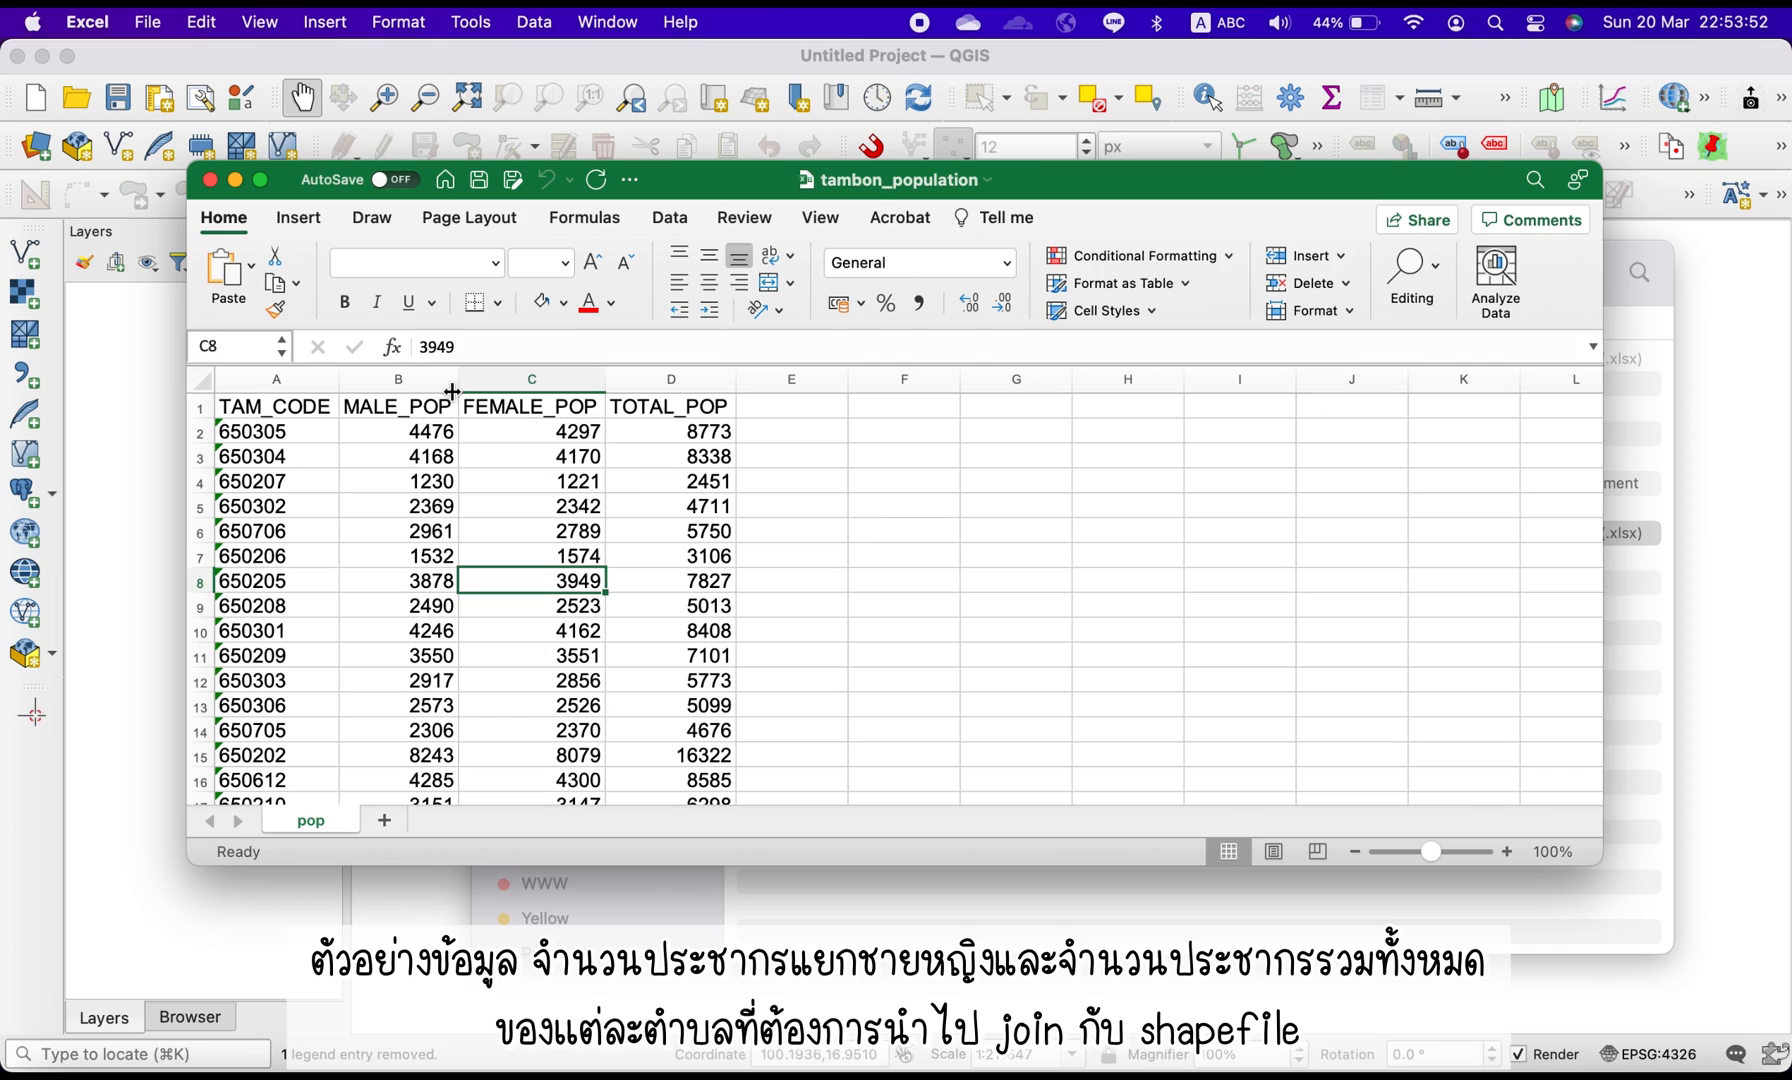
# Review the TAM_CODE, MALE_POP, FEMALE_POP and TOTAL_POP column headings in the tambon_population workbook and close it
pyautogui.click(283, 412)
pyautogui.click(431, 410)
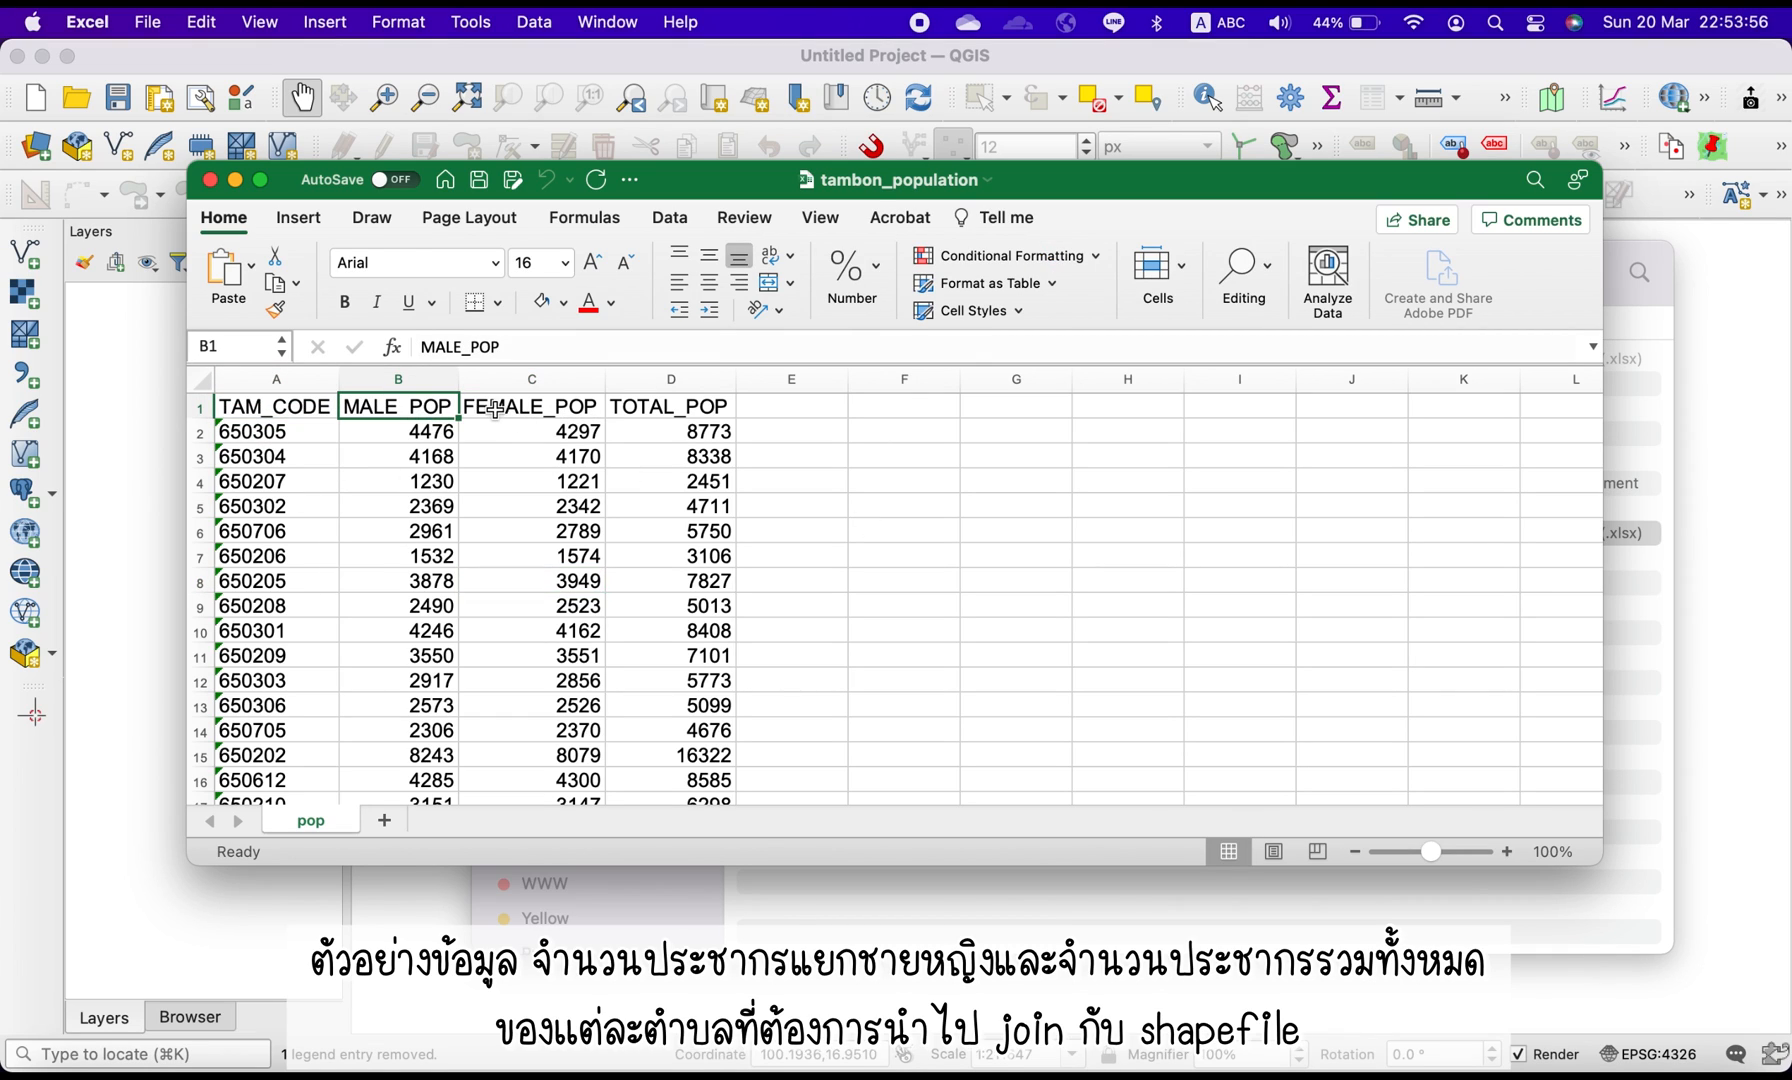
pyautogui.click(500, 410)
pyautogui.click(683, 410)
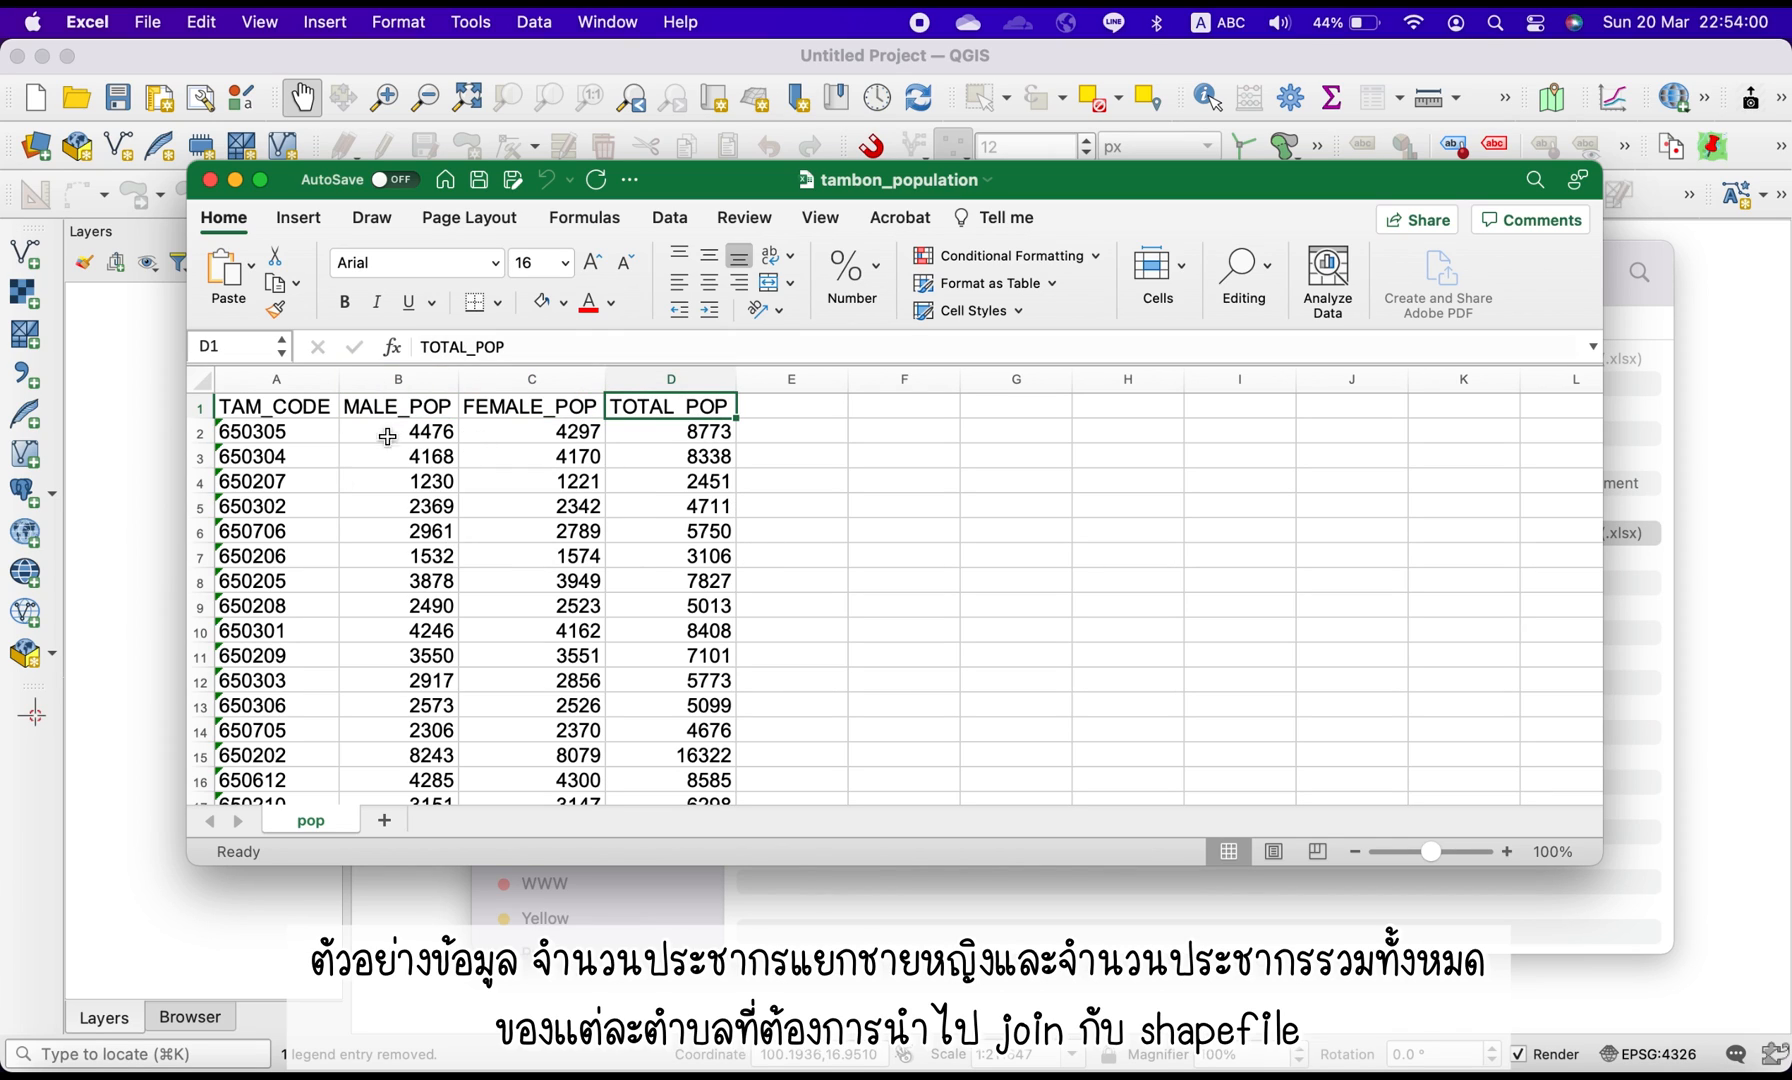
pyautogui.click(212, 182)
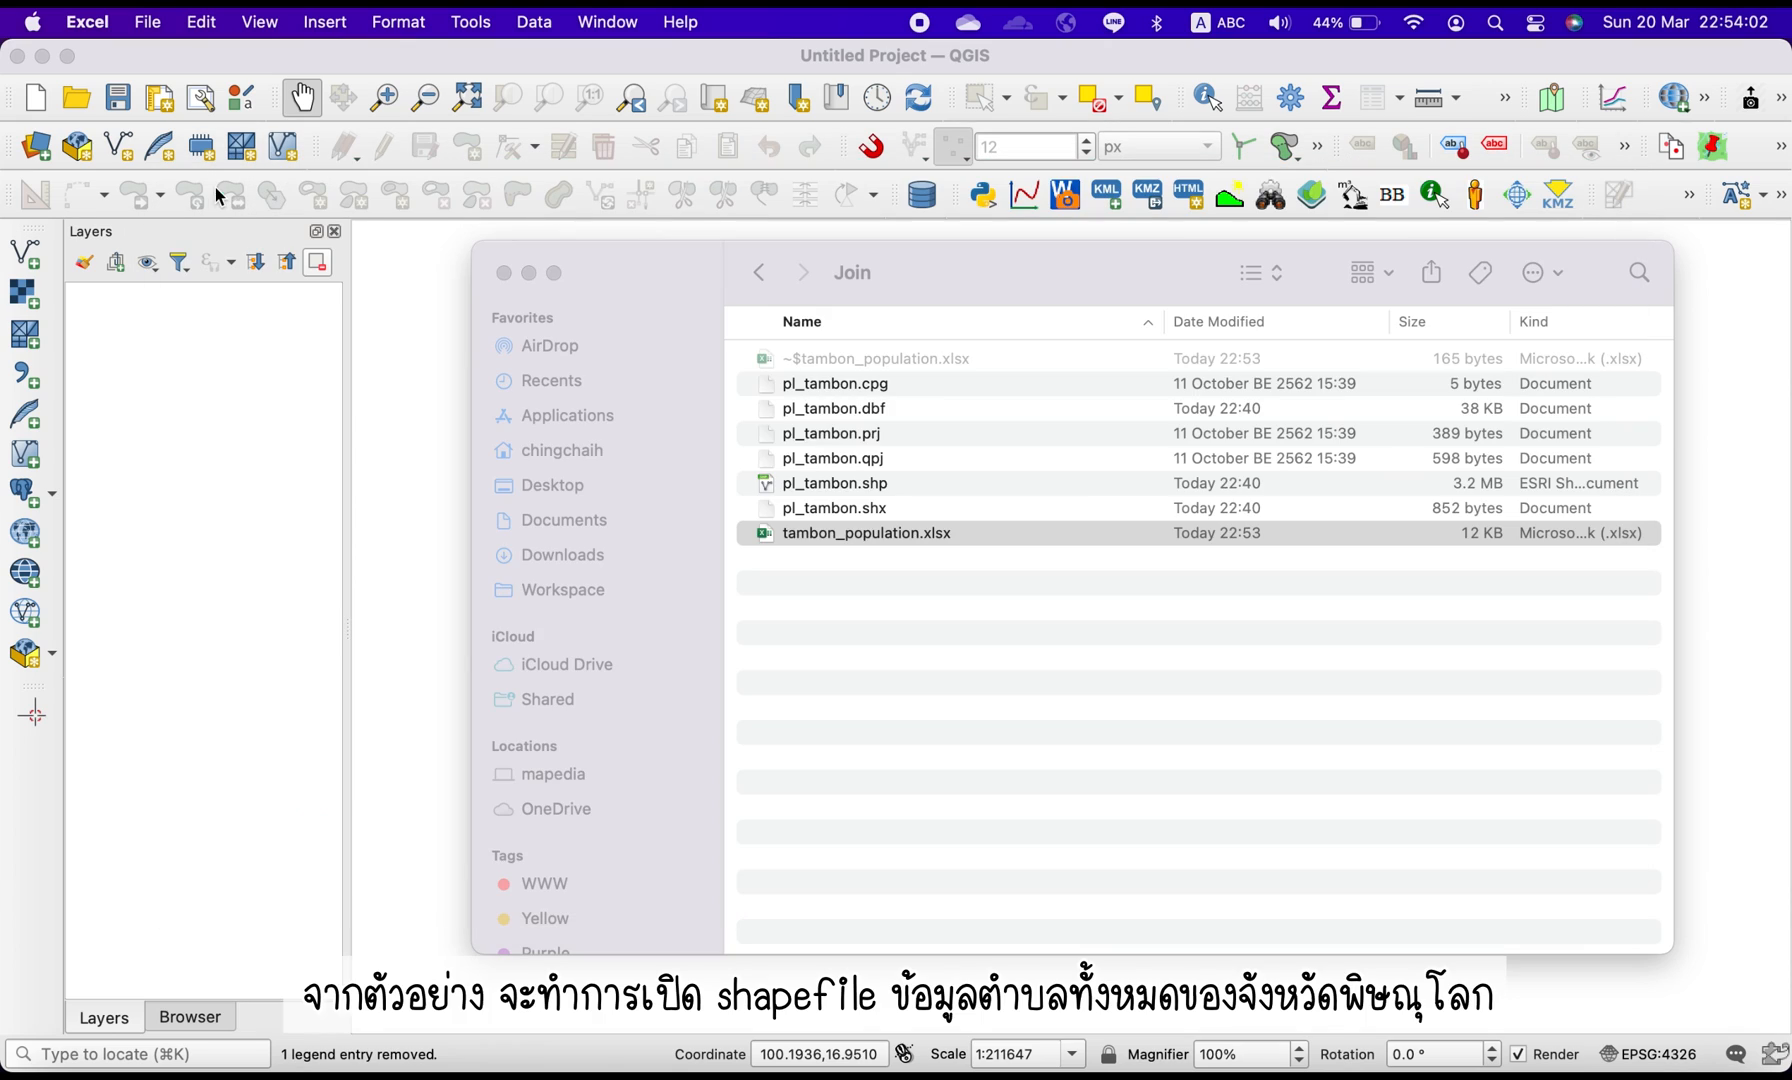
# Add pl_tambon.shp from the Join folder to the QGIS project as a layer
pyautogui.click(843, 465)
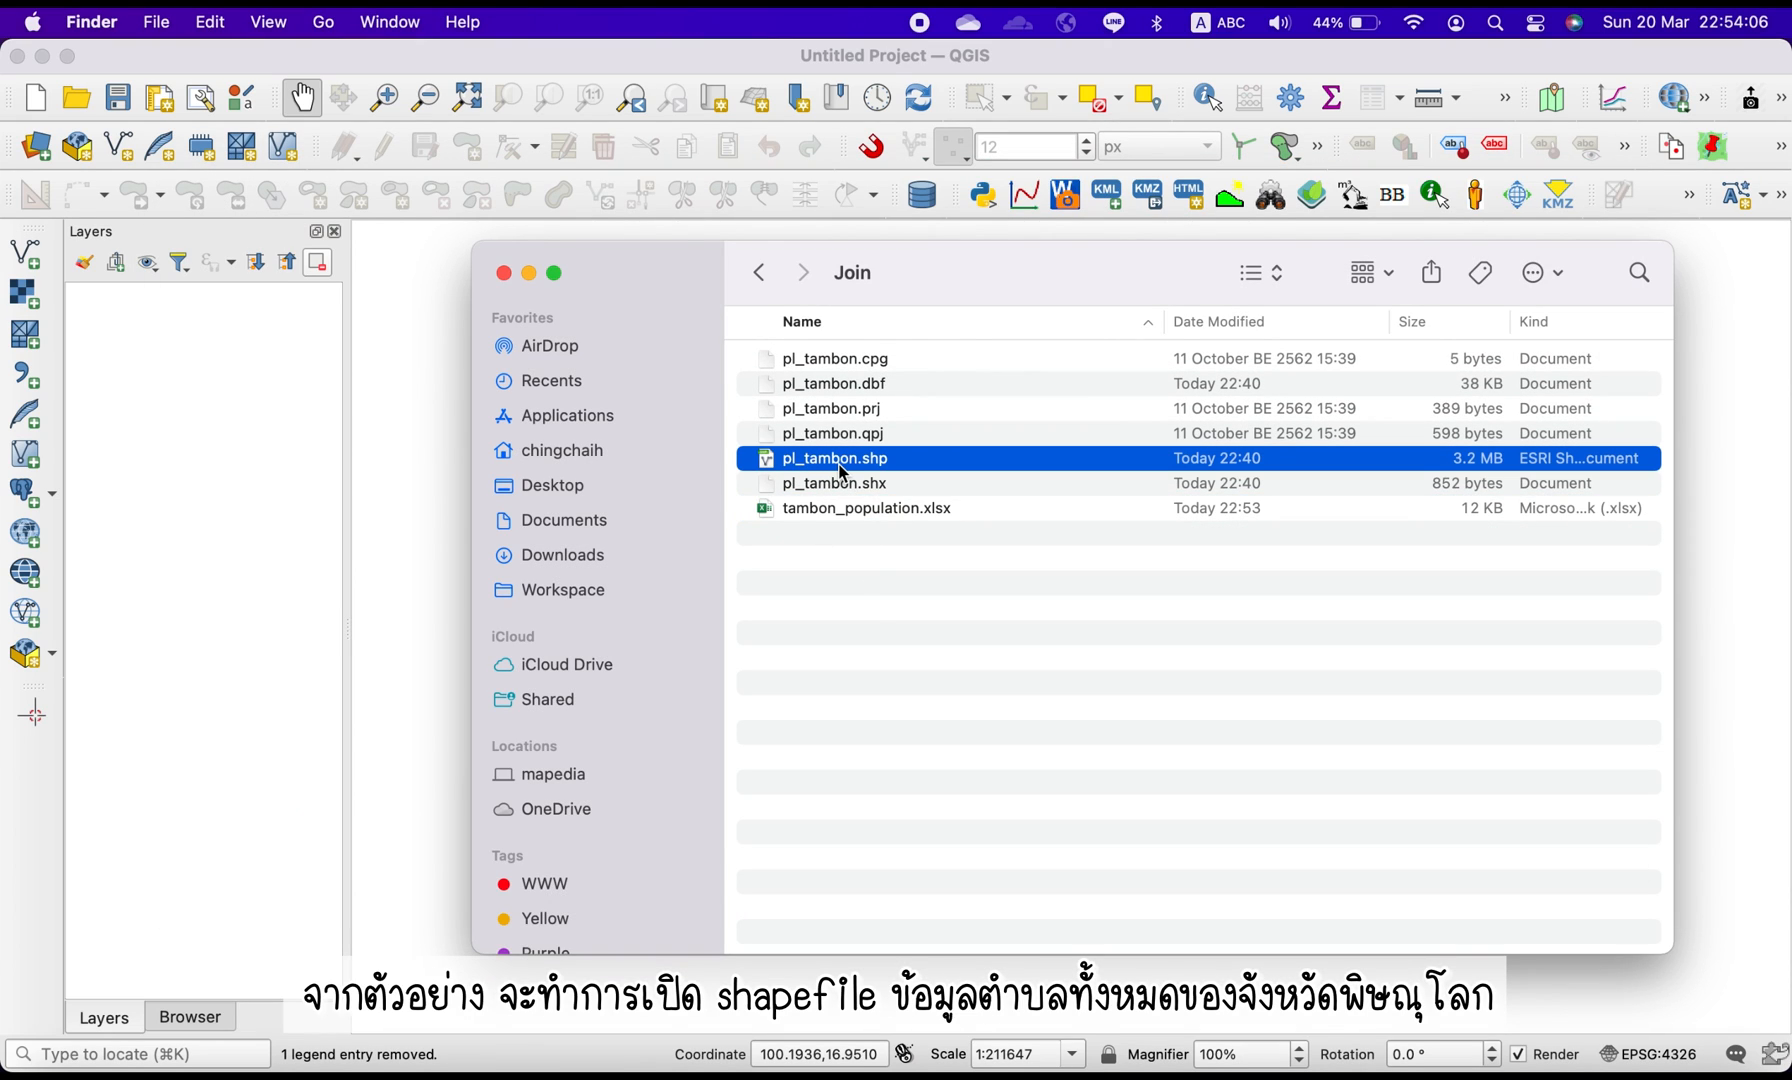
pyautogui.keyDown('shift'); pyautogui.click(835, 510); pyautogui.keyUp('shift')
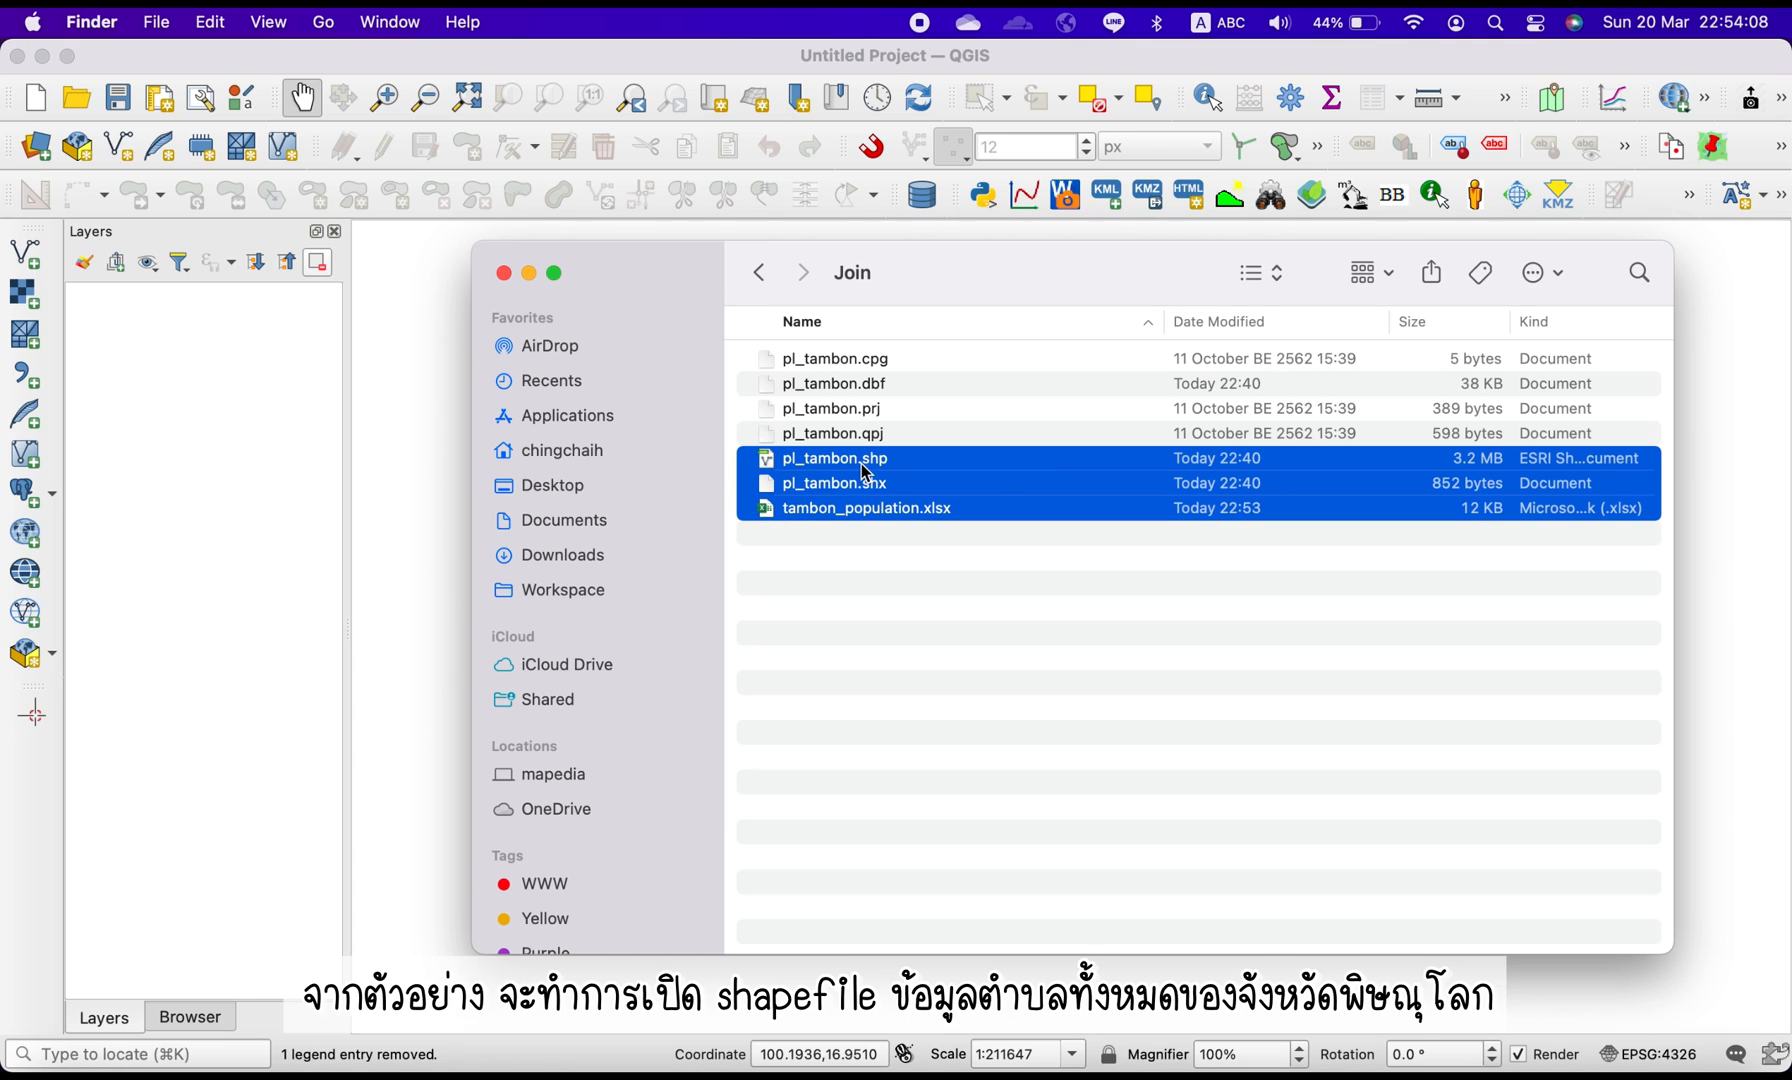
pyautogui.click(935, 407)
pyautogui.click(878, 461)
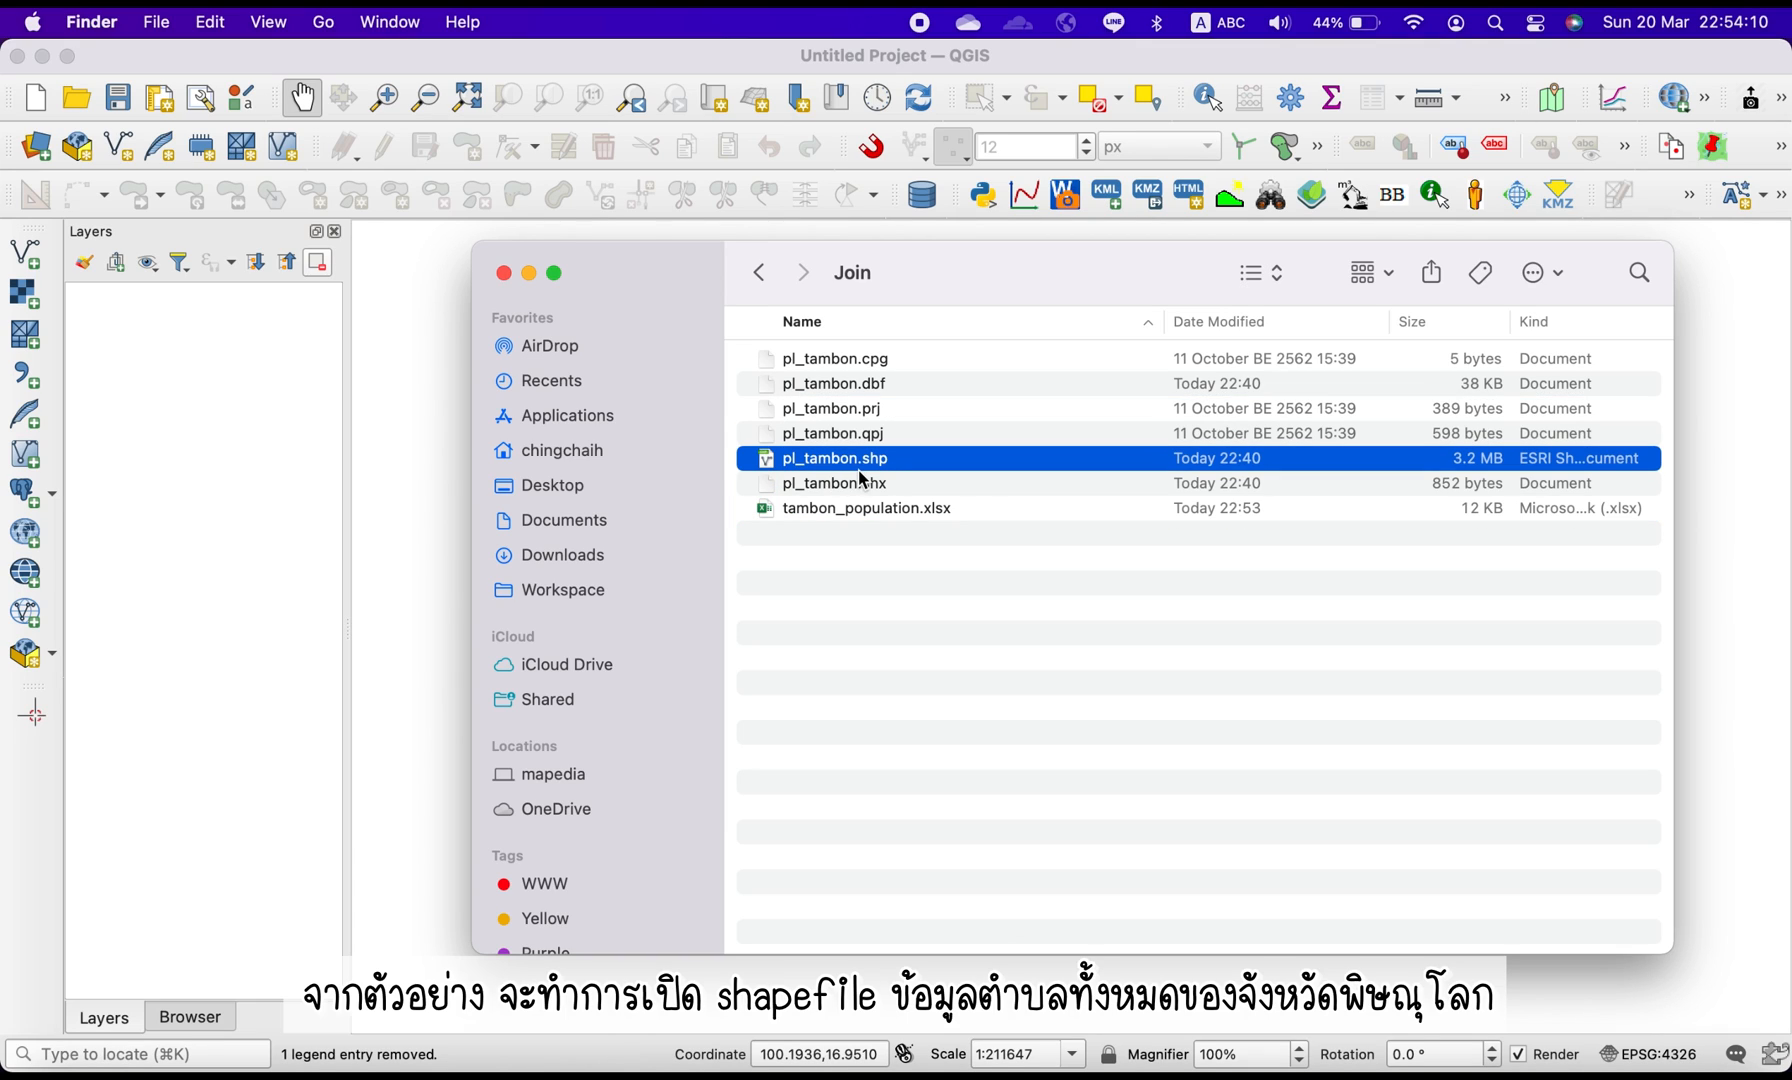
pyautogui.moveTo(873, 470); pyautogui.dragTo(282, 368)
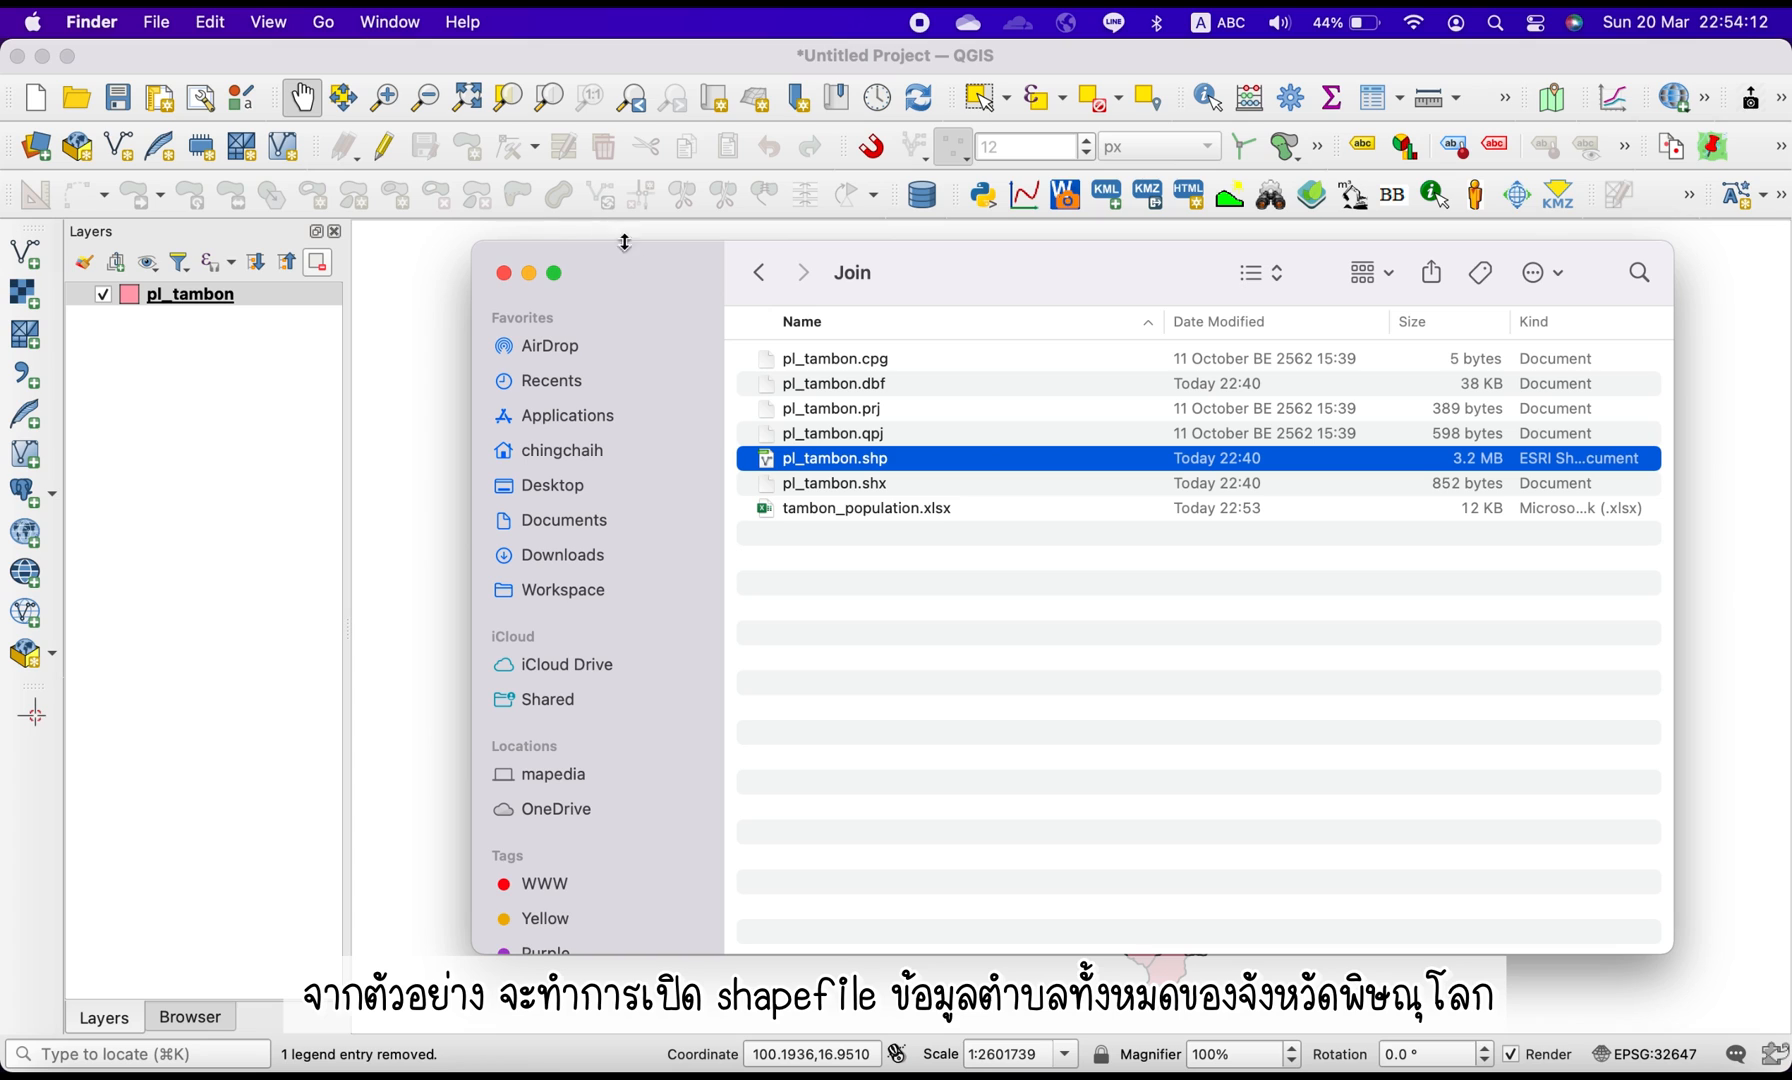
# Examine the attribute table of the pl_tambon layer in QGIS
pyautogui.click(228, 340)
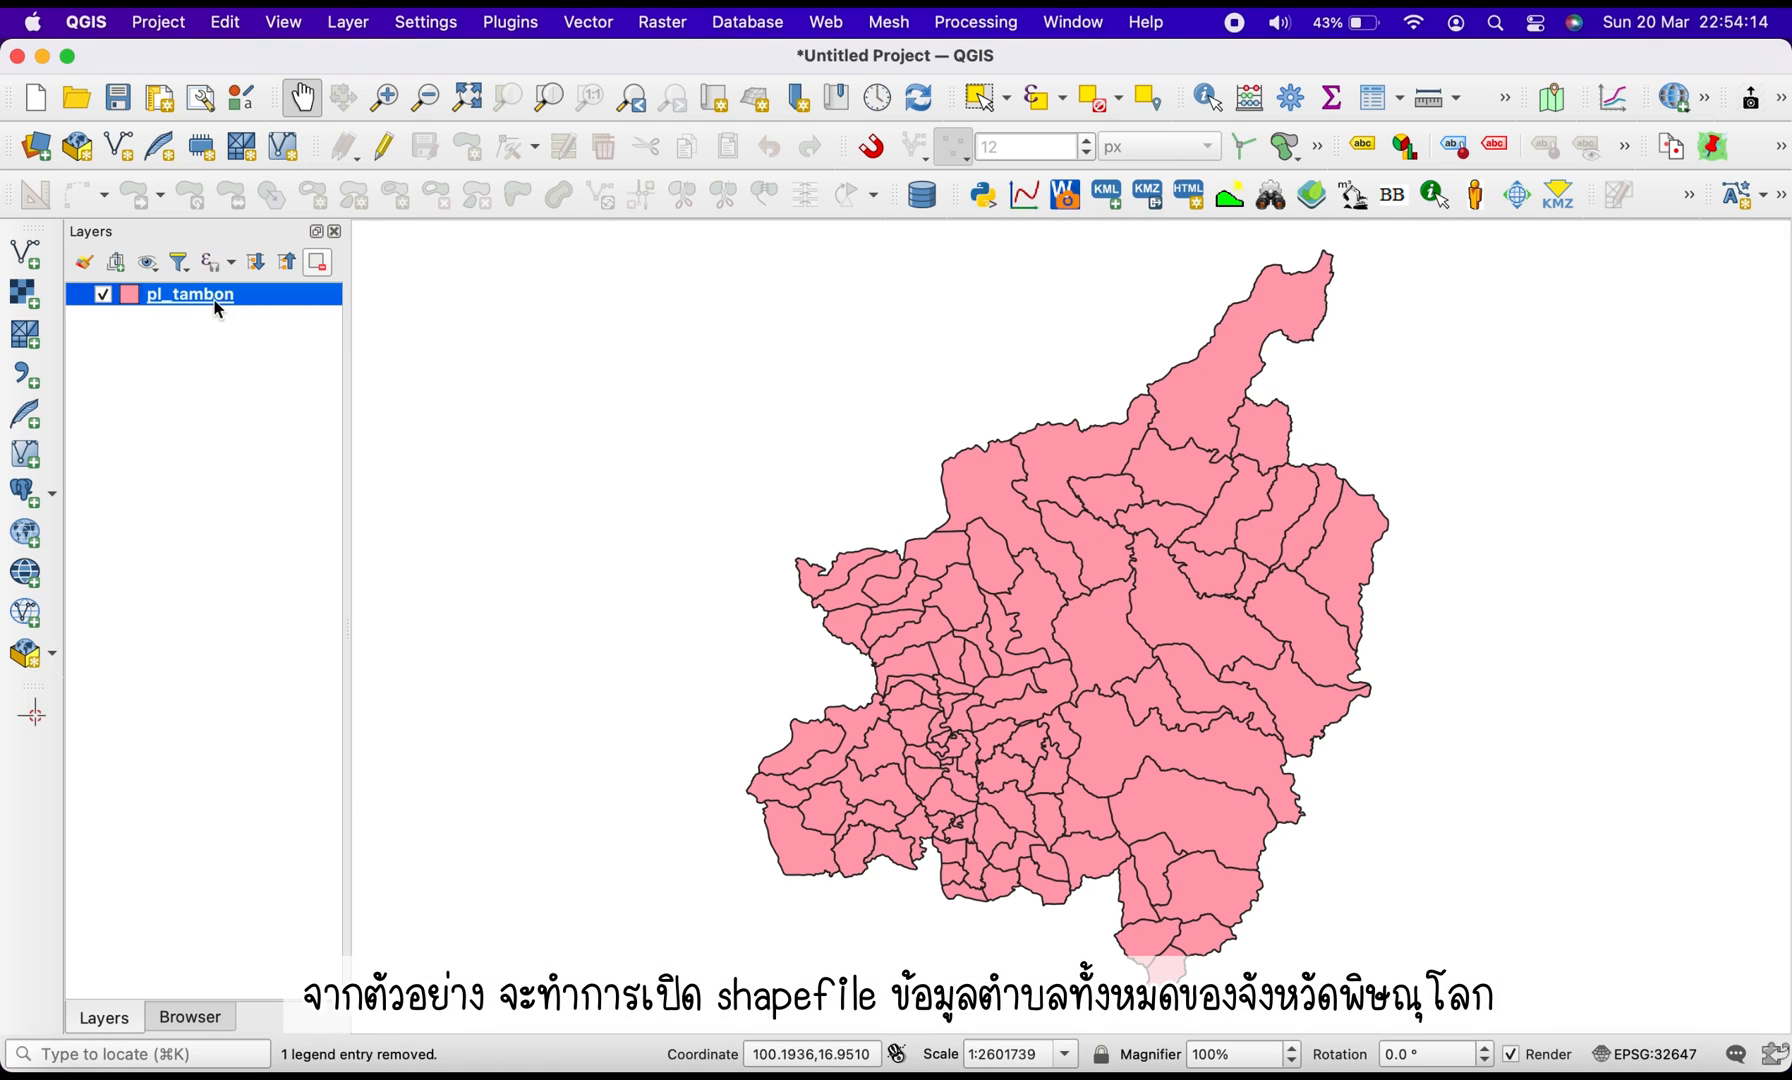
pyautogui.rightClick(207, 300)
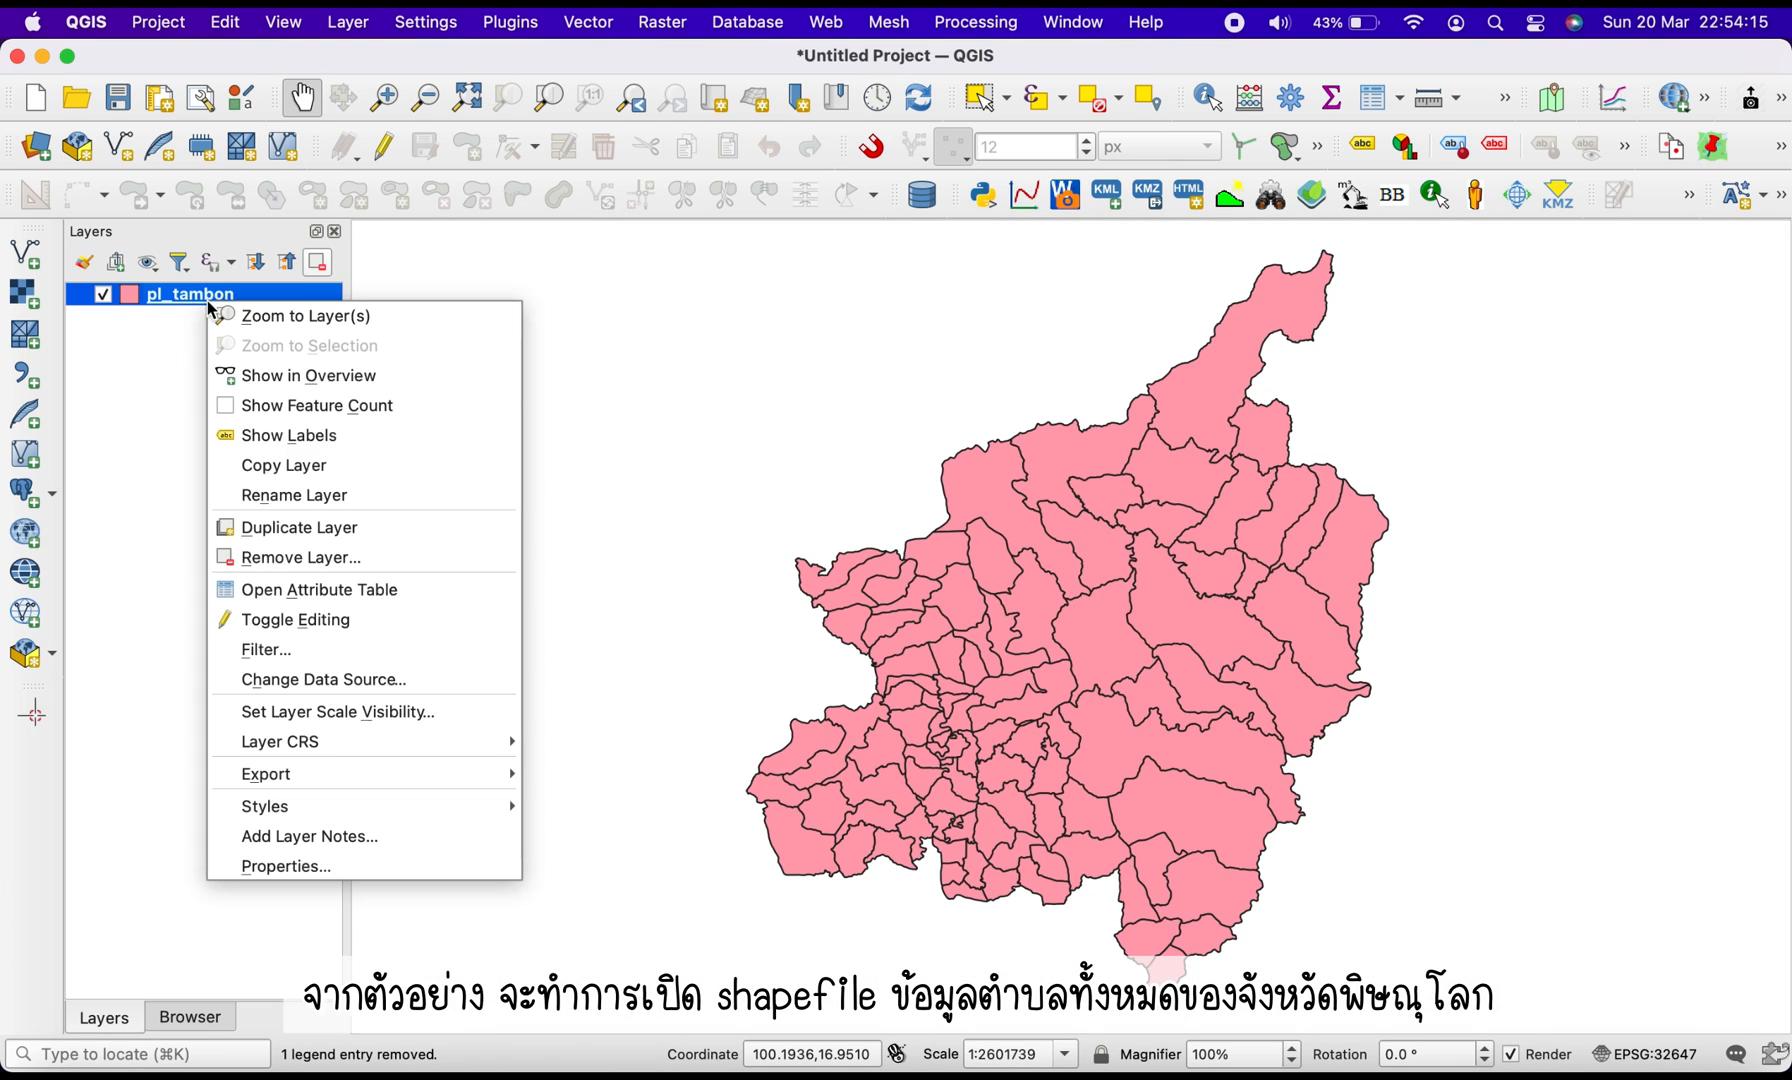
pyautogui.click(338, 592)
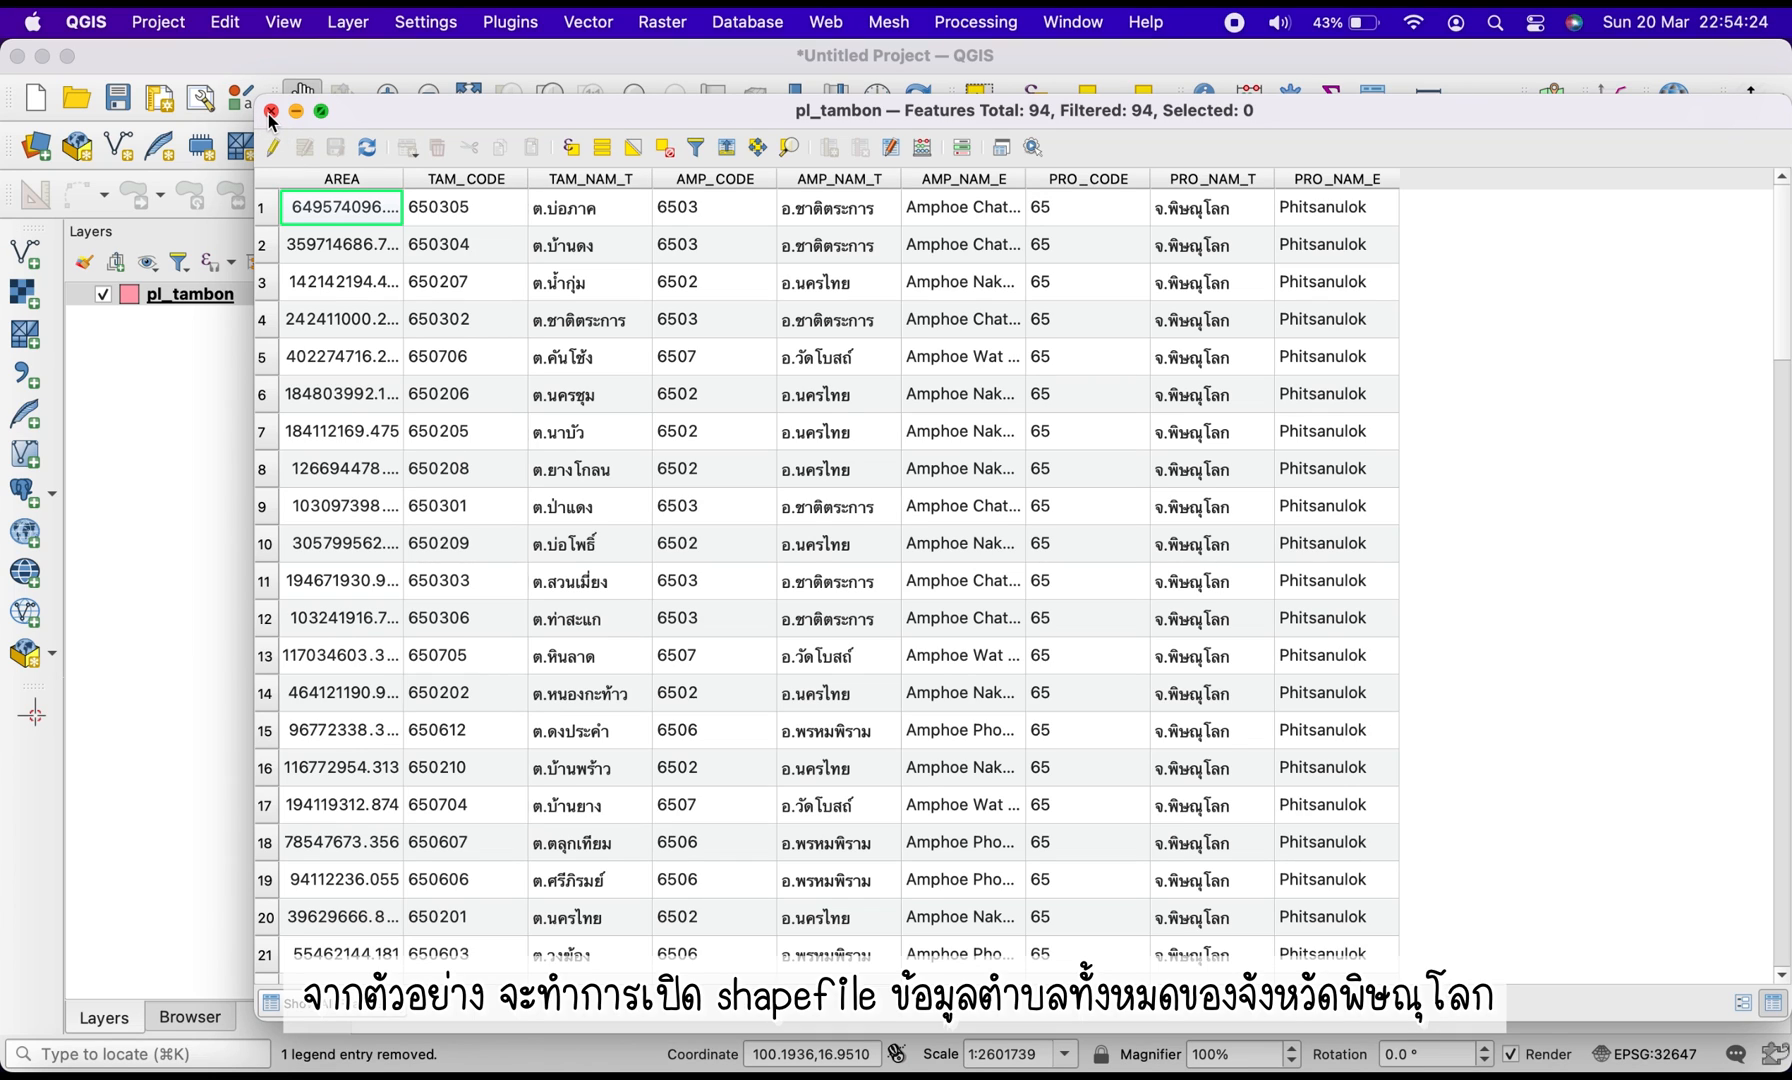
# Close the pl_tambon attribute table and add tambon_population.xlsx from the Join folder in Finder to the QGIS project
pyautogui.click(38, 1068)
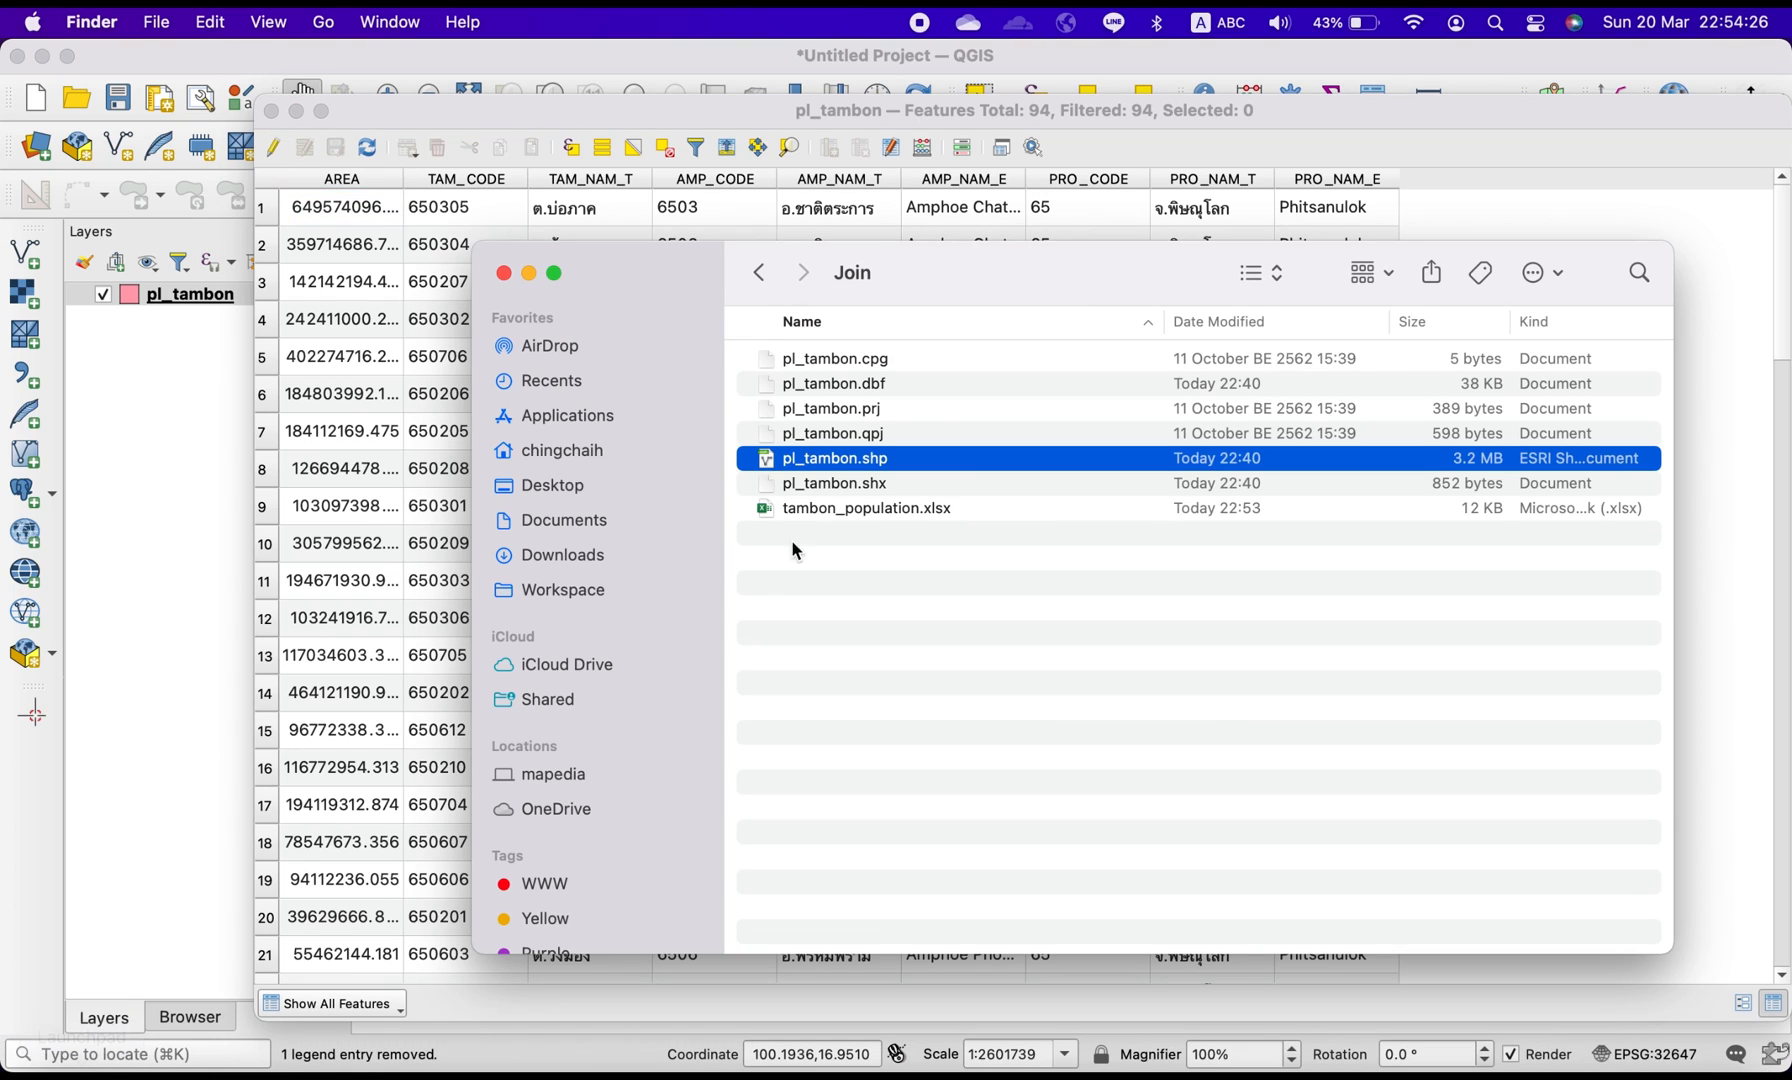
pyautogui.click(866, 510)
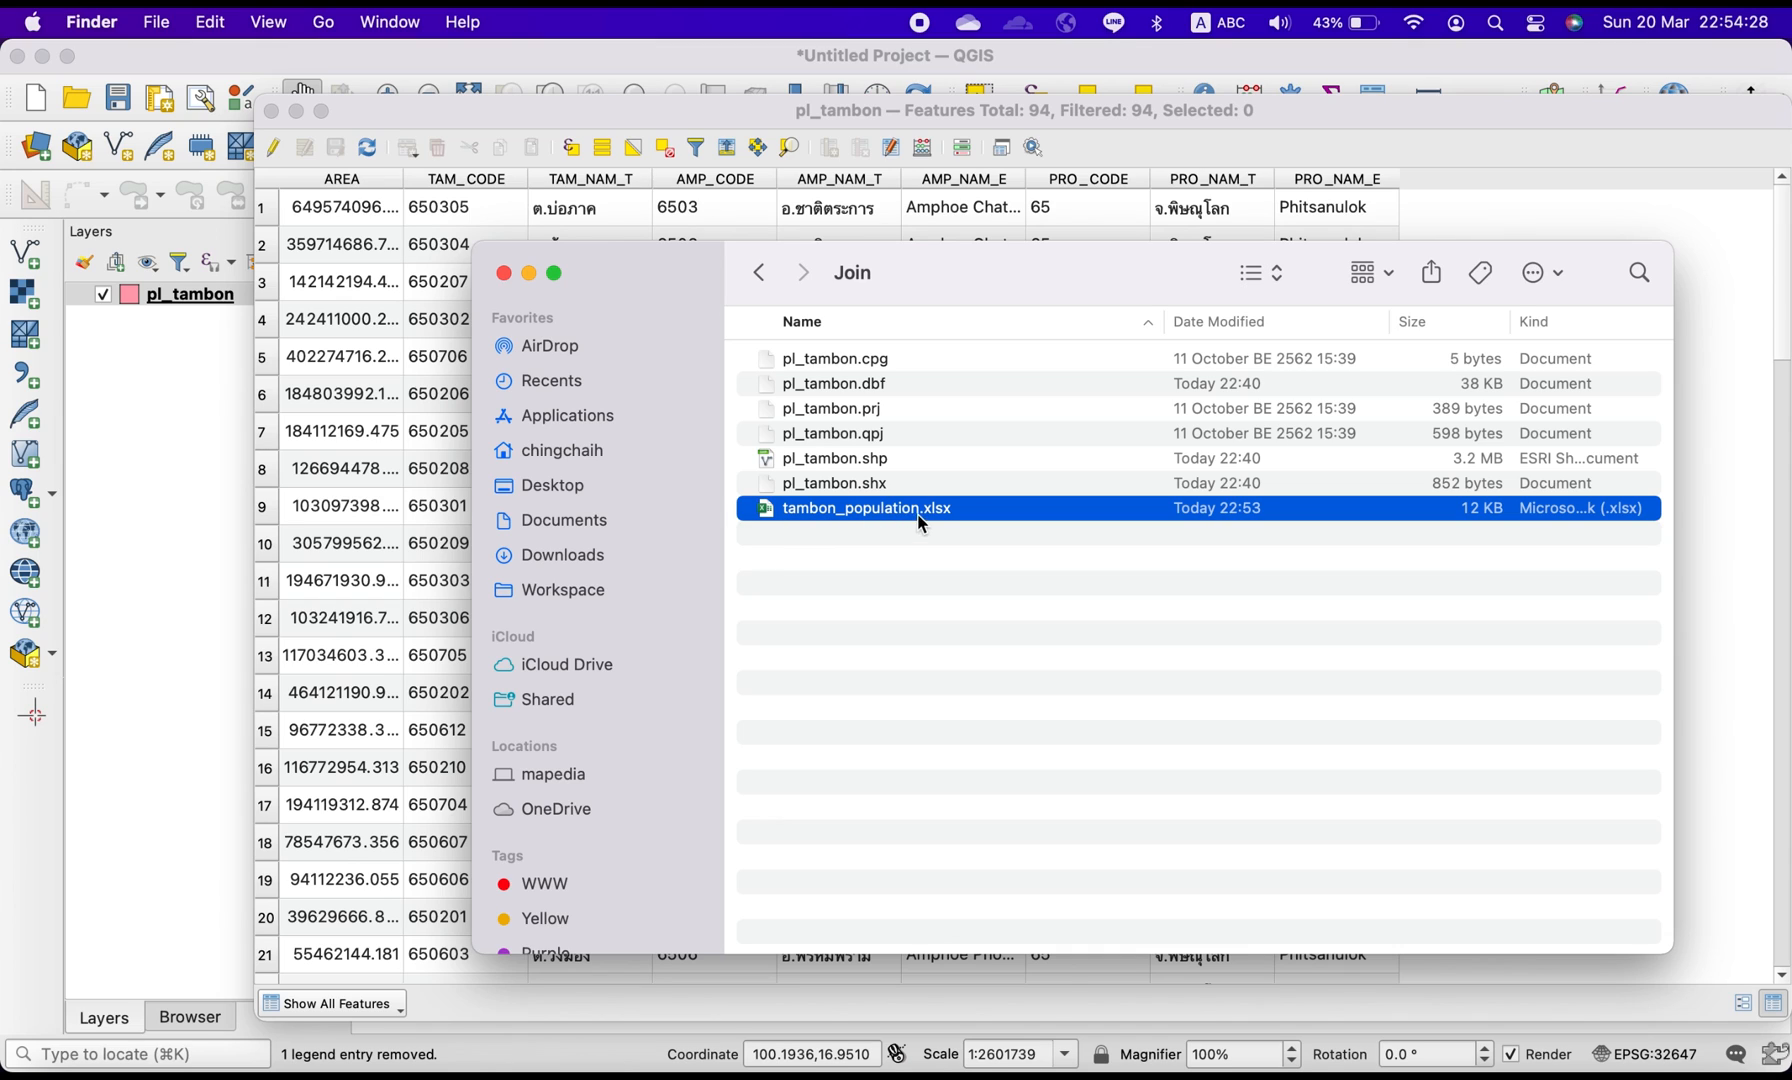
pyautogui.moveTo(924, 512); pyautogui.dragTo(258, 400)
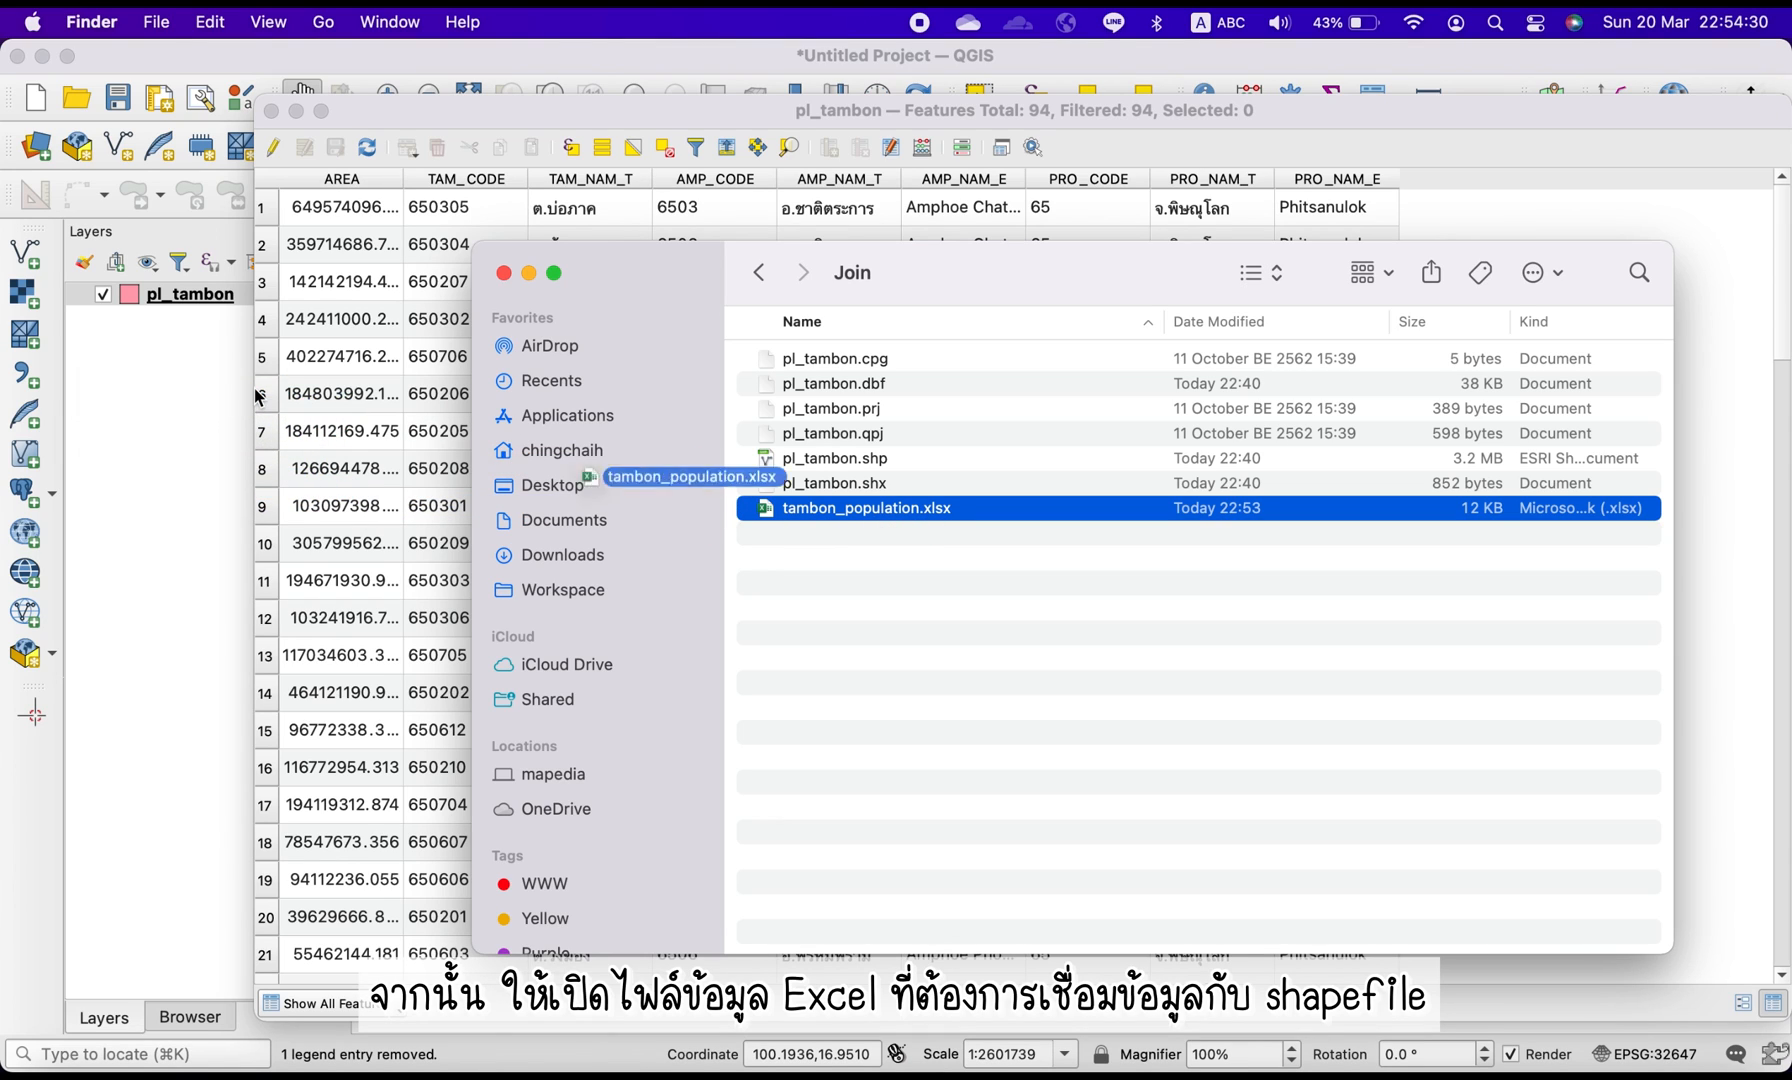
pyautogui.click(270, 112)
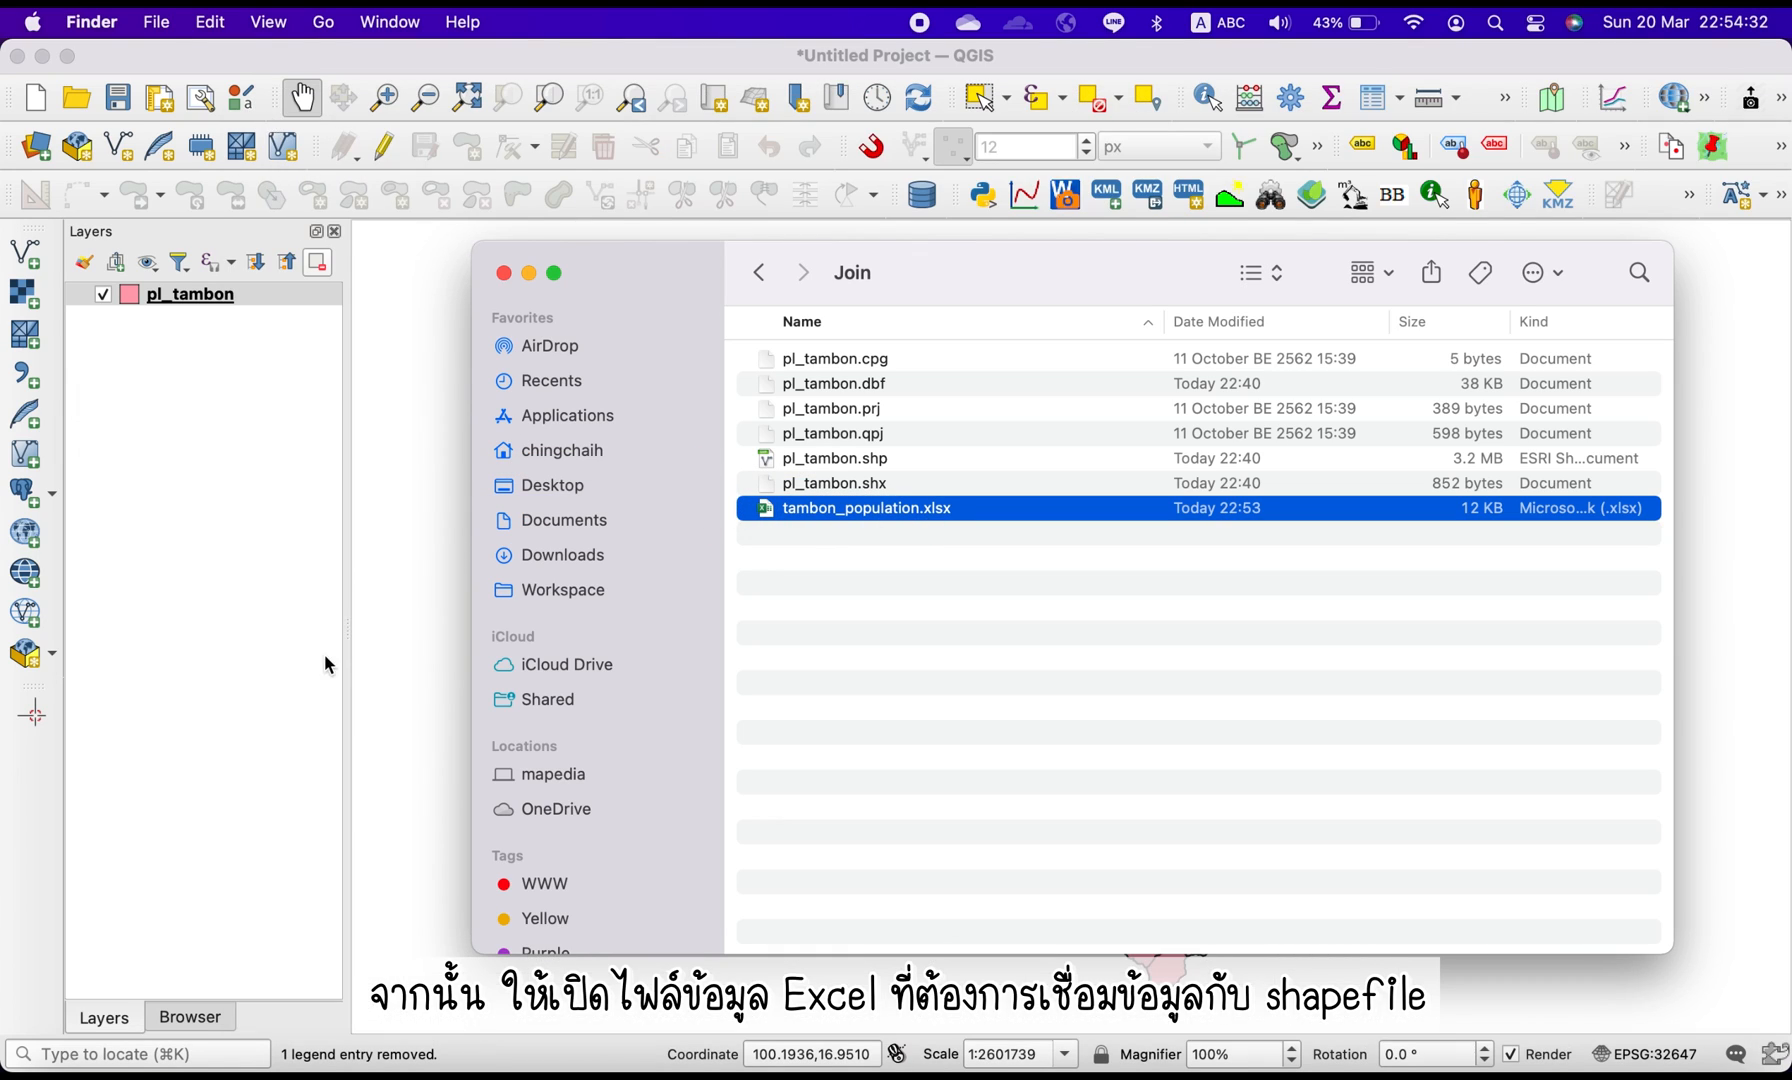
pyautogui.moveTo(922, 518); pyautogui.dragTo(344, 421)
# Check the attribute table of the tambon_population — pop layer in QGIS and close it
pyautogui.click(267, 294)
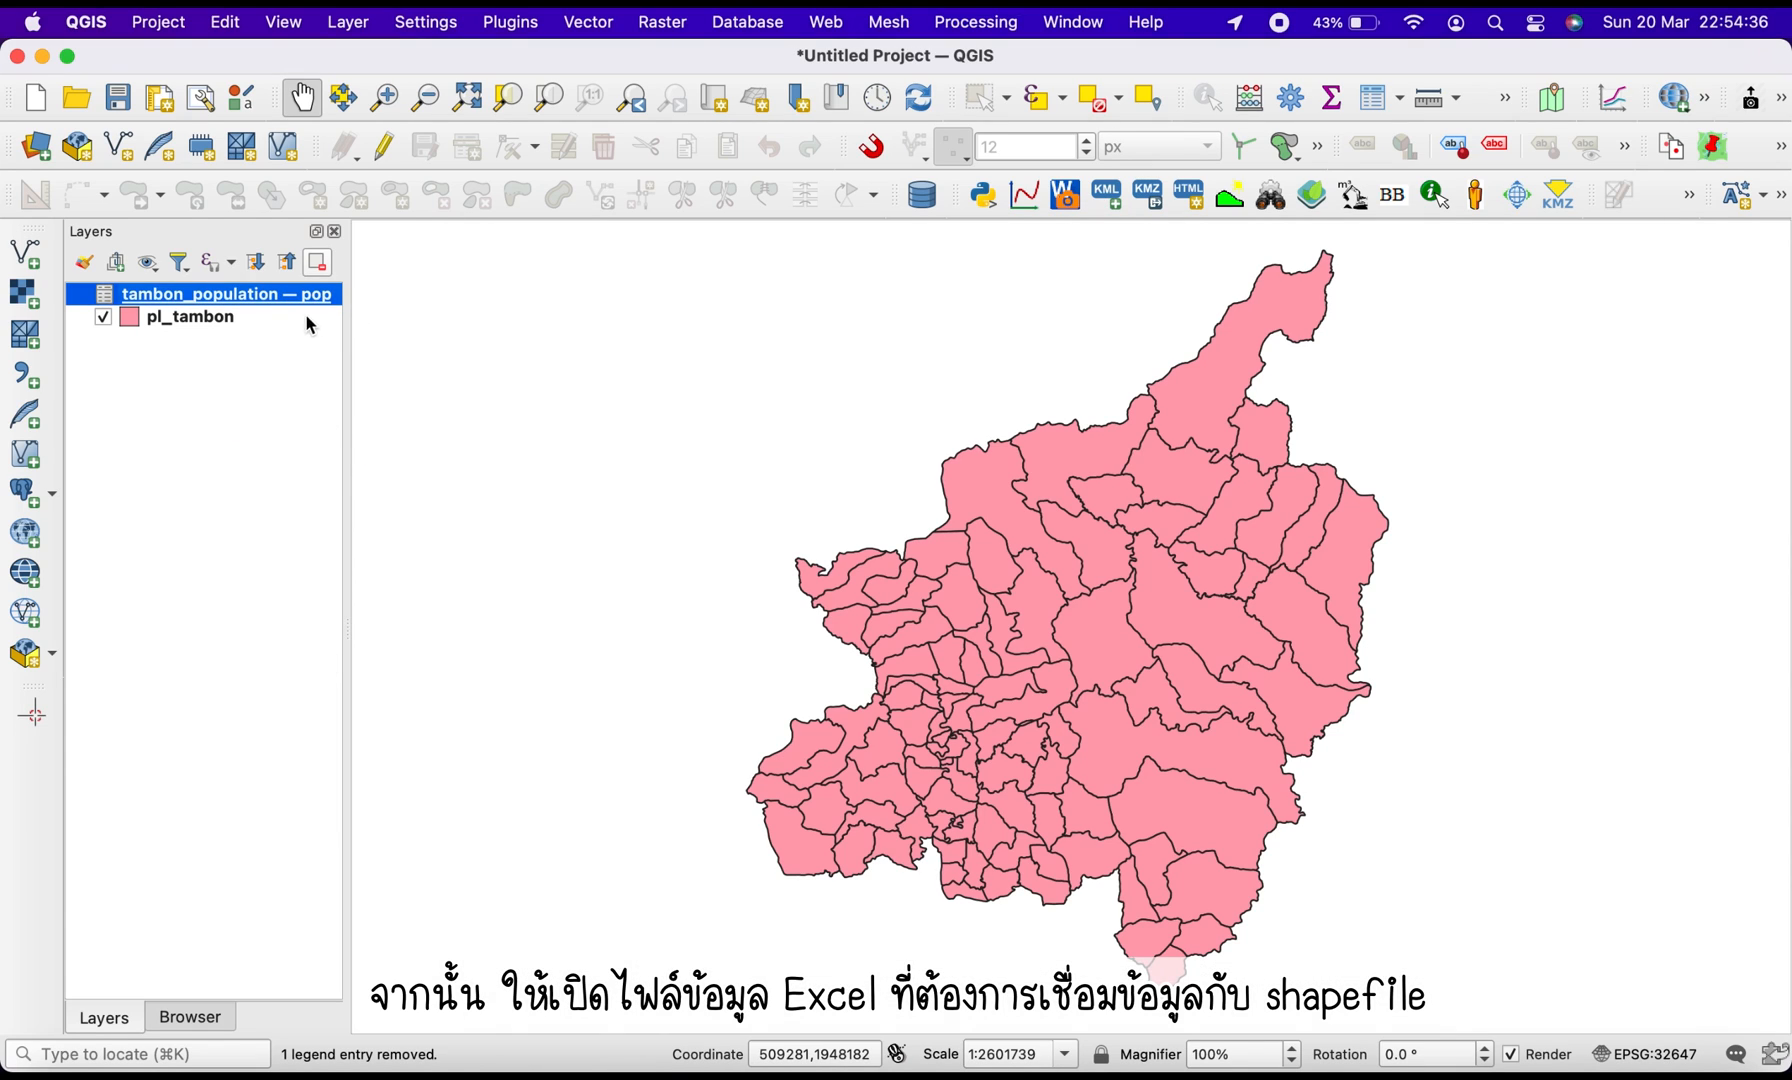
pyautogui.click(1373, 97)
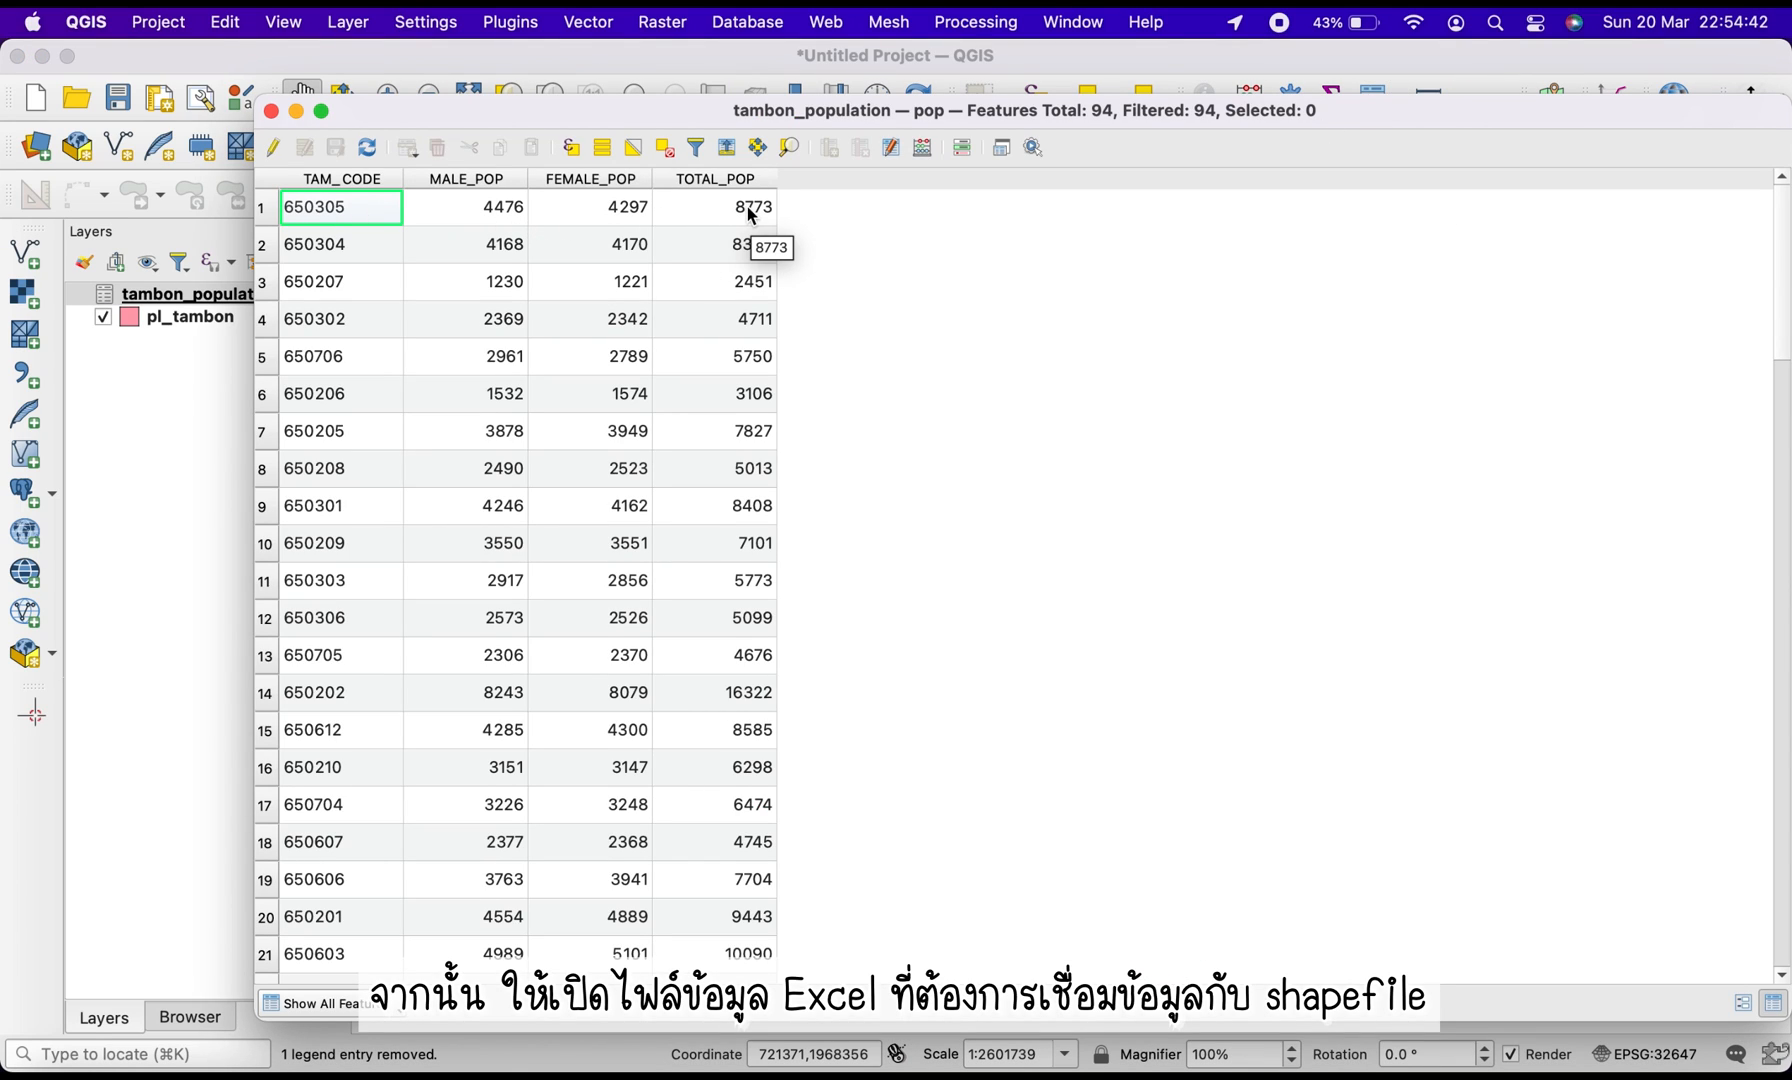
pyautogui.click(270, 111)
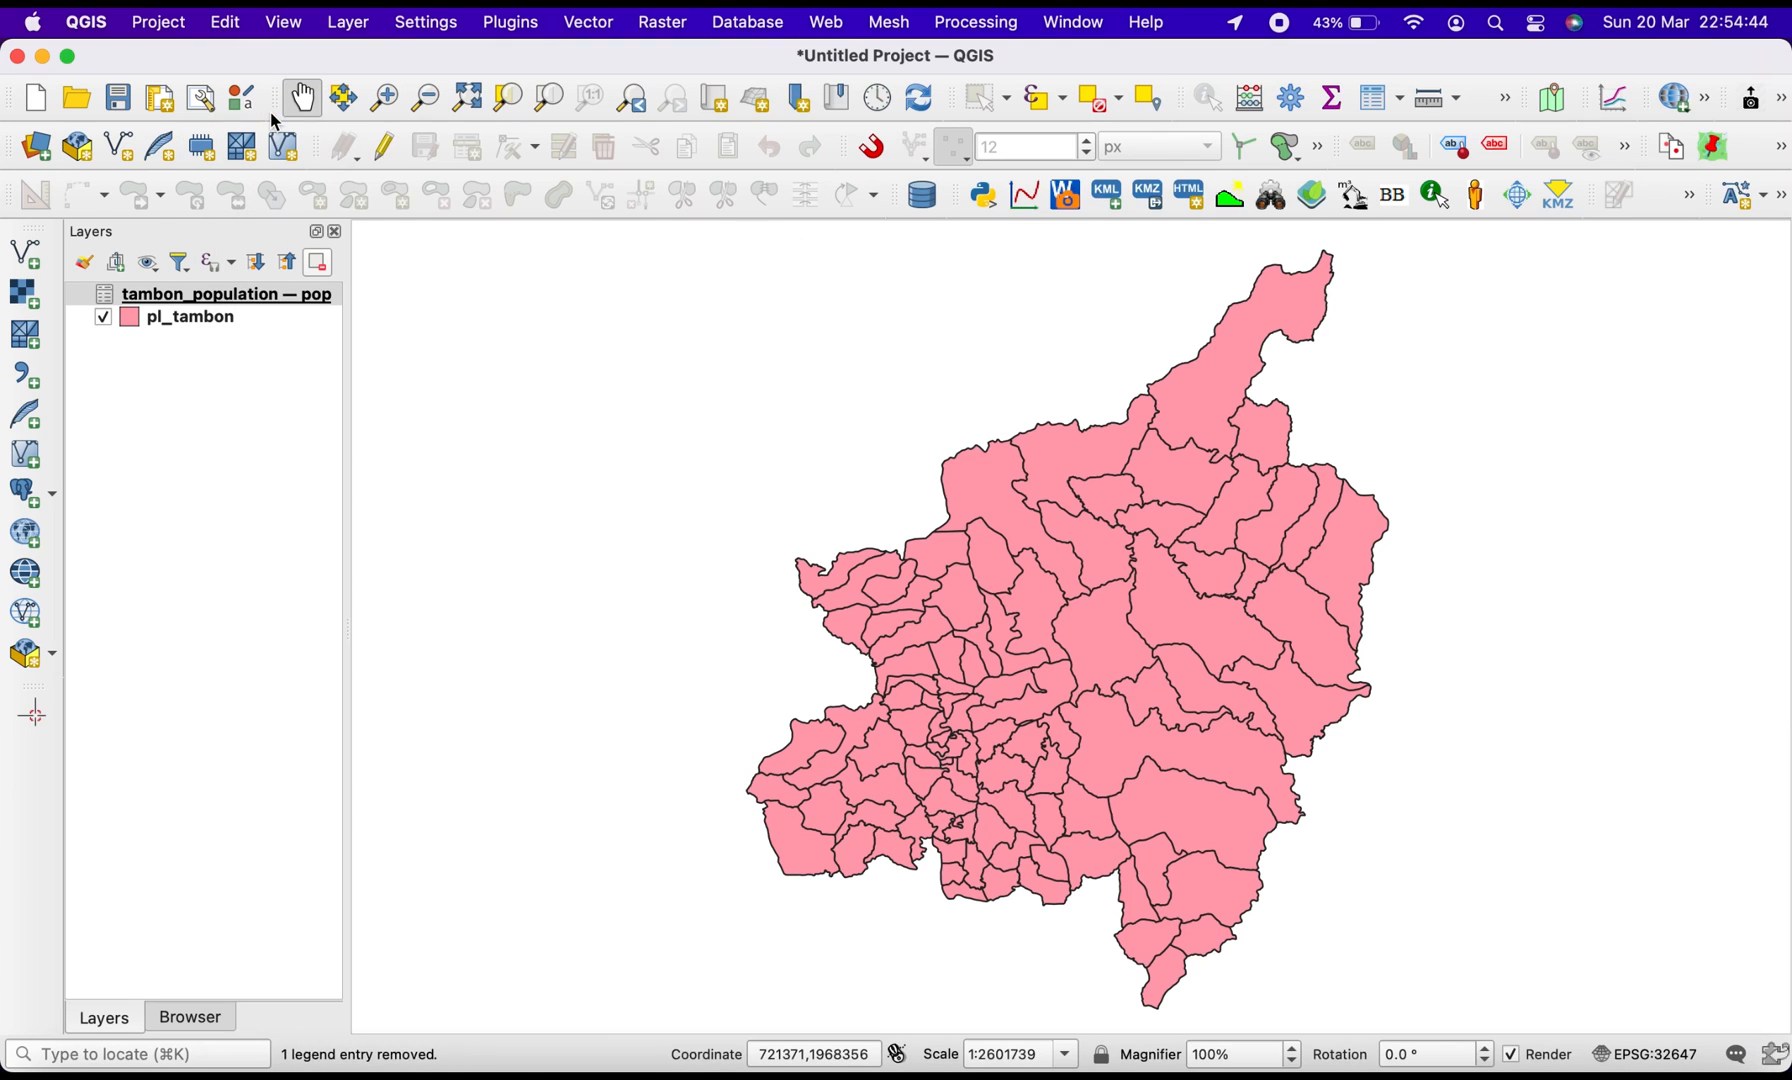
# Open the join settings in the pl_tambon layer's properties and start a new vector join
pyautogui.click(206, 321)
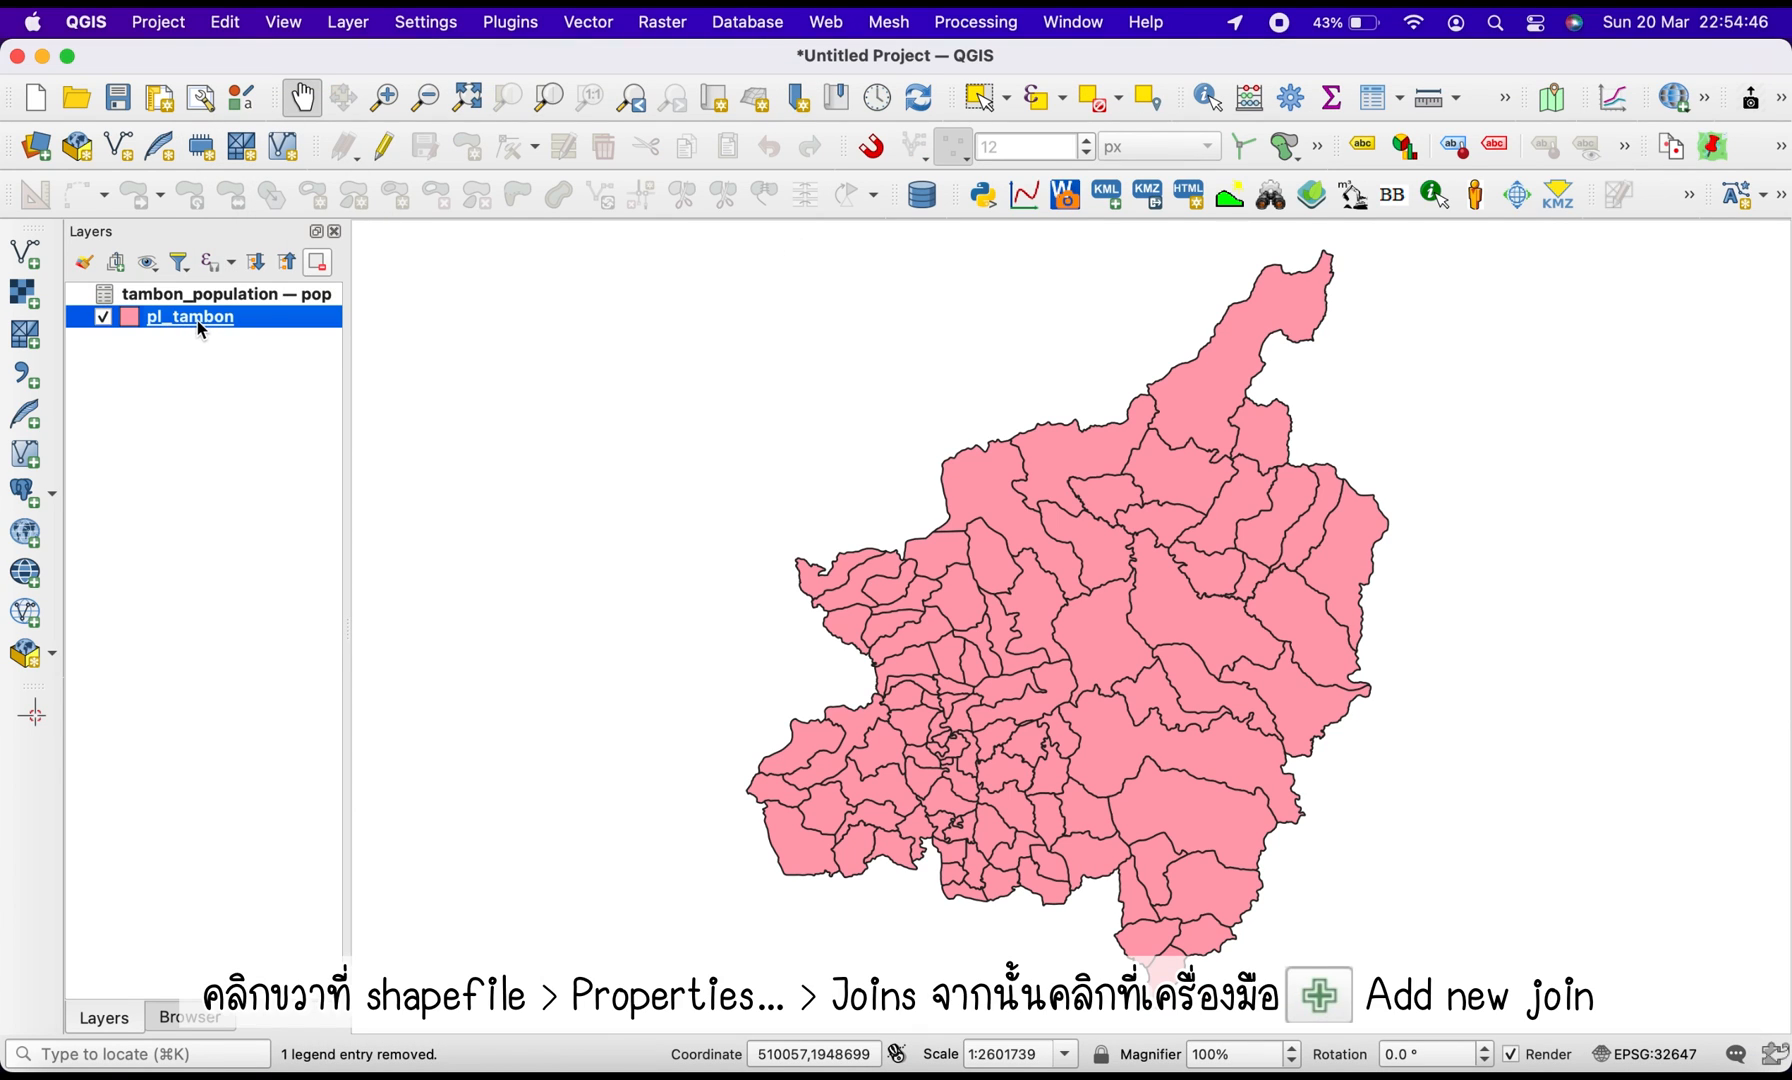
pyautogui.rightClick(199, 322)
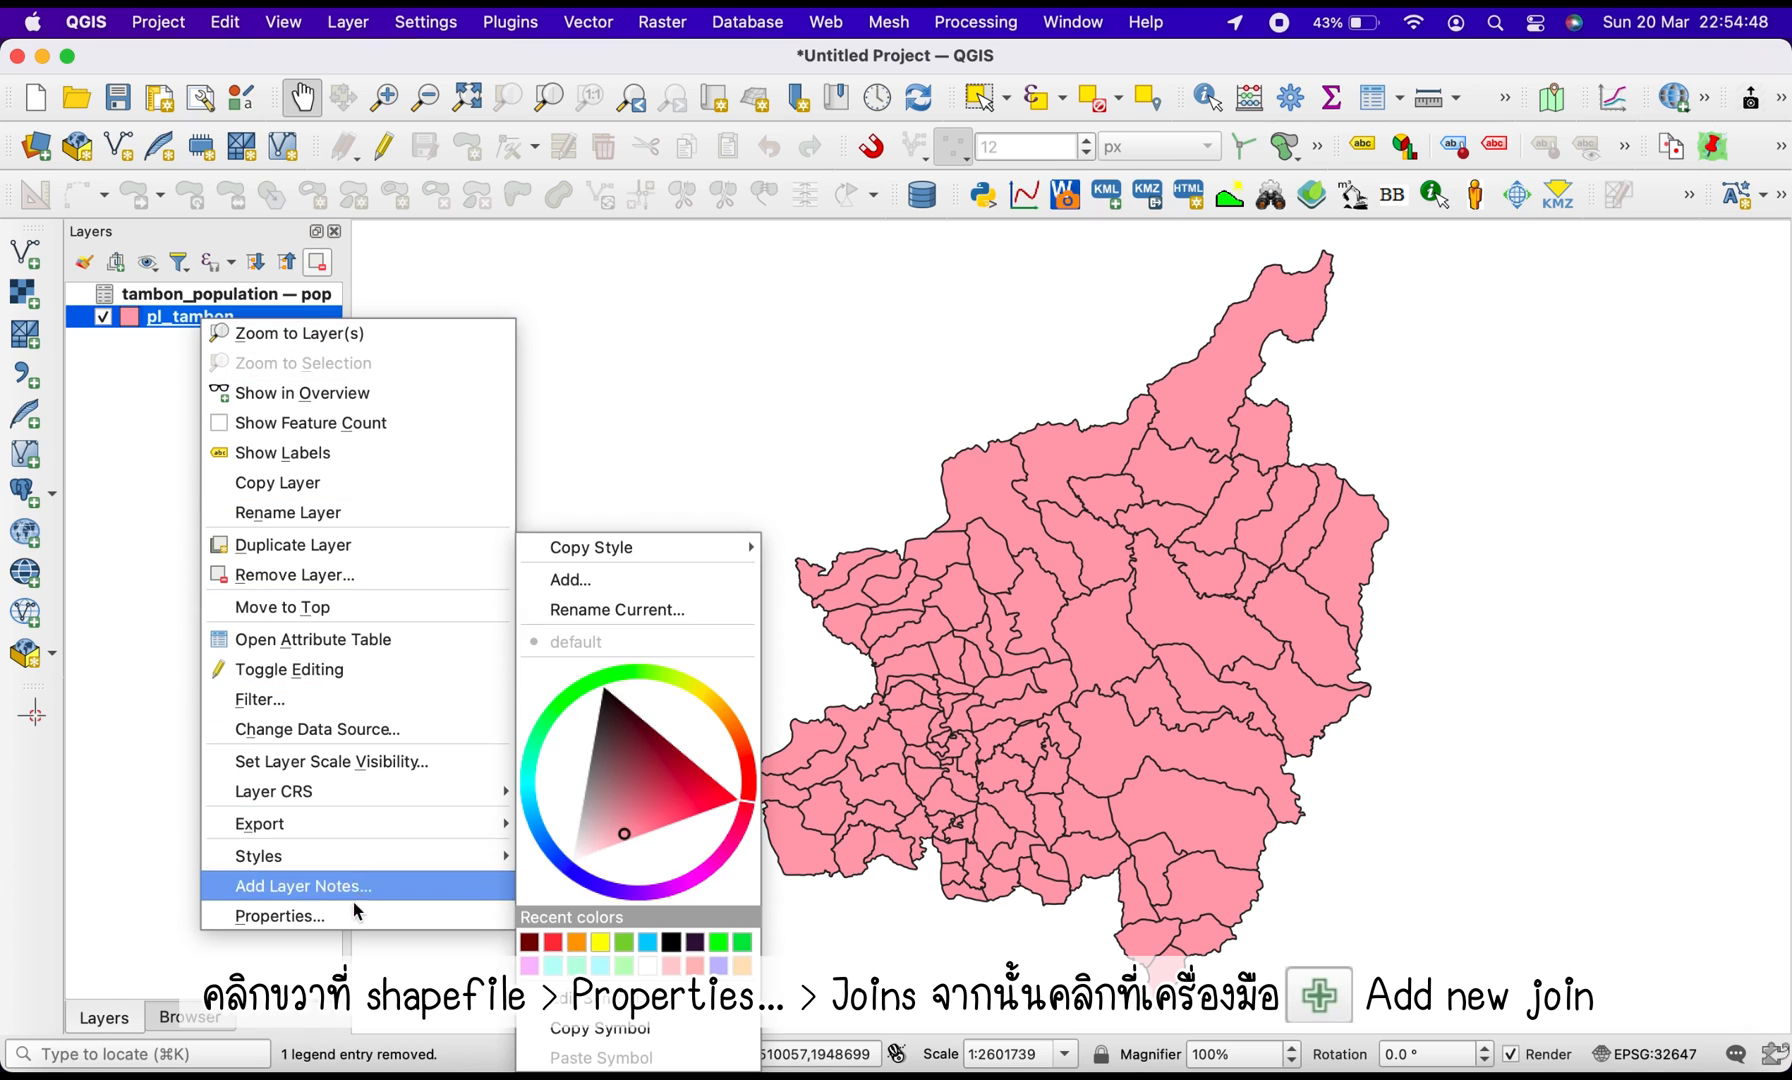
pyautogui.click(283, 918)
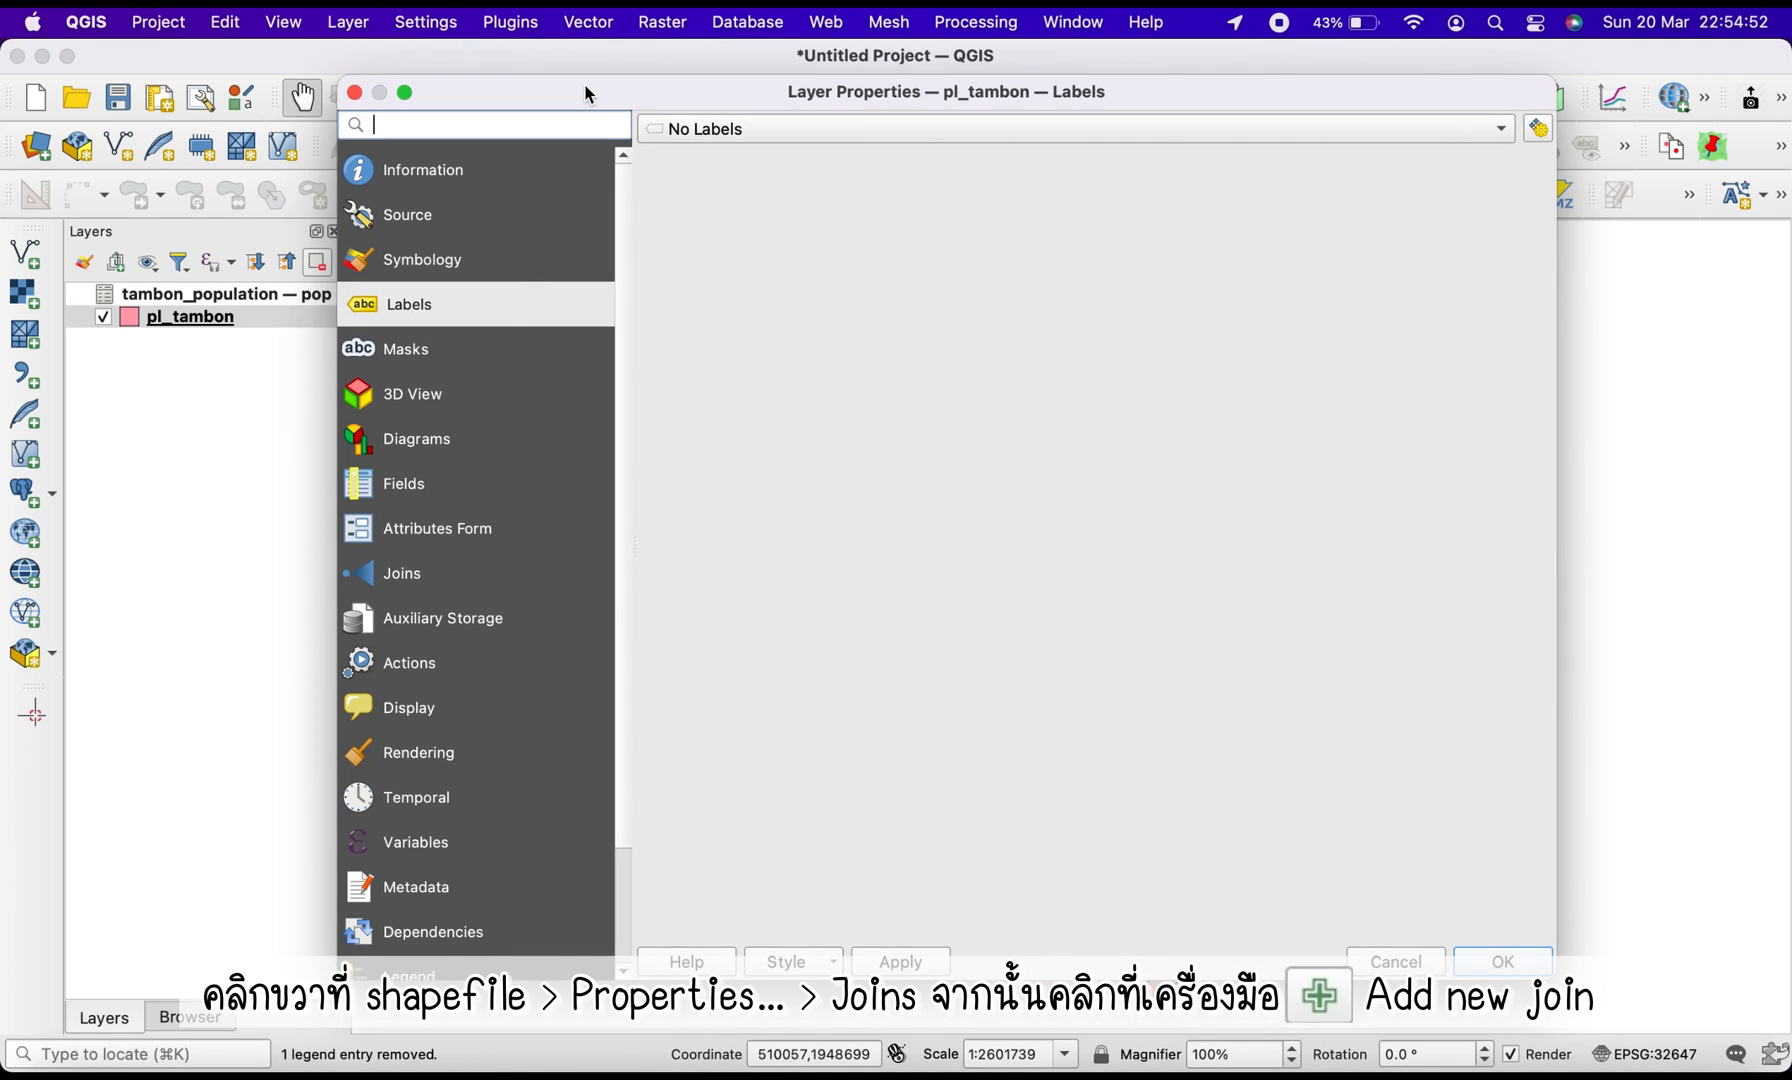
pyautogui.moveTo(556, 98); pyautogui.dragTo(596, 92)
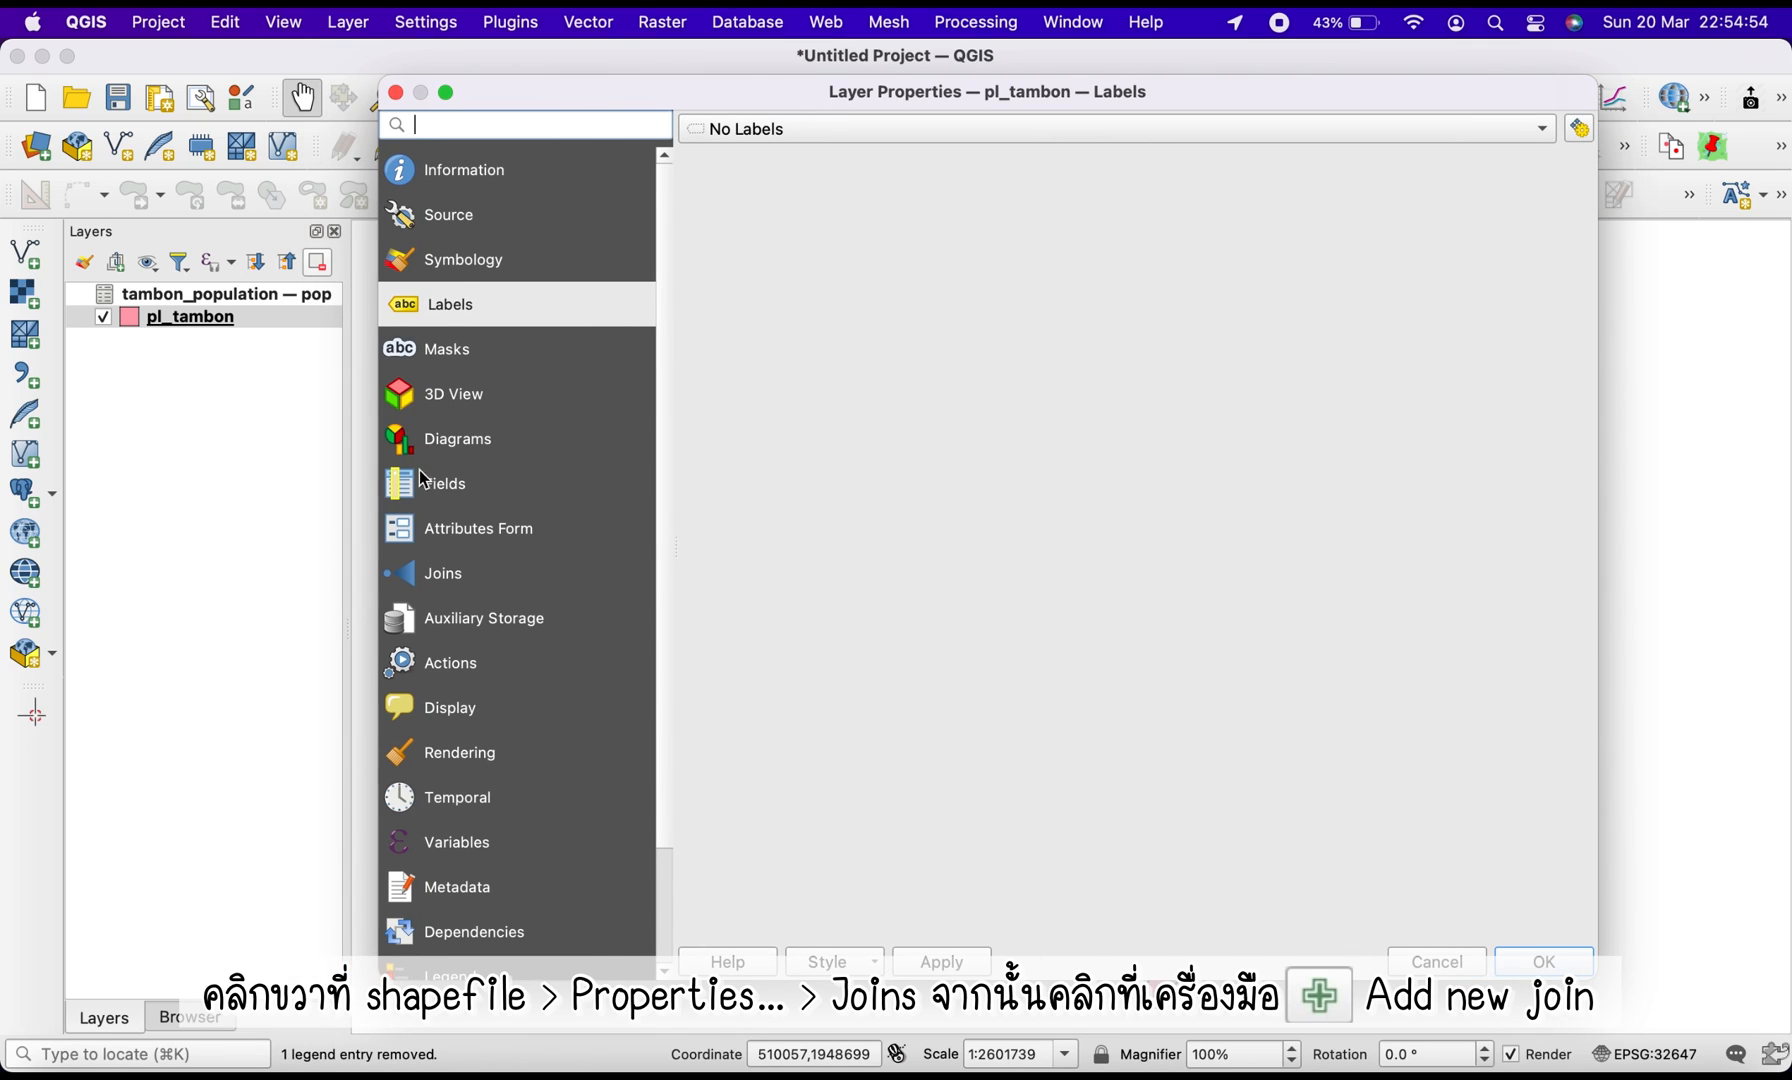
pyautogui.click(465, 576)
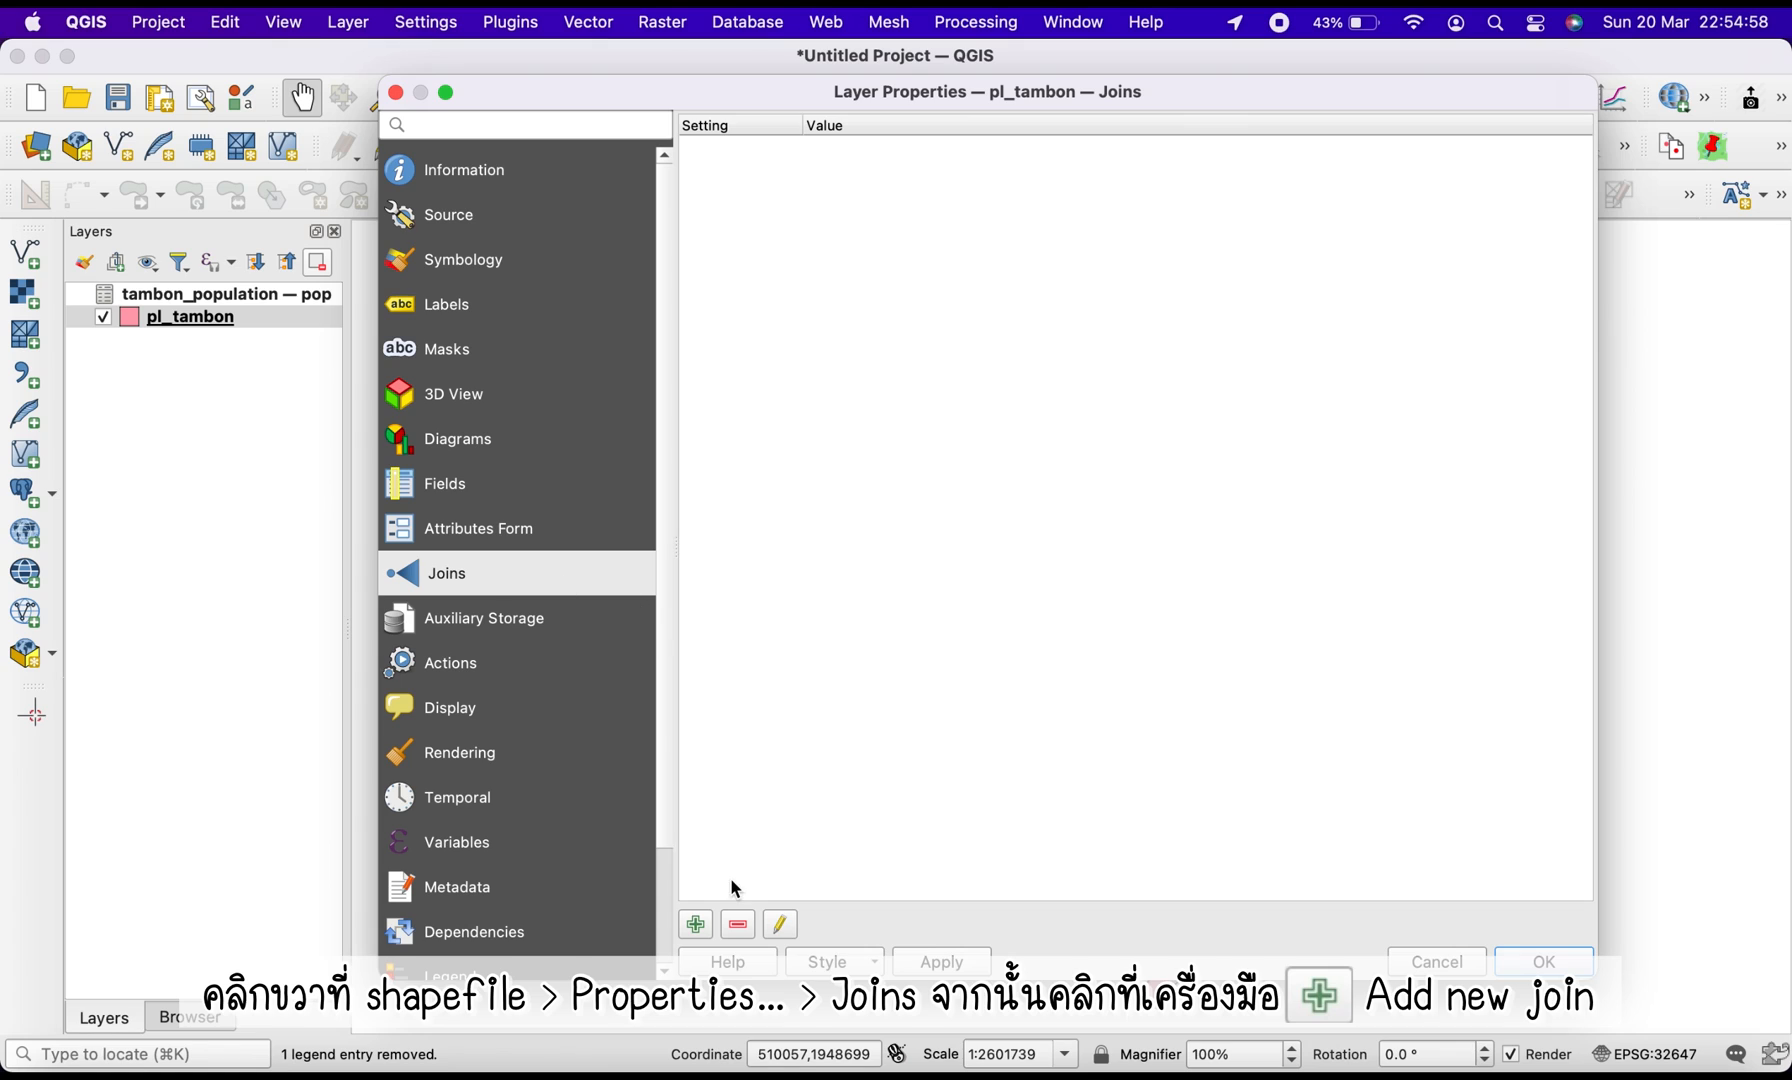
pyautogui.click(695, 925)
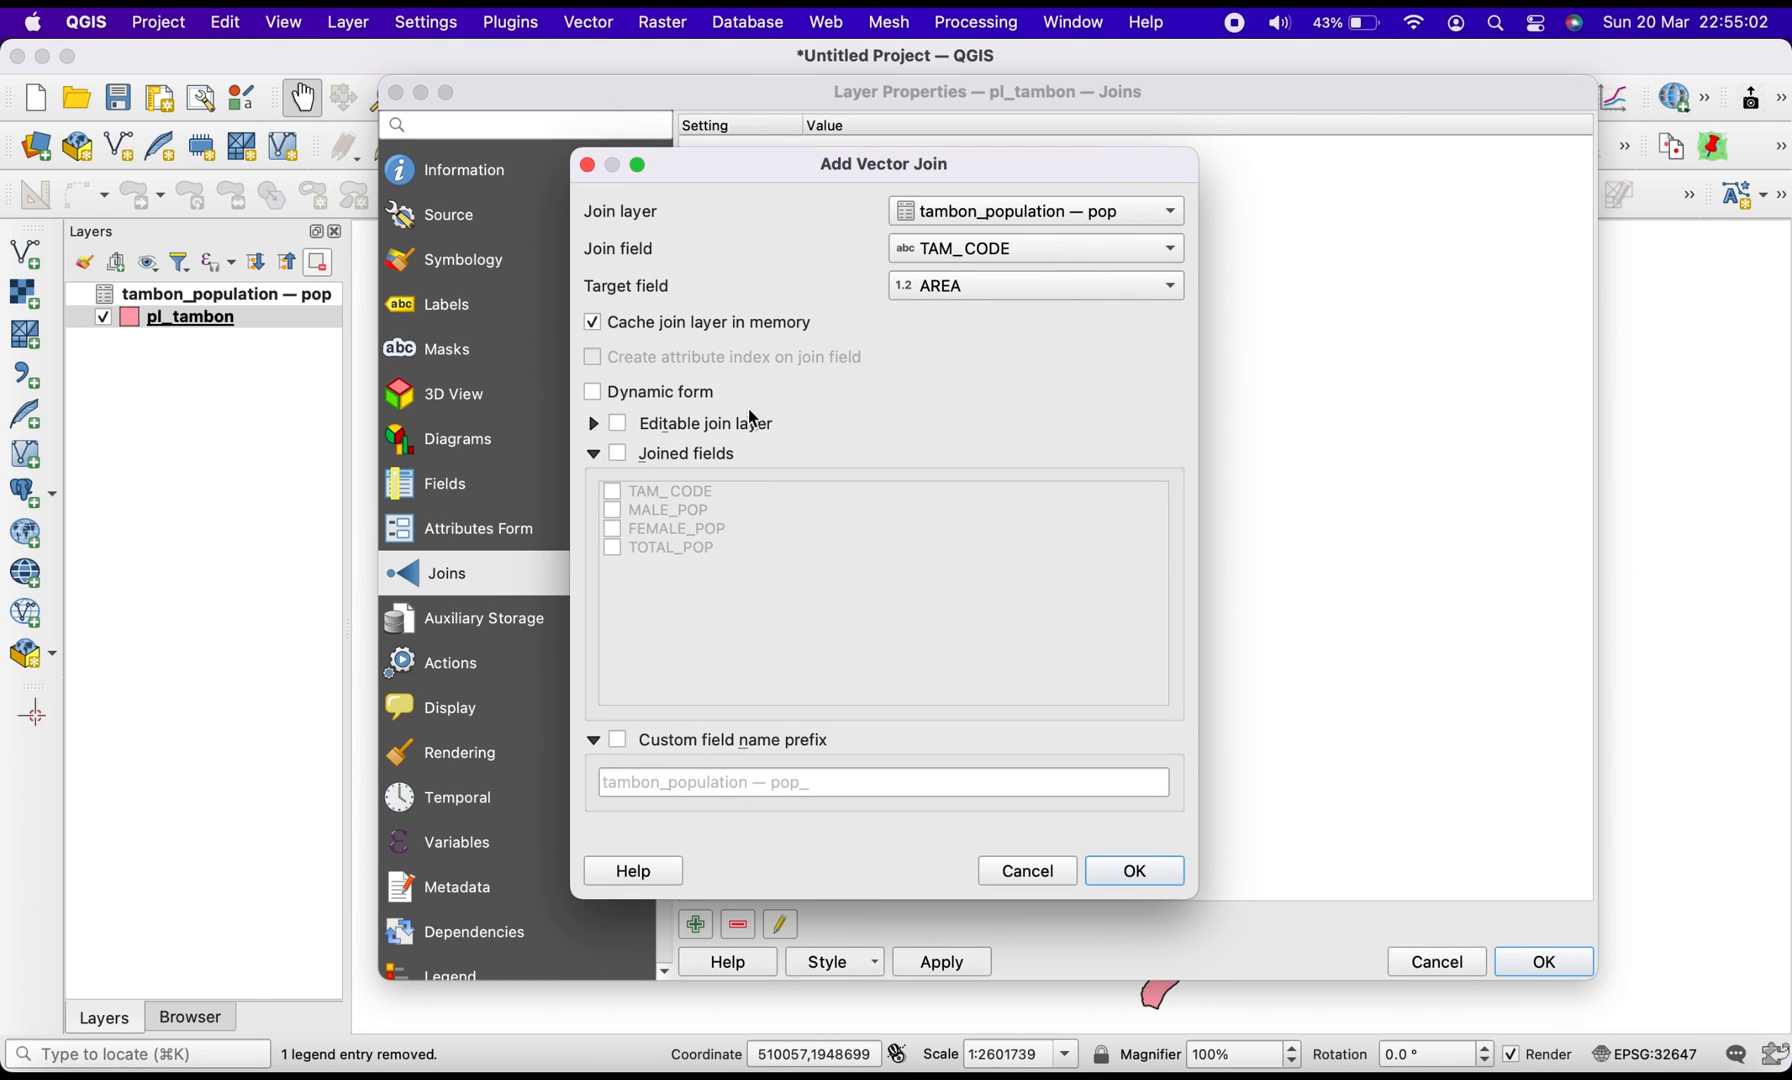
# Join to the tambon_population — pop layer, using TAM_CODE as the target field to match the TAM_CODE join field
pyautogui.moveTo(741, 166); pyautogui.dragTo(1000, 160)
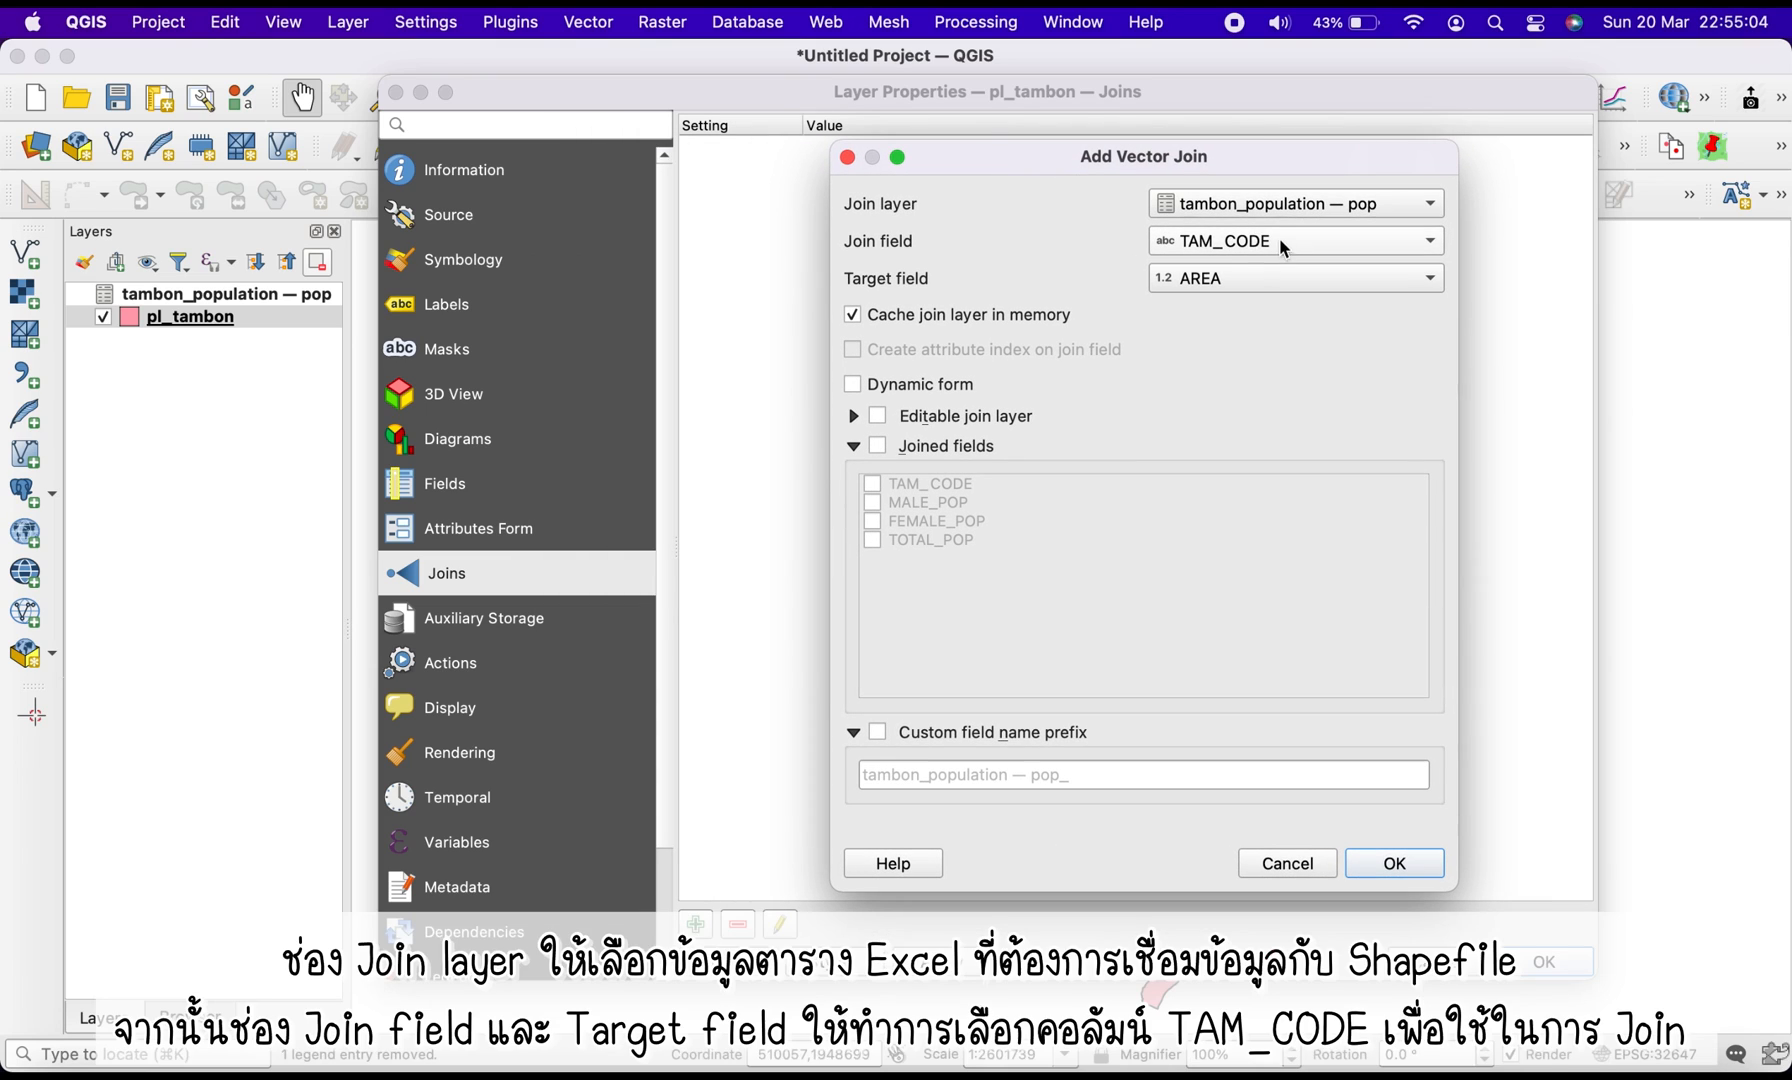
pyautogui.click(1243, 204)
pyautogui.click(1317, 209)
pyautogui.click(1233, 280)
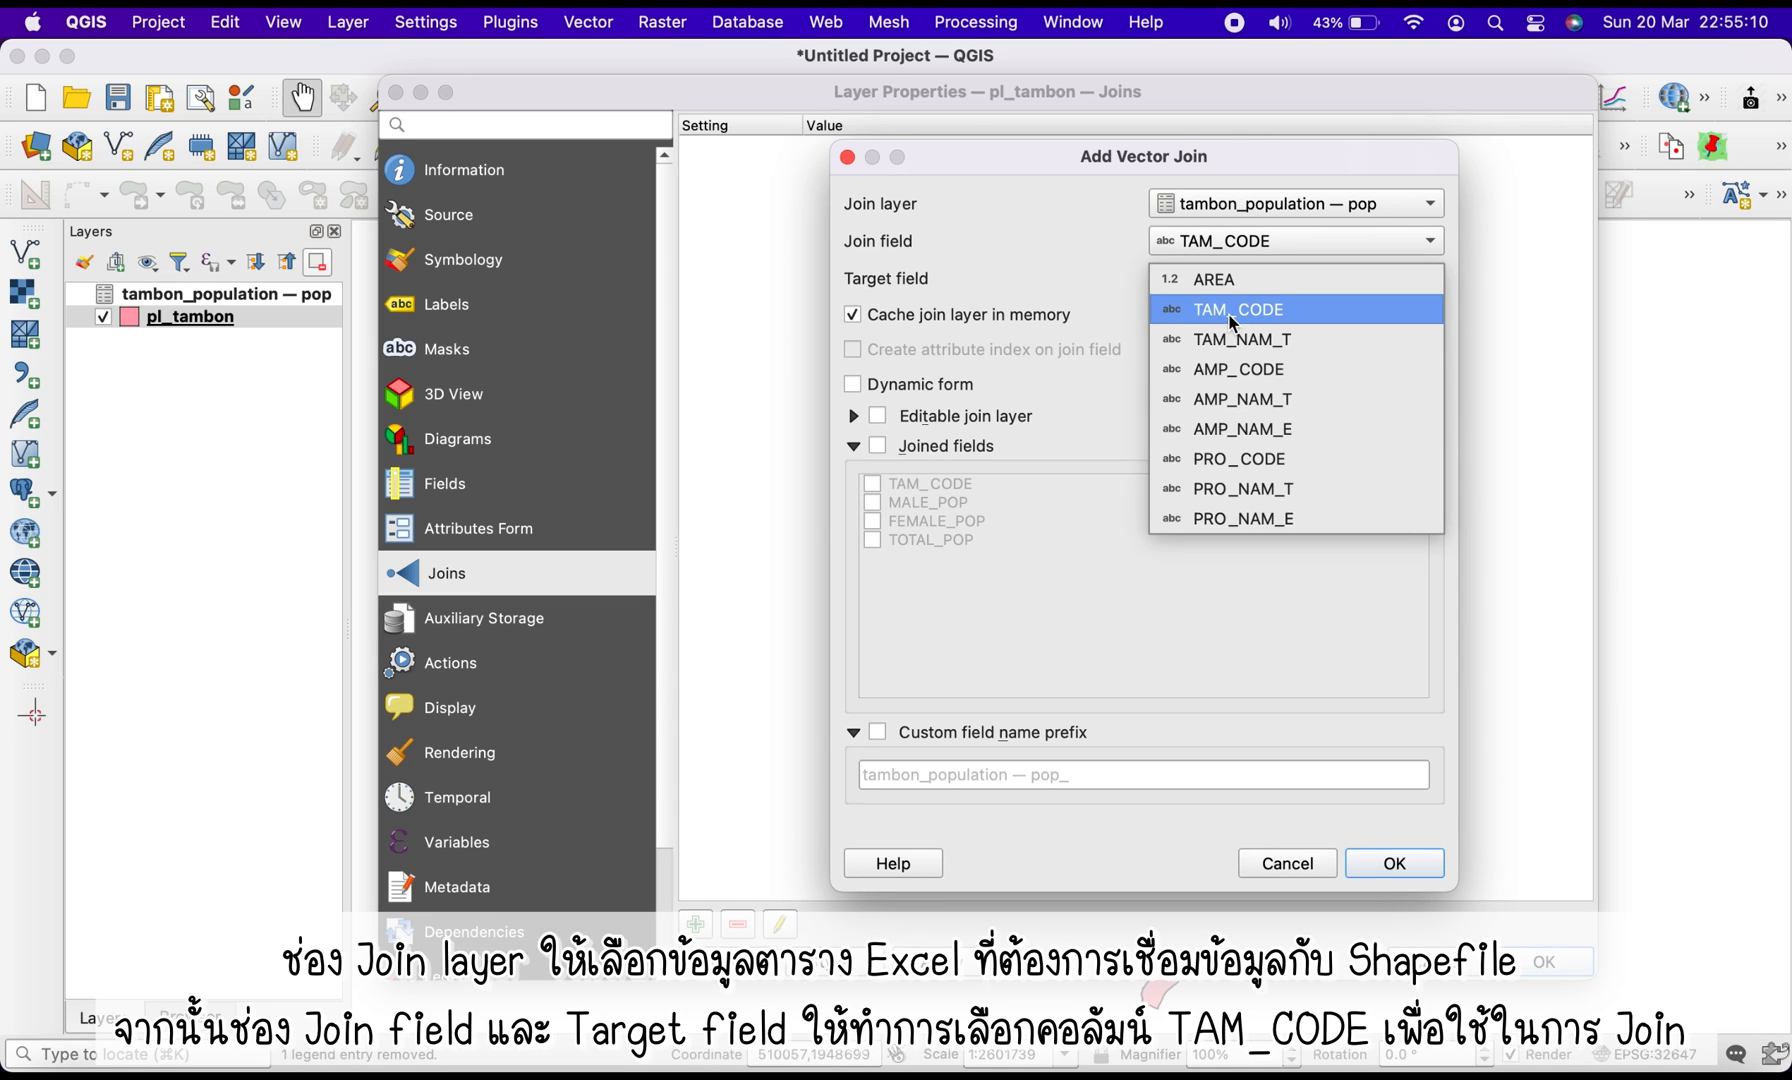
pyautogui.click(1223, 314)
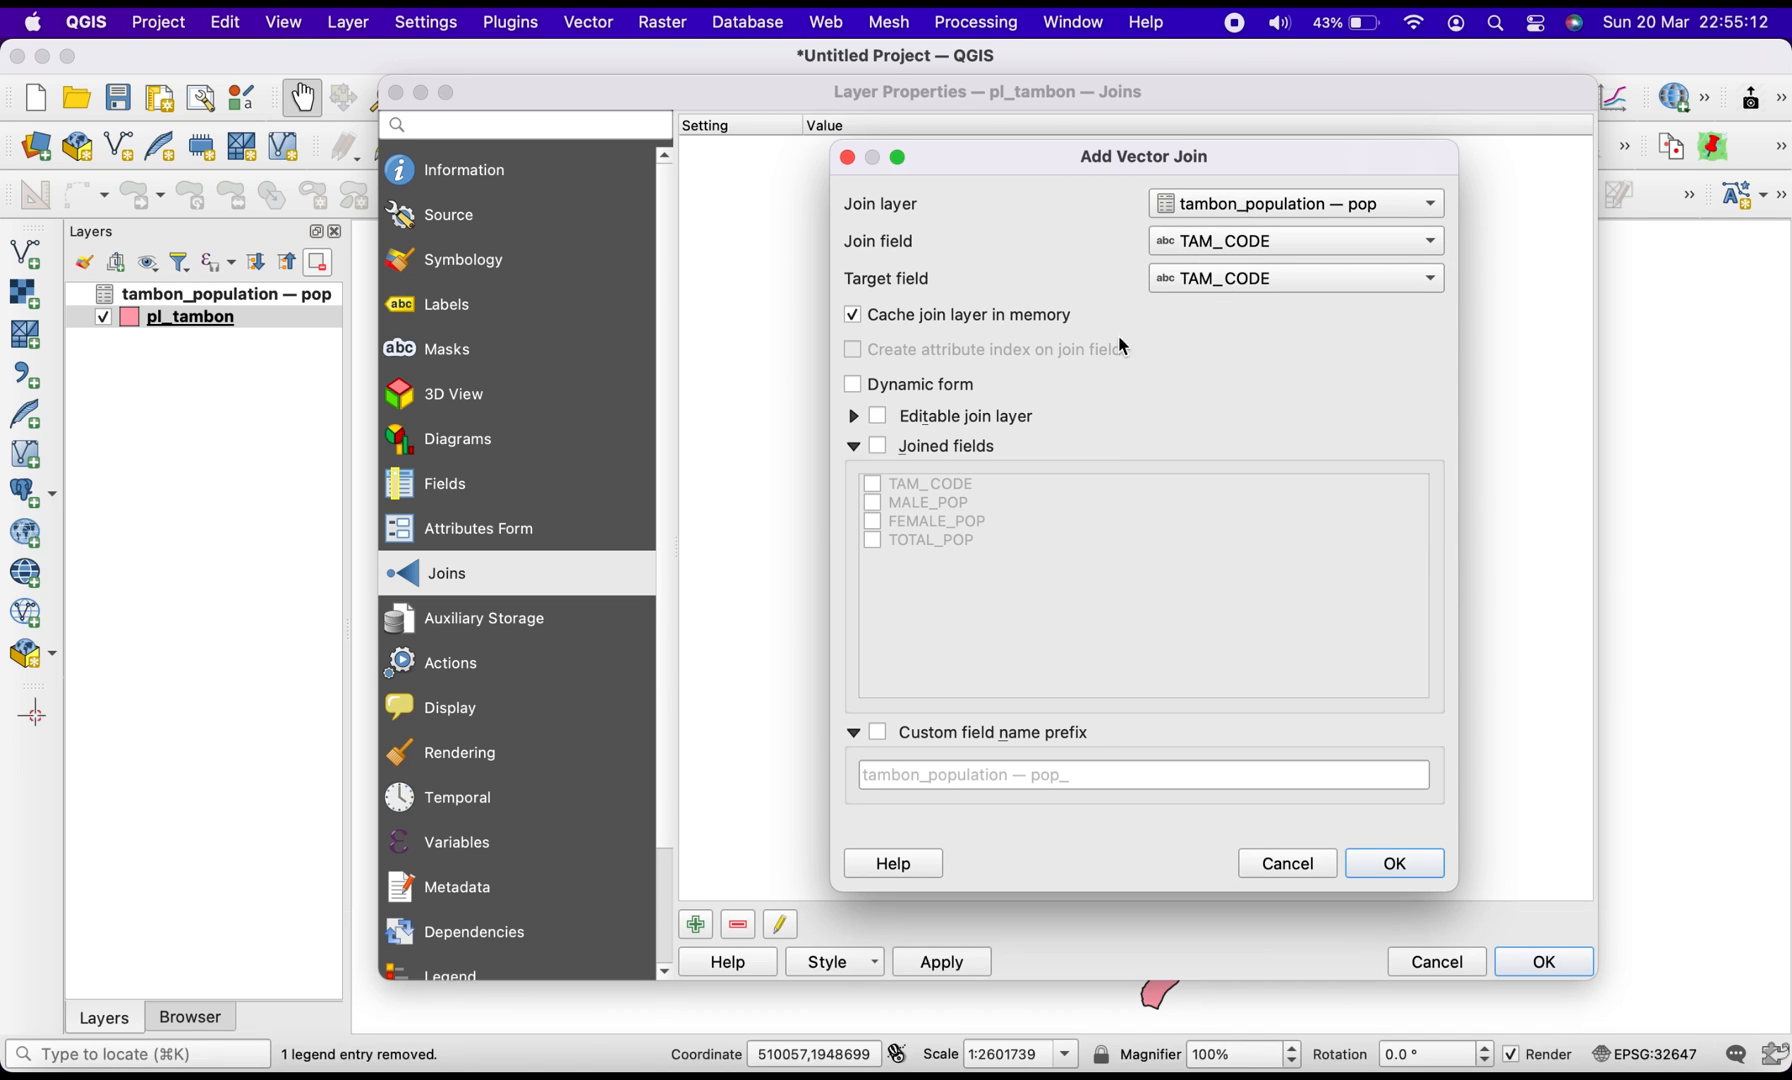
# Restrict the joined fields to MALE_POP, FEMALE_POP and TOTAL_POP
pyautogui.click(878, 446)
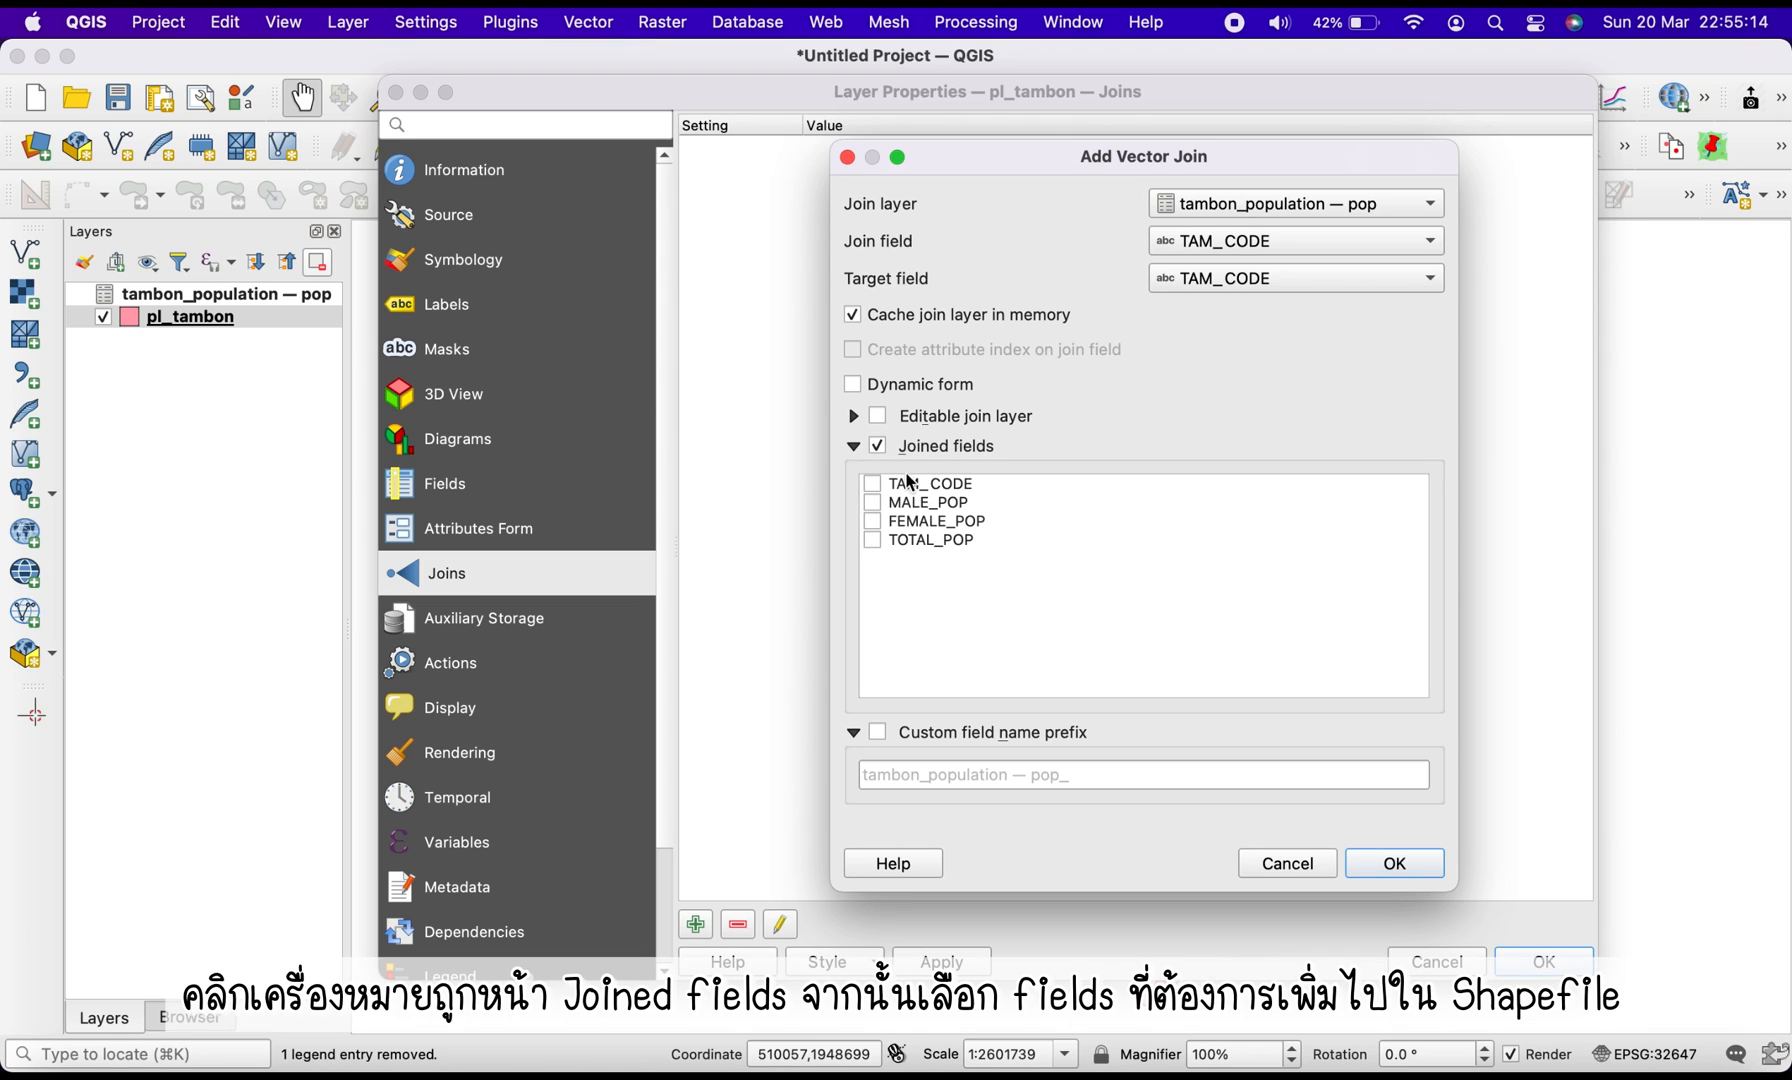
pyautogui.click(872, 505)
pyautogui.click(877, 524)
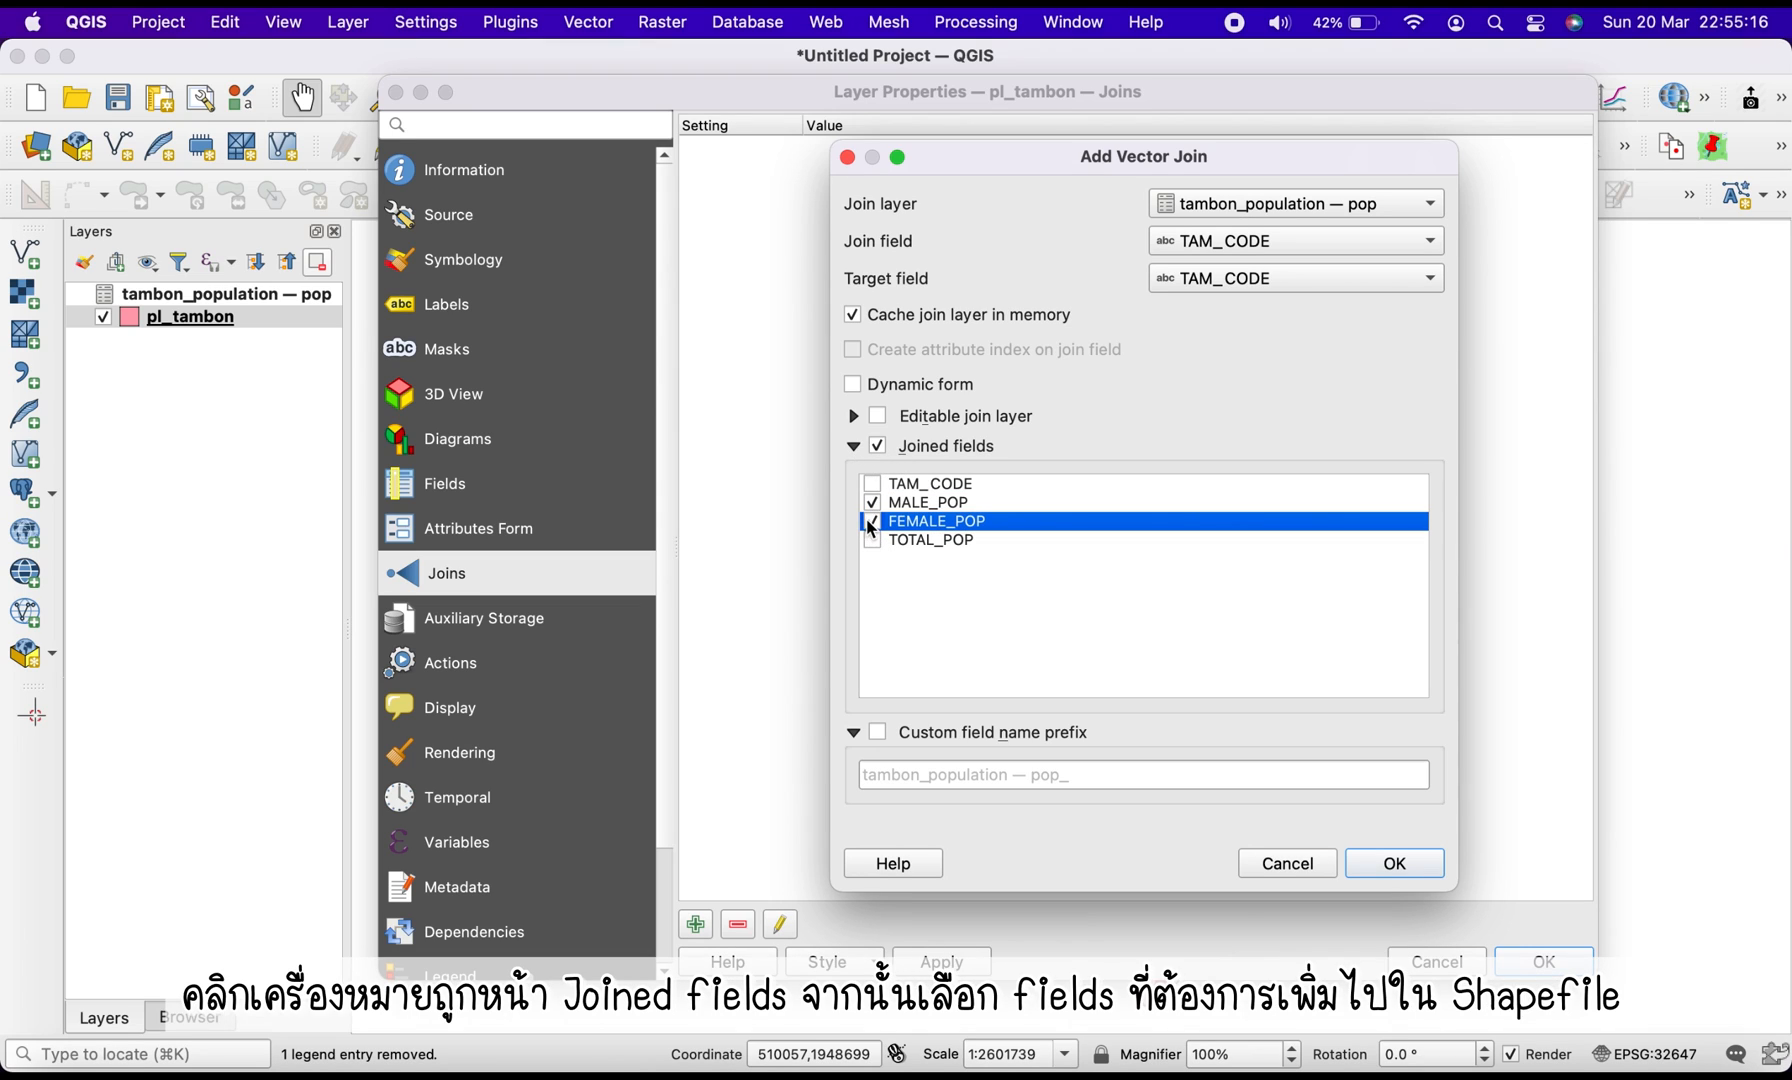
pyautogui.click(870, 540)
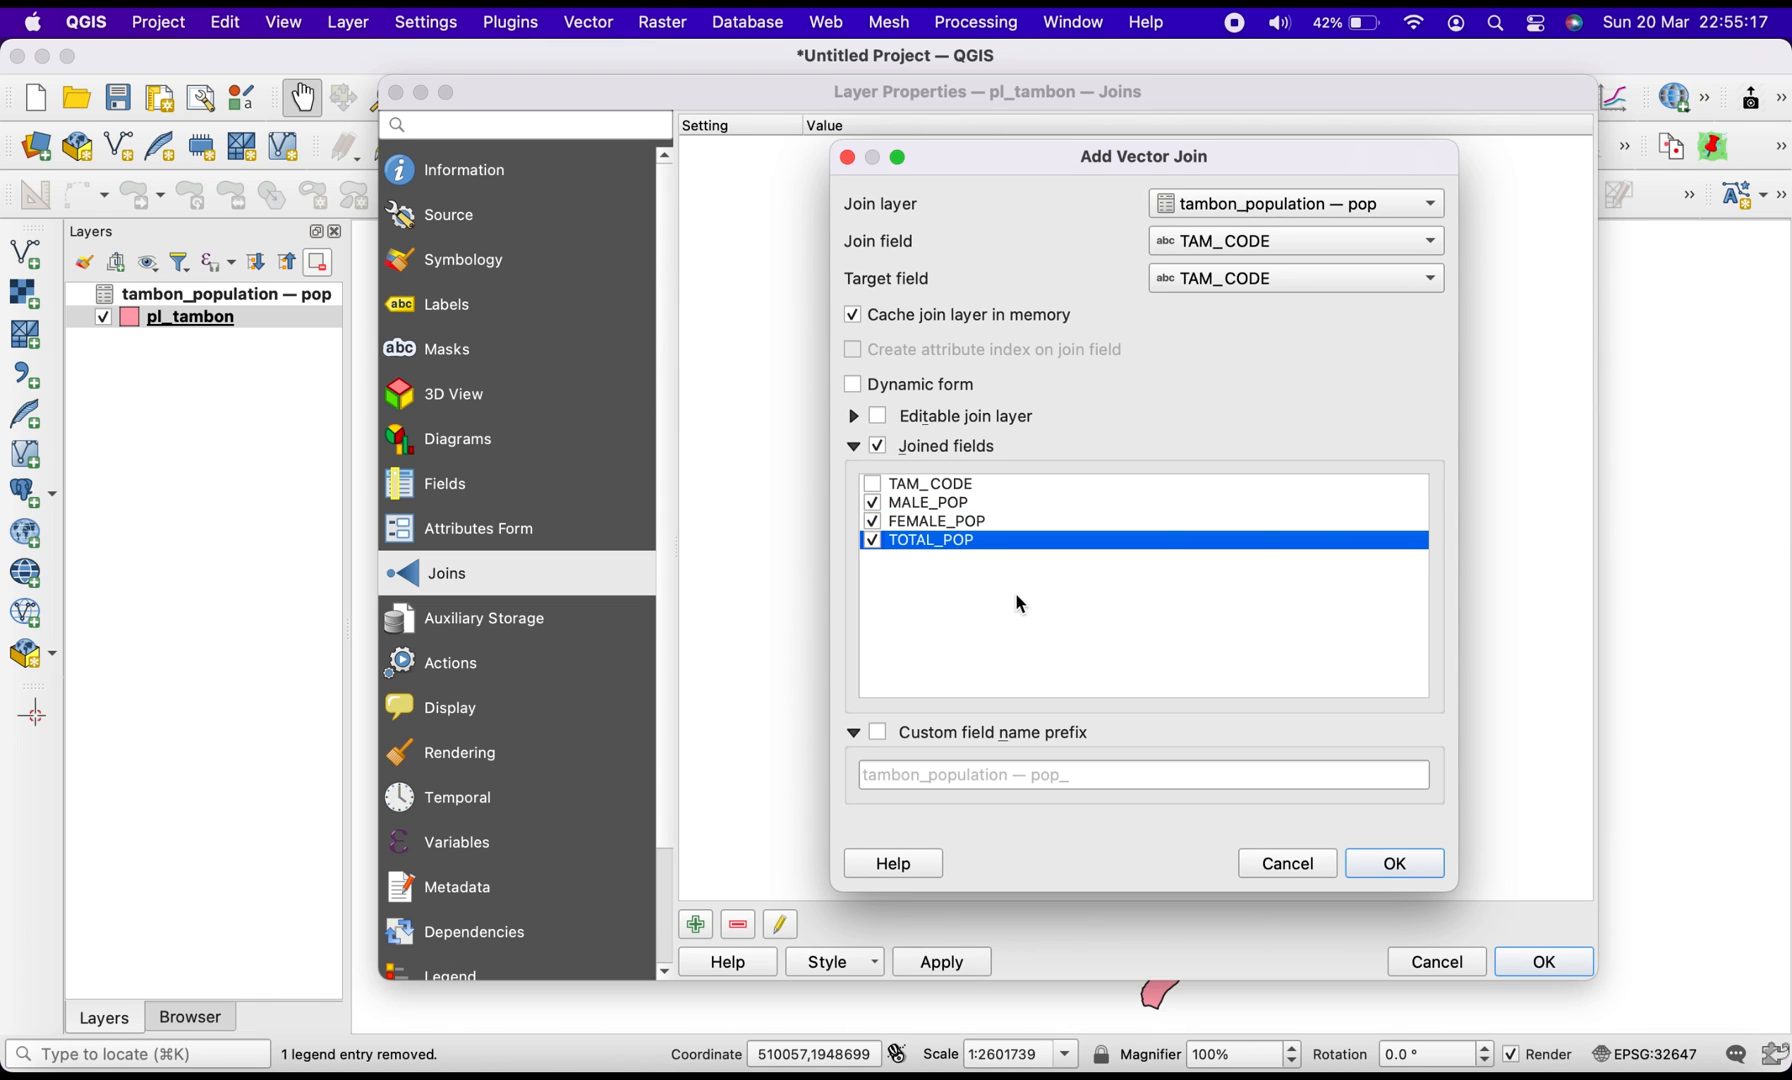
# Enable the custom field name prefix, leave it empty, and confirm the join and the layer properties
pyautogui.click(879, 733)
pyautogui.moveTo(1103, 775); pyautogui.dragTo(827, 774)
pyautogui.press('BackSpace')
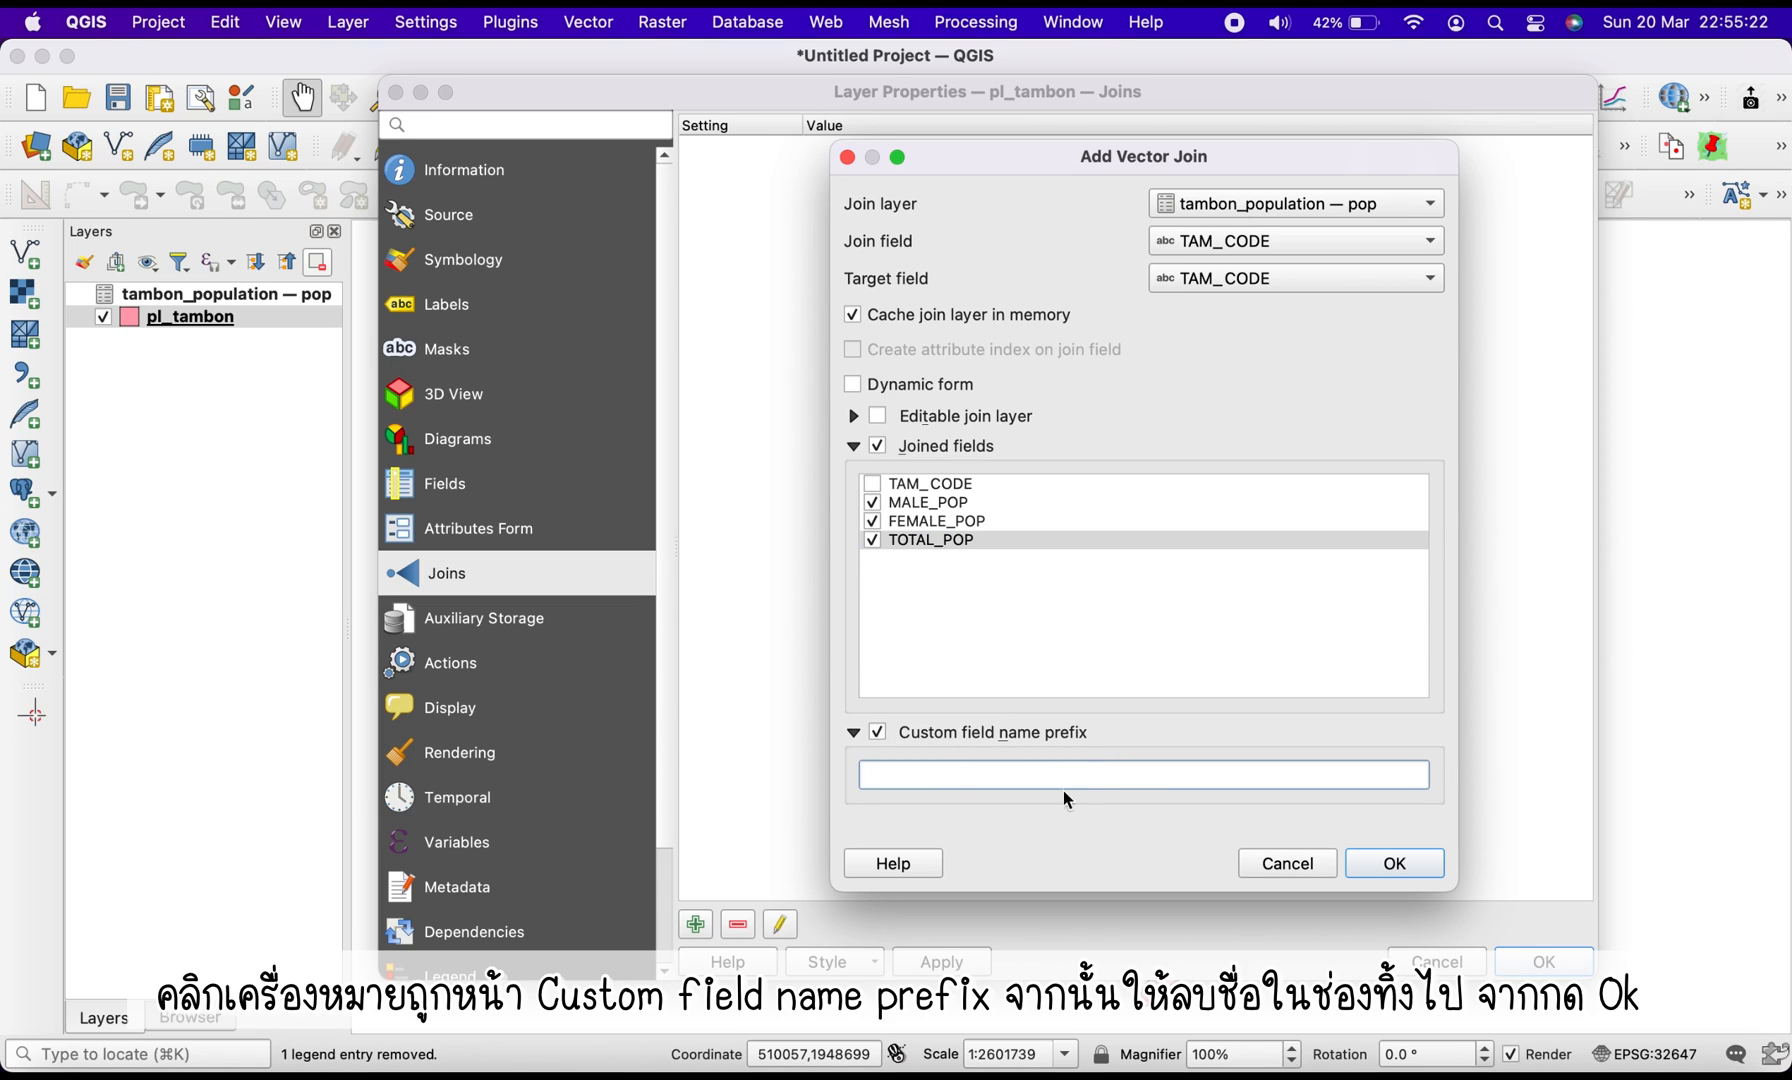
pyautogui.click(1390, 863)
pyautogui.click(1527, 970)
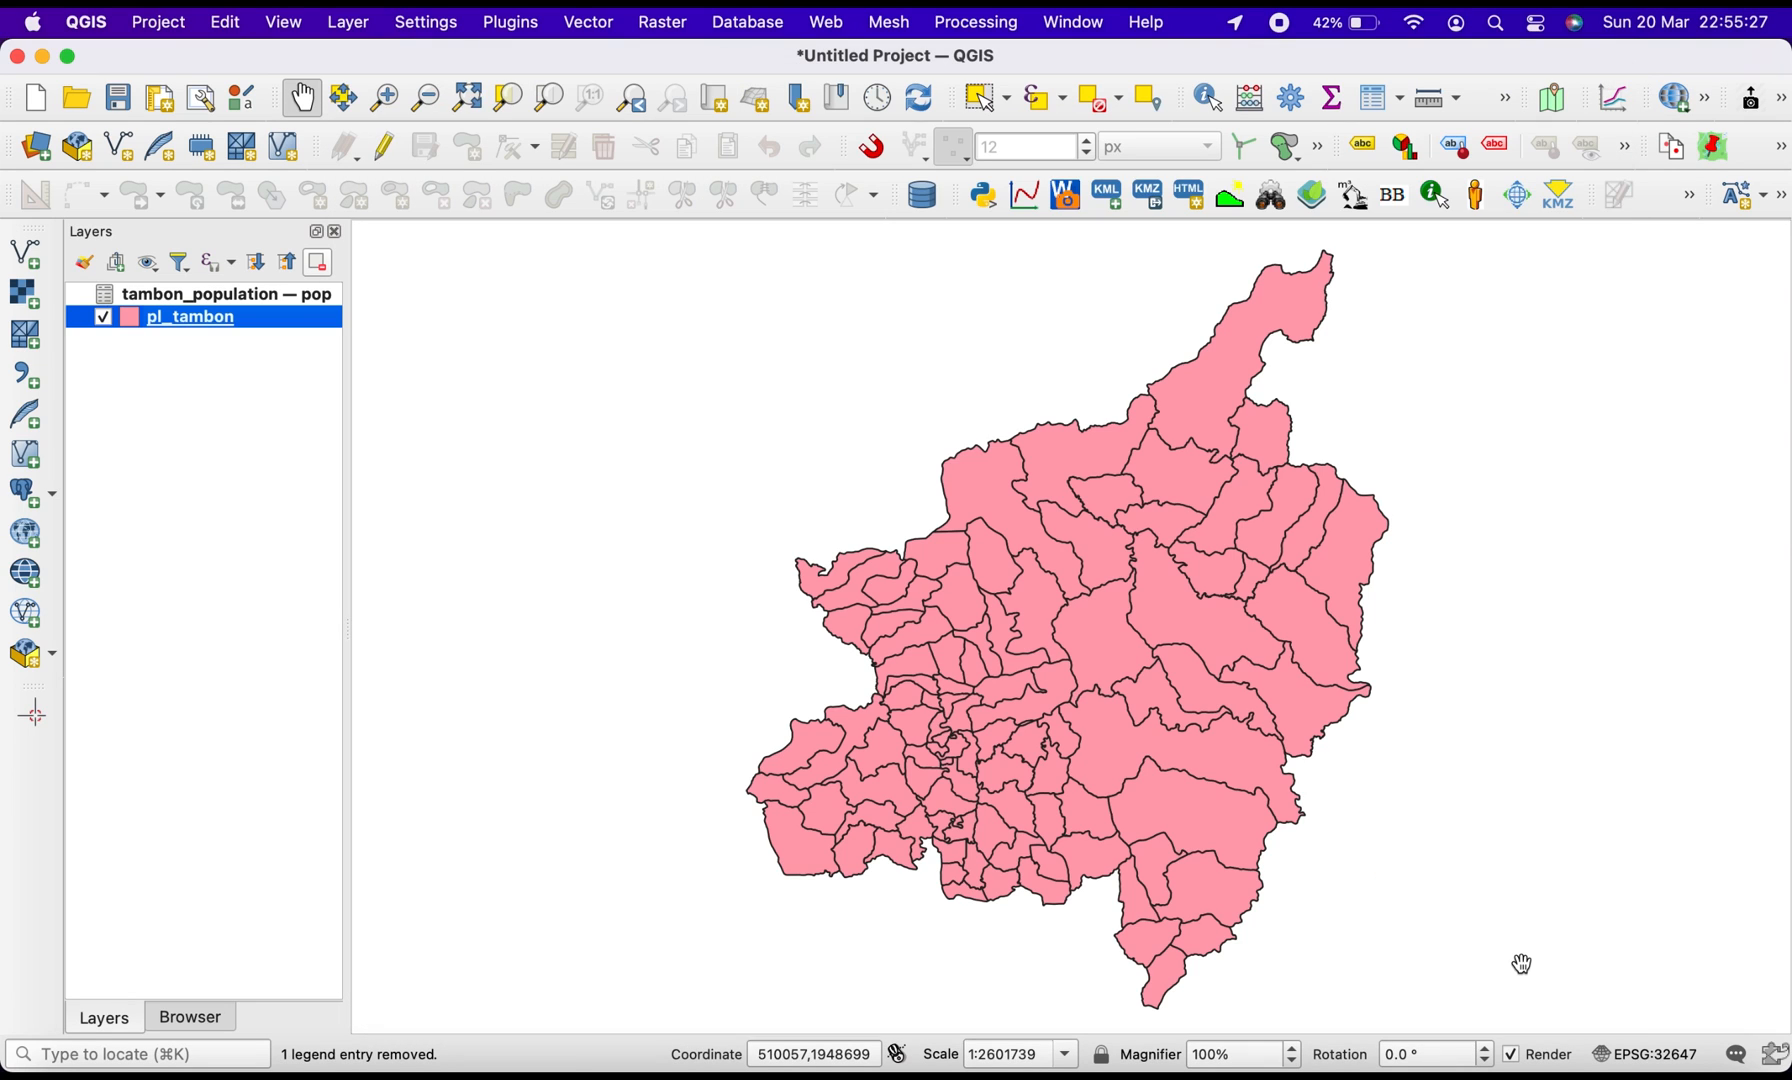
# Check the MALE_POP, FEMALE_POP and TOTAL_POP columns in the pl_tambon layer's attribute table
pyautogui.rightClick(245, 330)
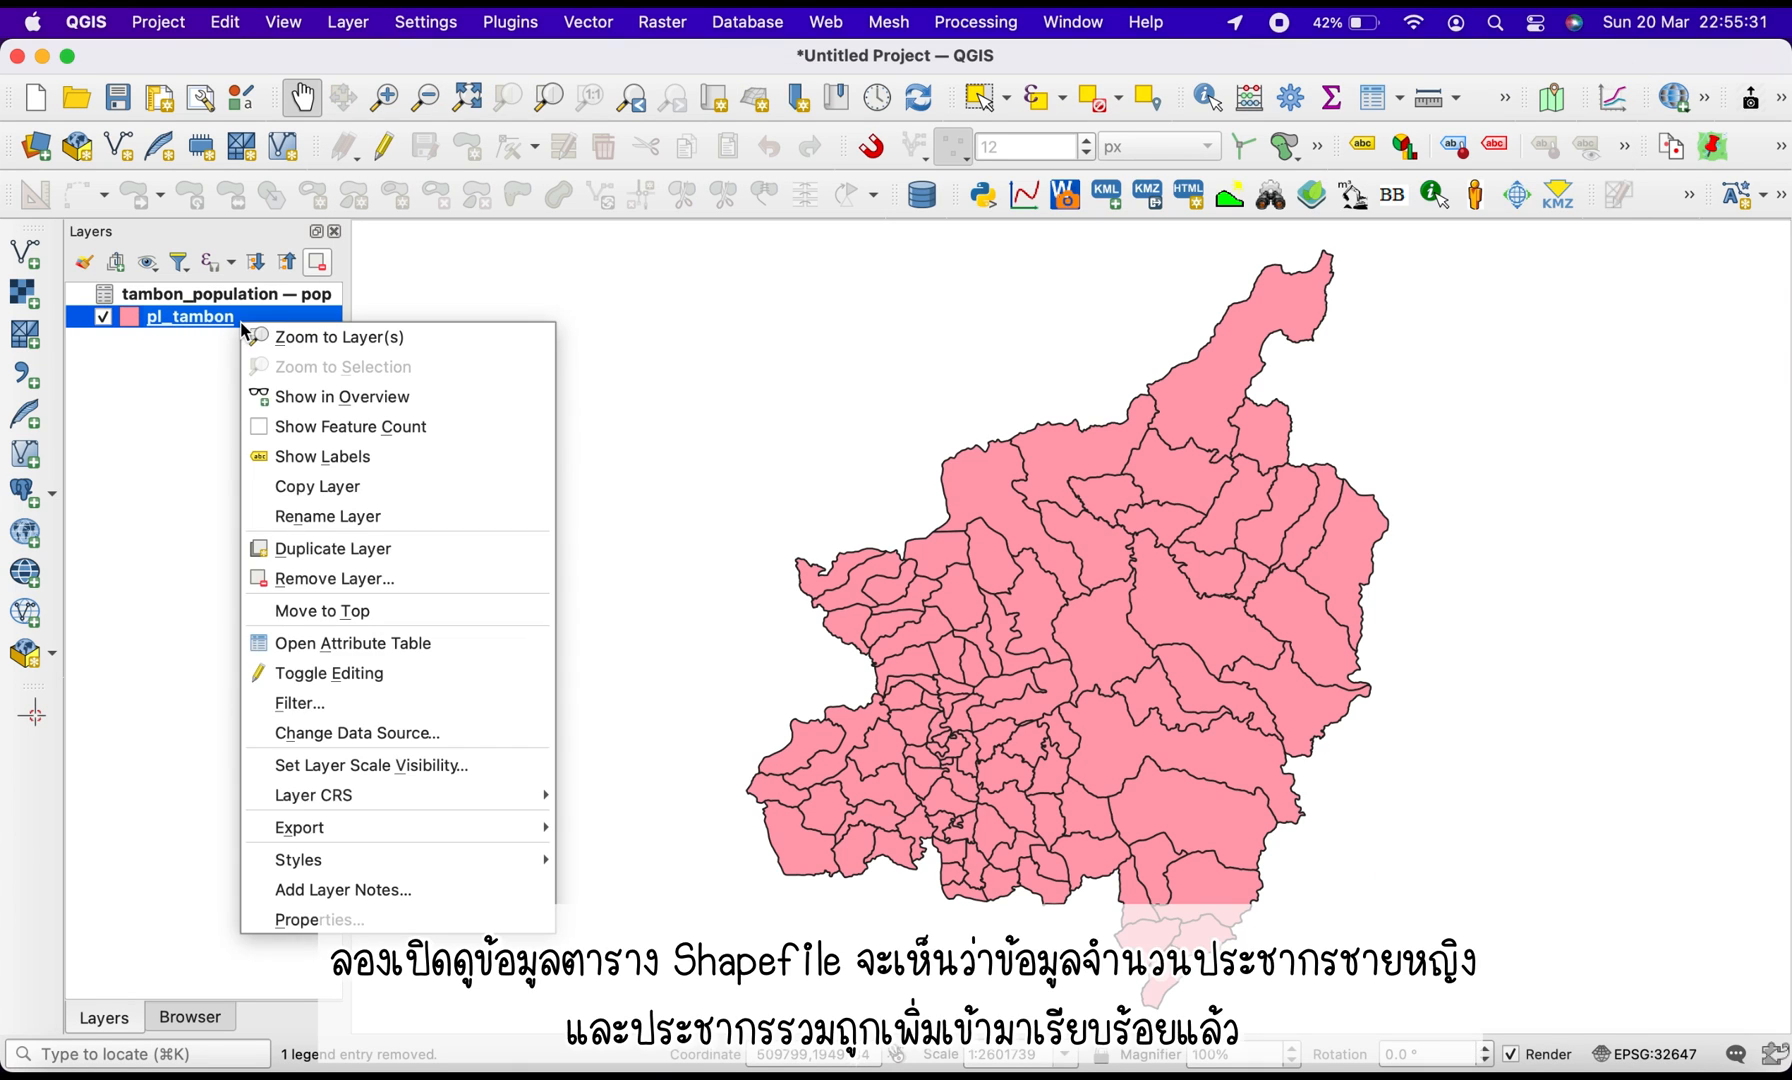
pyautogui.click(347, 649)
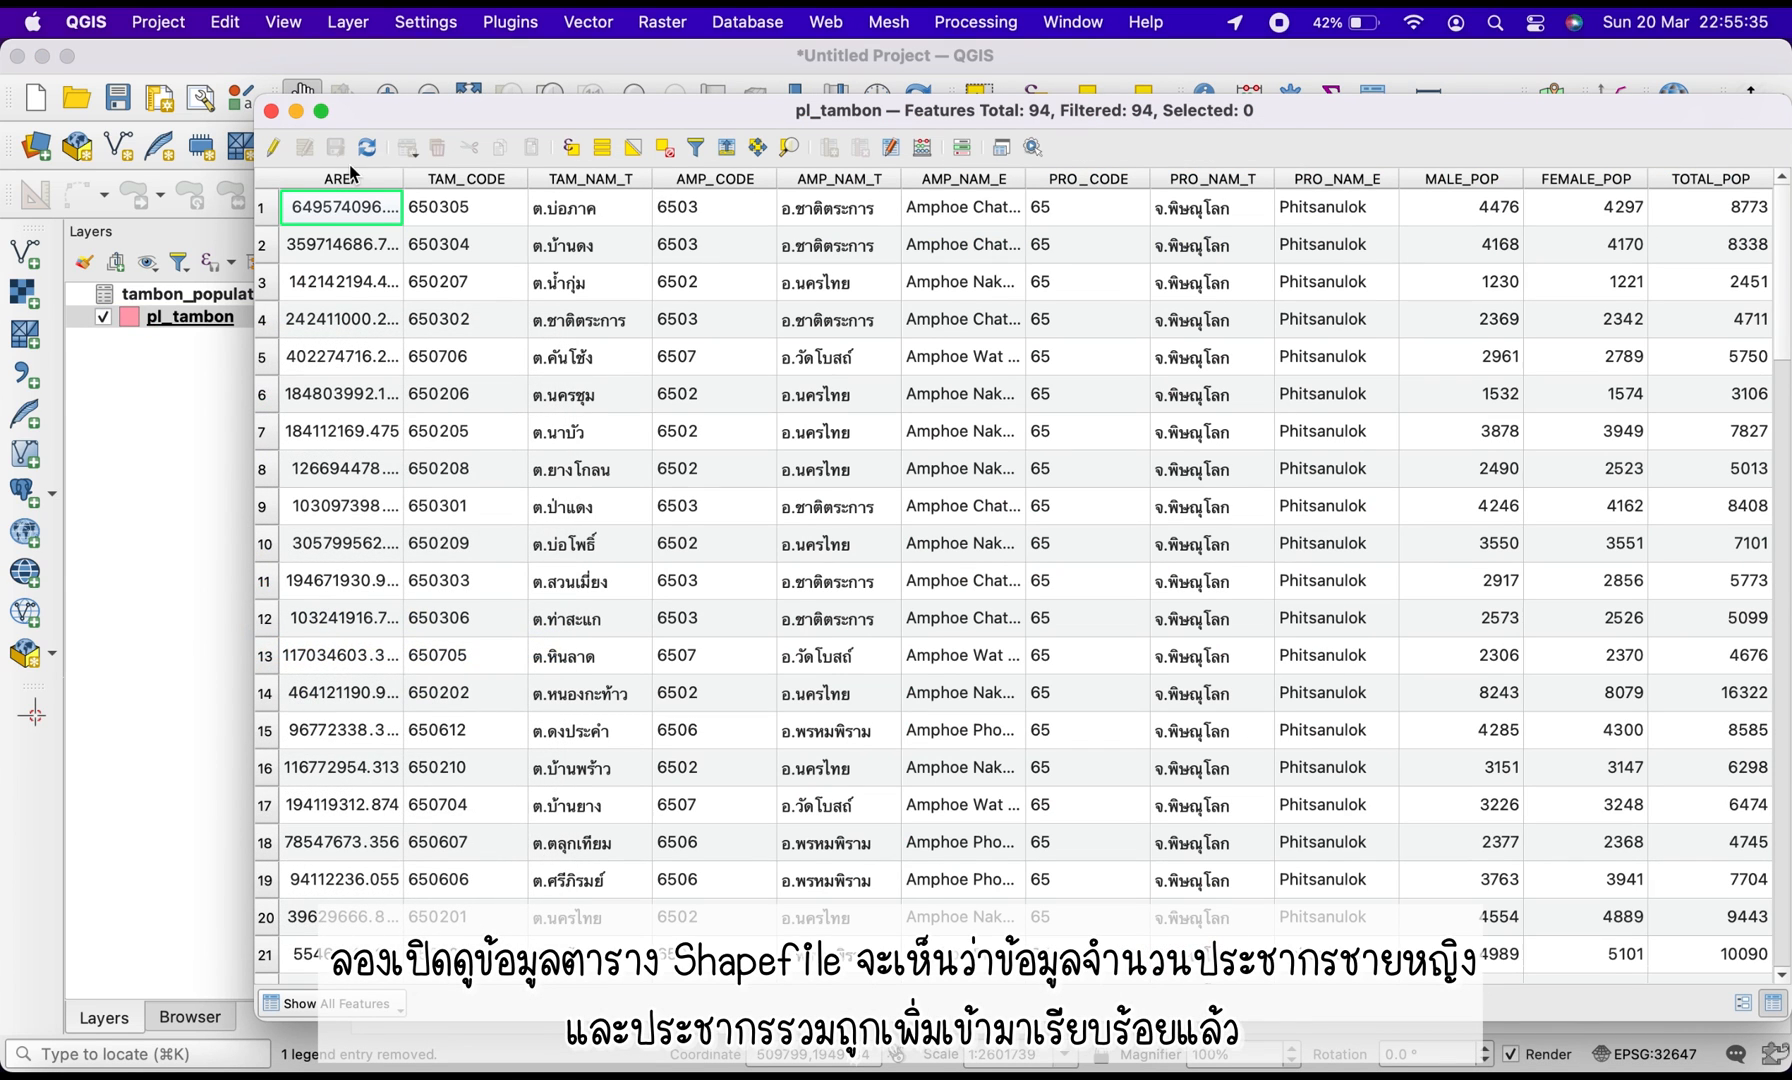
pyautogui.click(1467, 209)
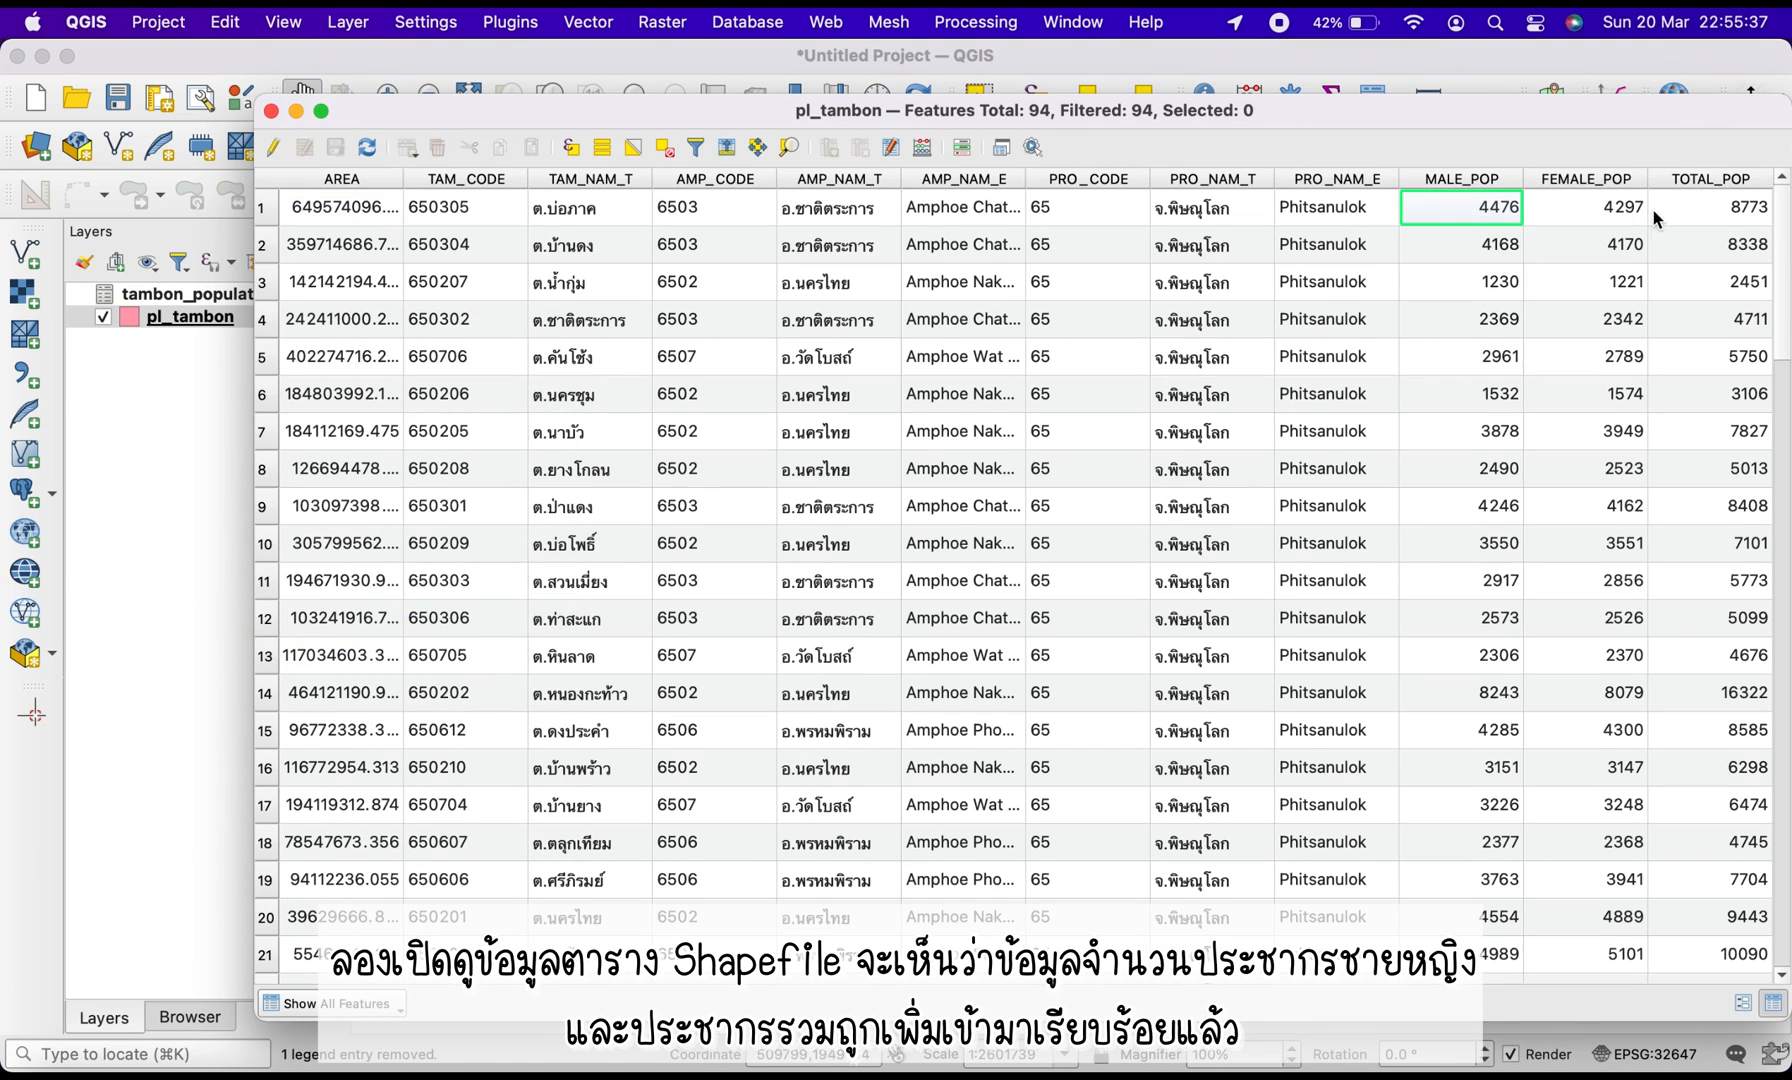
pyautogui.click(1595, 205)
pyautogui.click(1673, 205)
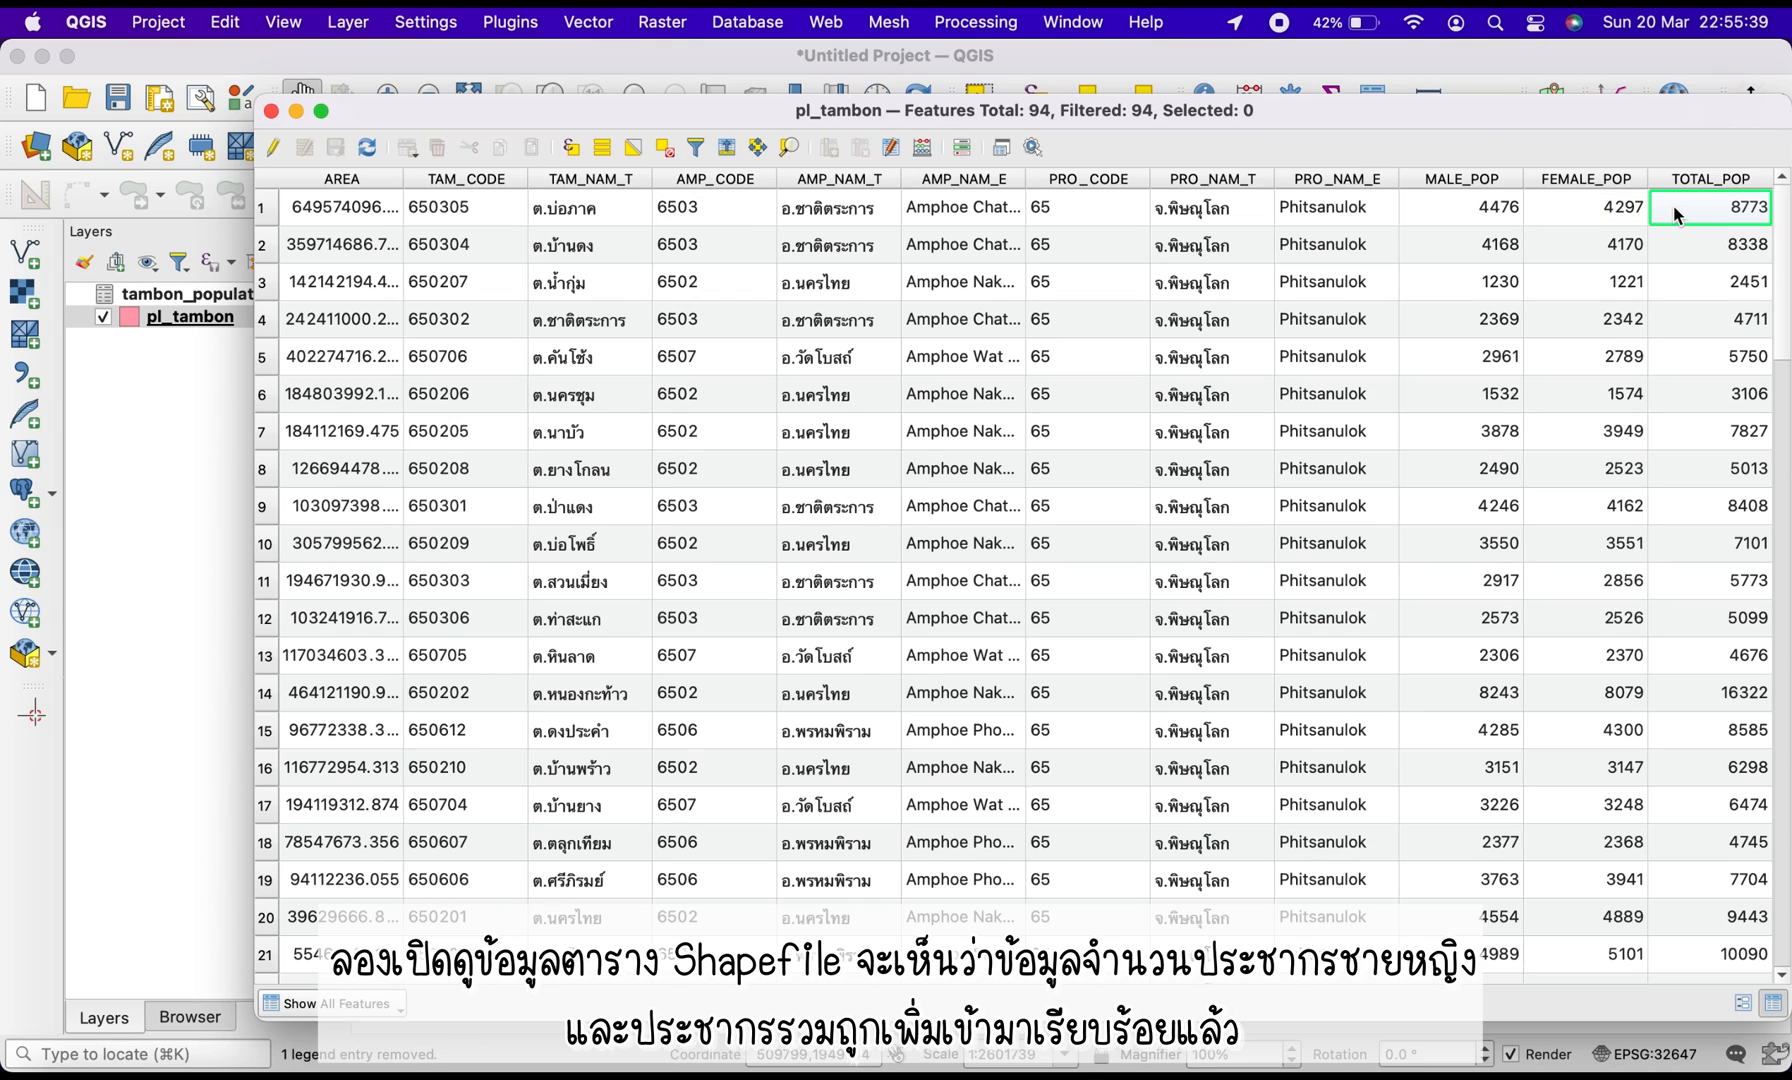
# Sort the attribute table by TAM_CODE, inspect the first record's male, female and total population values, and close the table
pyautogui.click(465, 210)
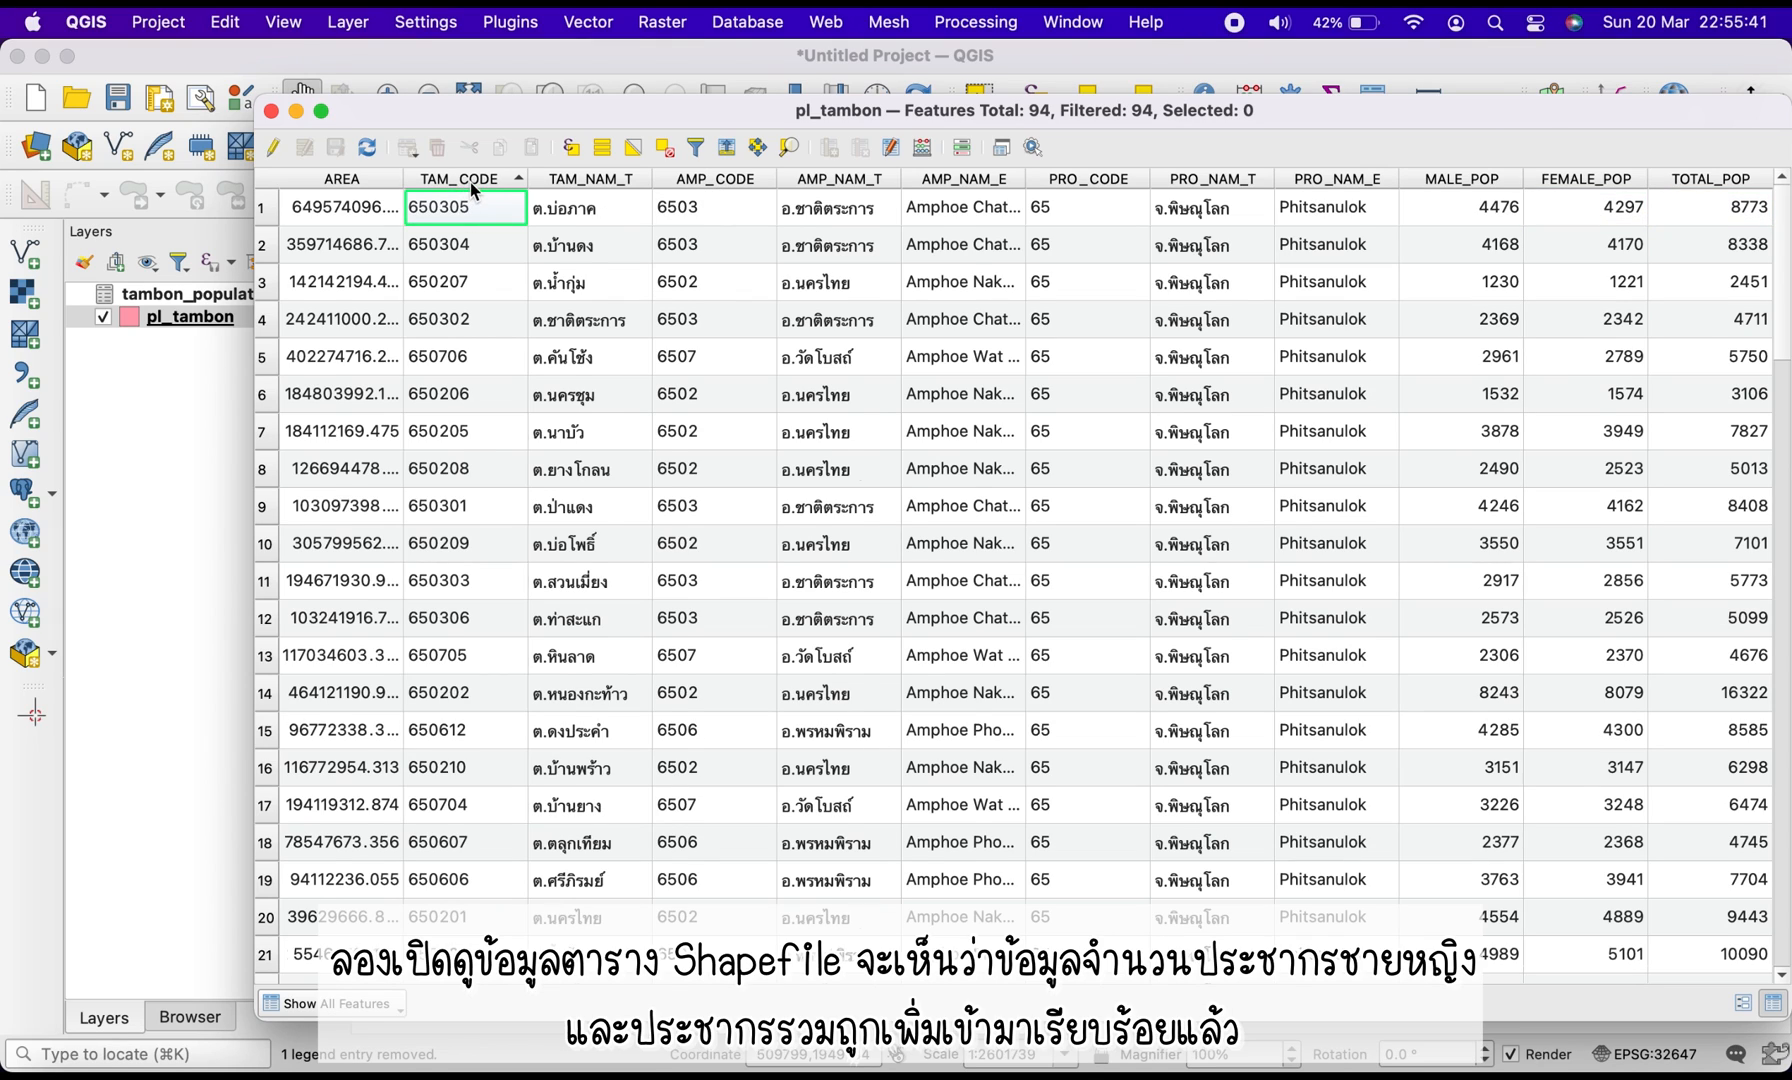
pyautogui.click(470, 181)
pyautogui.click(1445, 235)
pyautogui.click(1606, 212)
pyautogui.click(1727, 216)
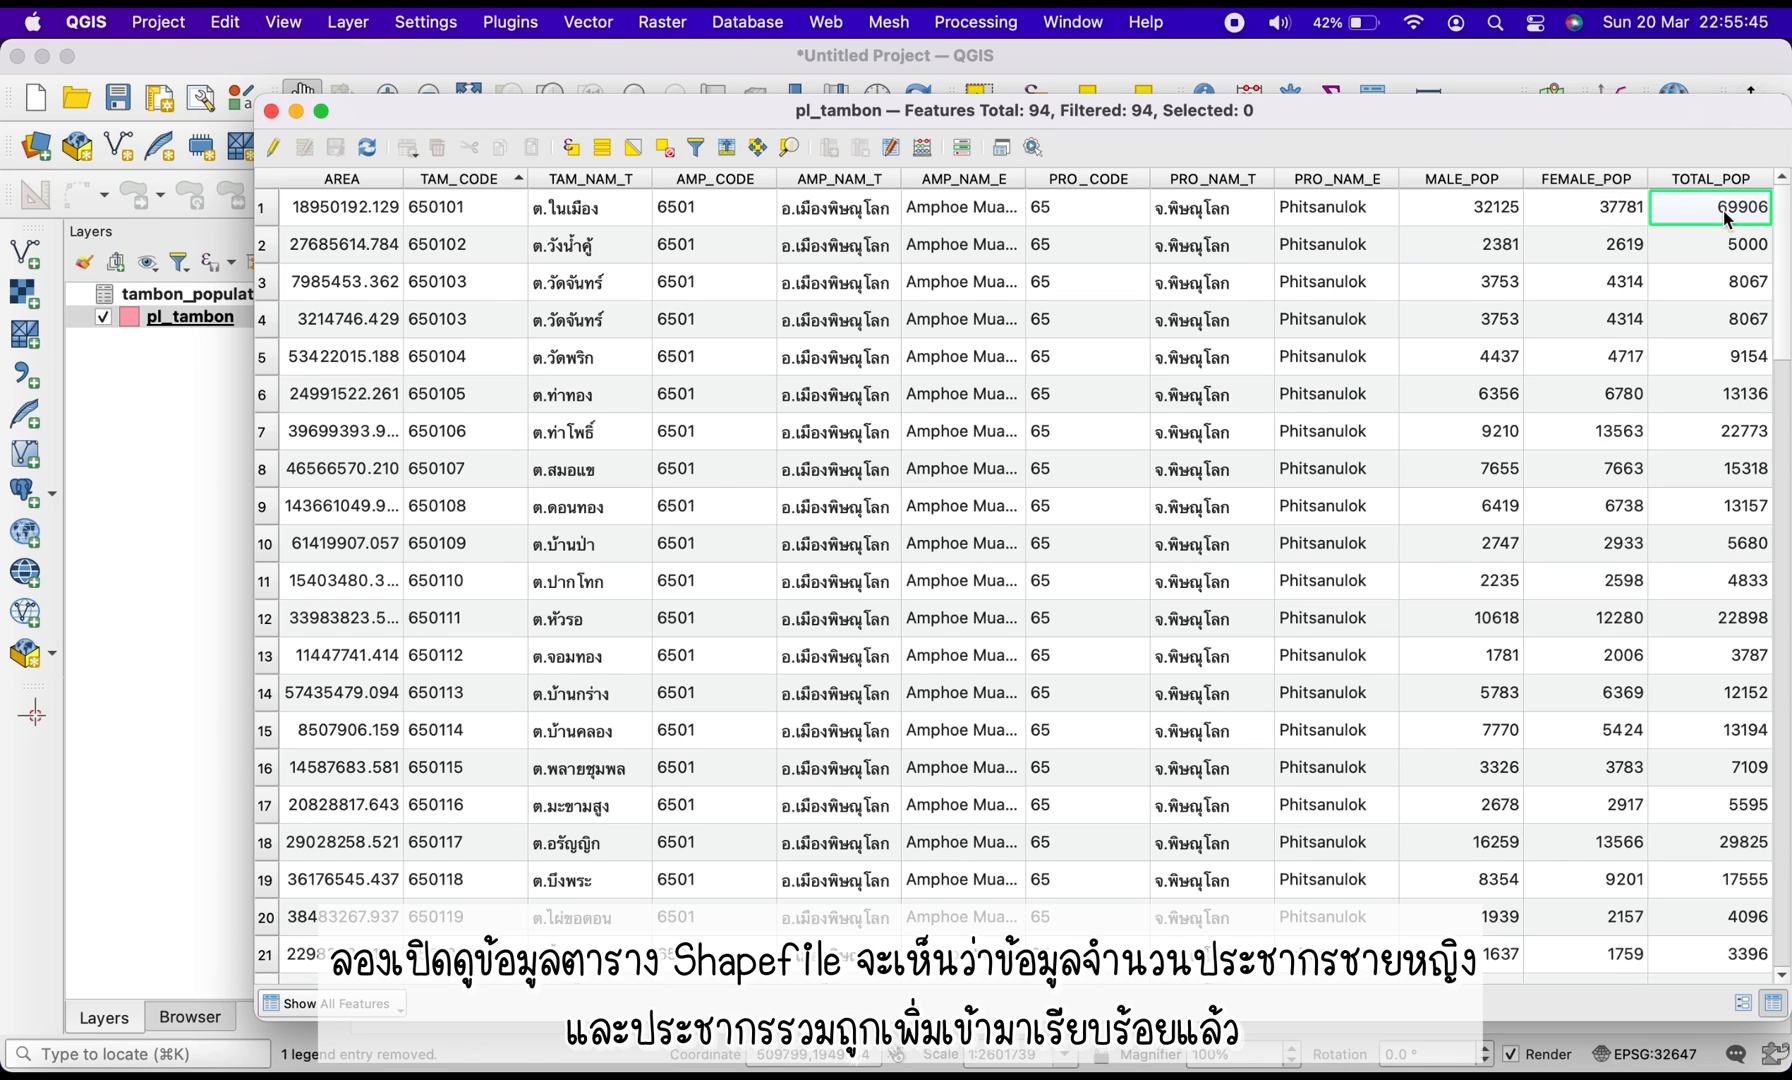
pyautogui.click(271, 112)
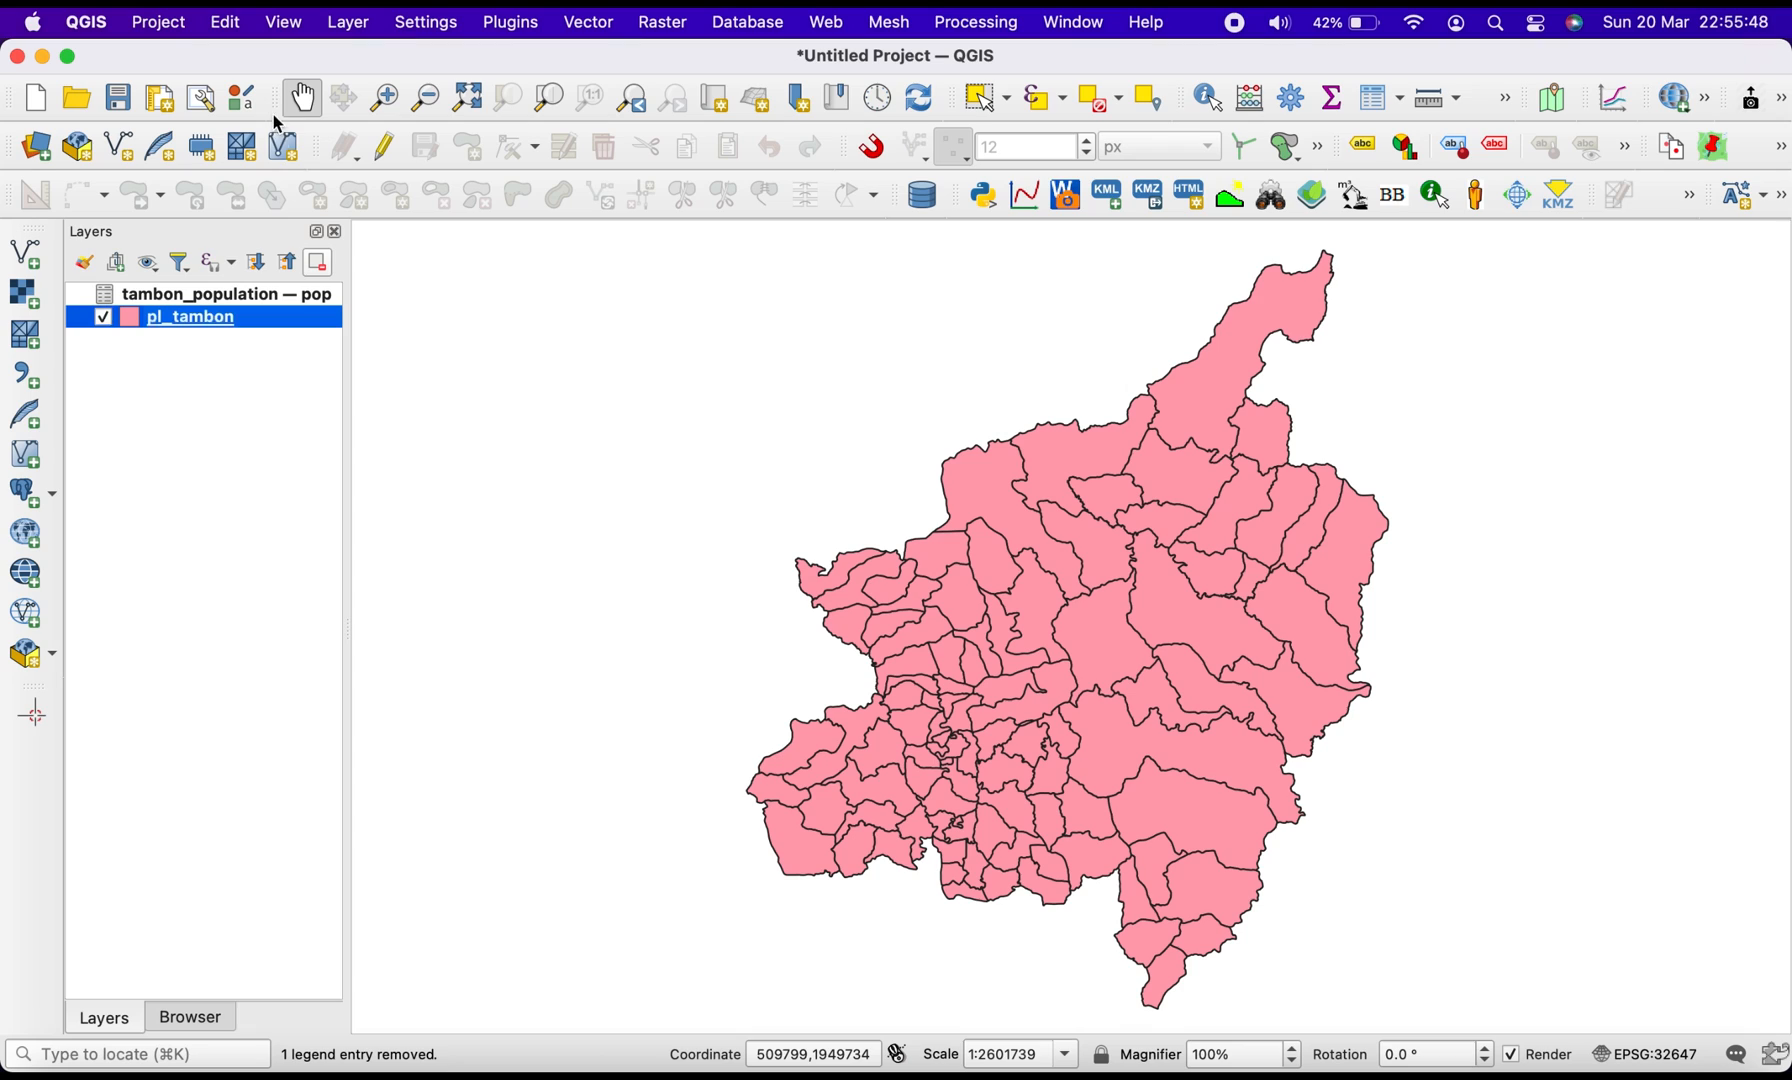
# Start exporting all features of the pl_tambon layer in ESRI Shapefile format
pyautogui.rightClick(249, 318)
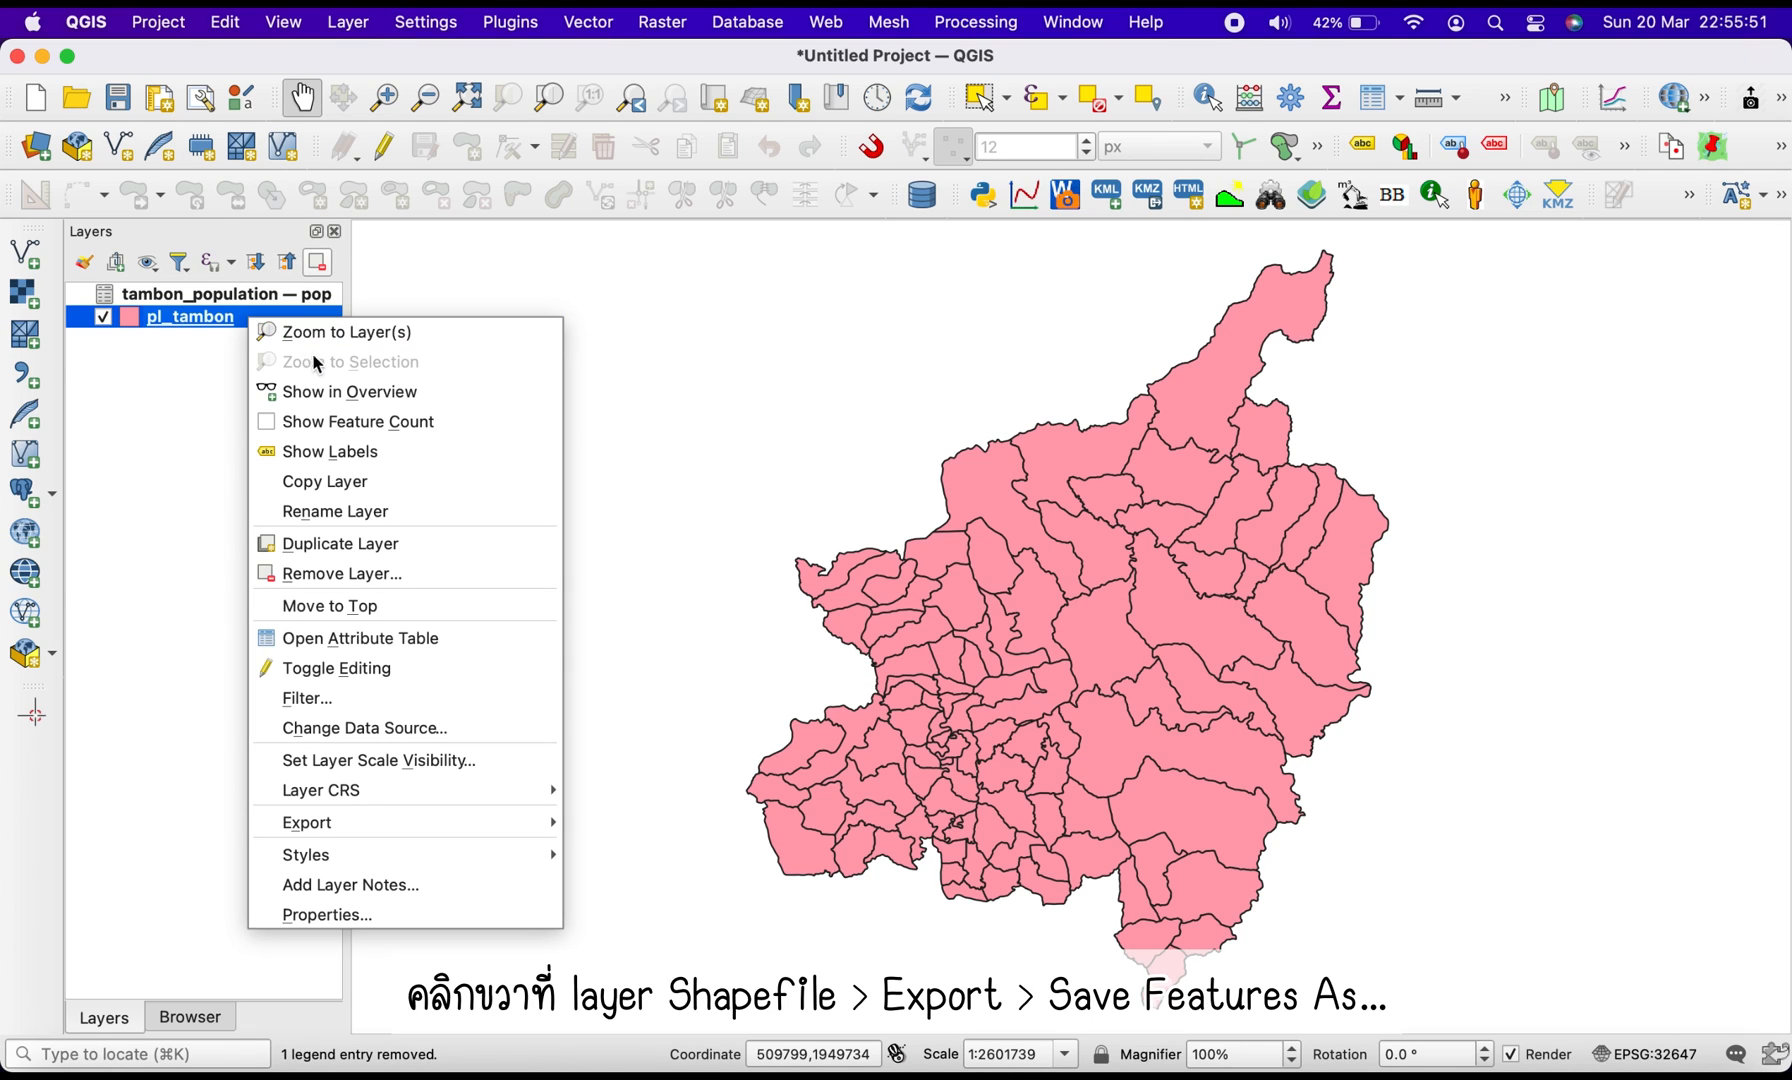
pyautogui.moveTo(420, 829)
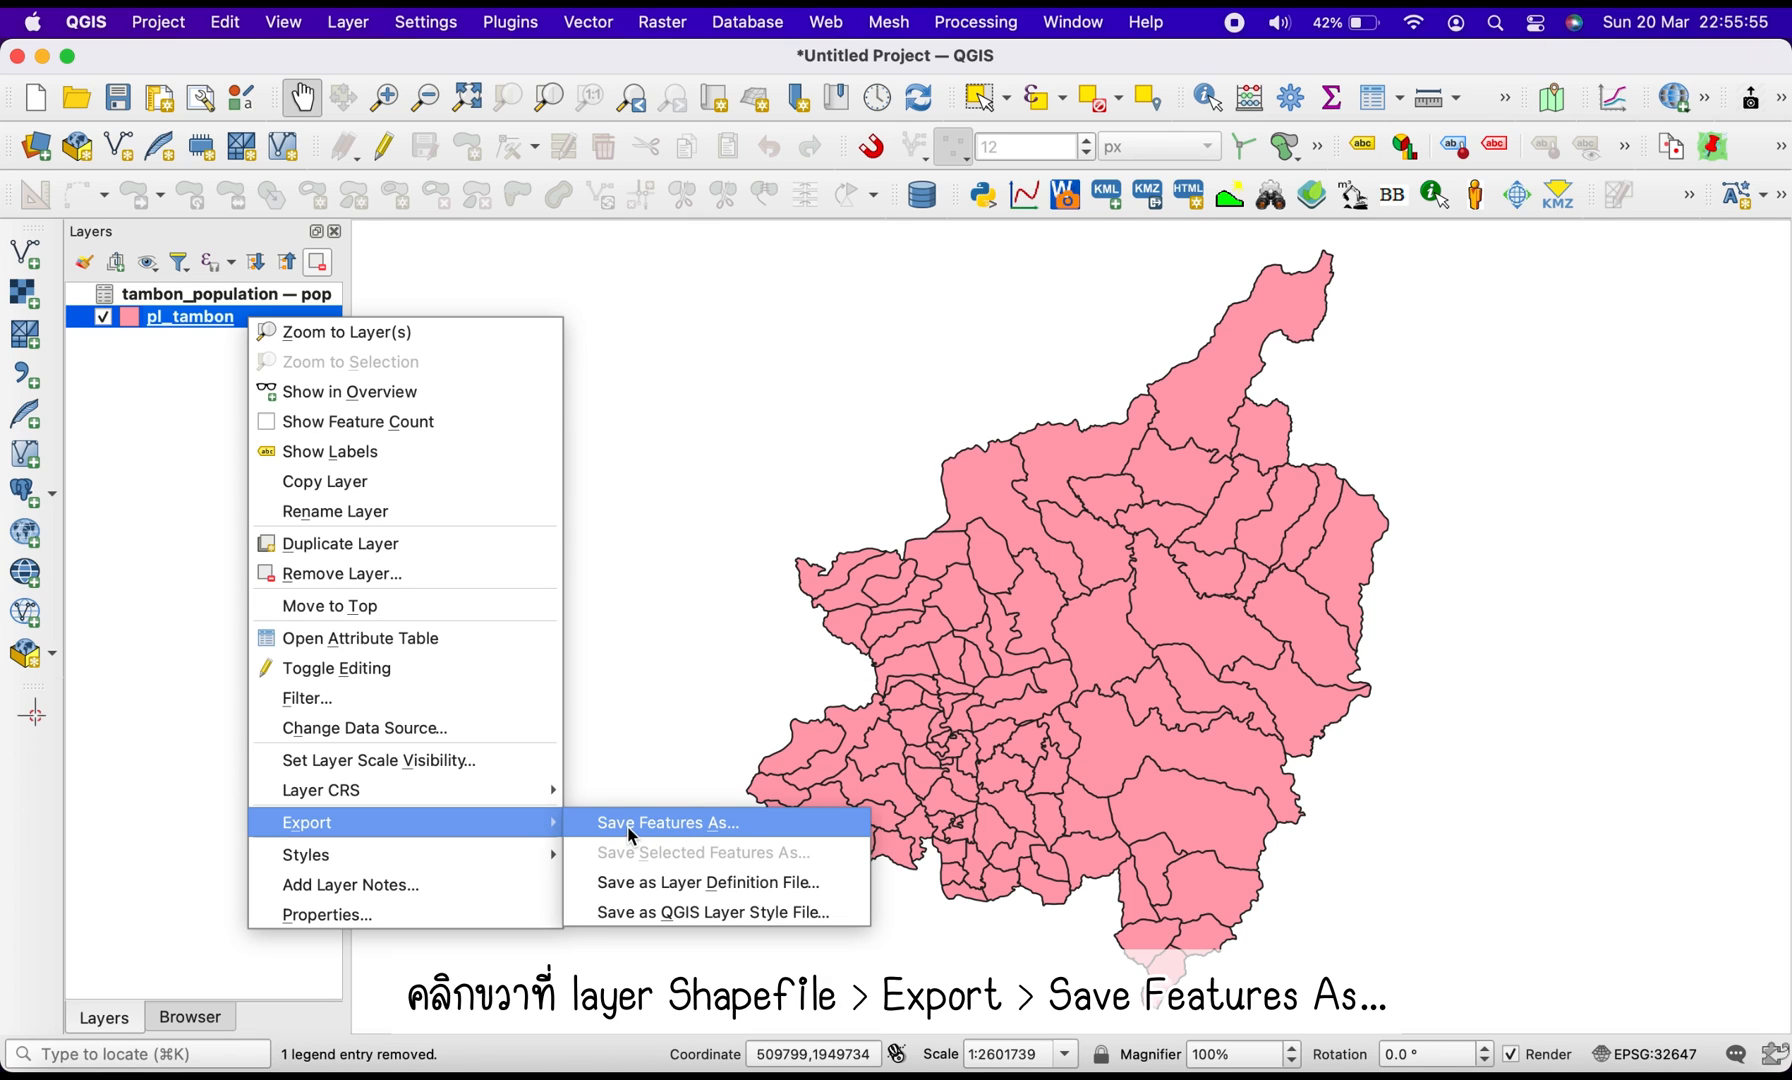
pyautogui.click(678, 825)
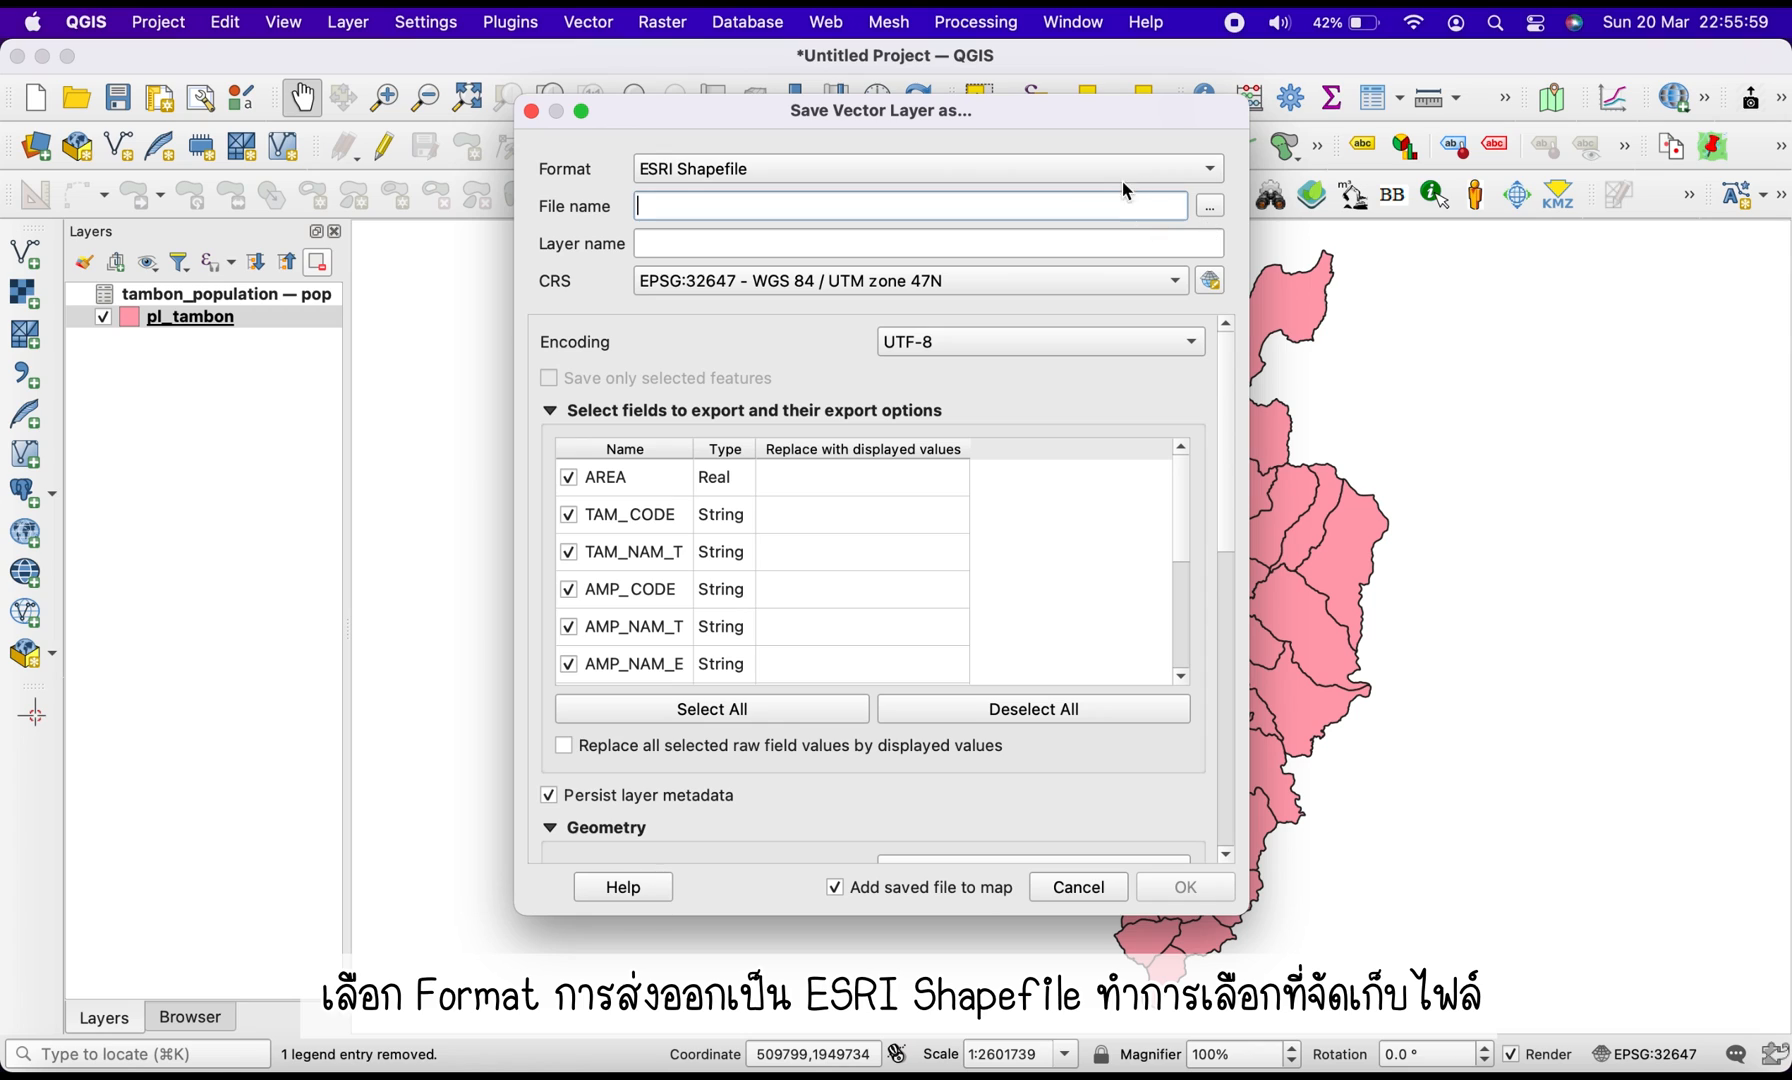
pyautogui.click(1099, 168)
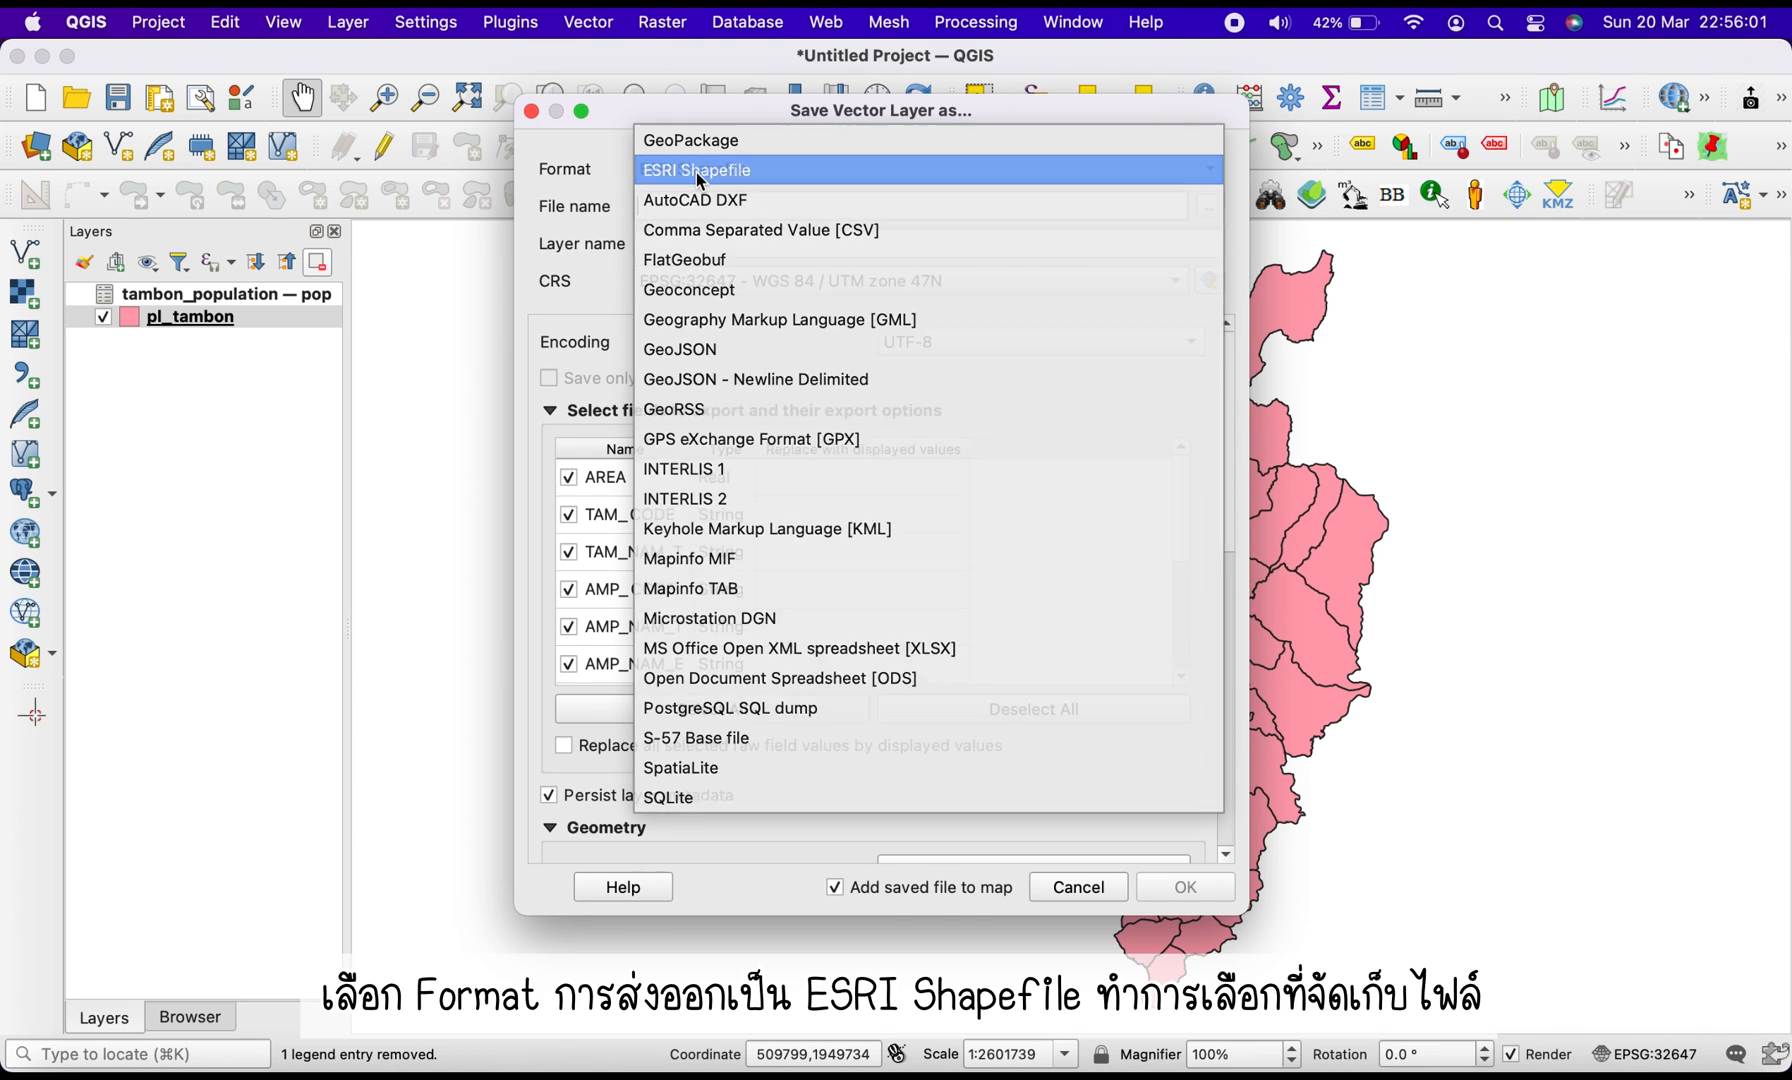
pyautogui.click(700, 171)
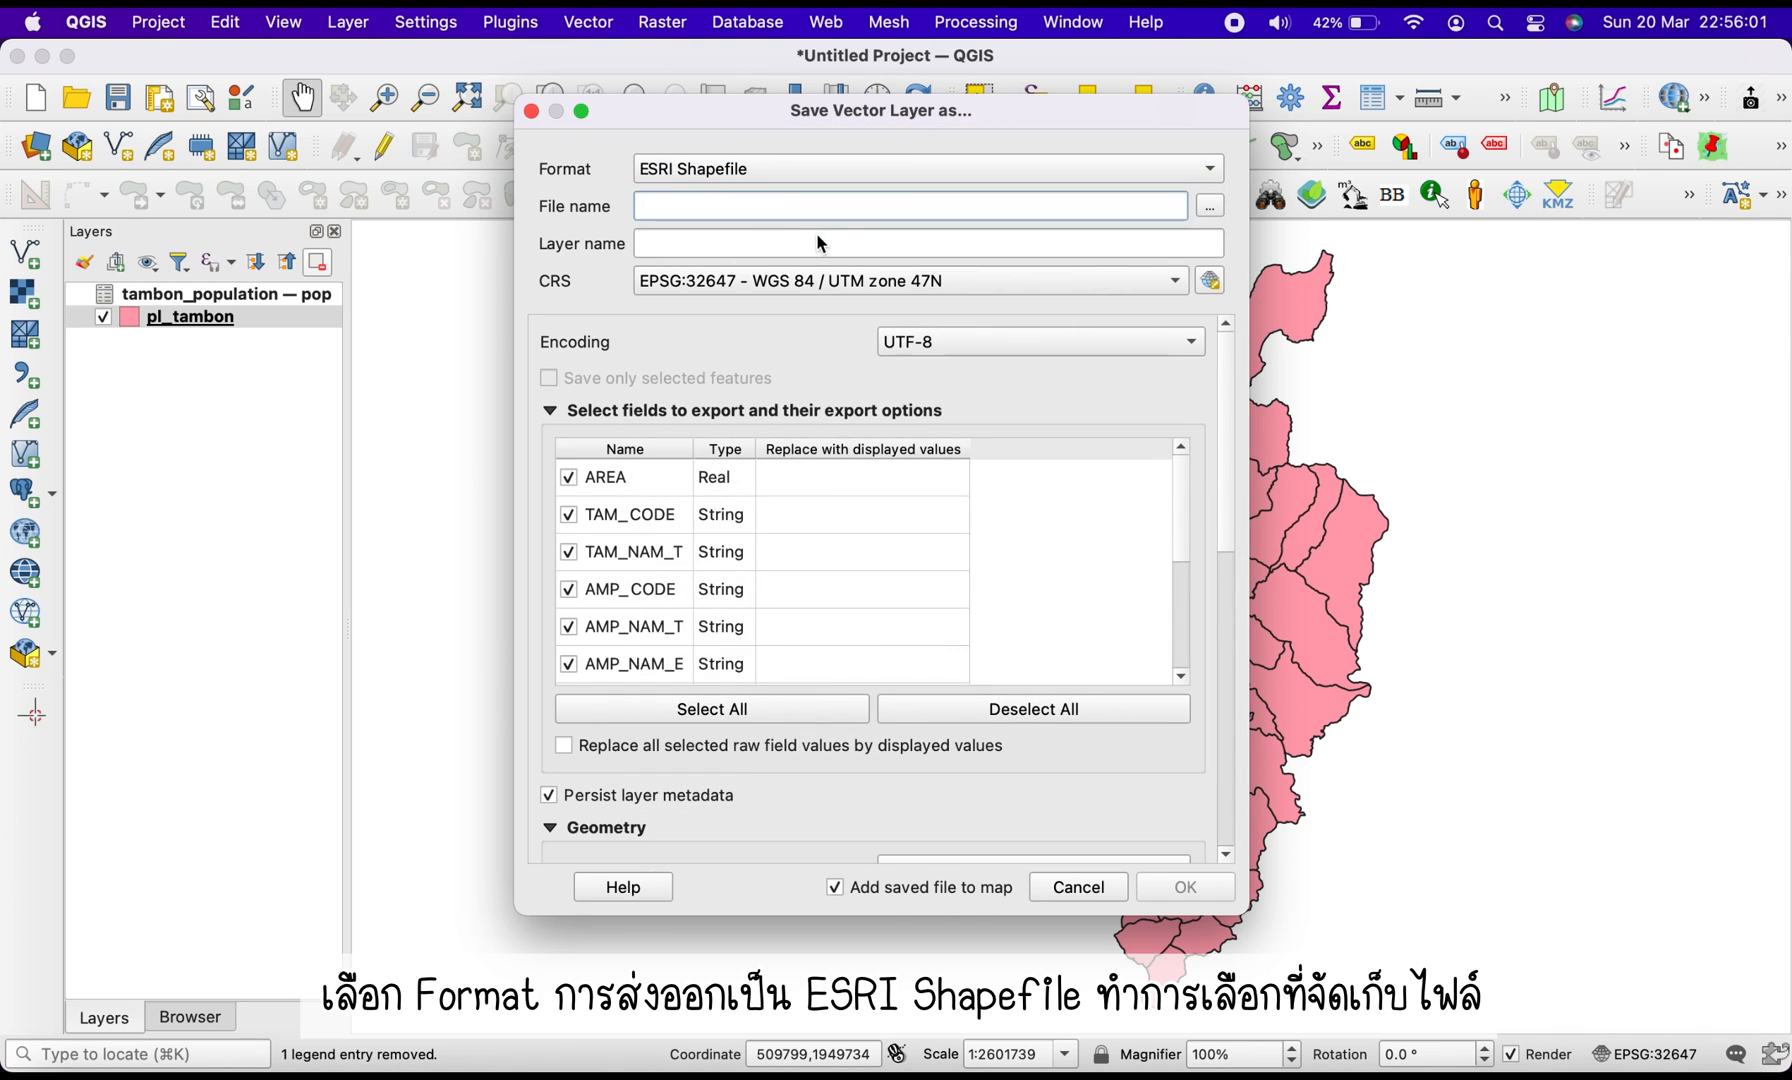
# Name the exported shapefile population_phs in the Join folder, complete the export, and dismiss its notification
pyautogui.click(1211, 207)
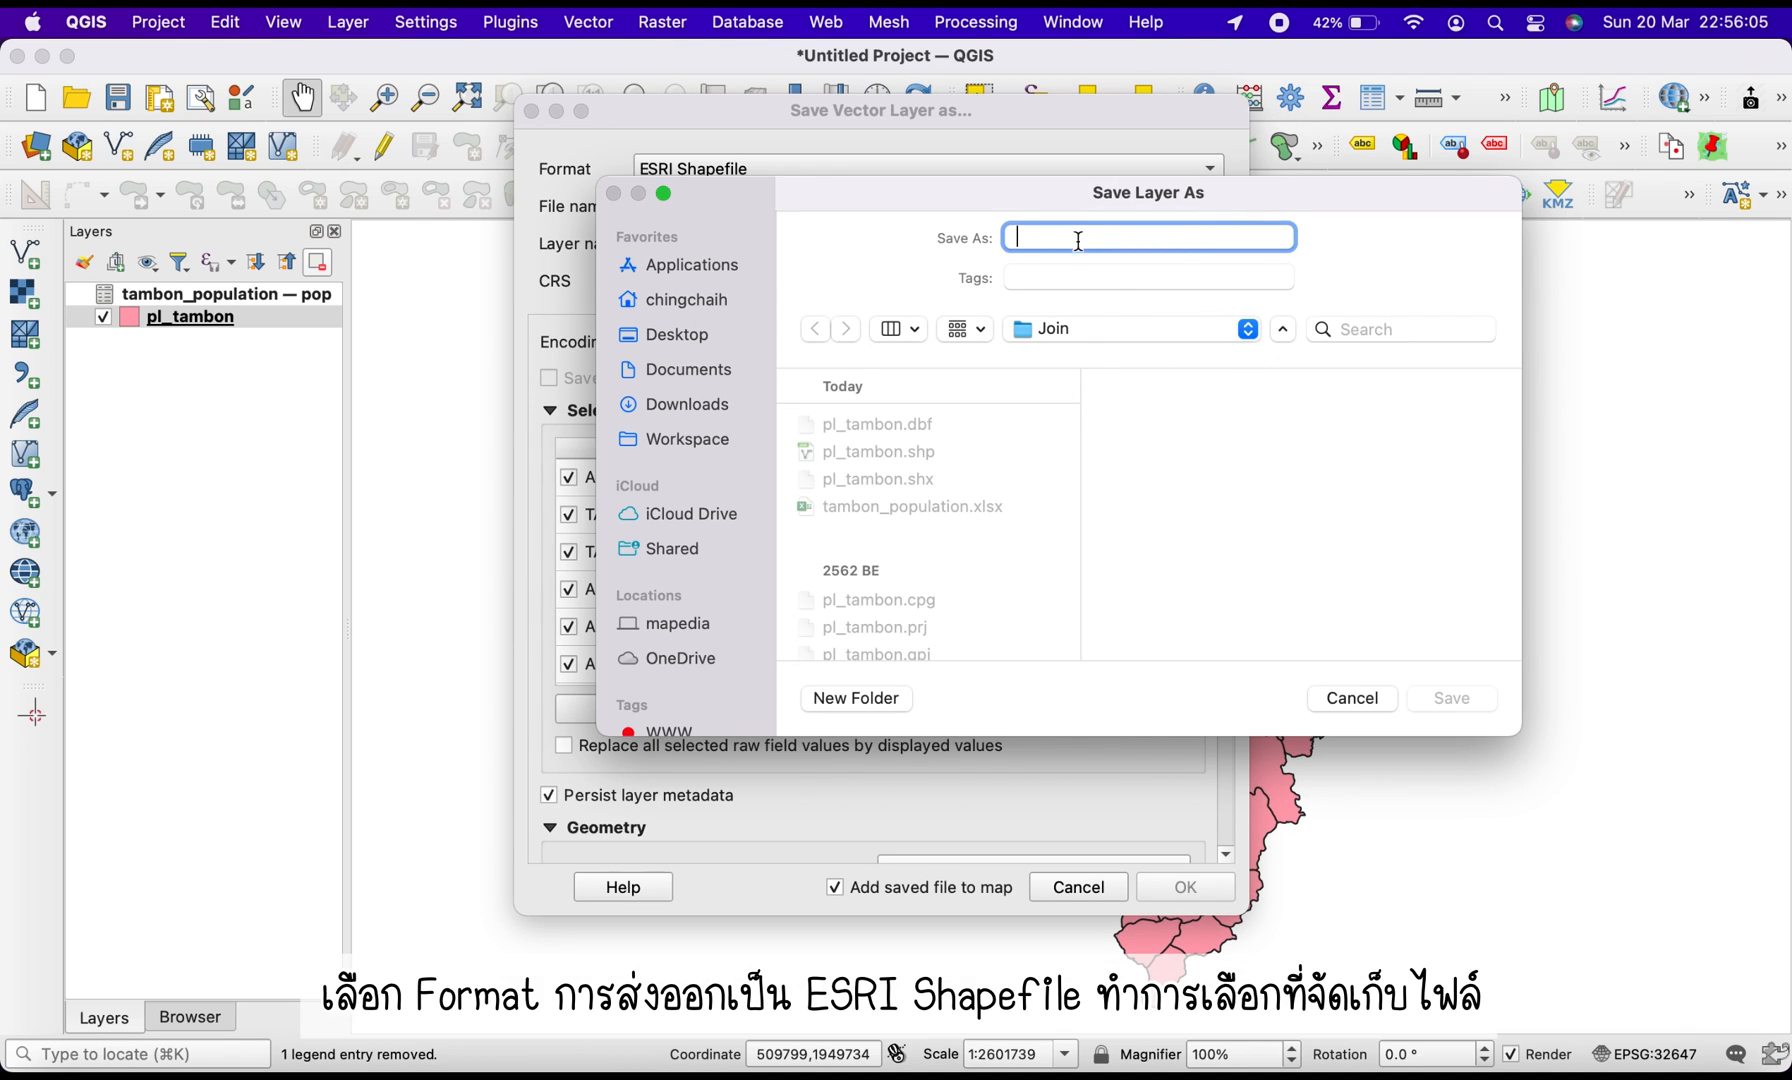
pyautogui.write('popu')
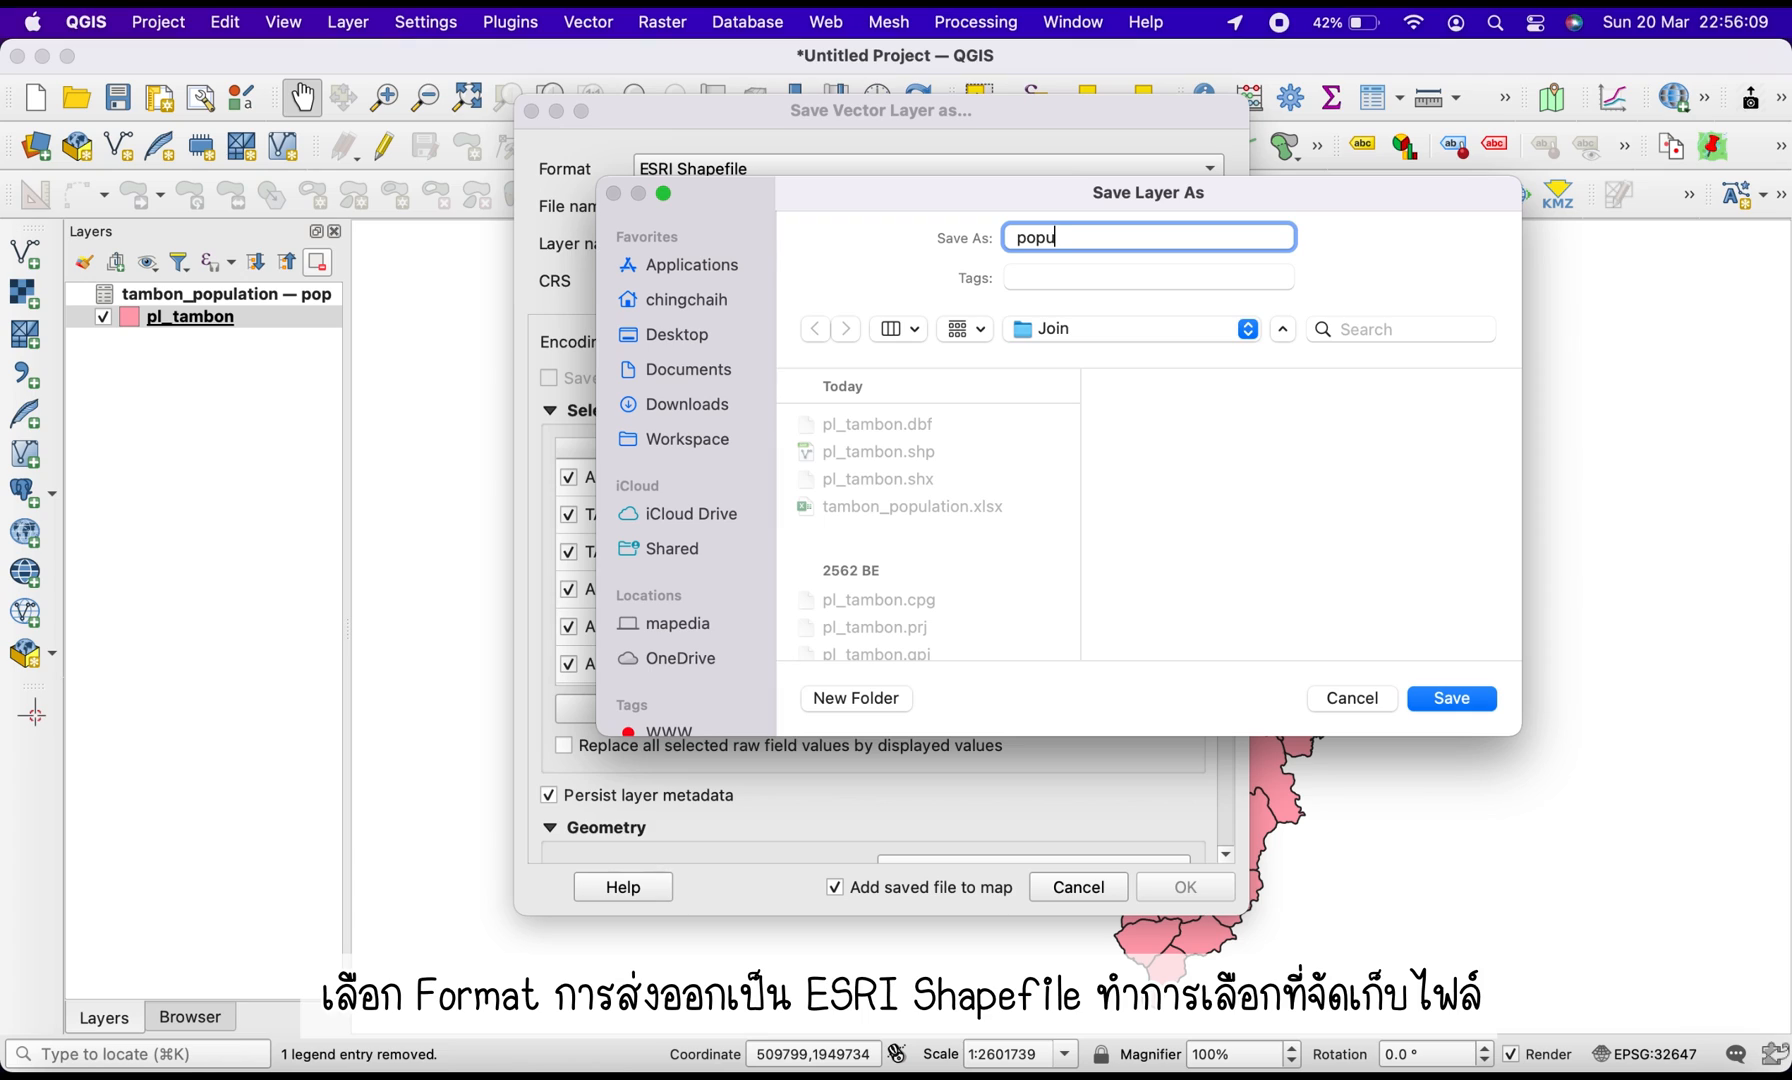
pyautogui.write('lation_phs')
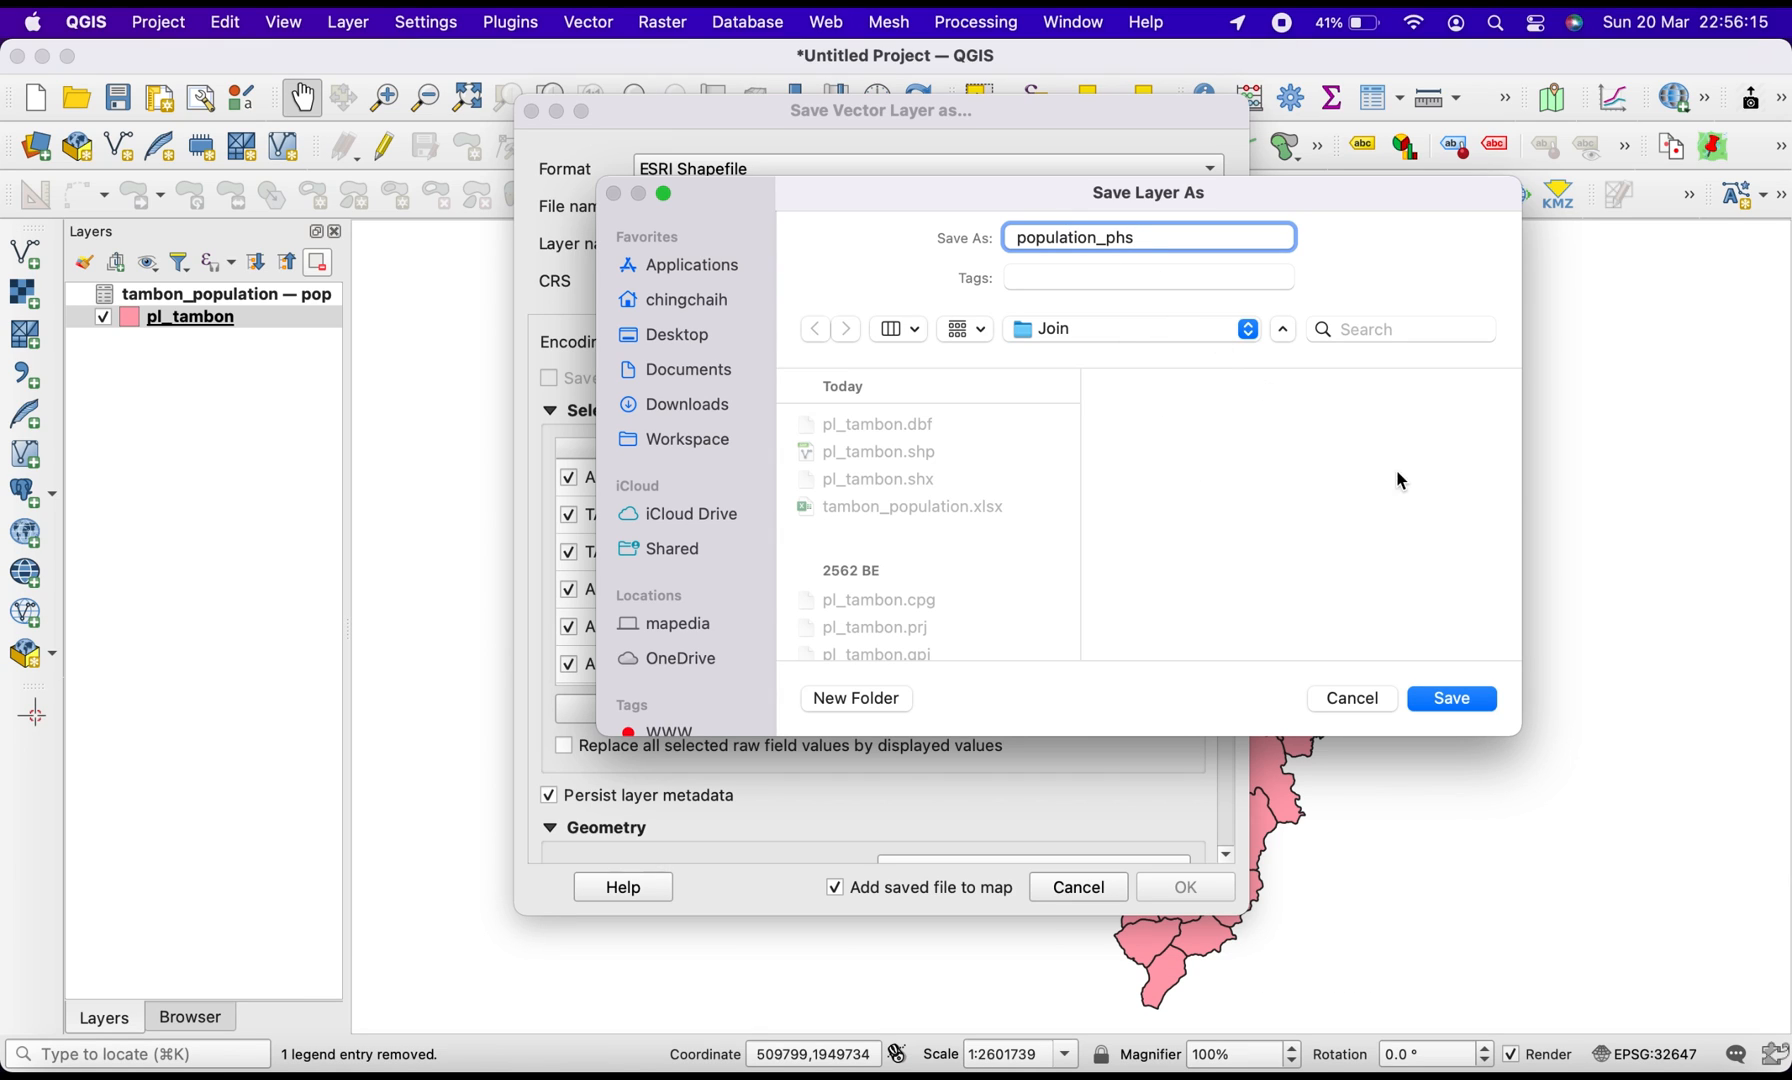
pyautogui.click(1459, 706)
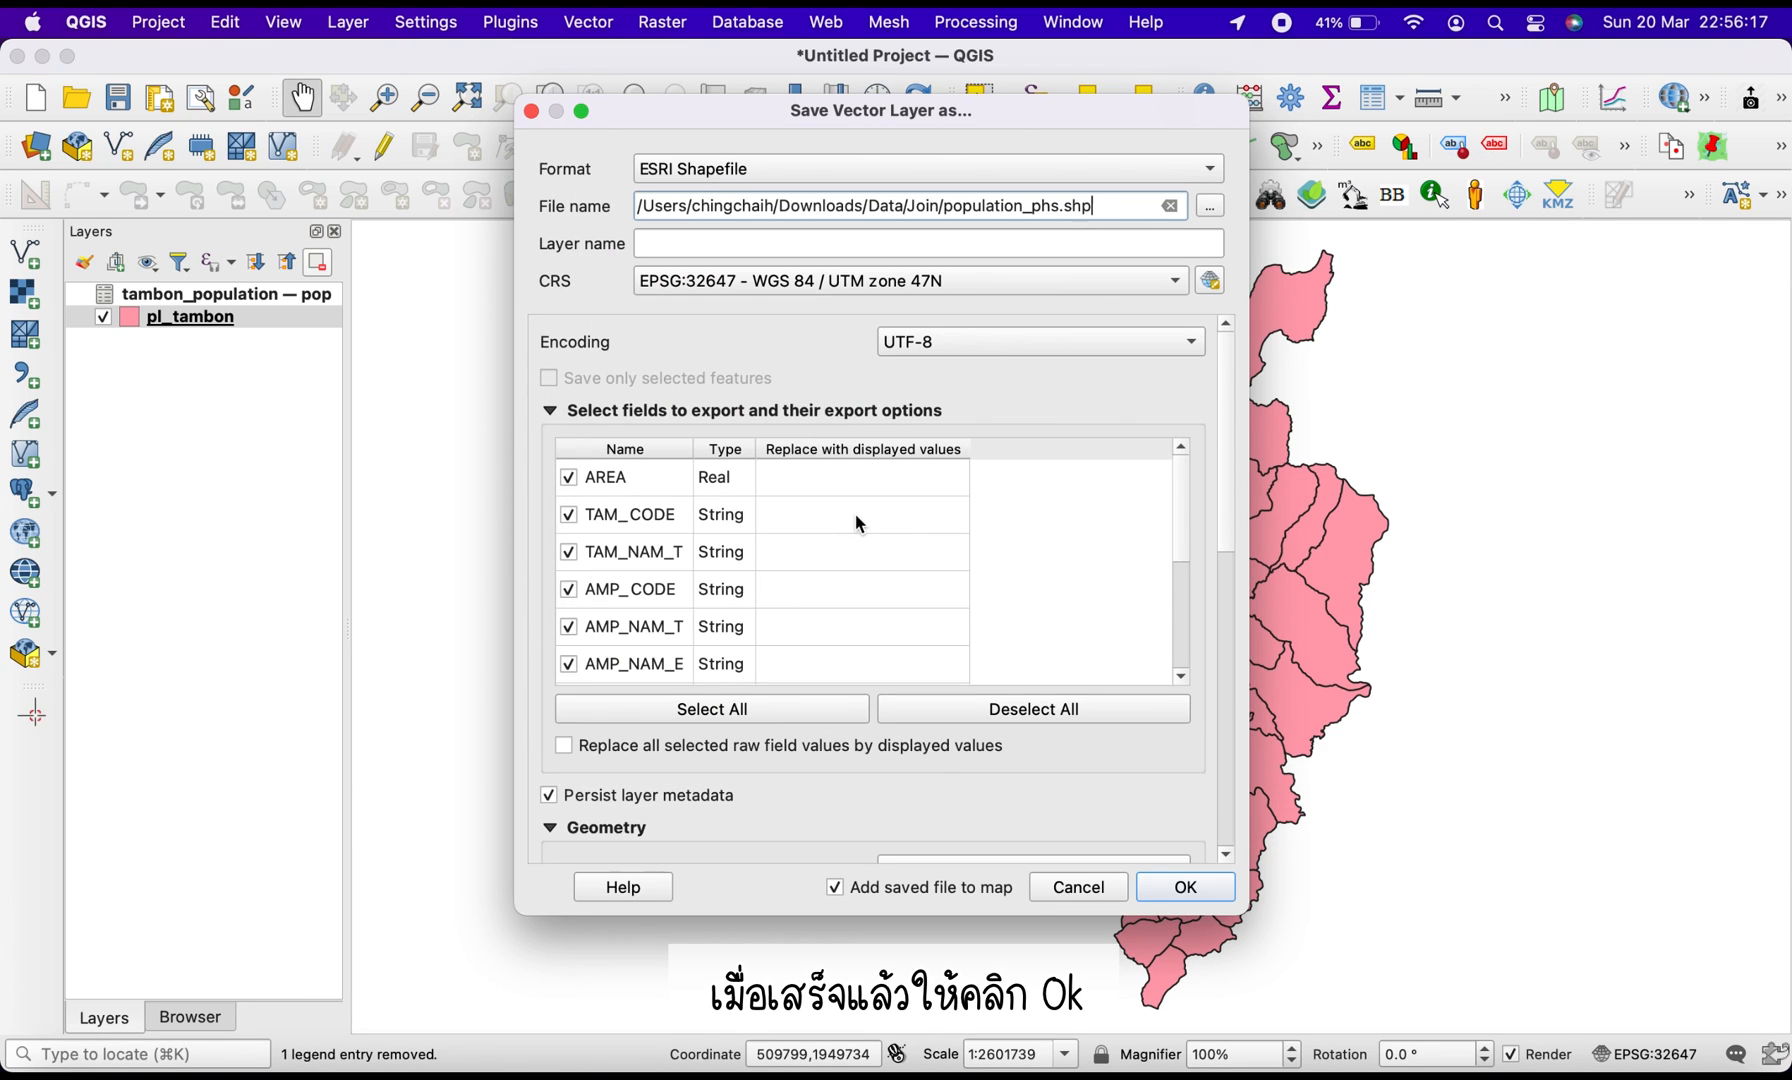
pyautogui.click(1196, 896)
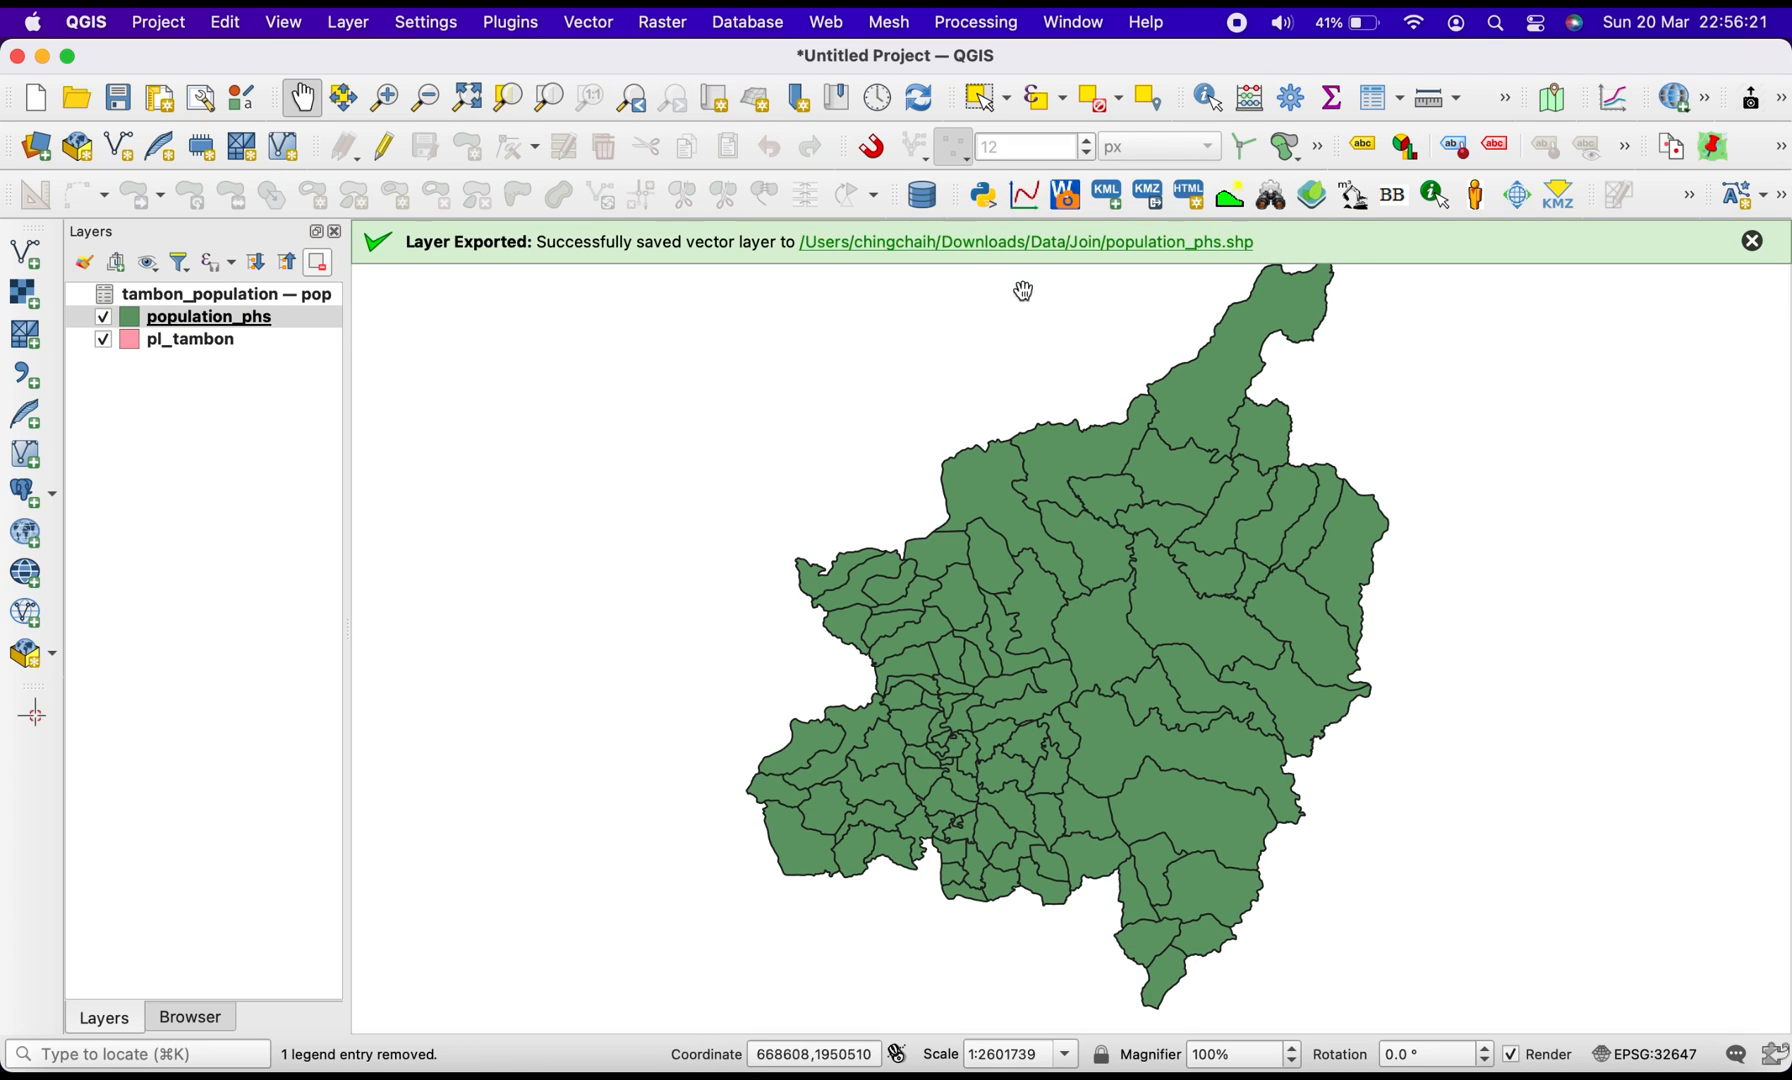
pyautogui.click(1752, 241)
# Remove the tambon_population — pop table and the original pl_tambon layer from the project
pyautogui.click(305, 300)
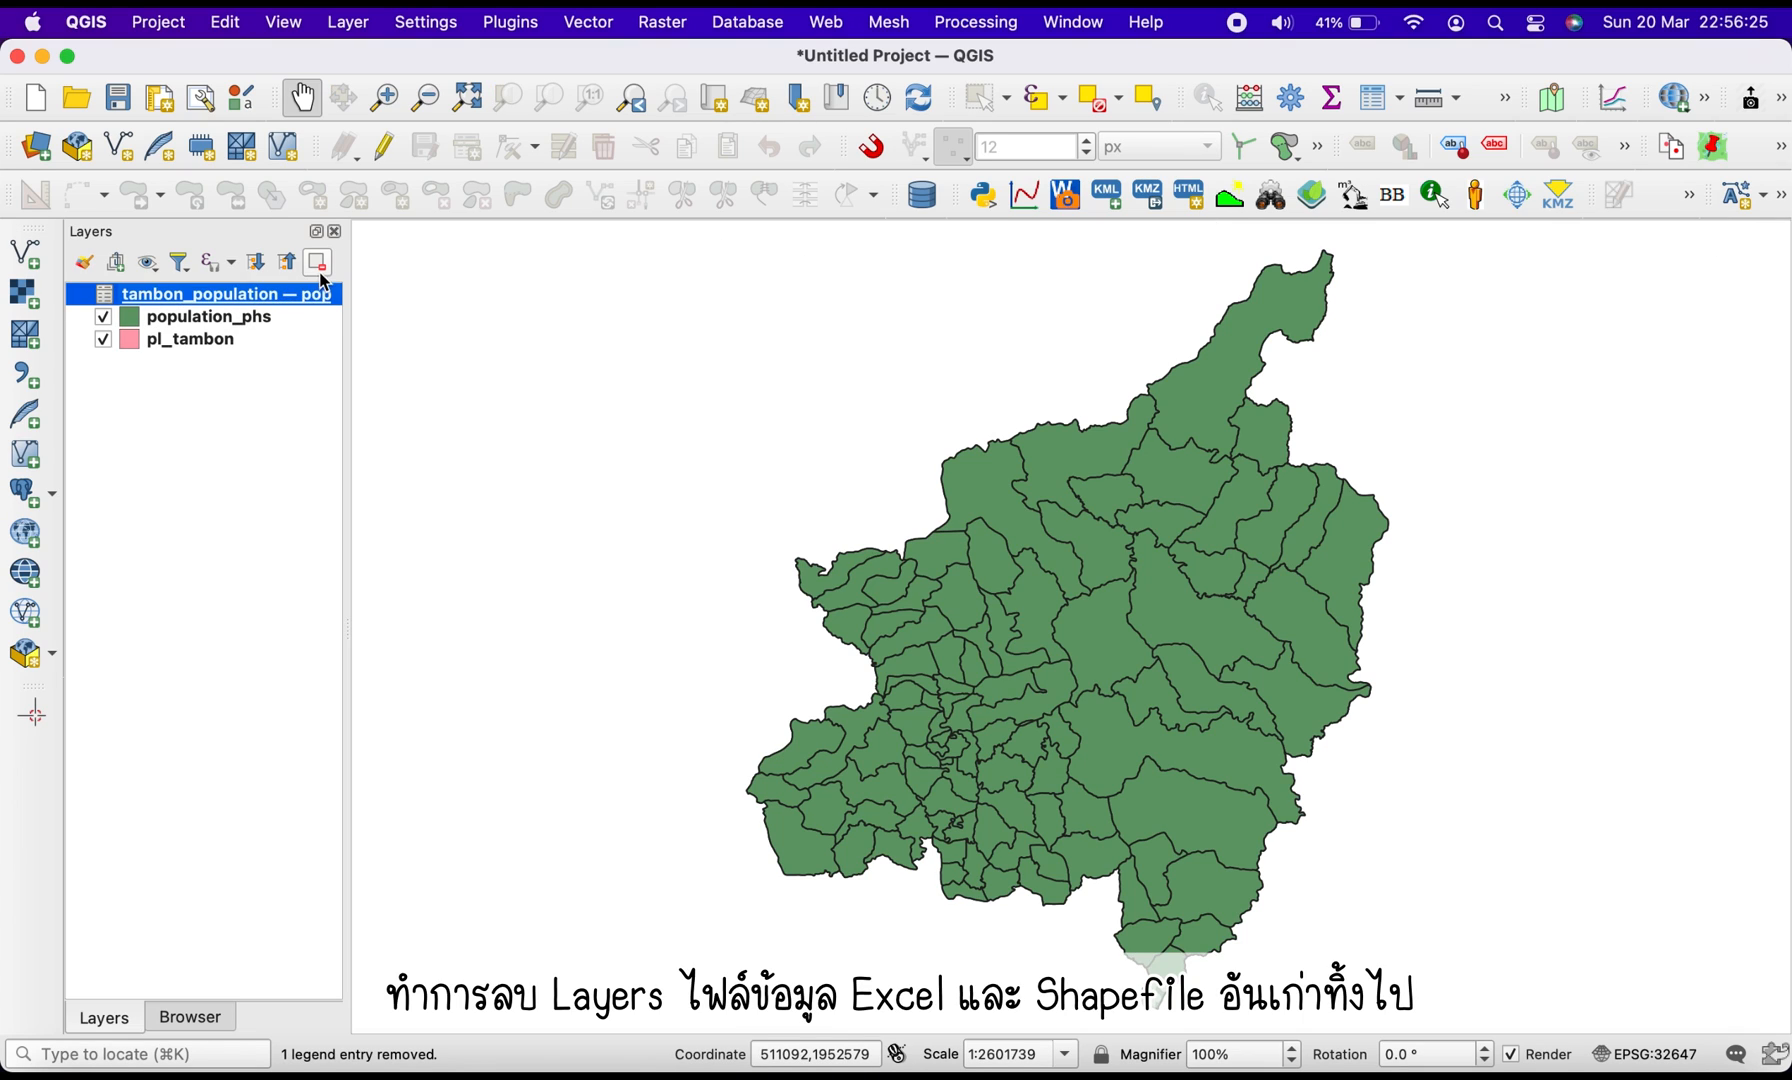
pyautogui.click(317, 262)
pyautogui.click(968, 592)
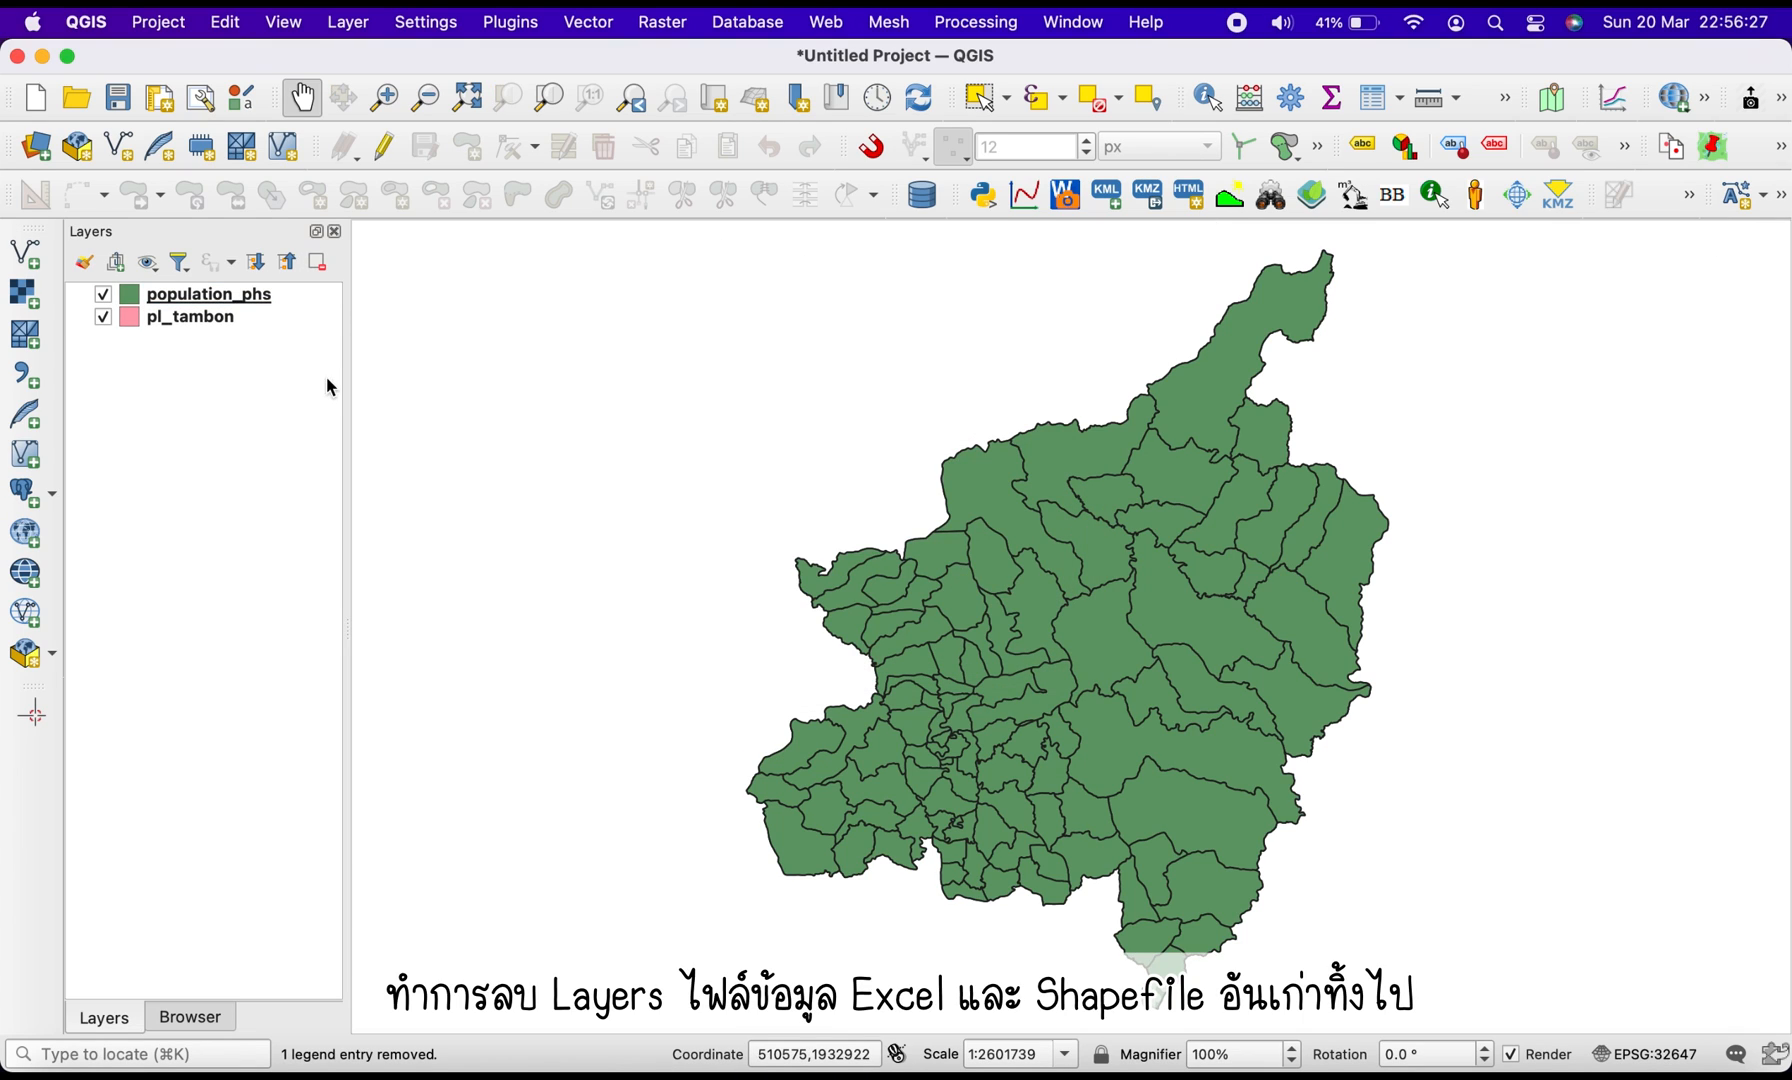
pyautogui.click(196, 318)
pyautogui.click(318, 263)
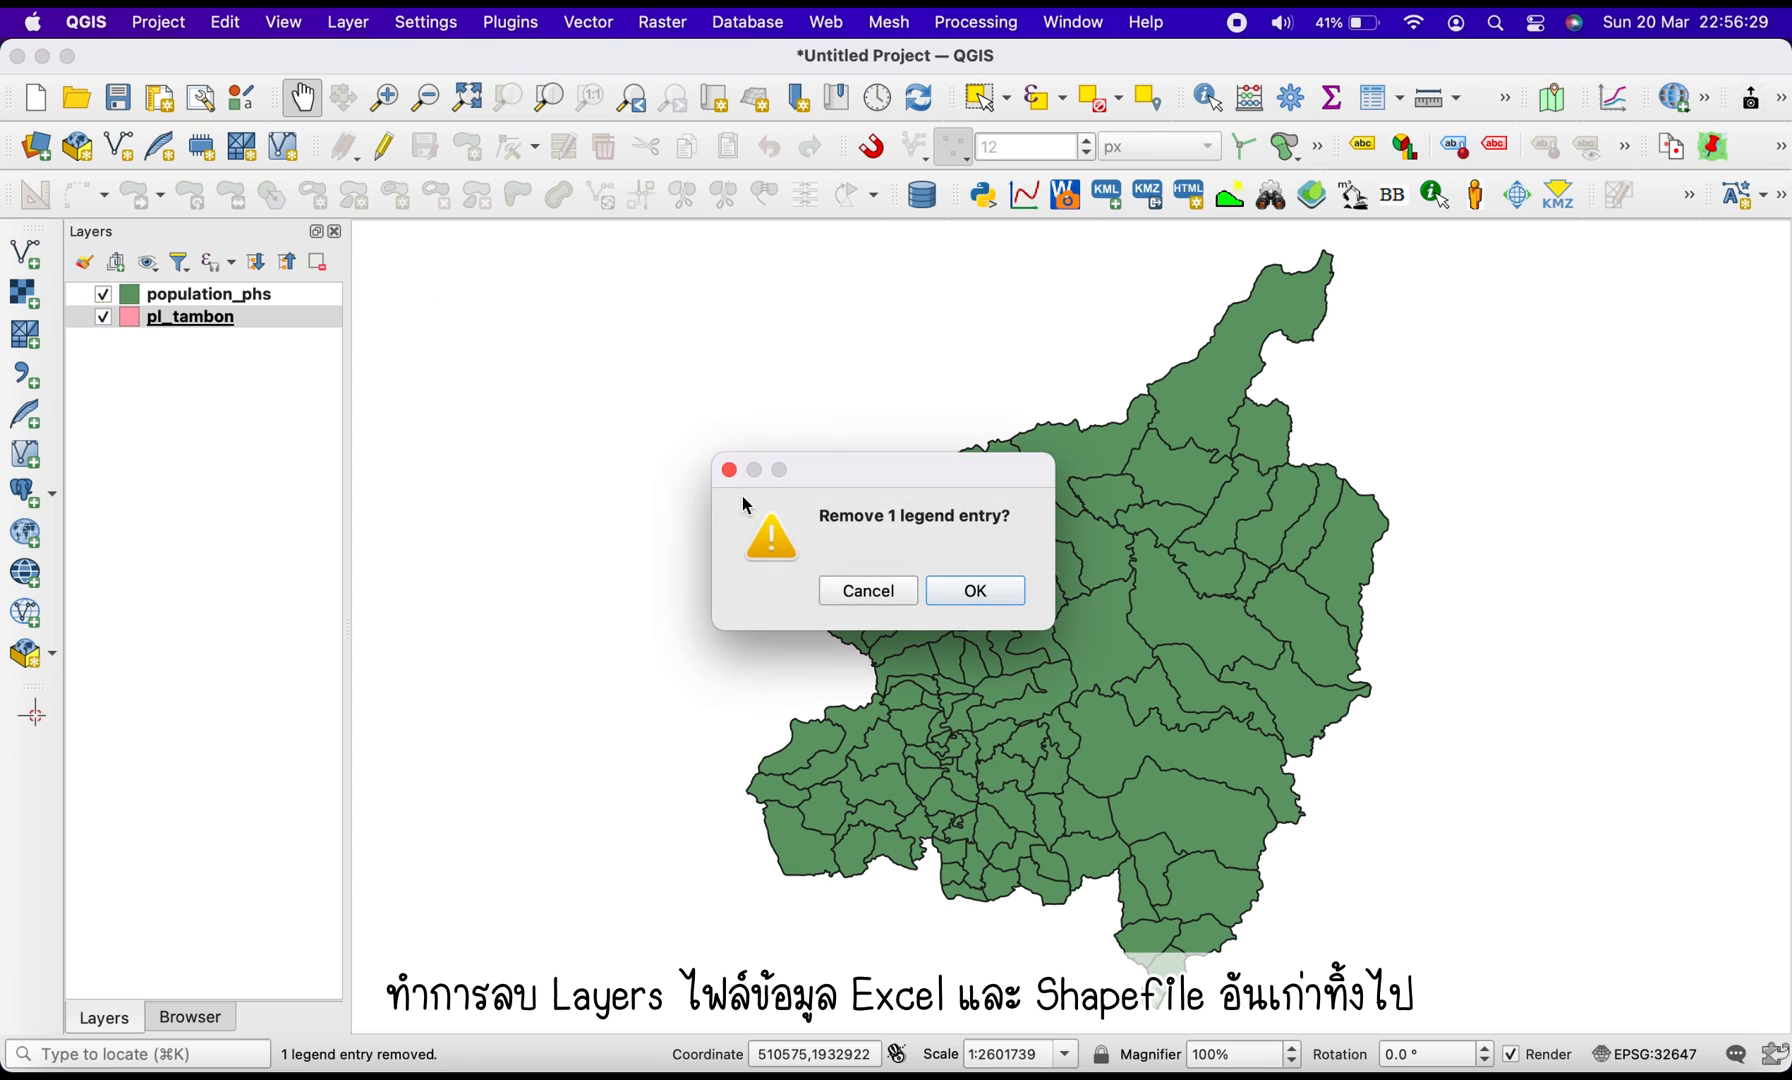
pyautogui.click(944, 588)
# Style the population_phs layer with Graduated symbology based on the TOTAL_POP field
pyautogui.click(246, 293)
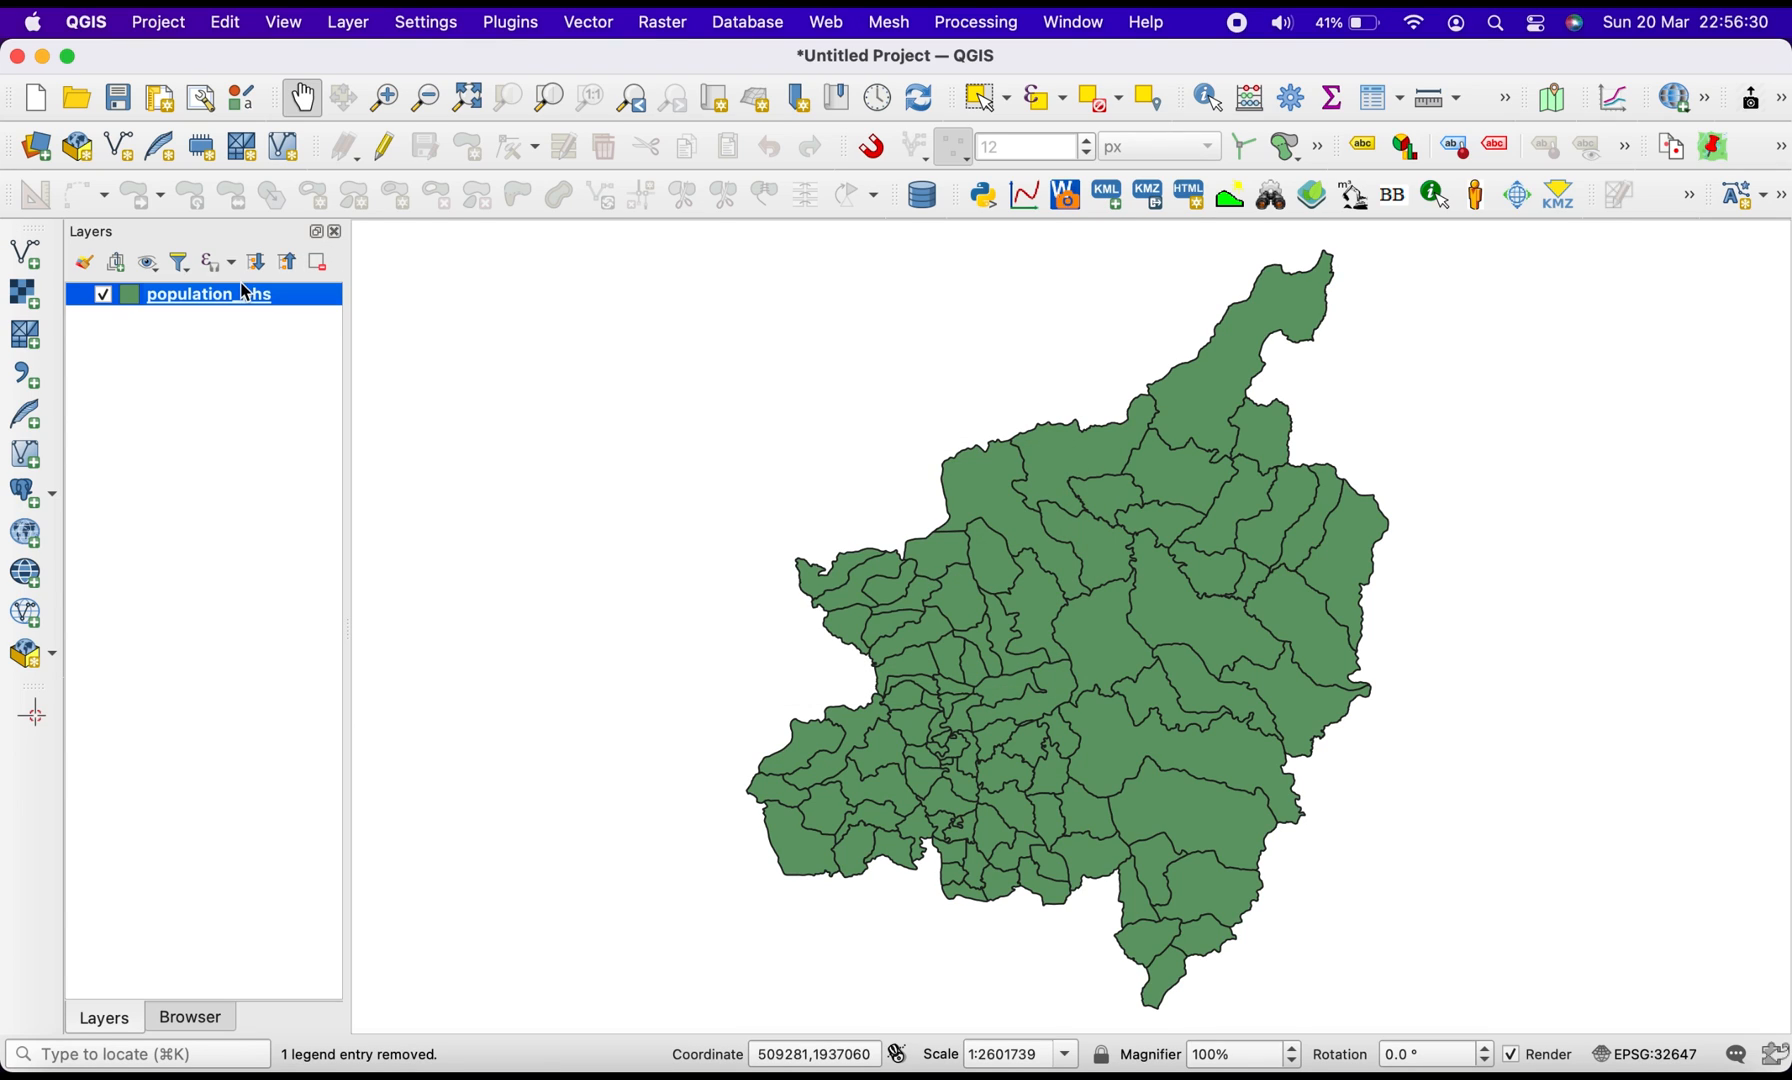
pyautogui.click(86, 264)
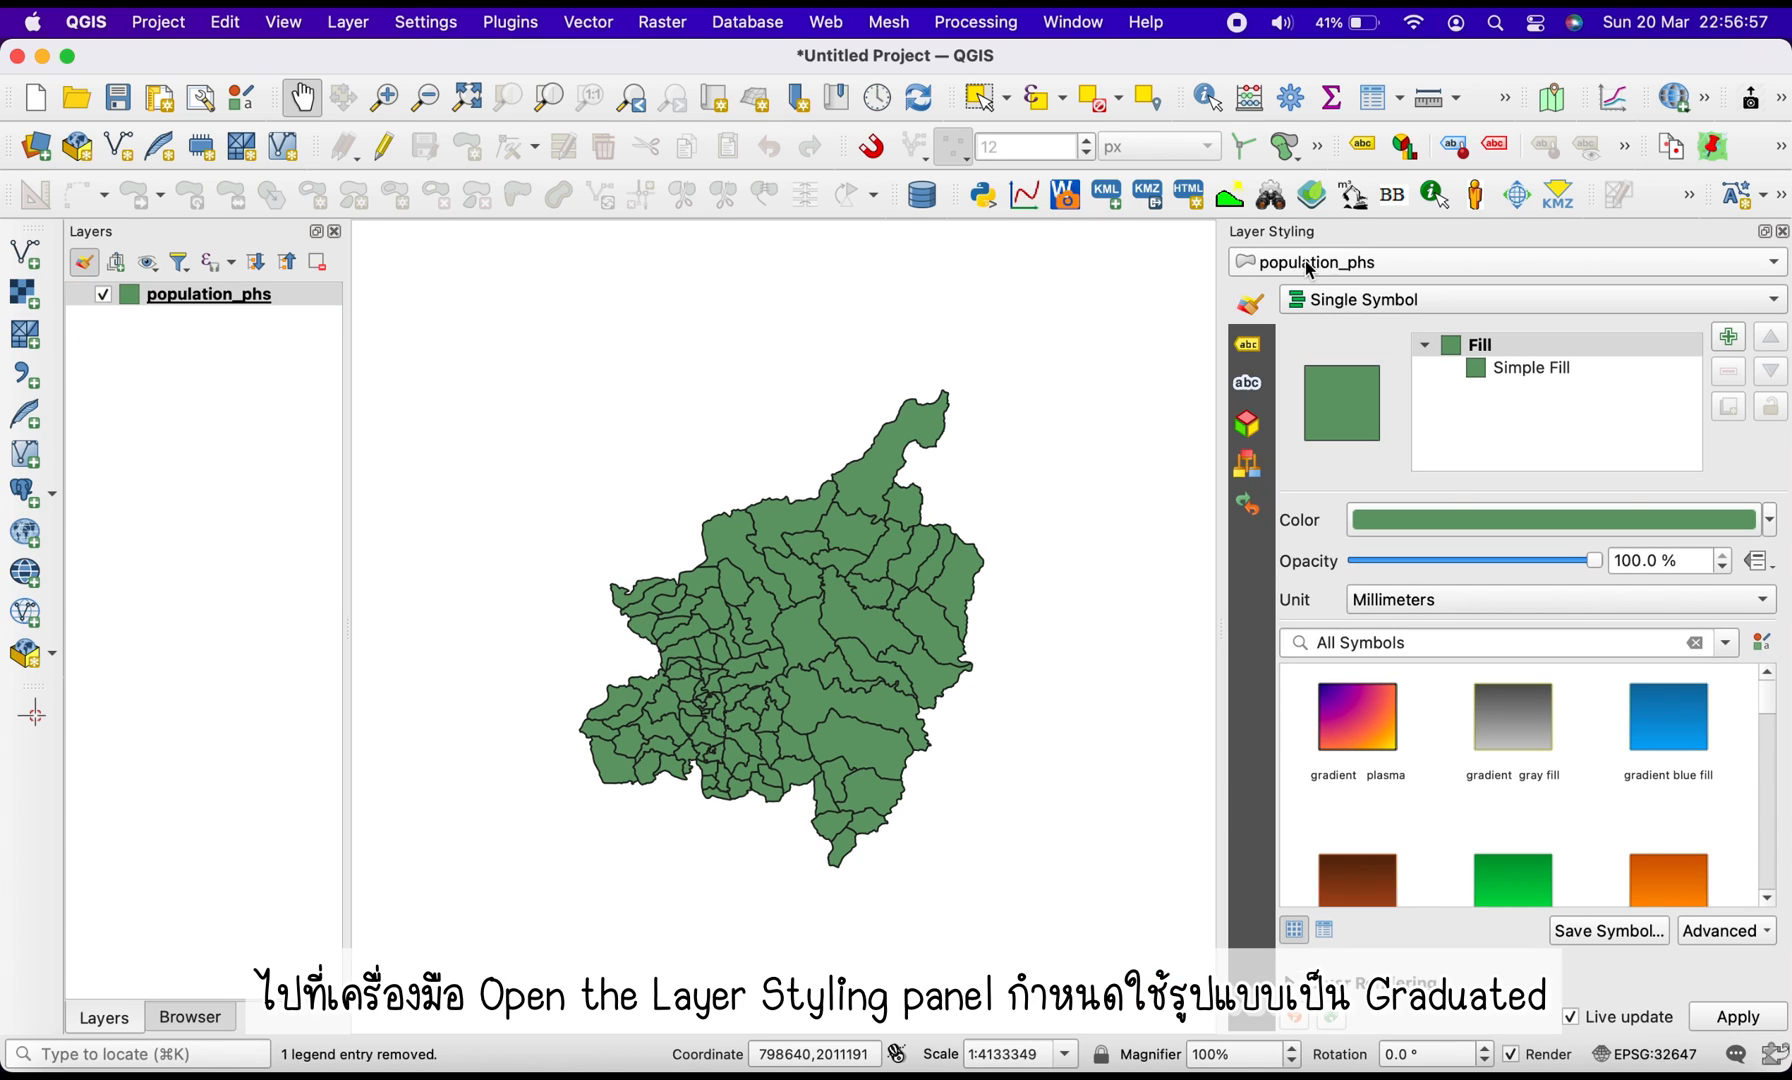
pyautogui.click(1373, 300)
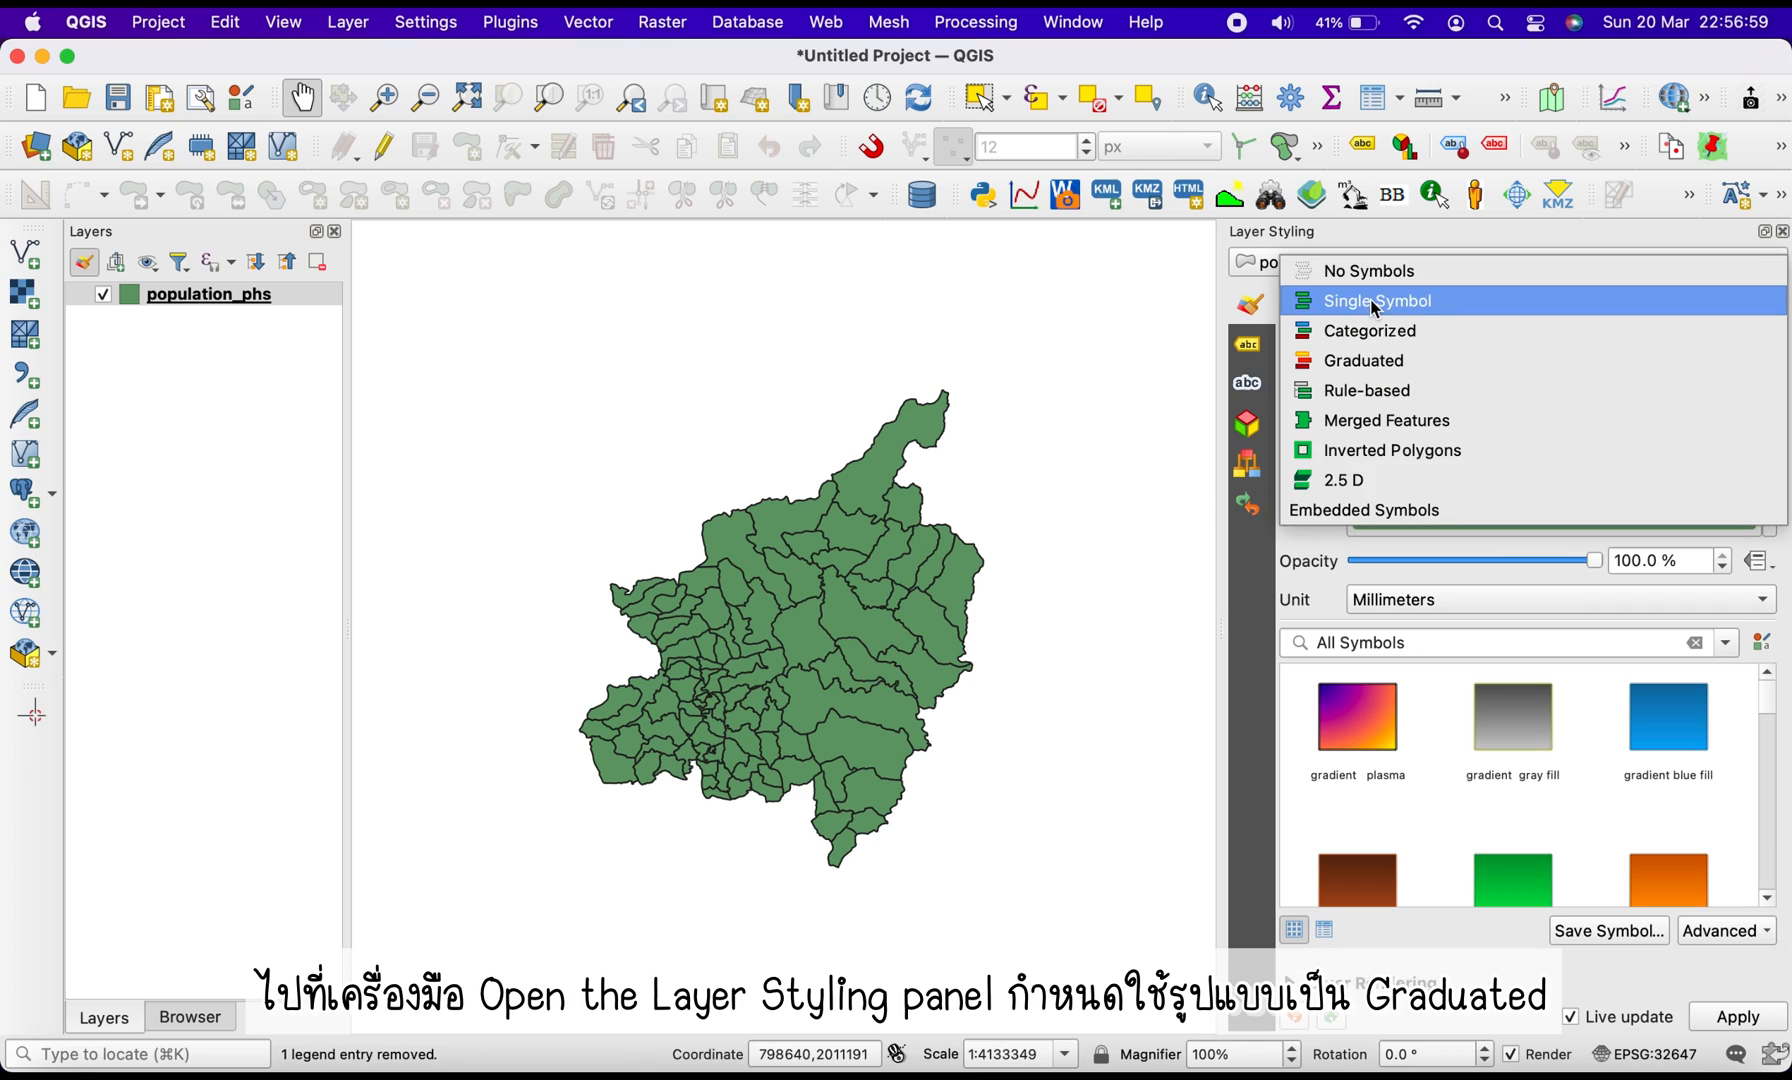
pyautogui.click(1379, 371)
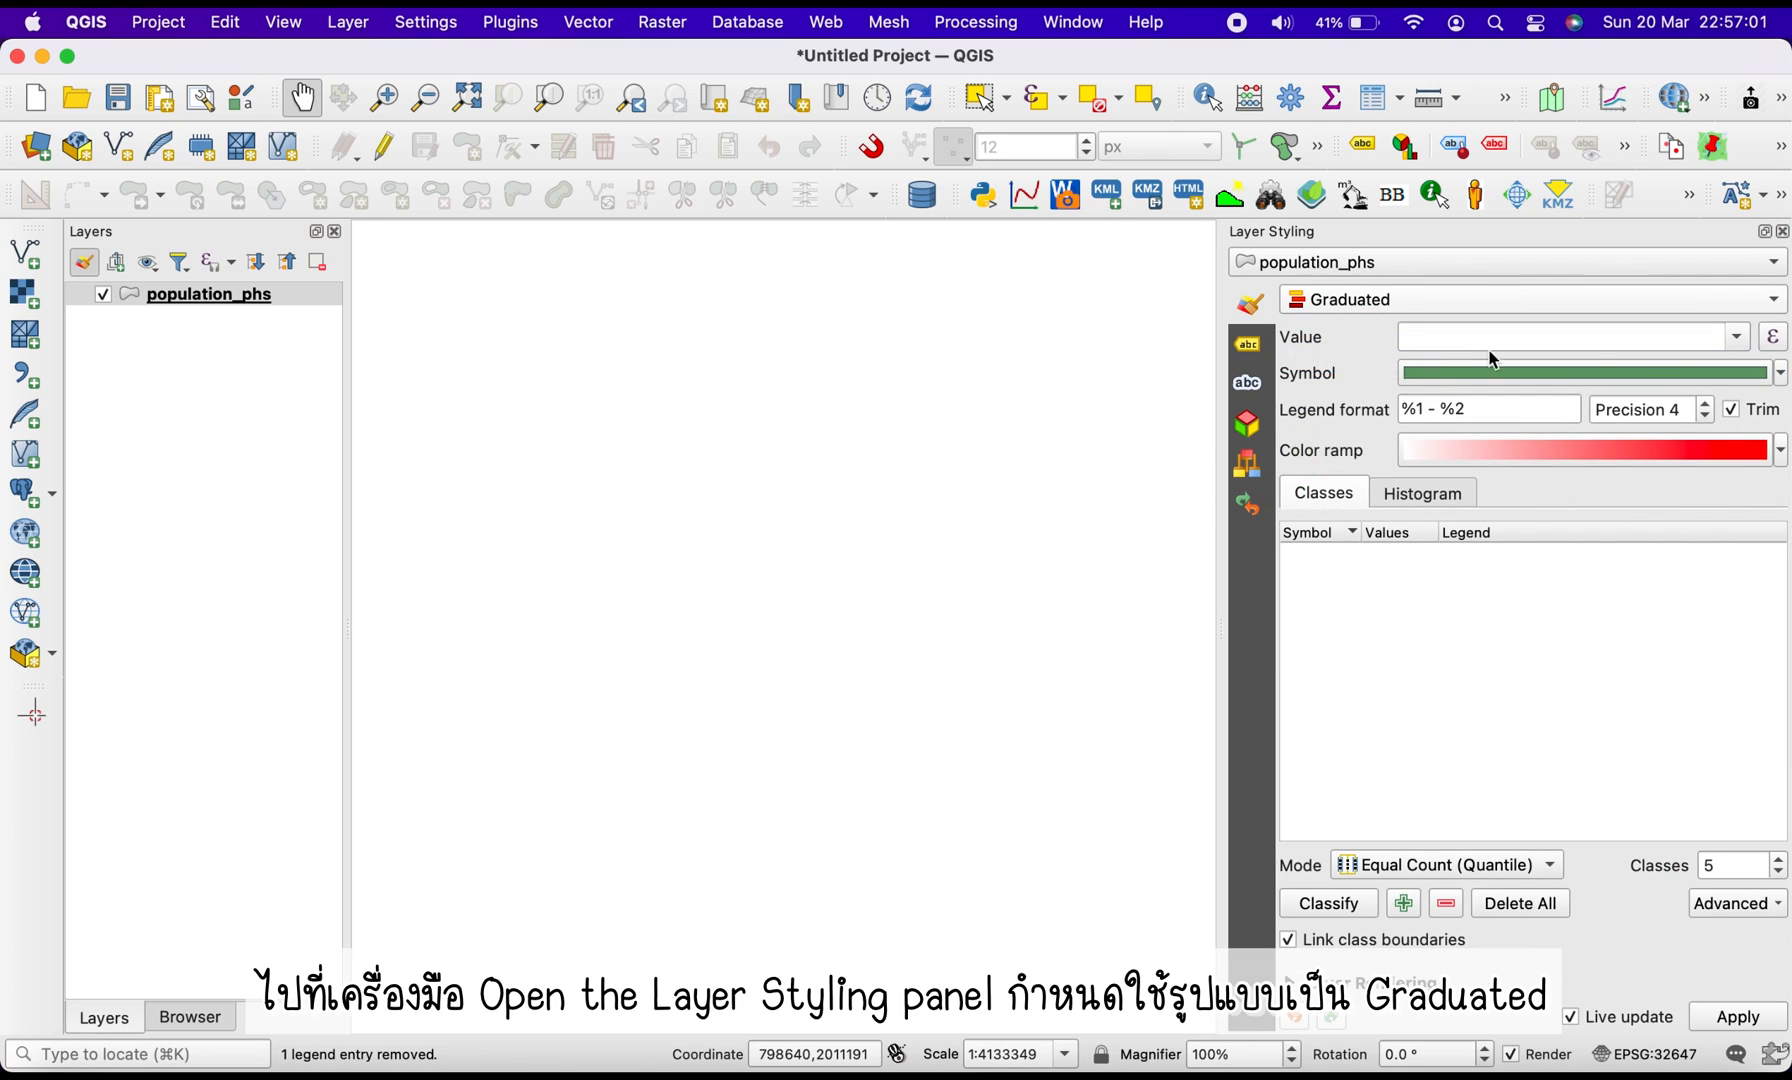
pyautogui.click(1739, 341)
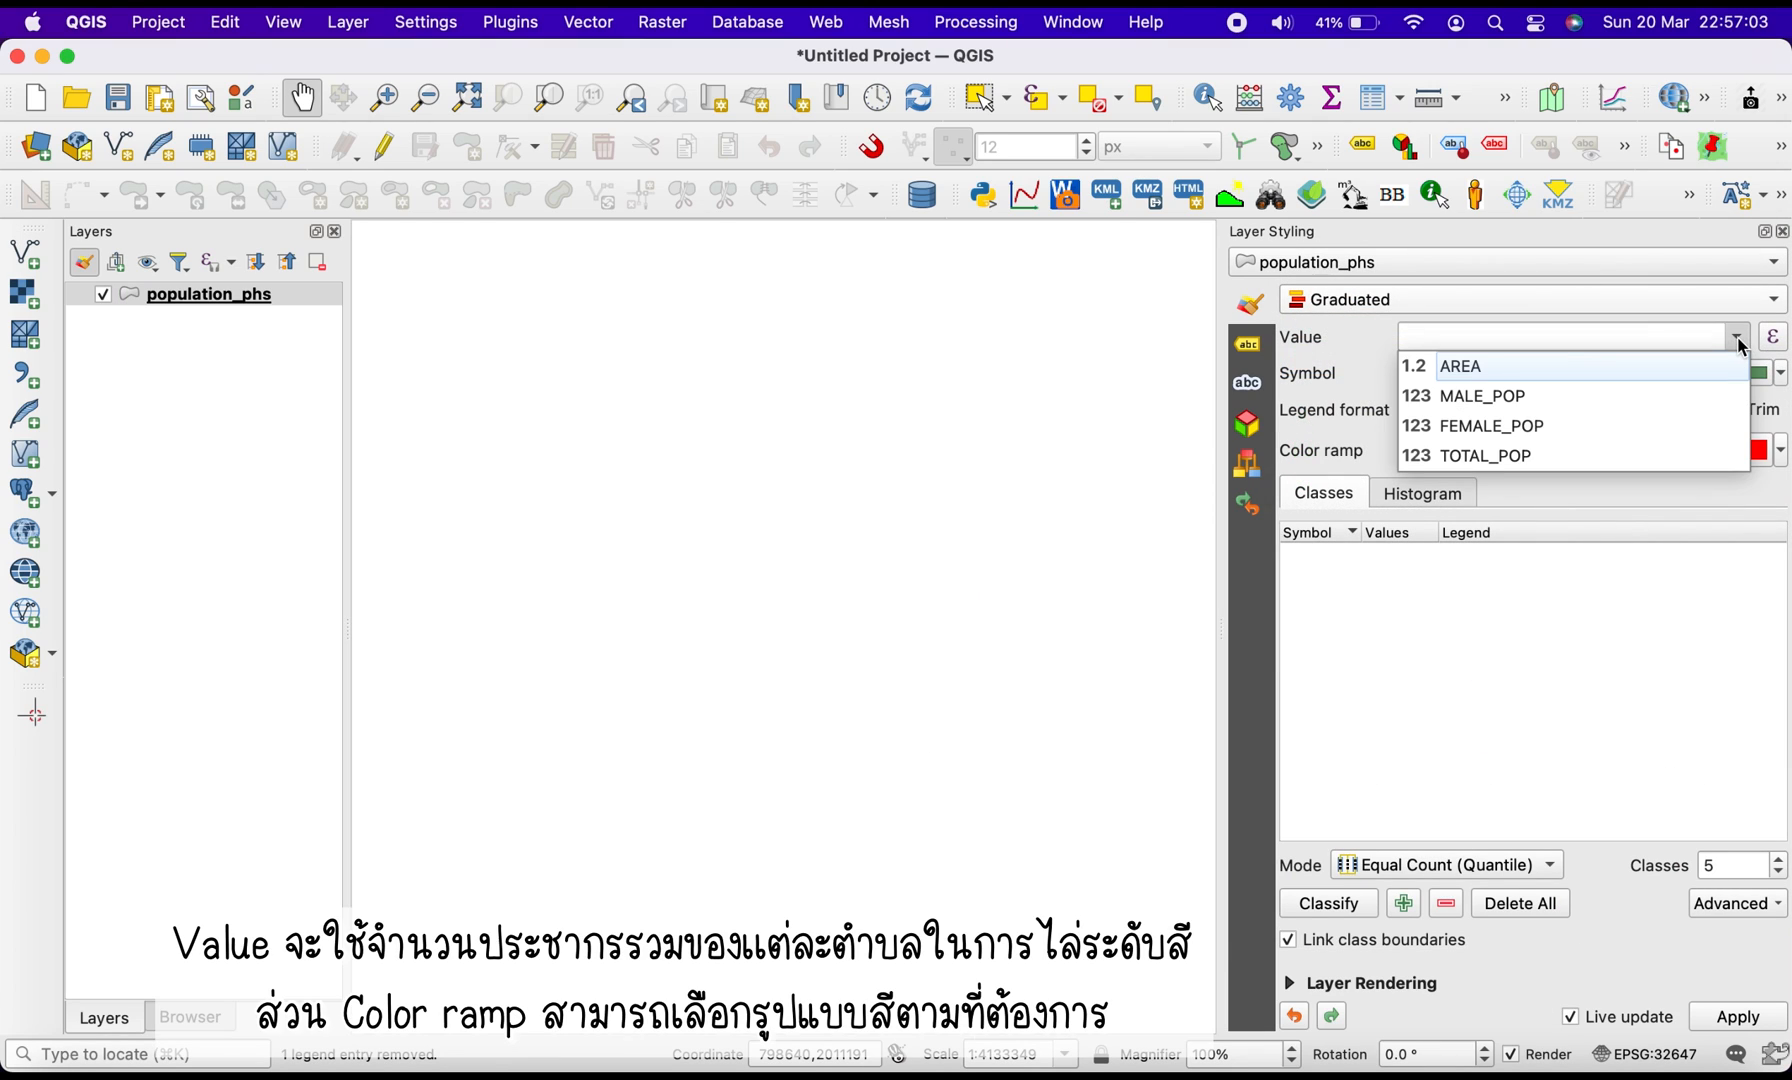
pyautogui.click(1516, 457)
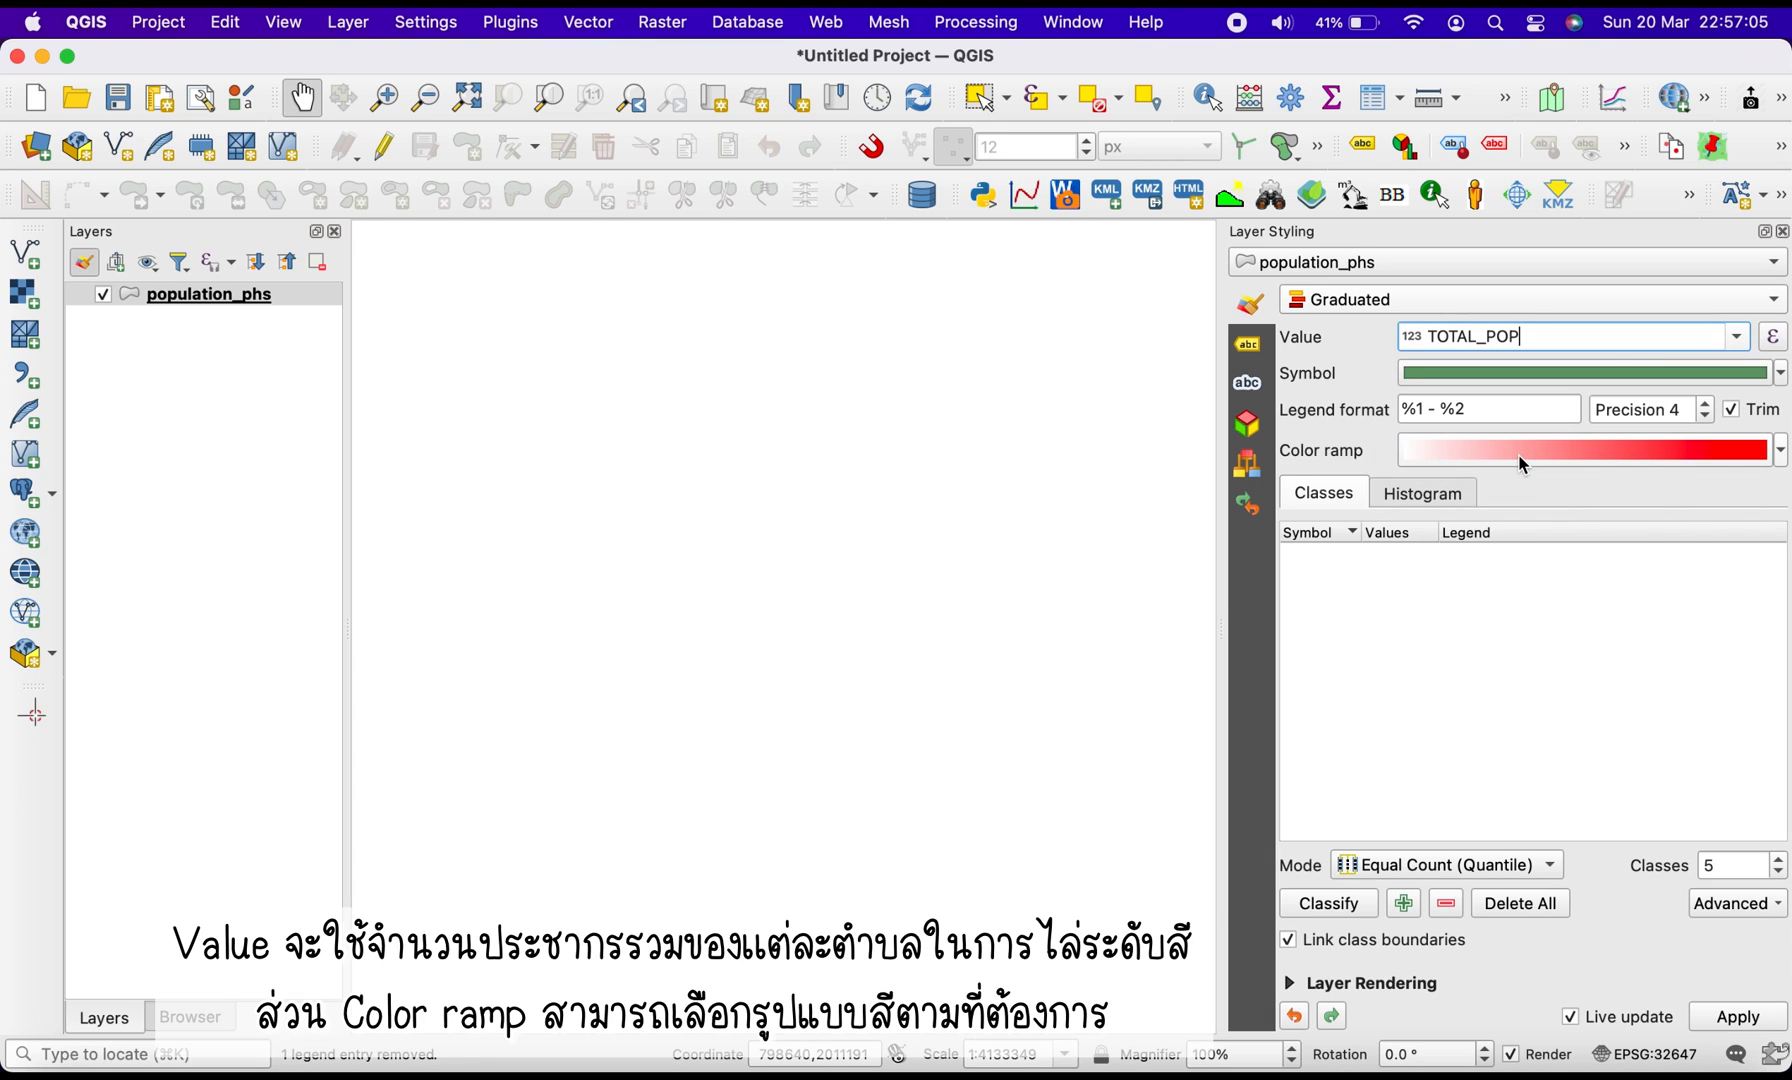
# Set the graduated style's color ramp to Oranges
pyautogui.click(1781, 452)
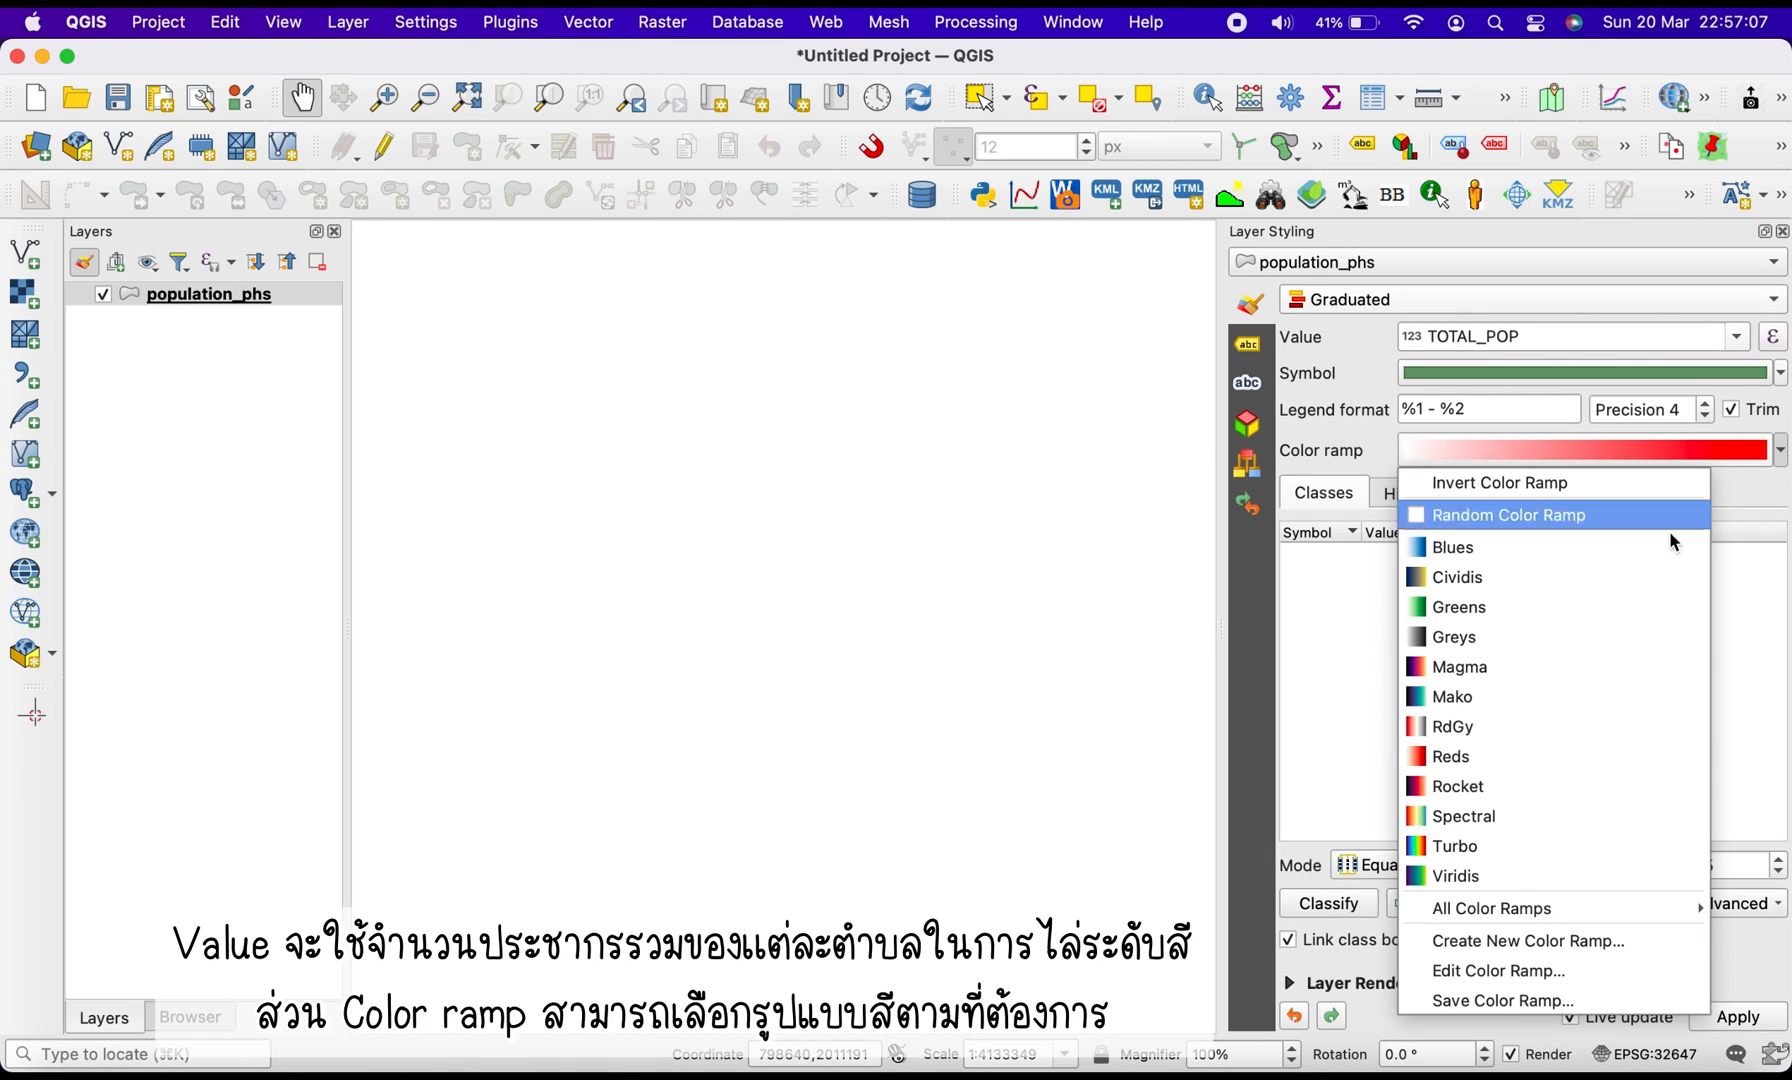
pyautogui.moveTo(1600, 907)
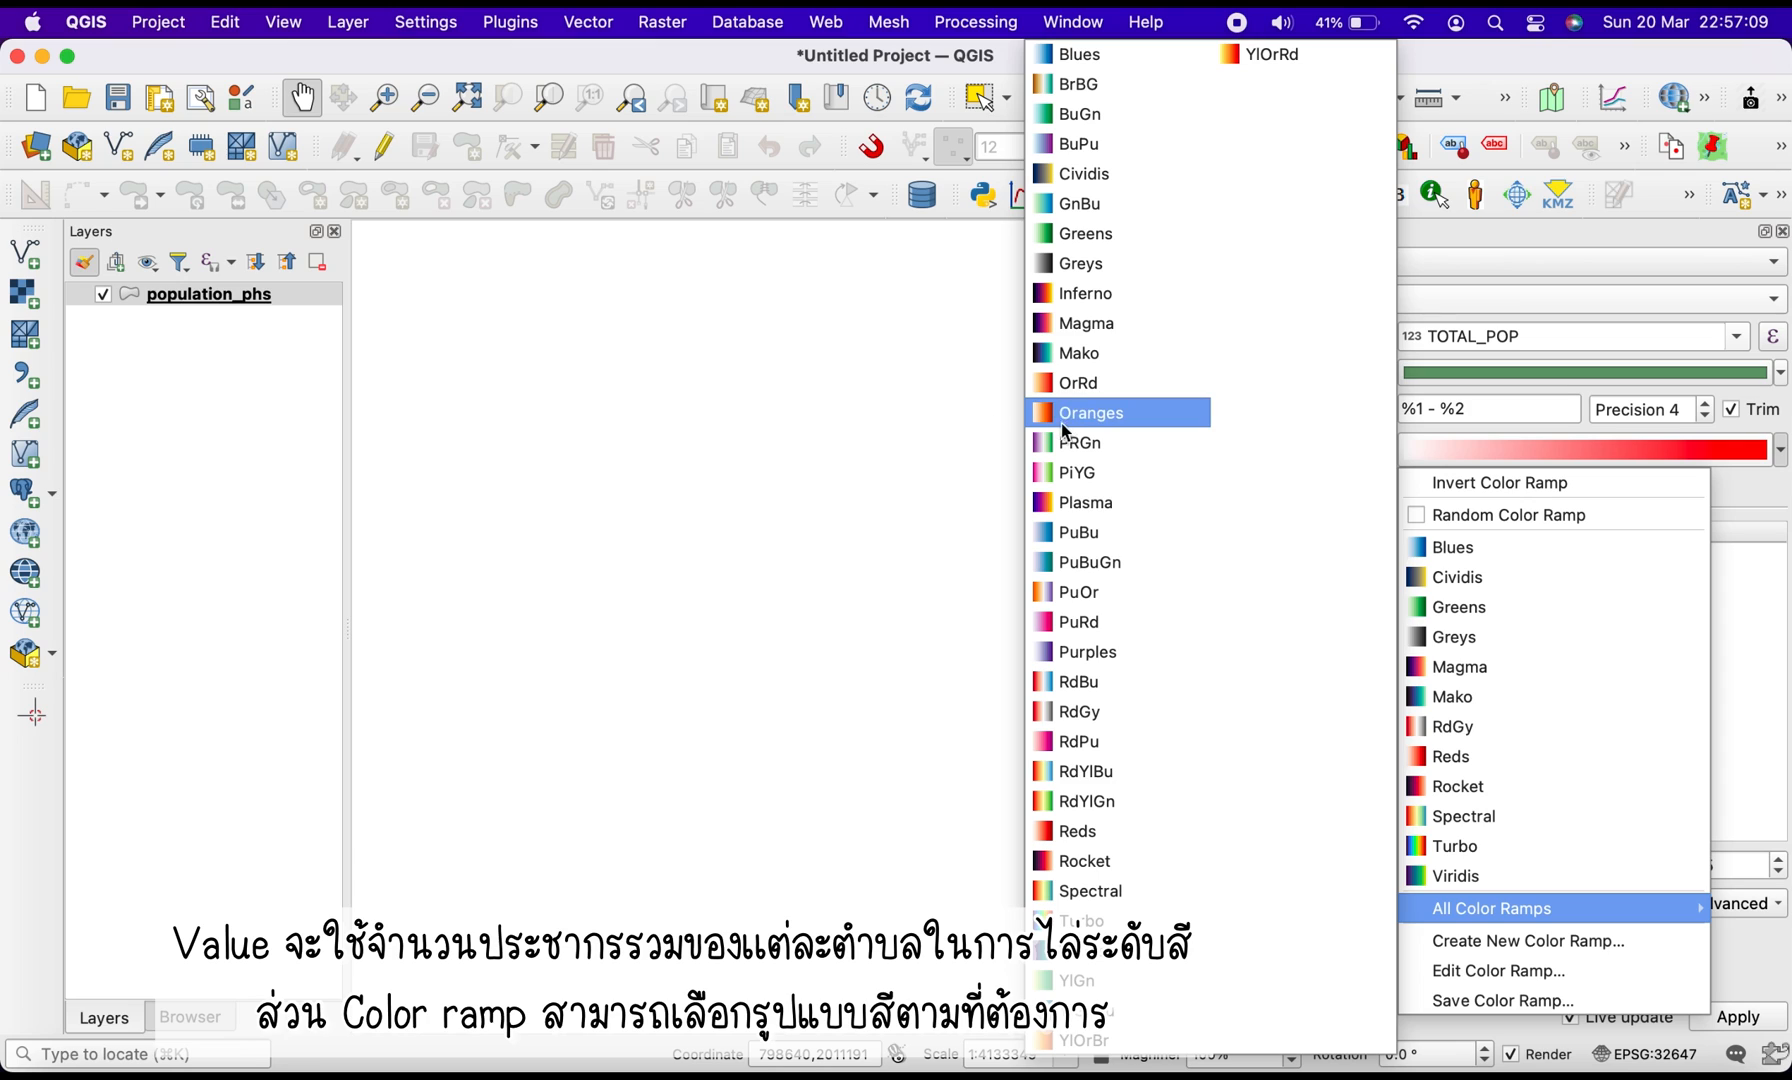
pyautogui.click(1098, 424)
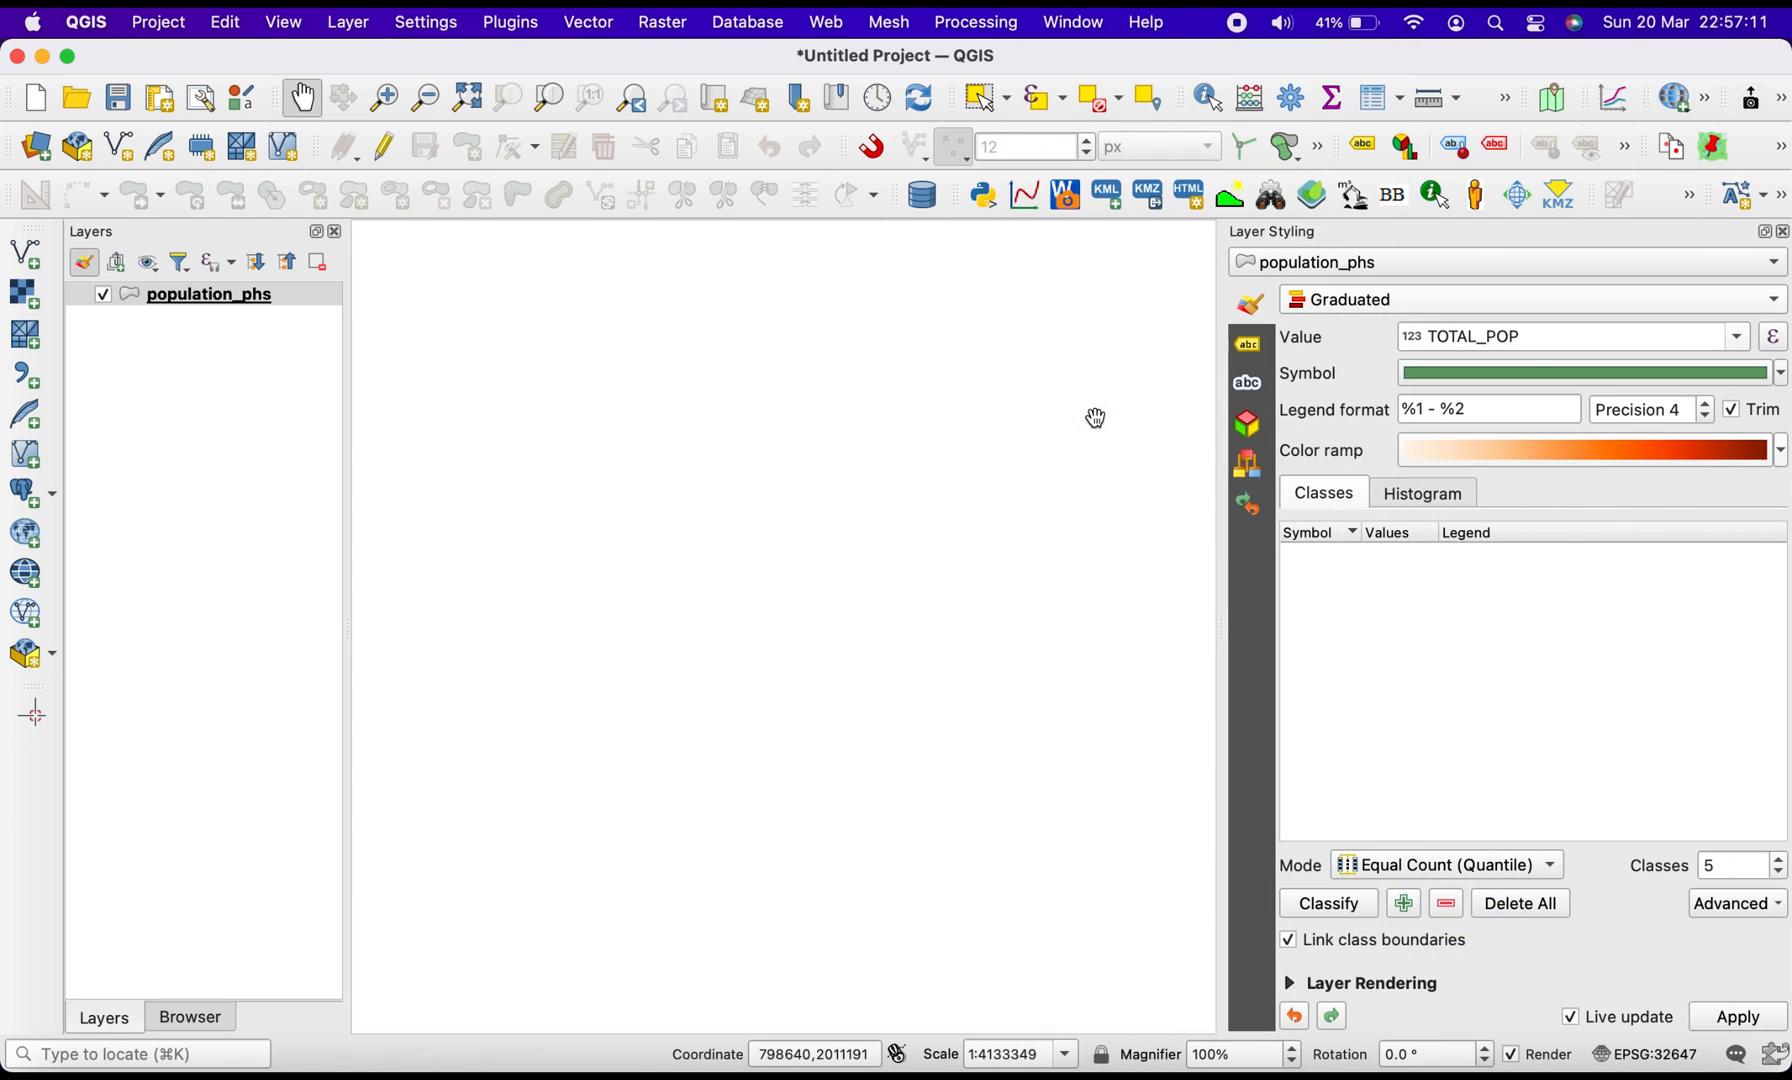
# Classify the population values with the Natural Breaks (Jenks) mode and apply the style
pyautogui.click(1461, 874)
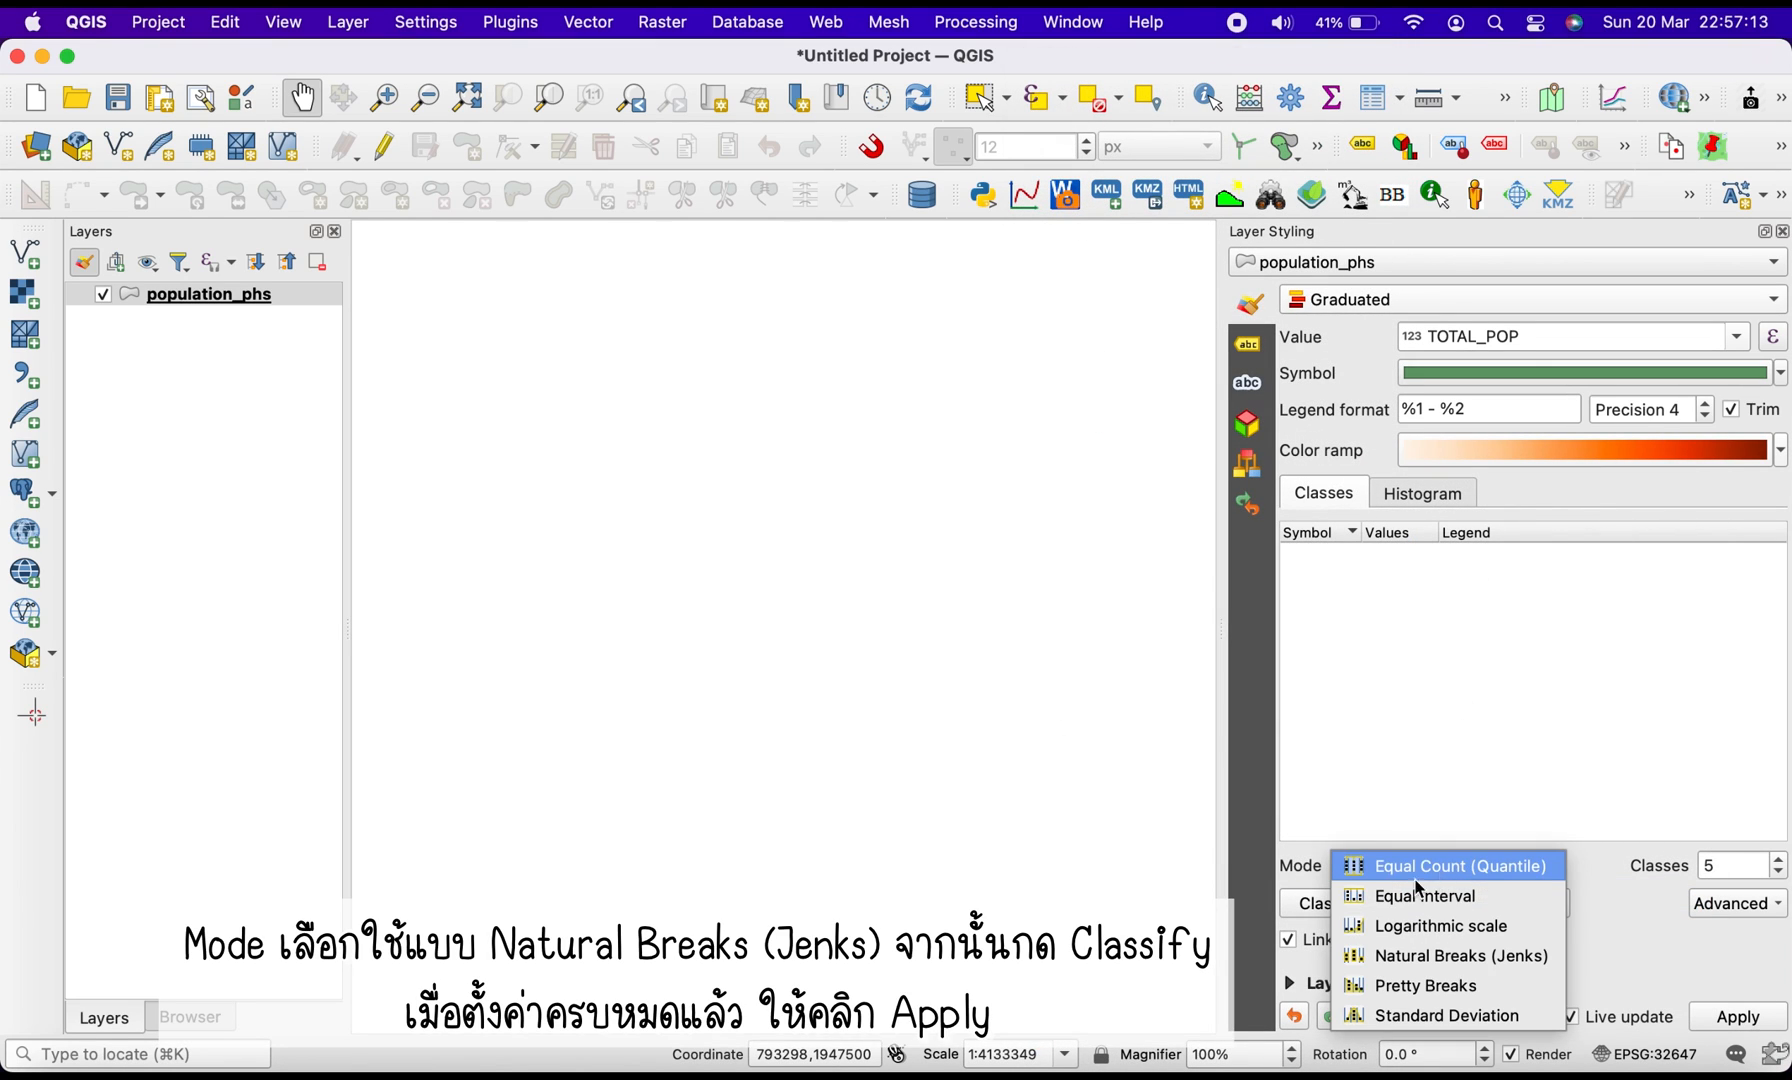
pyautogui.click(1411, 959)
pyautogui.click(1345, 914)
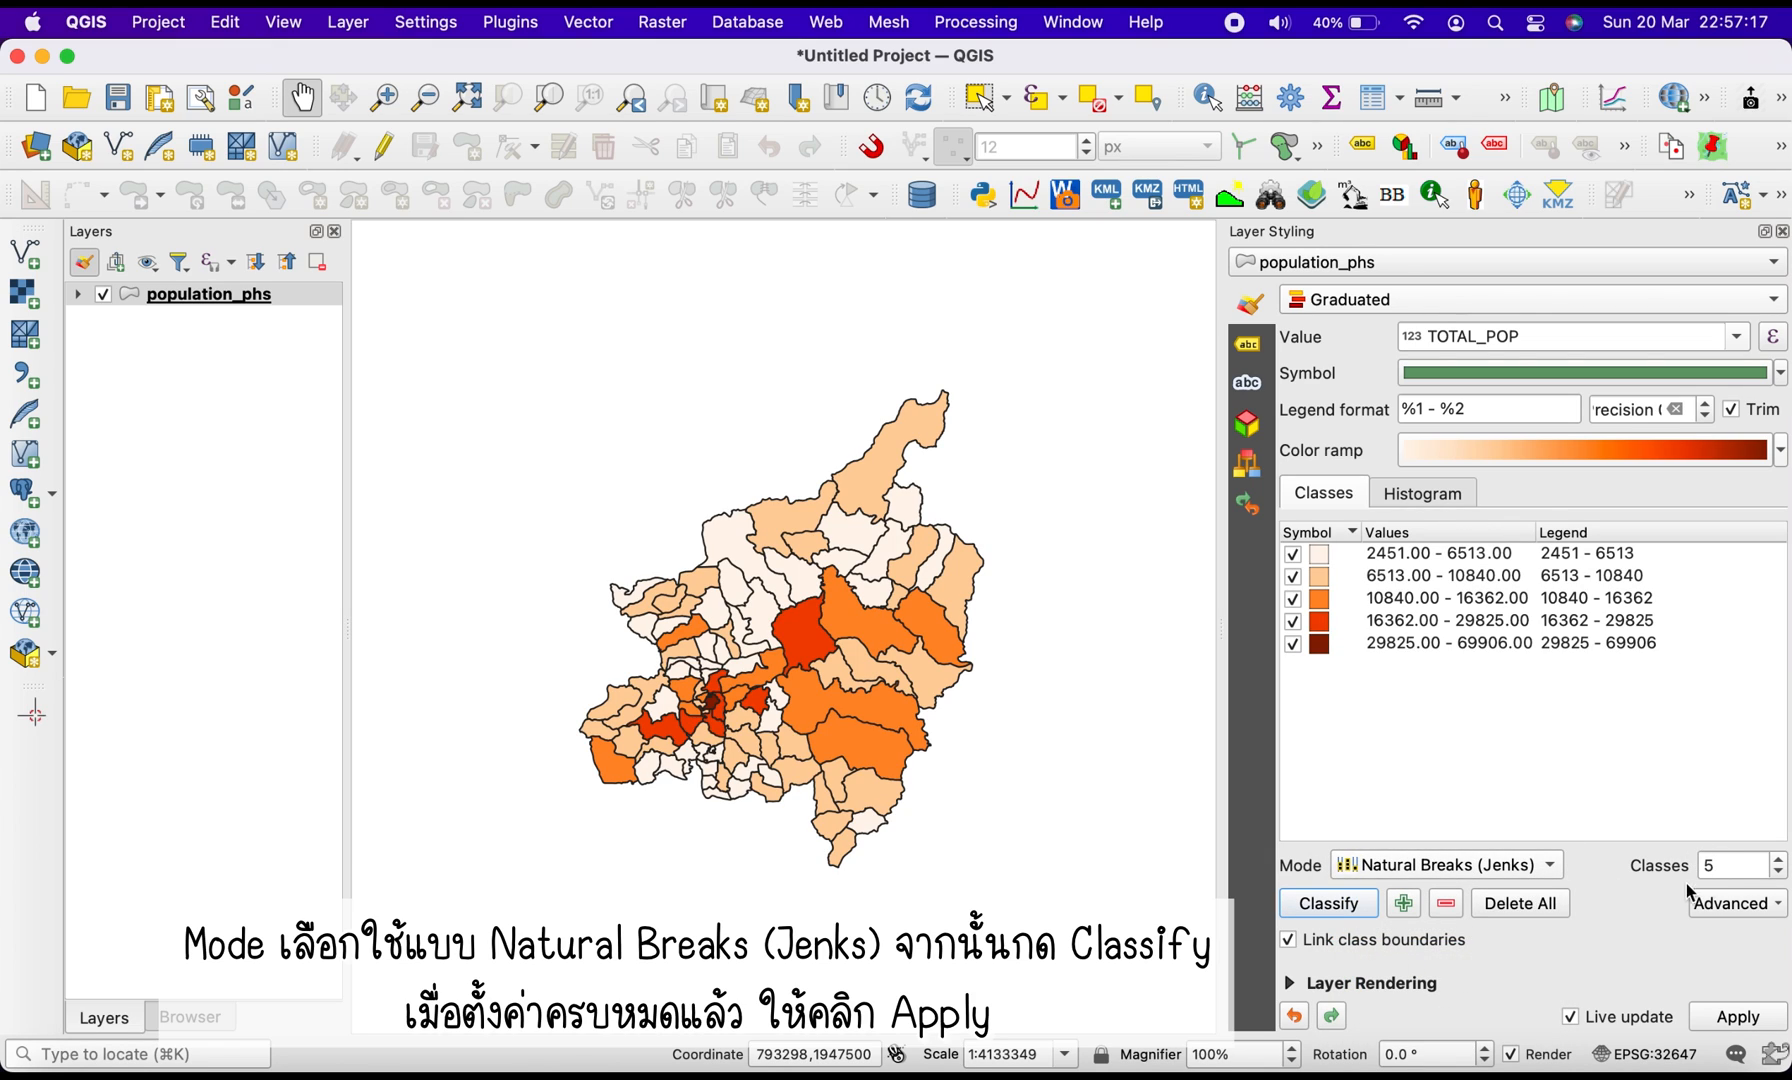
pyautogui.click(1743, 1018)
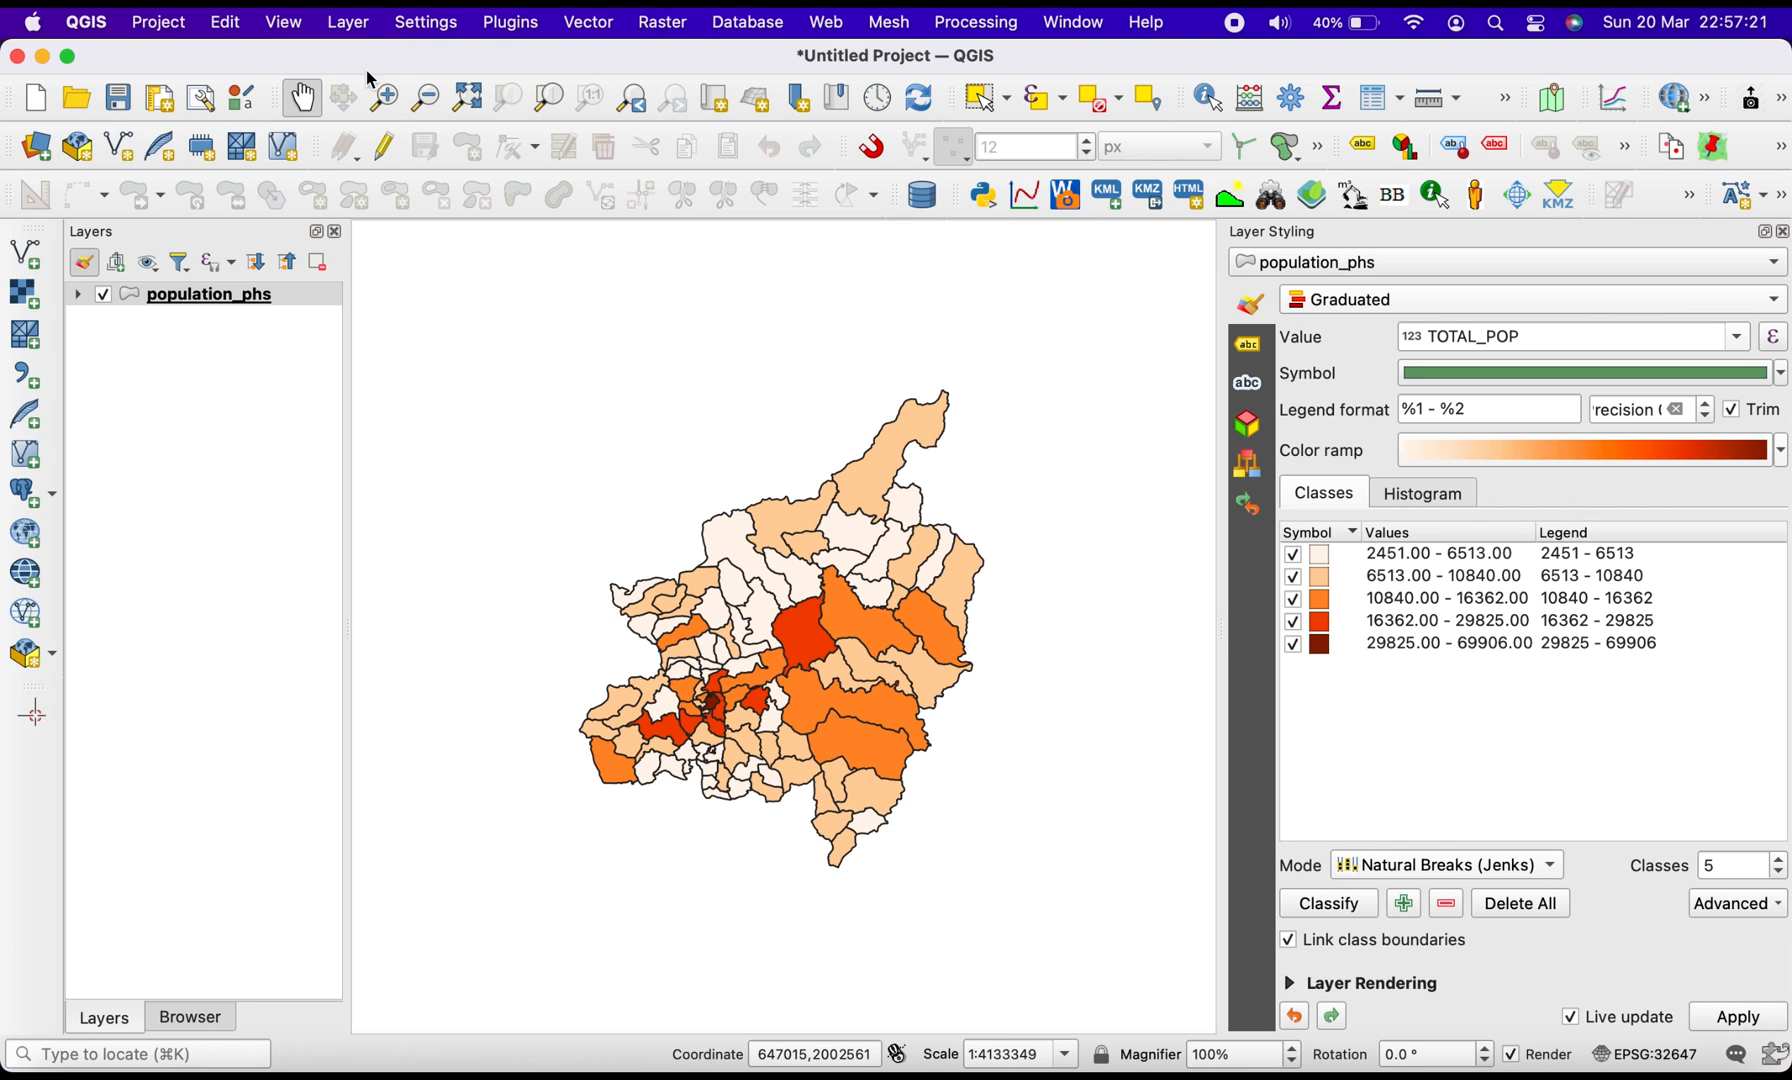
# Turn on Single Labels for the population_phs layer, using the TOTAL_POP field as the label value
pyautogui.click(385, 98)
pyautogui.moveTo(512, 356); pyautogui.dragTo(1073, 895)
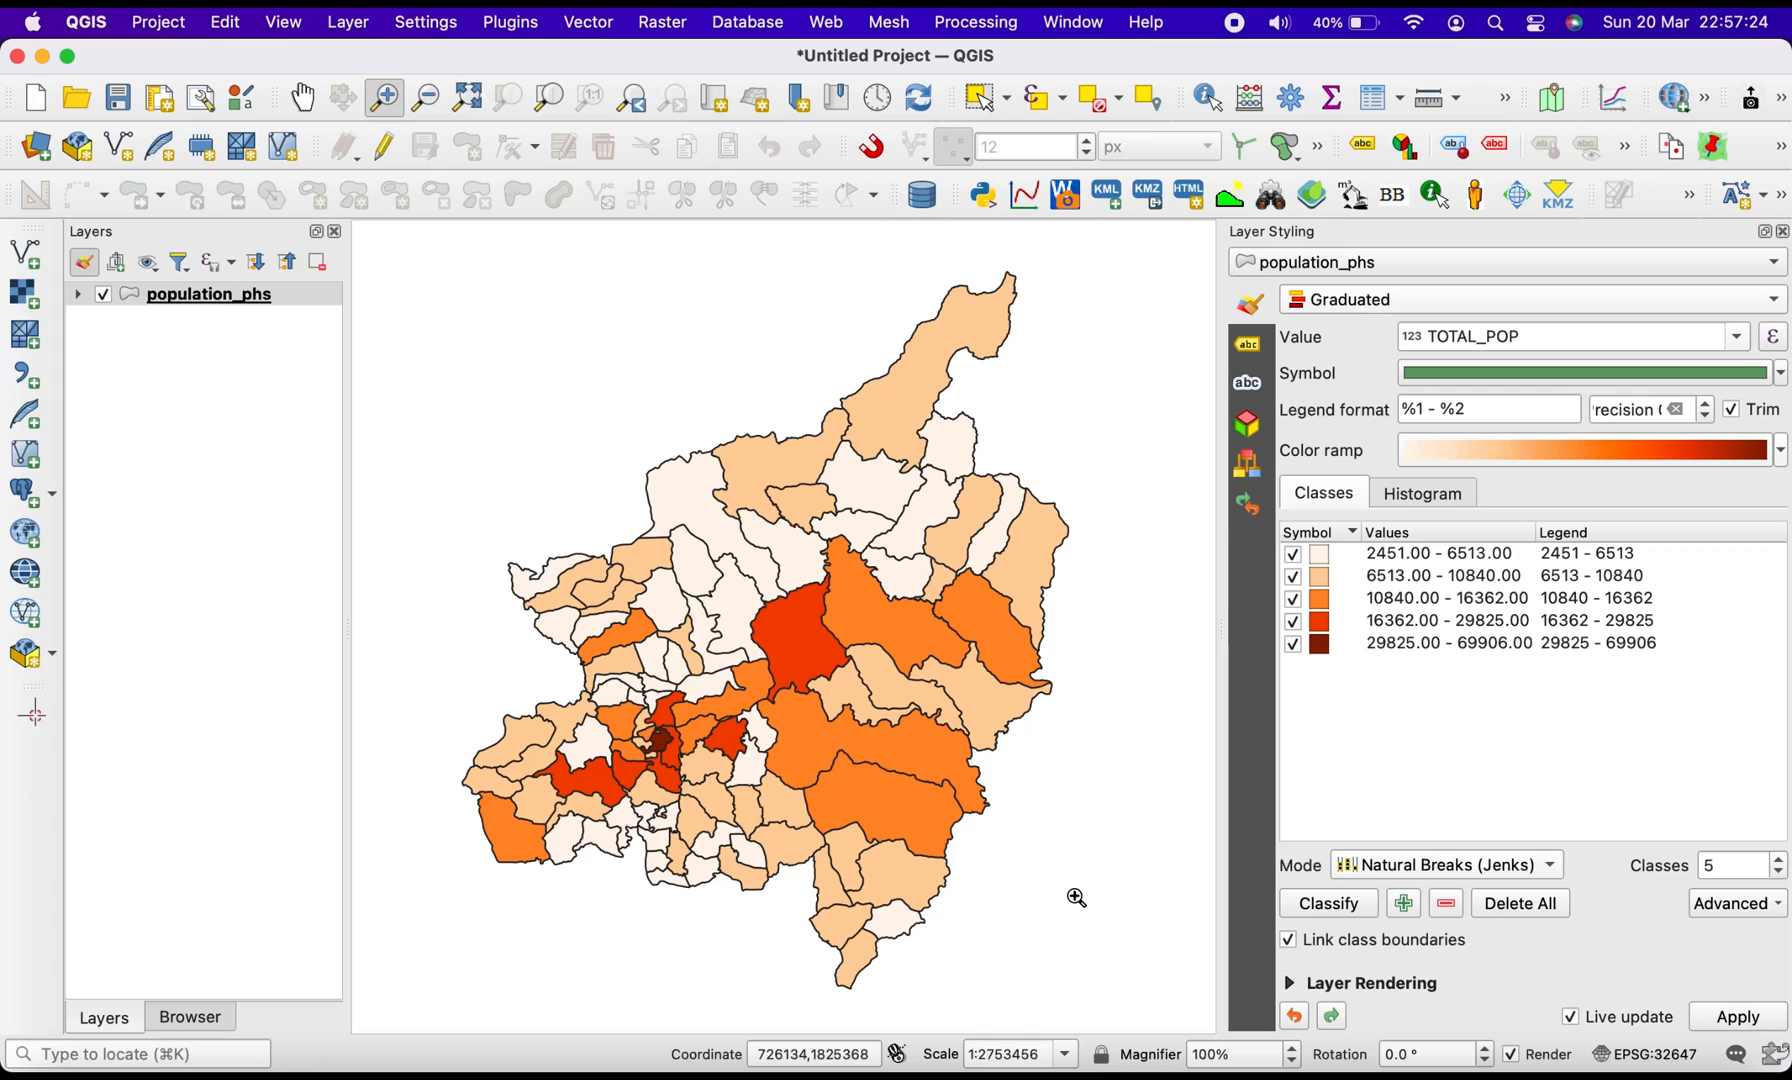
pyautogui.rightClick(147, 309)
pyautogui.click(333, 320)
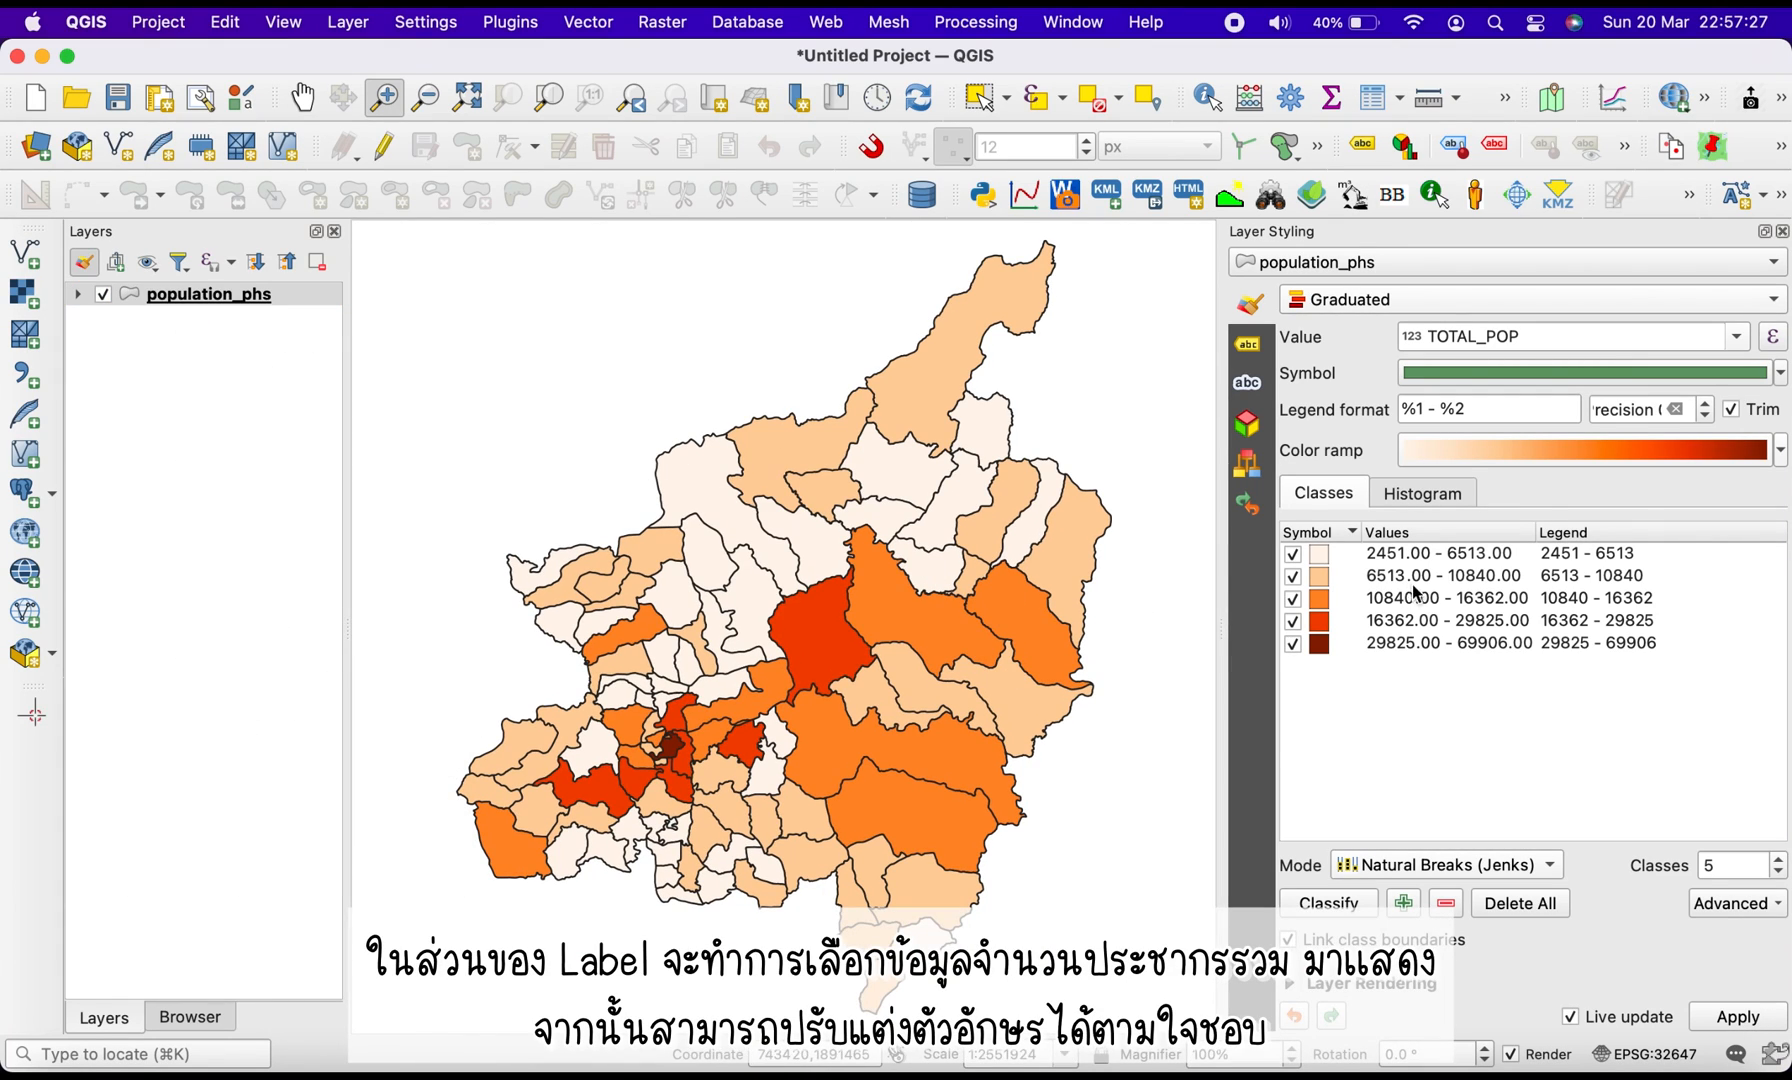
pyautogui.click(1248, 347)
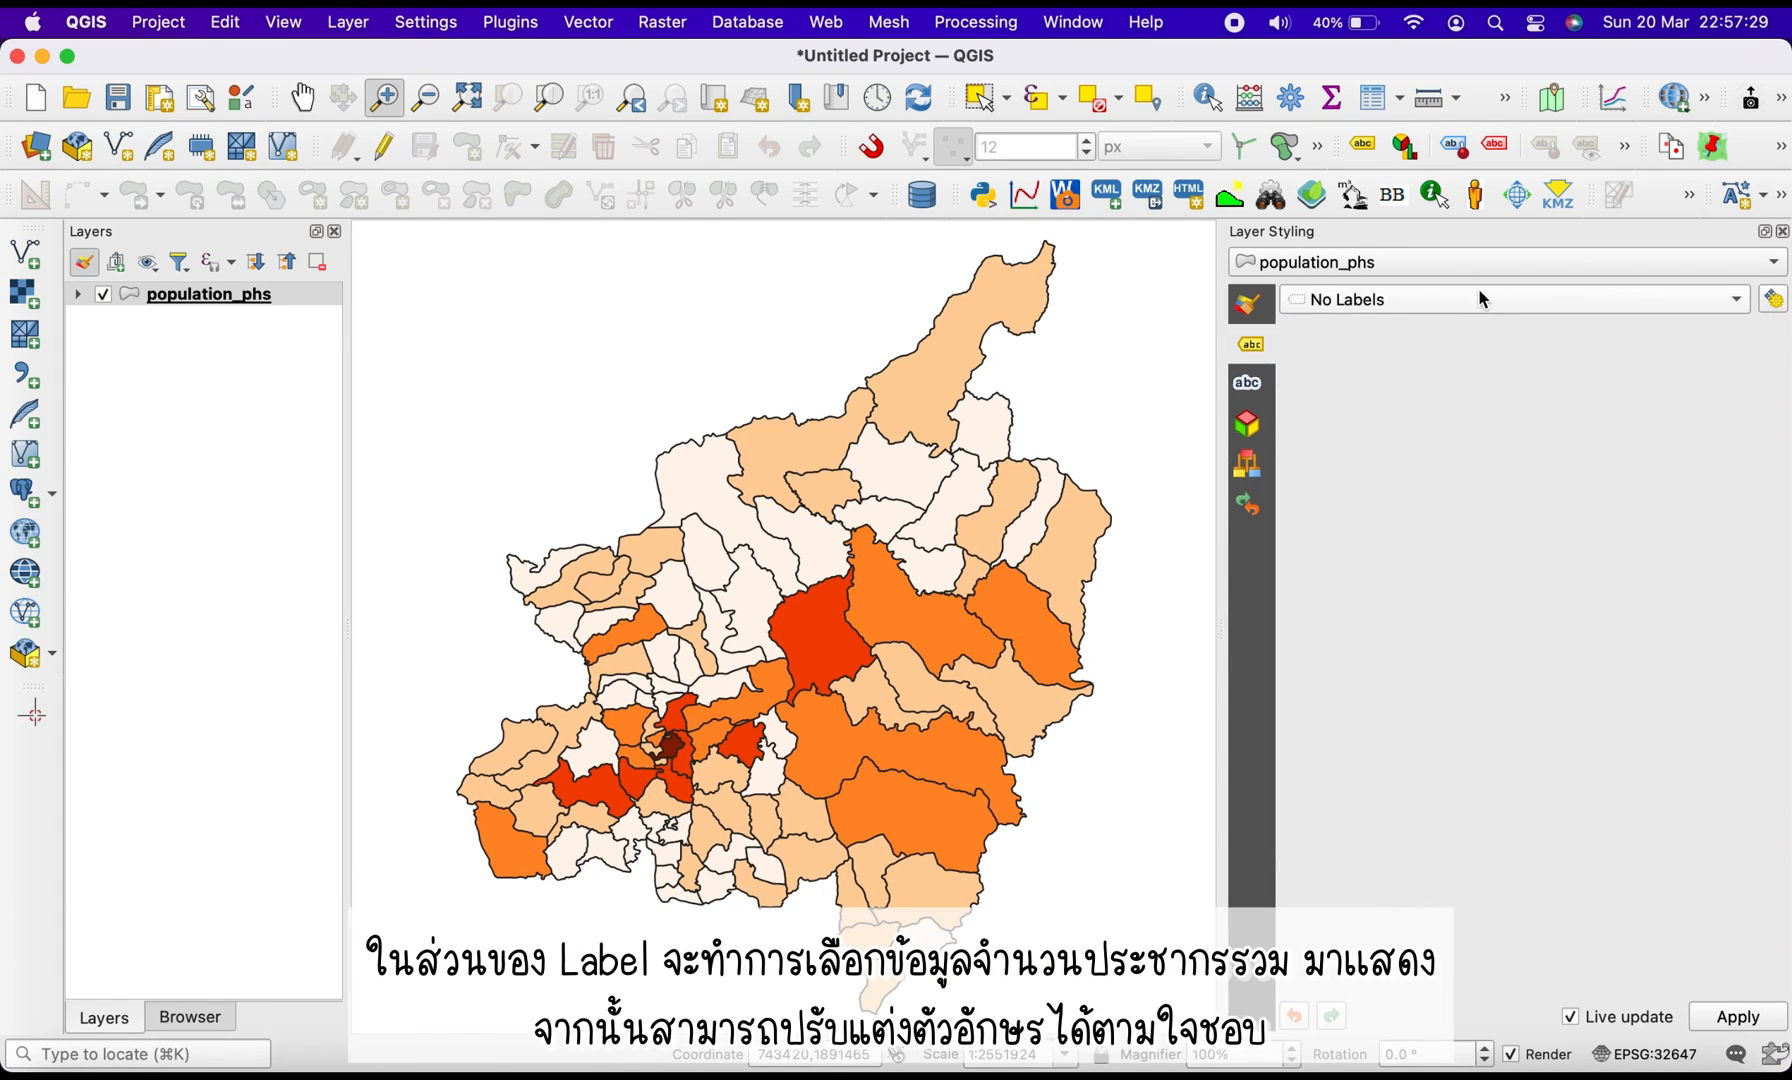
pyautogui.click(1478, 296)
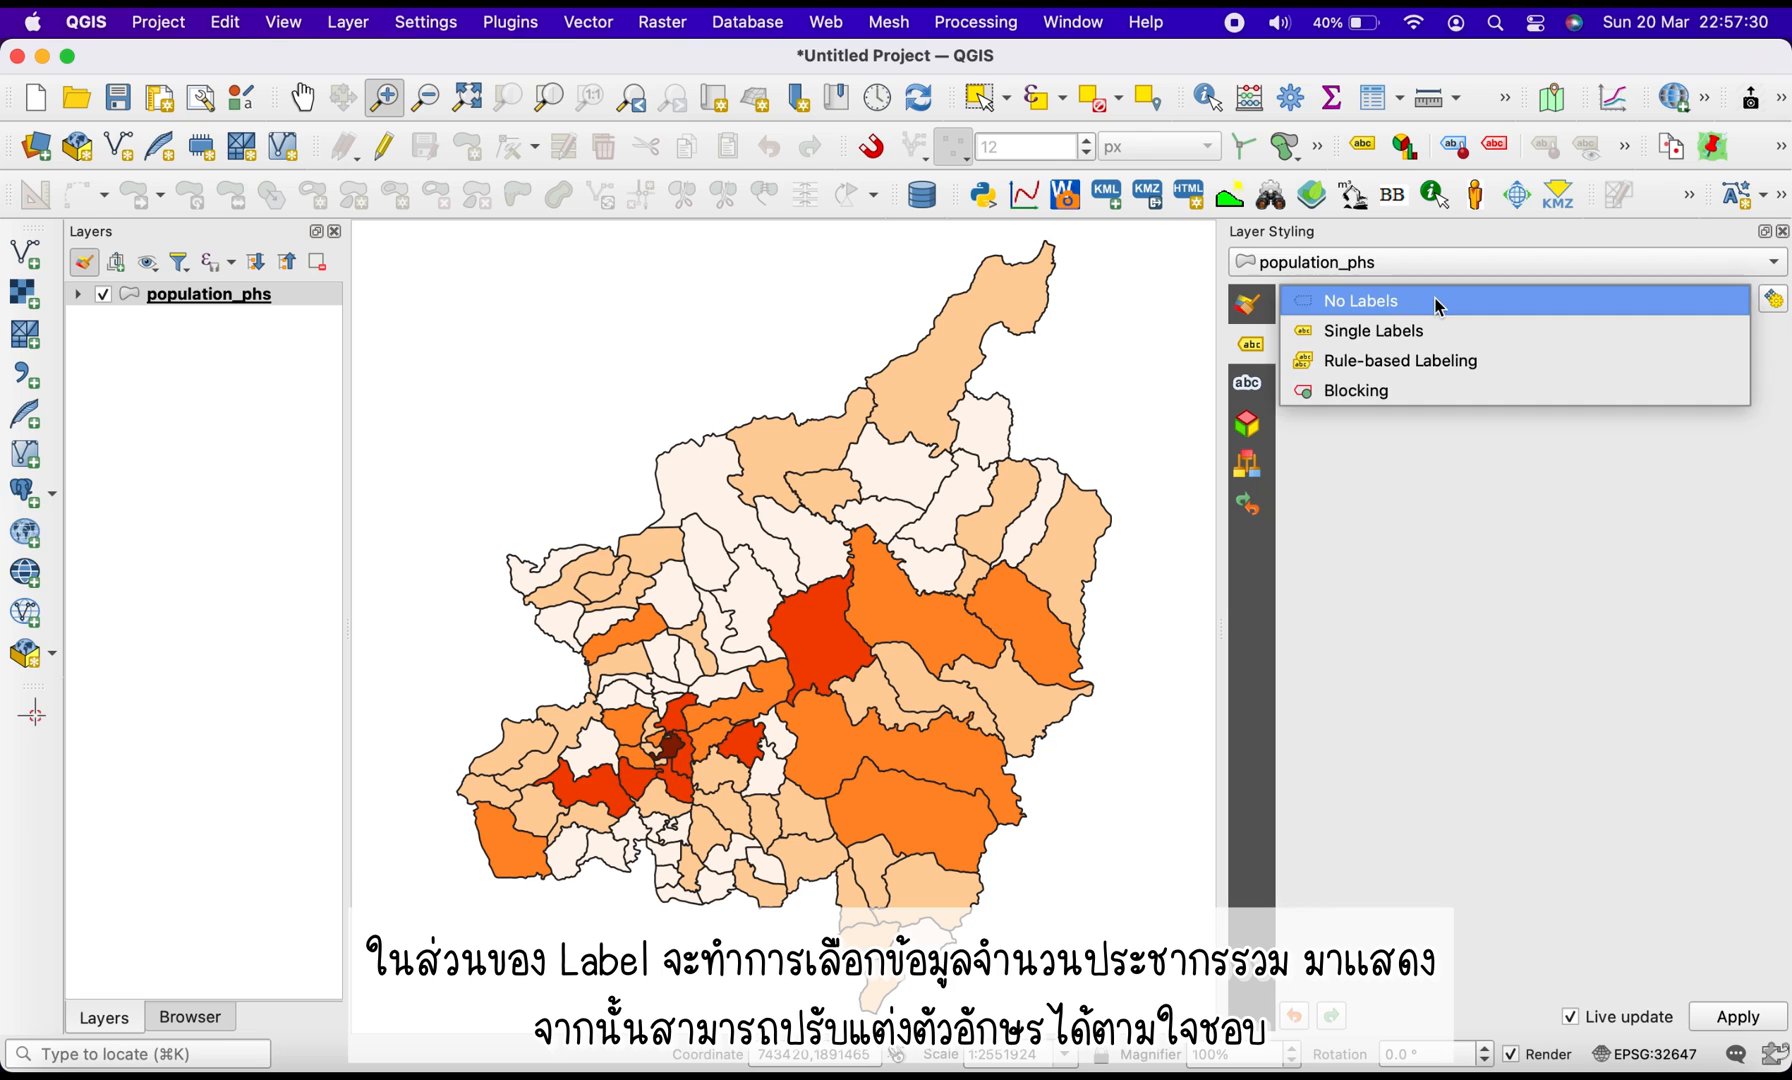
pyautogui.click(1381, 345)
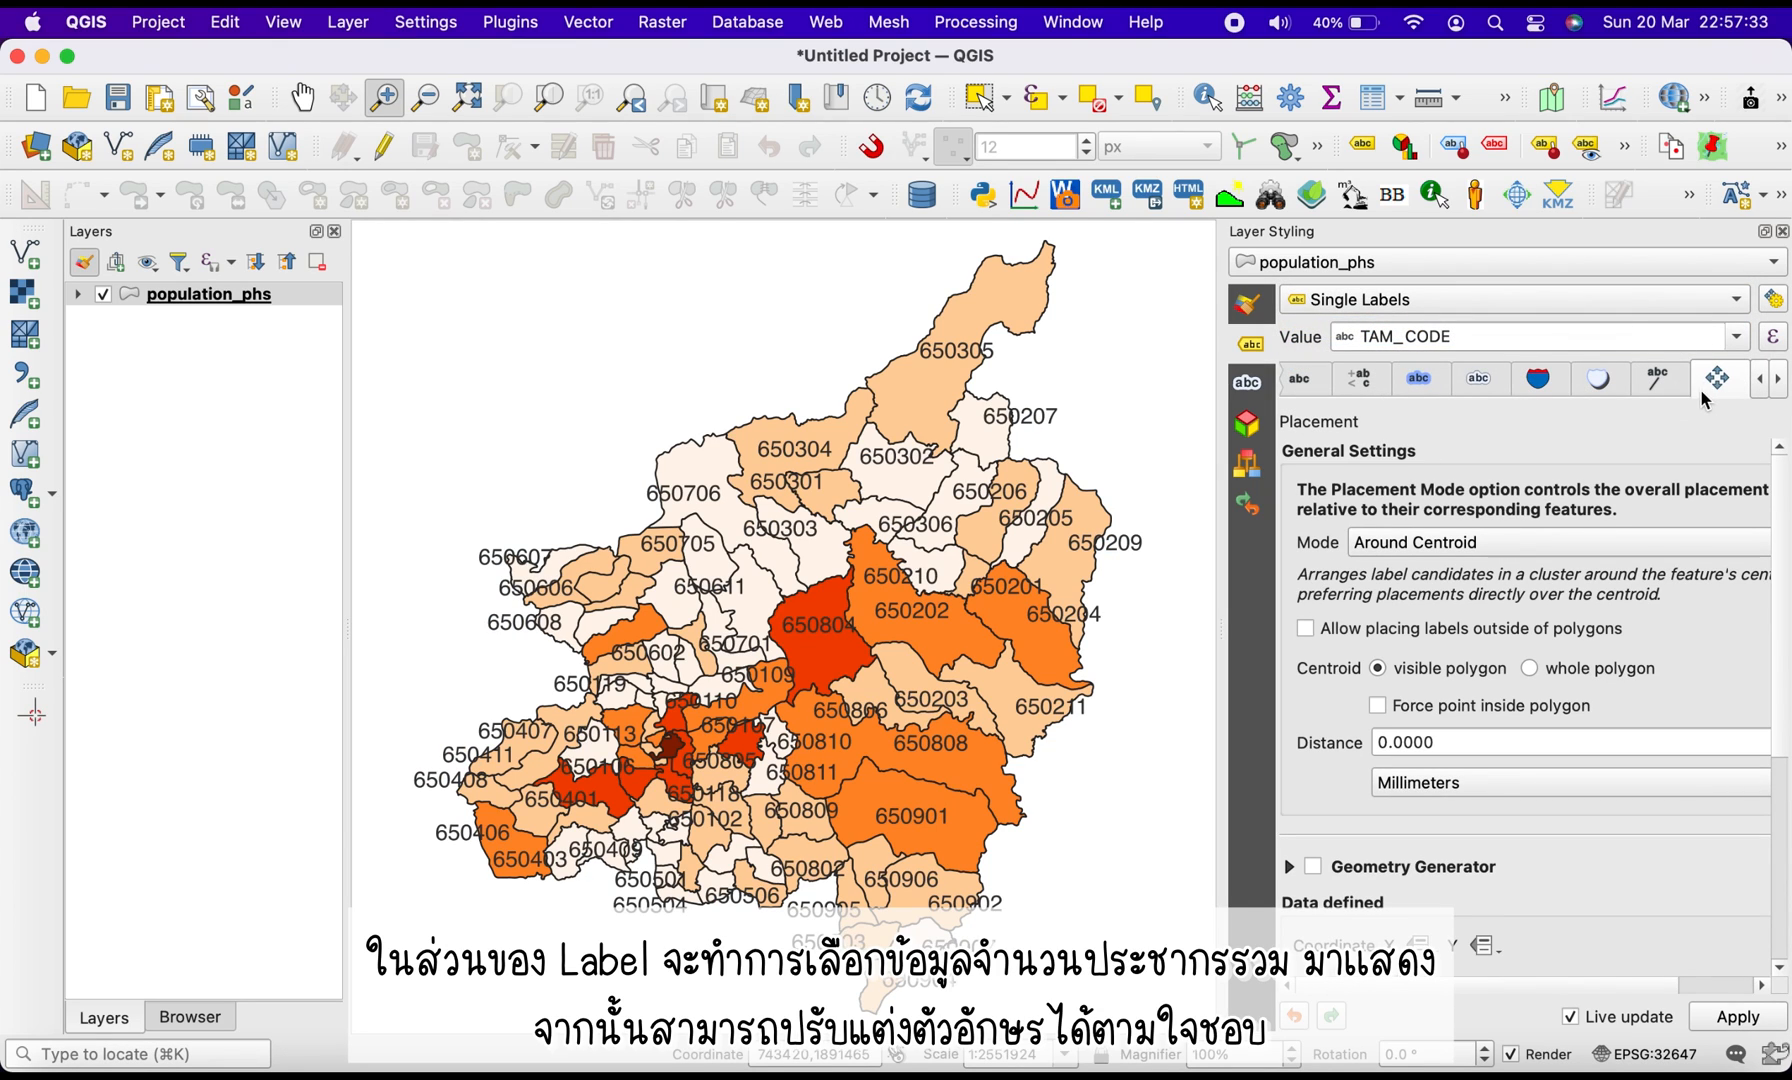
pyautogui.click(1740, 334)
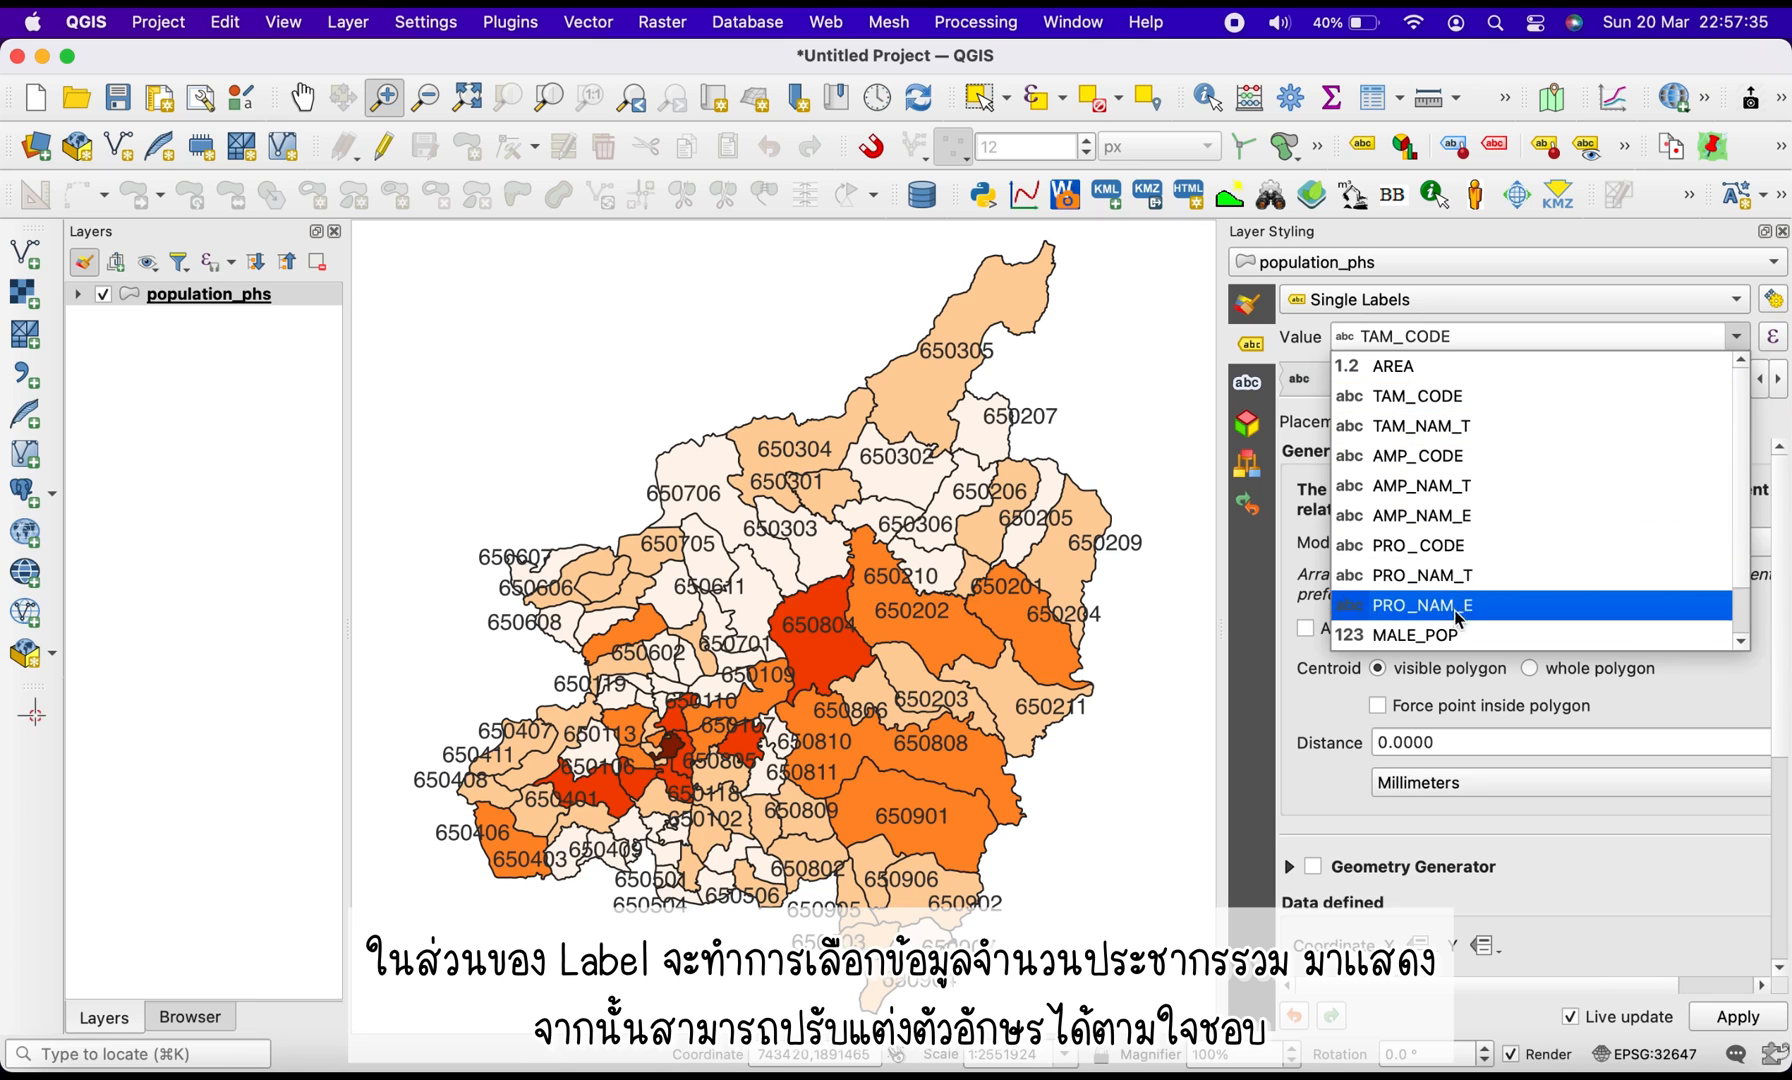
pyautogui.scroll(-2, 1458, 632)
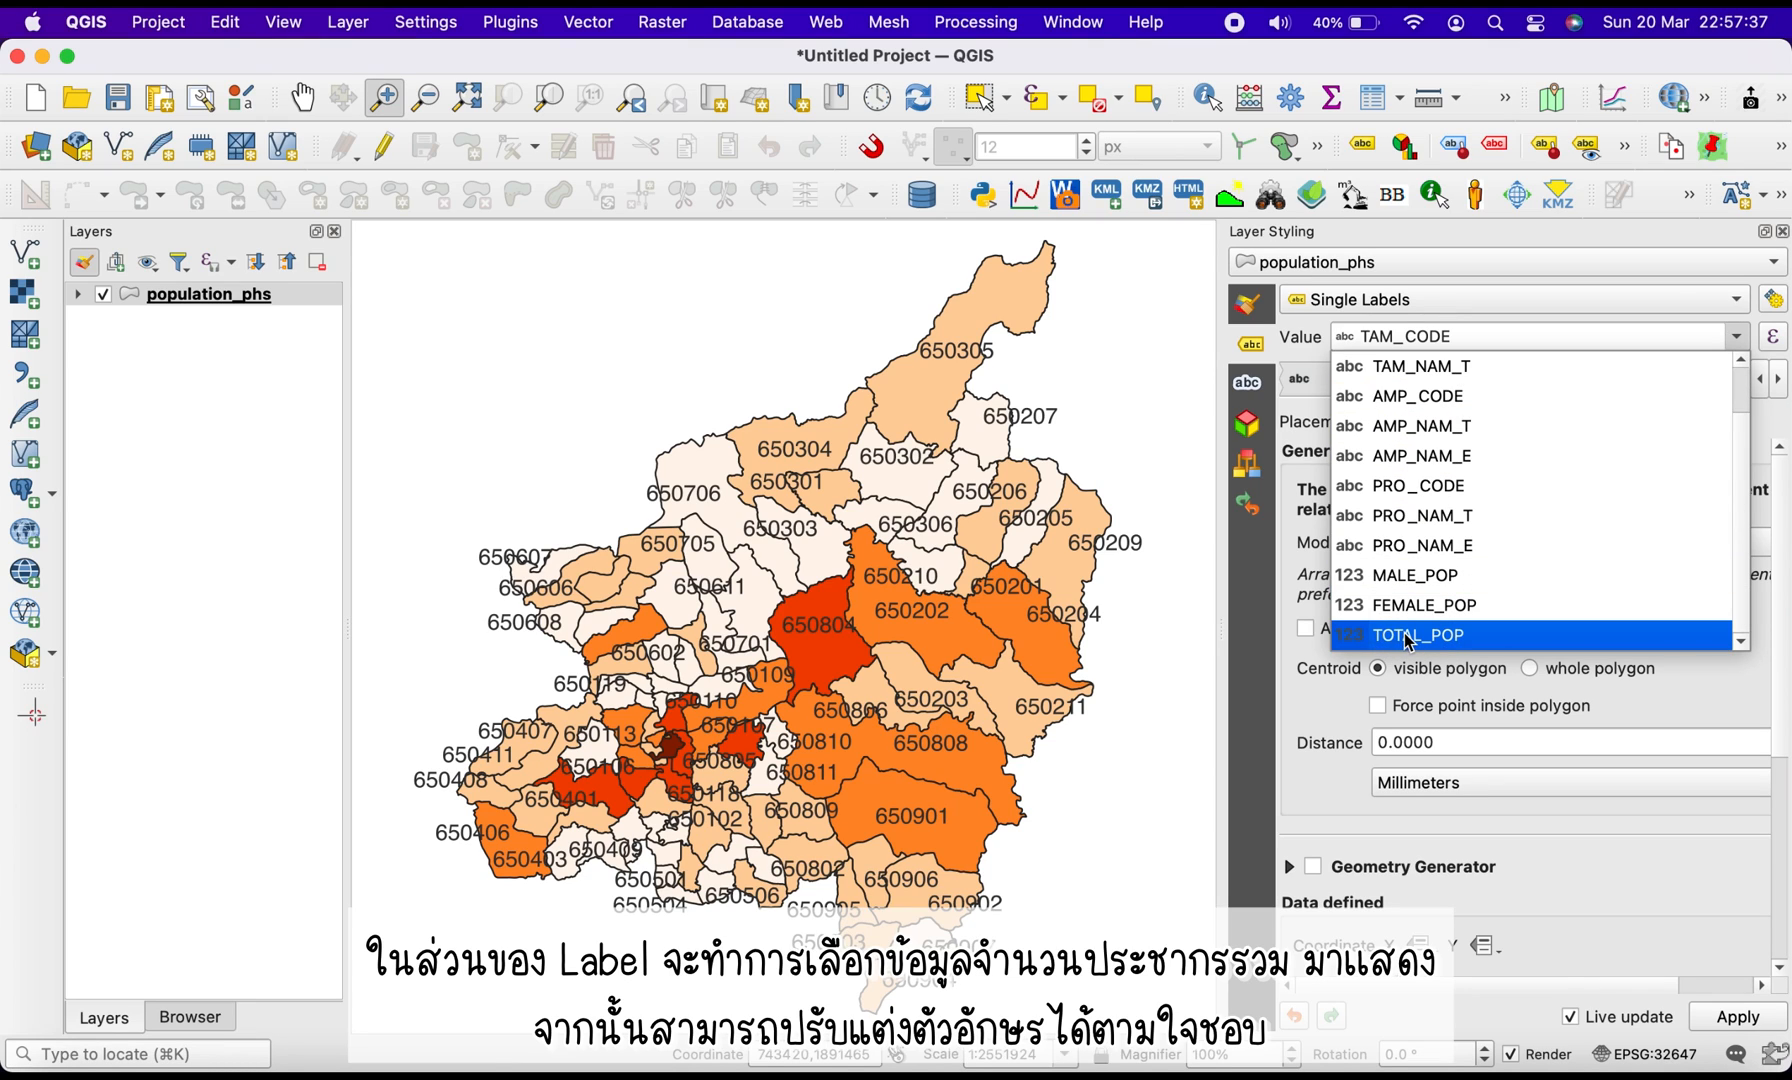
pyautogui.click(1408, 636)
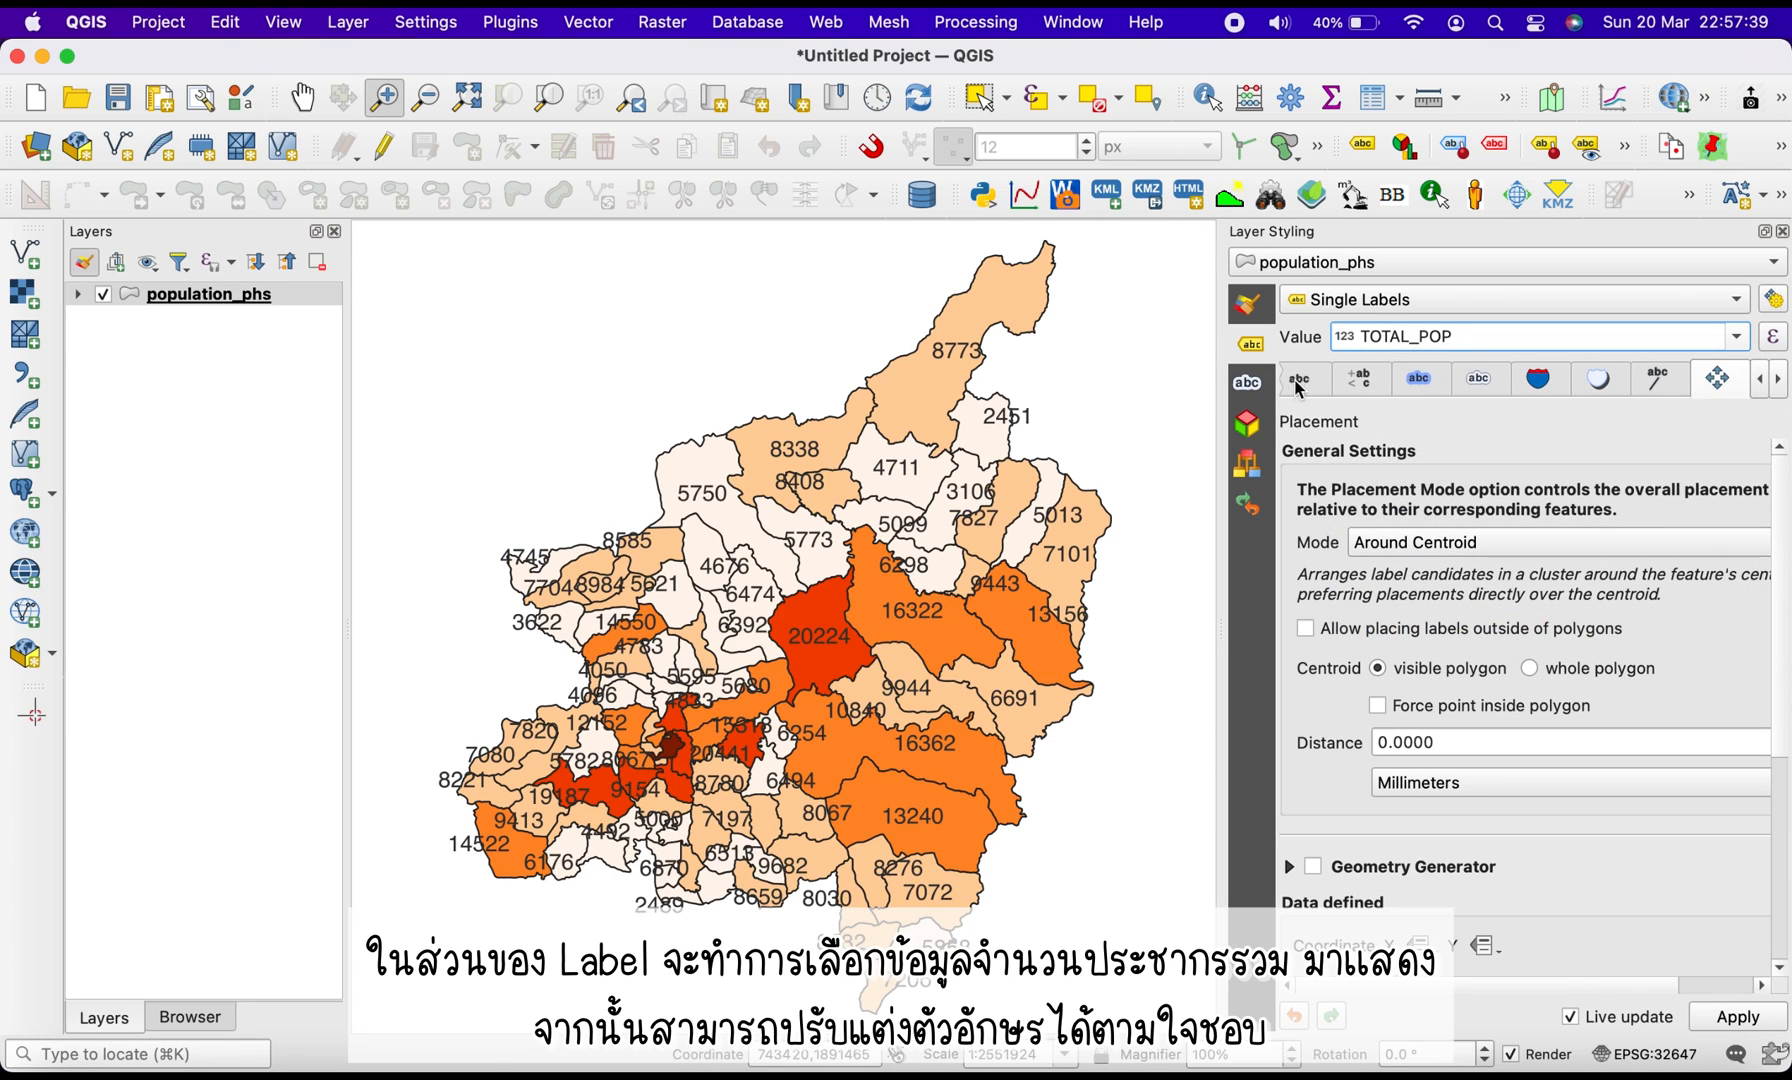
# Set the label text font to Kanit and its size to 6 points
pyautogui.click(1300, 382)
pyautogui.click(1453, 458)
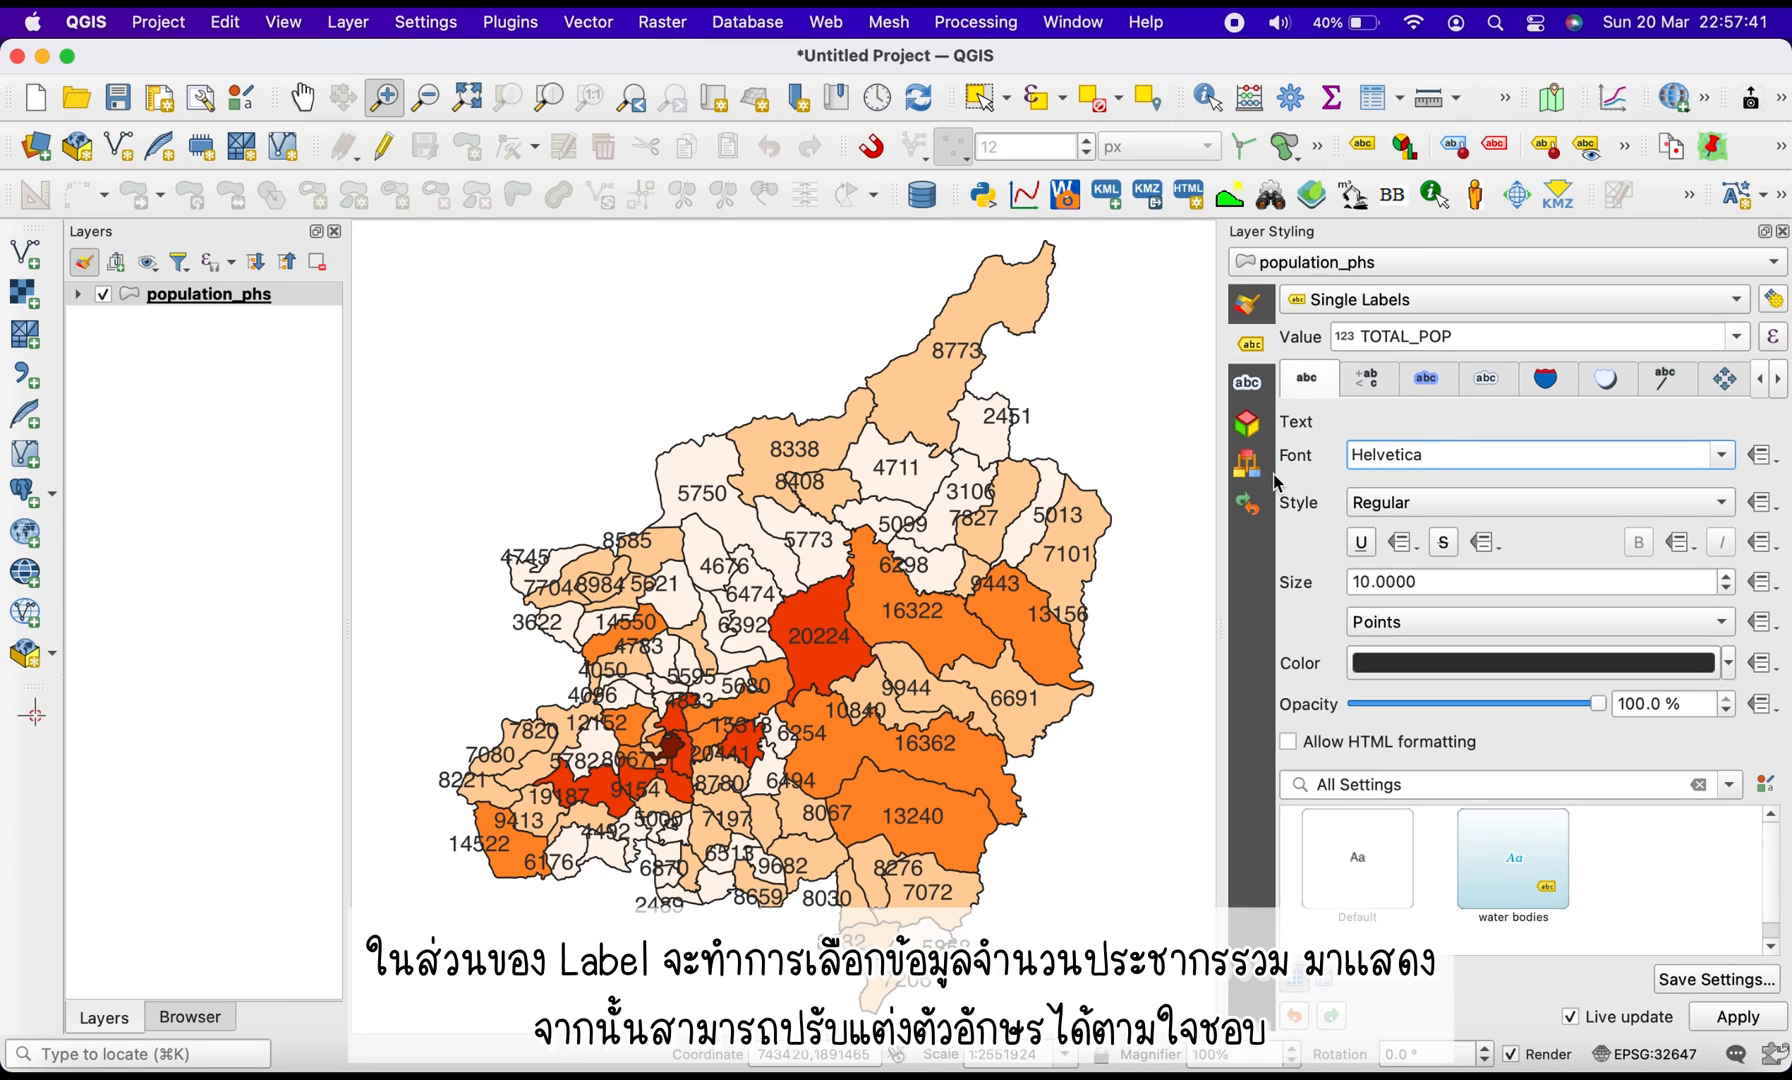
pyautogui.write('ka')
pyautogui.press('super+a')
pyautogui.press('BackSpace')
pyautogui.write('kan')
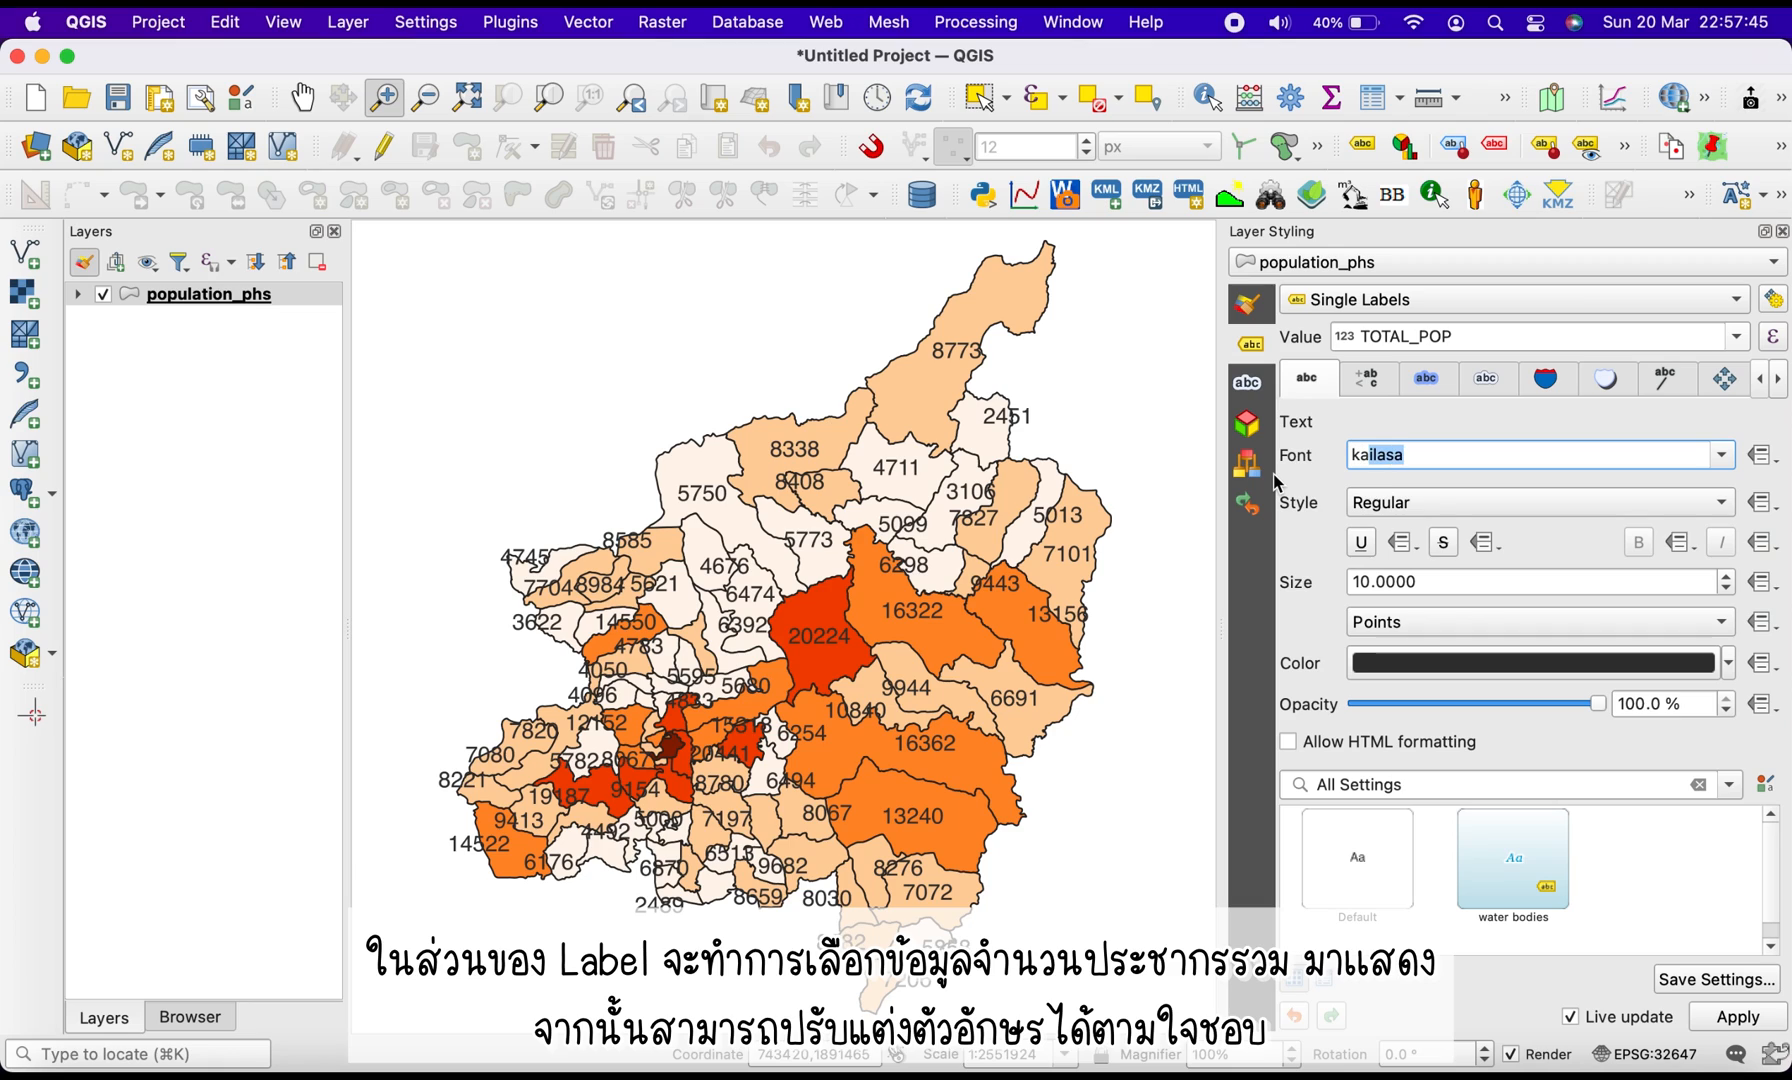
pyautogui.press('Return')
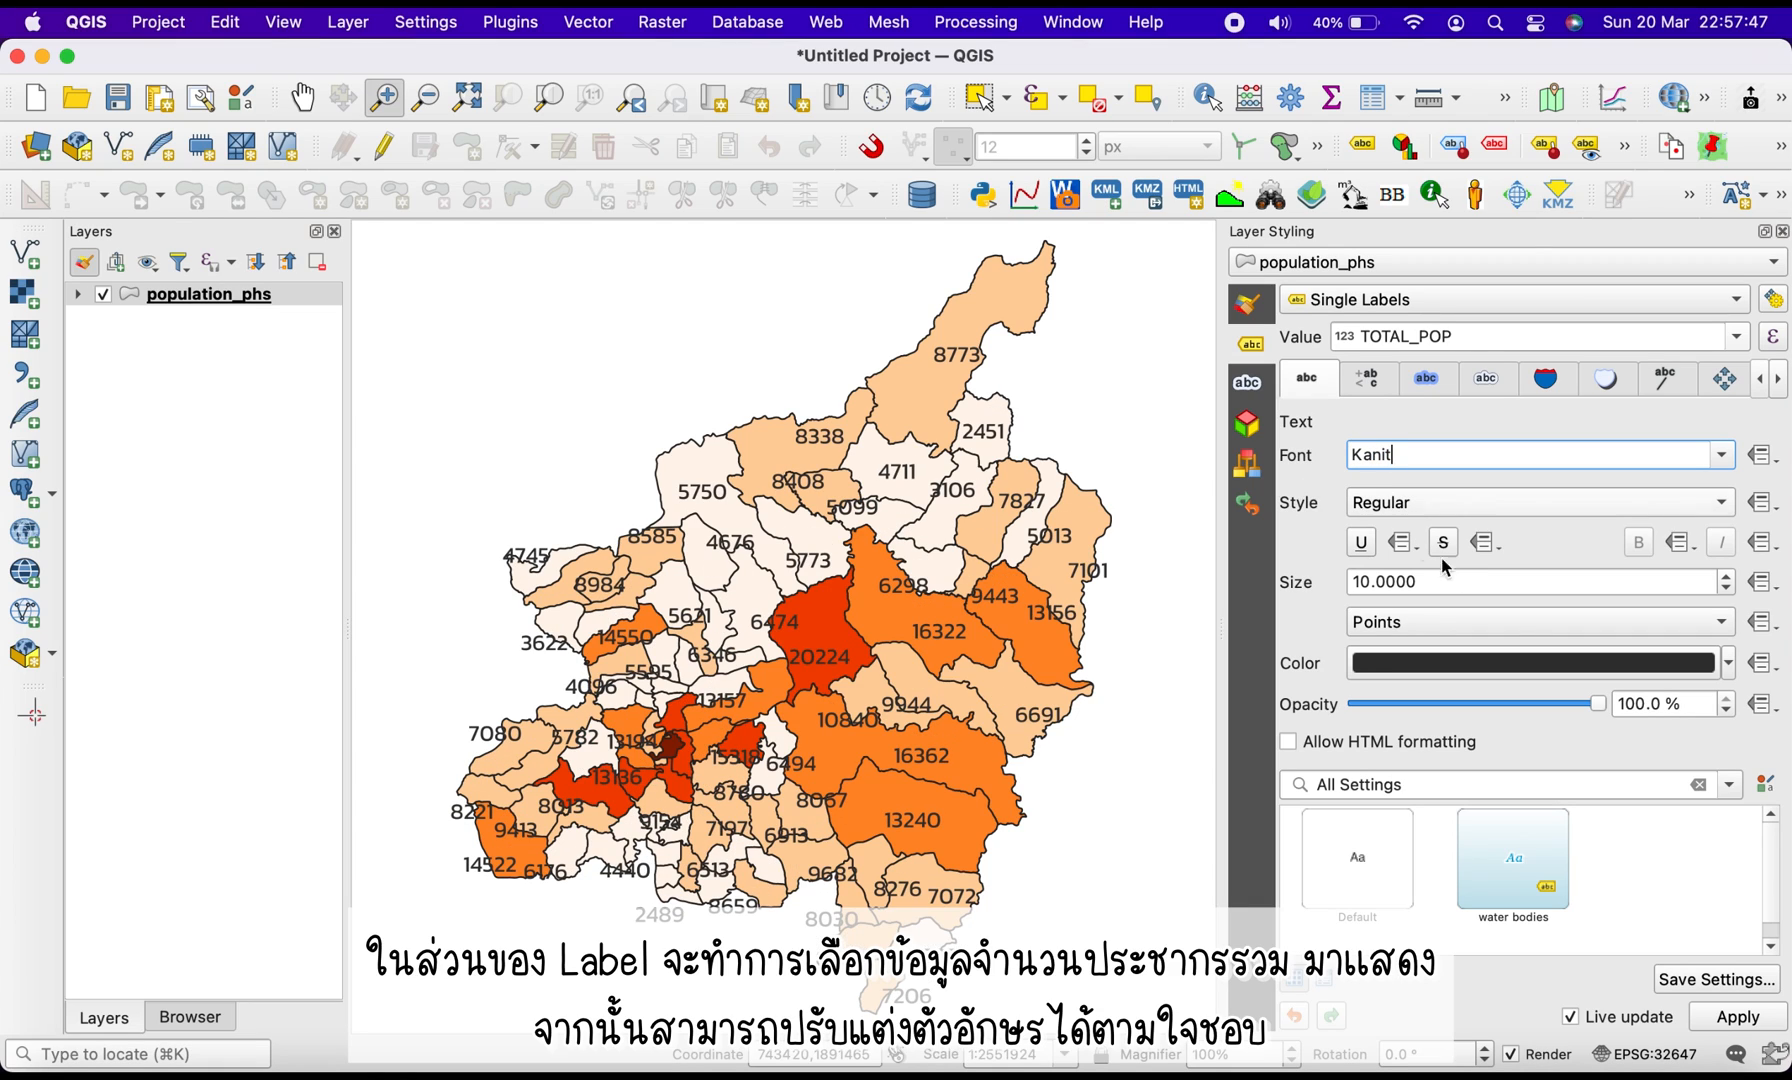
pyautogui.click(1452, 582)
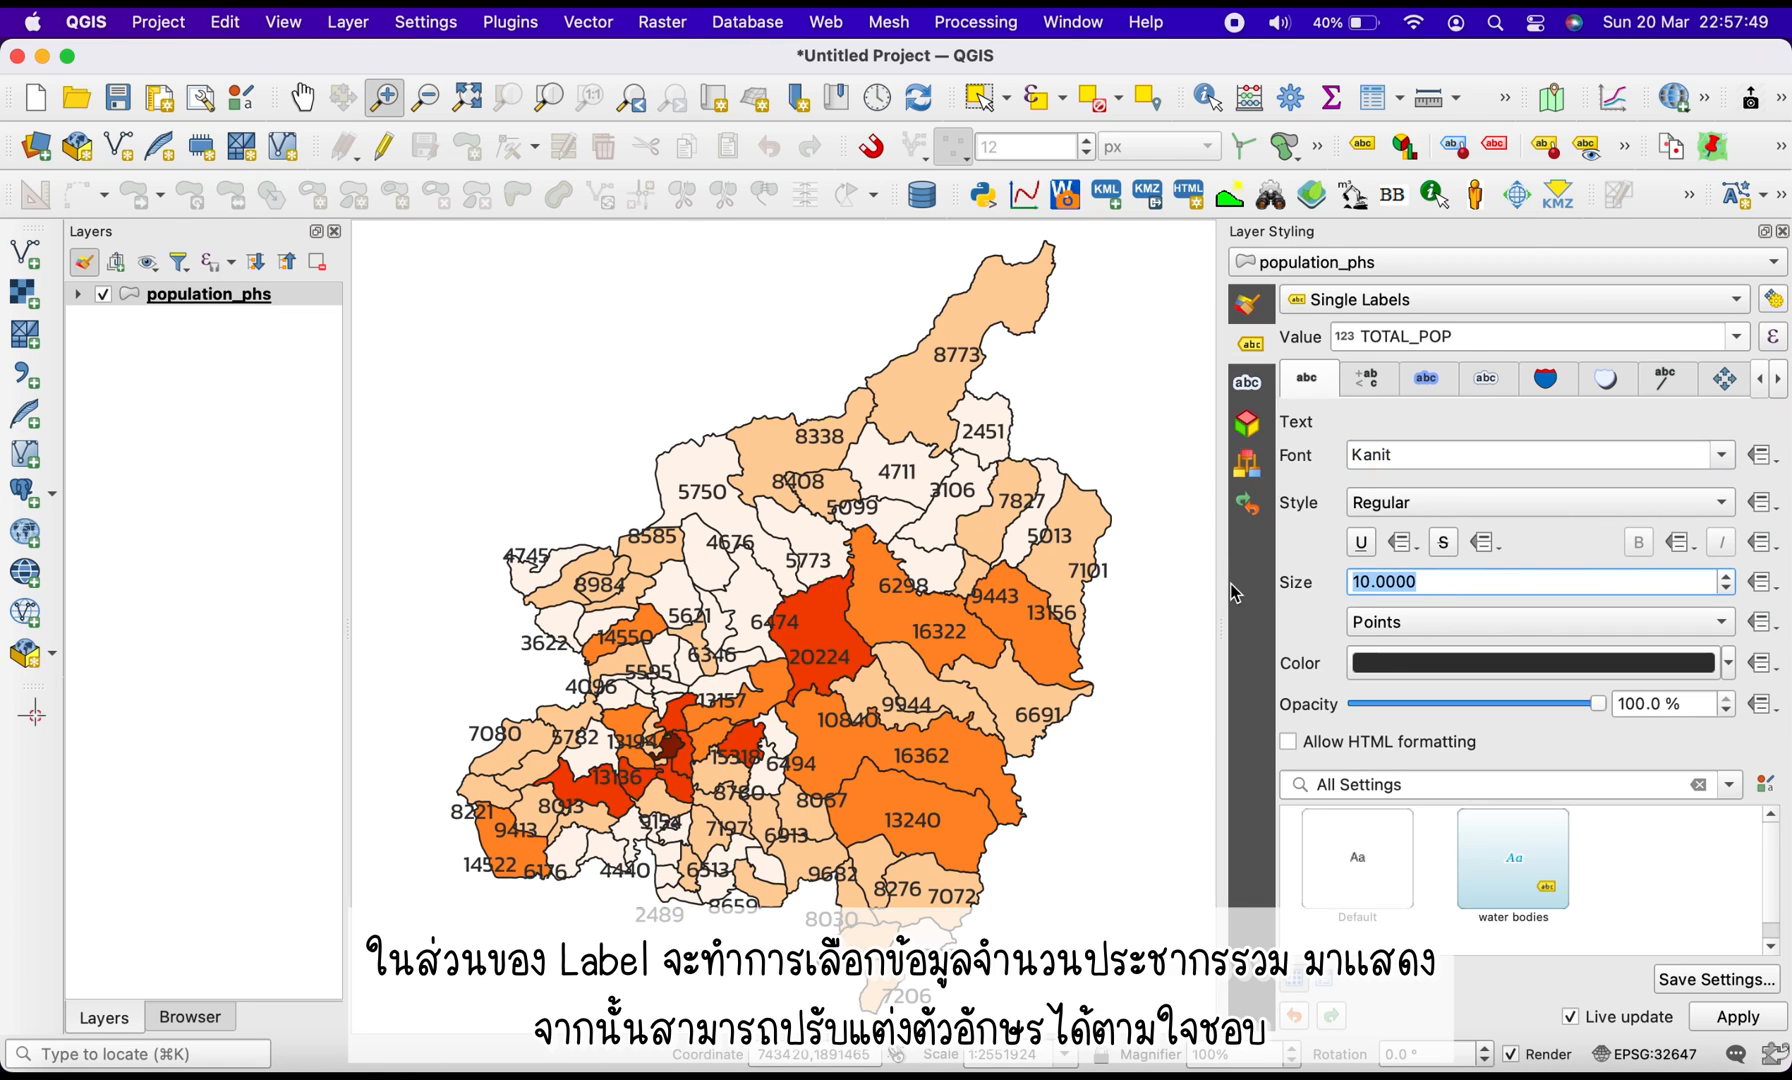
pyautogui.write('6')
pyautogui.press('Return')
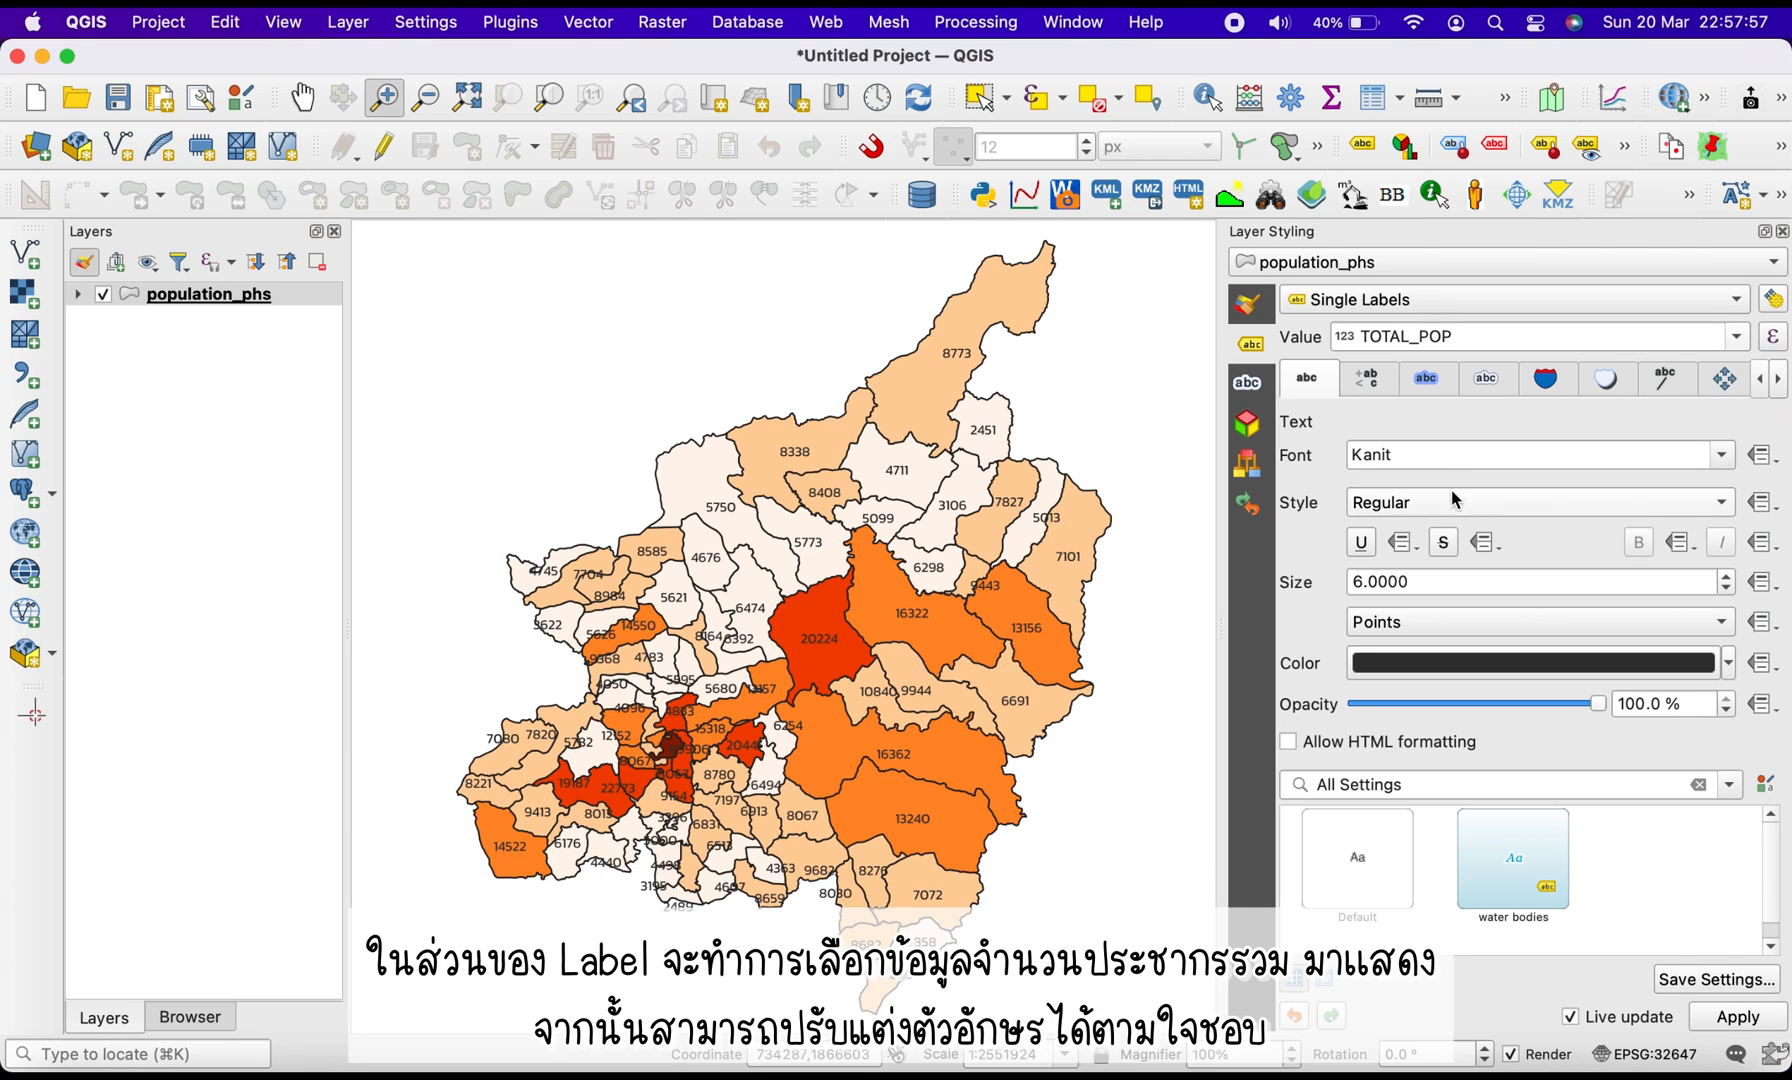
# Open the label value's expression and concatenate an empty quoted string in front of "TOTAL_POP" with the || operator
pyautogui.click(1406, 456)
pyautogui.click(1454, 340)
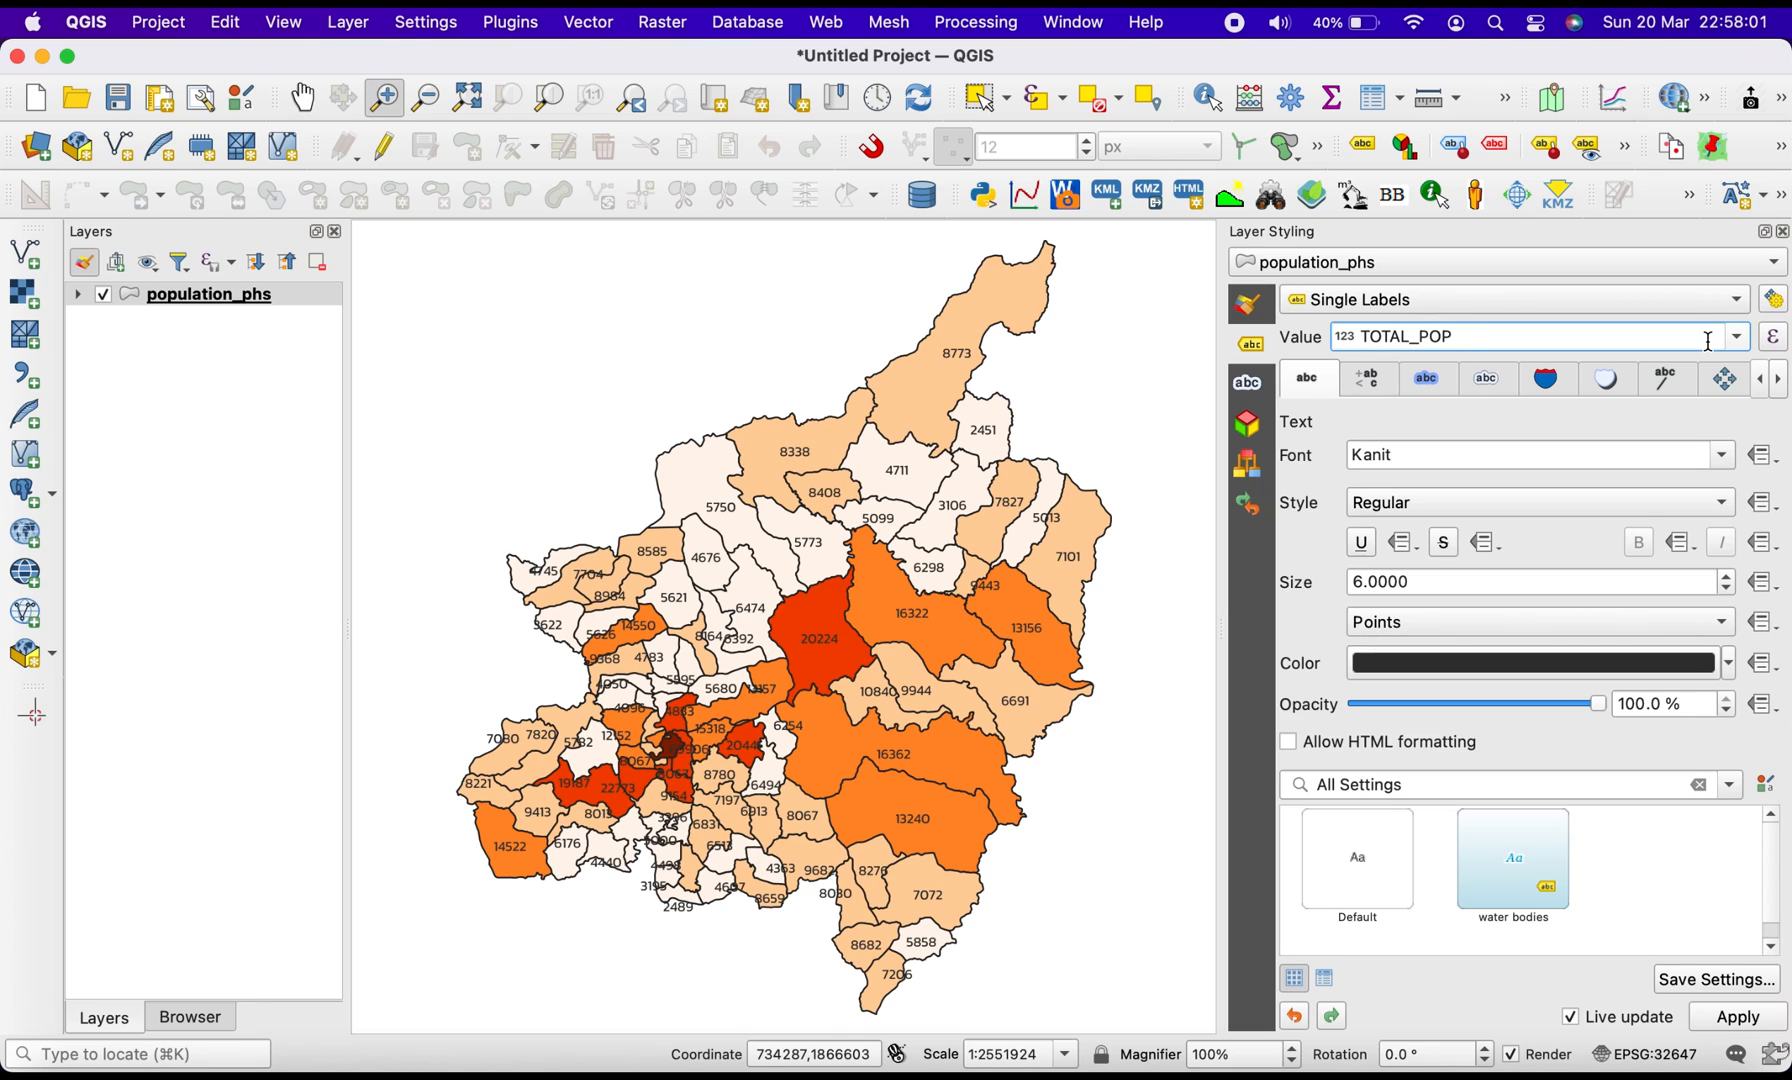
pyautogui.click(1772, 340)
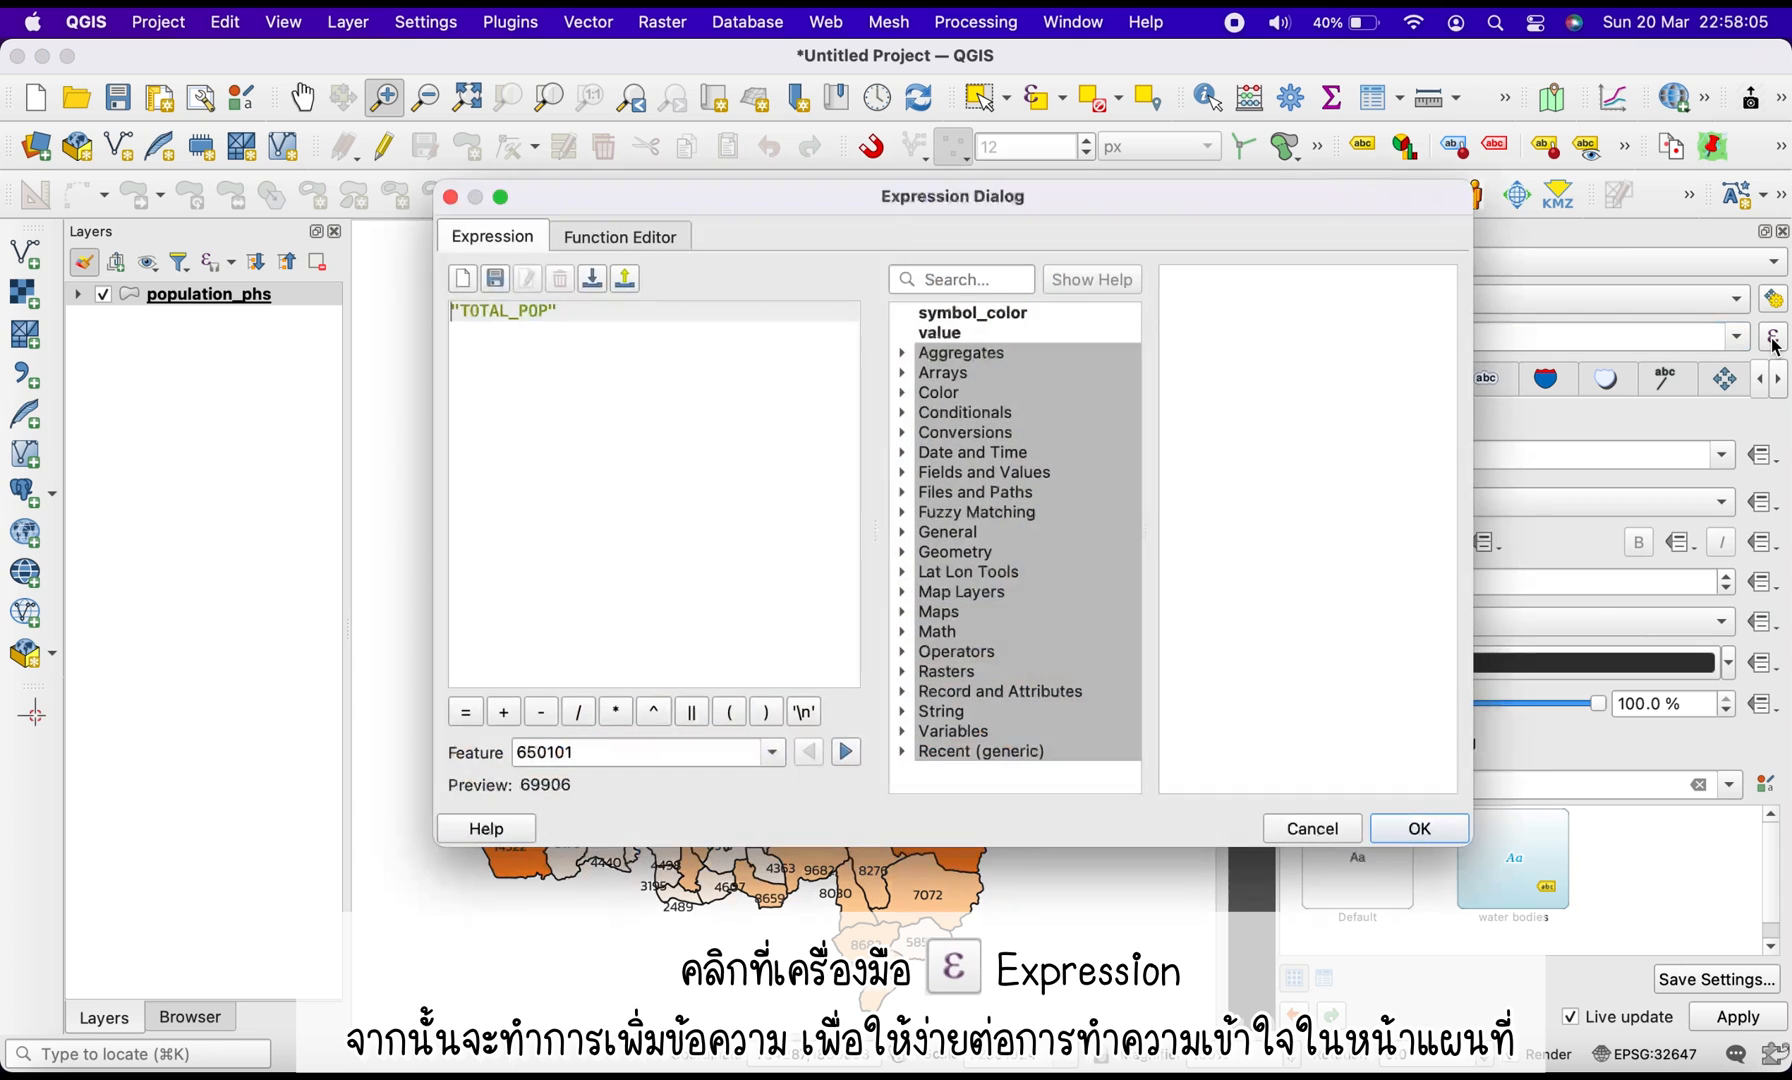
pyautogui.moveTo(787, 190); pyautogui.dragTo(1088, 272)
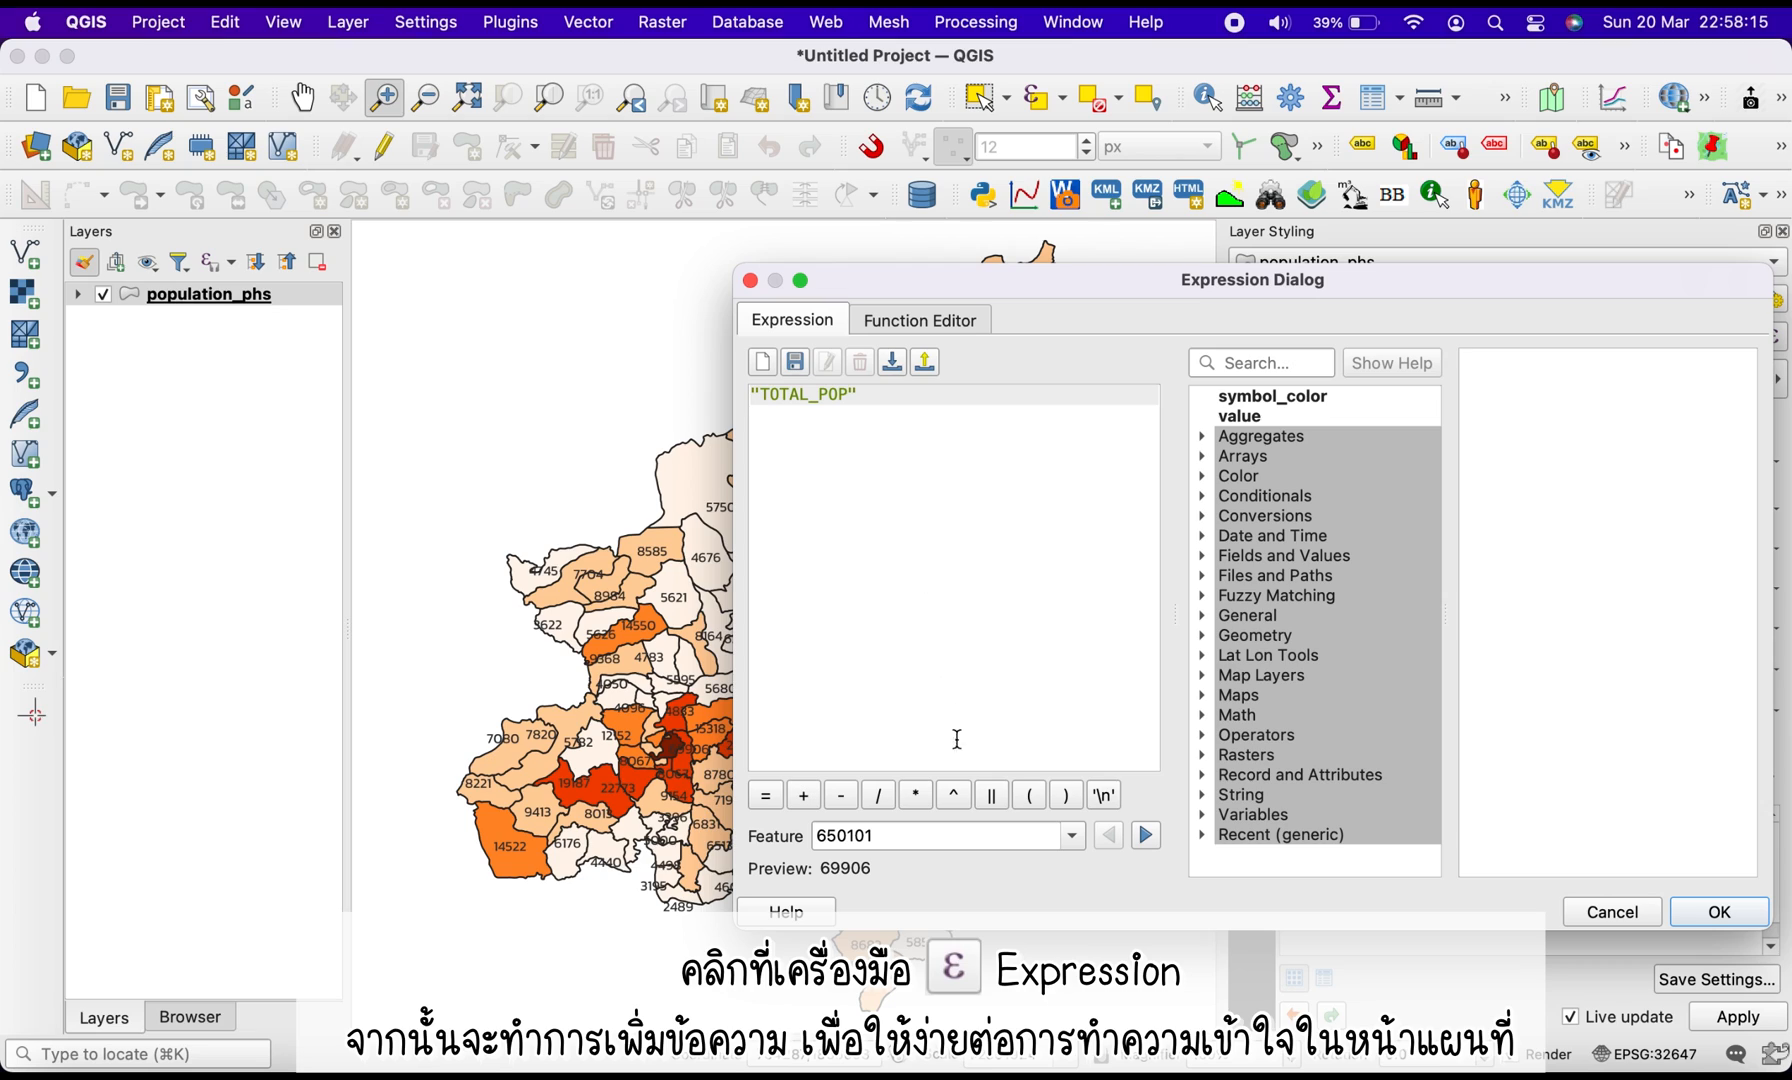
pyautogui.click(991, 795)
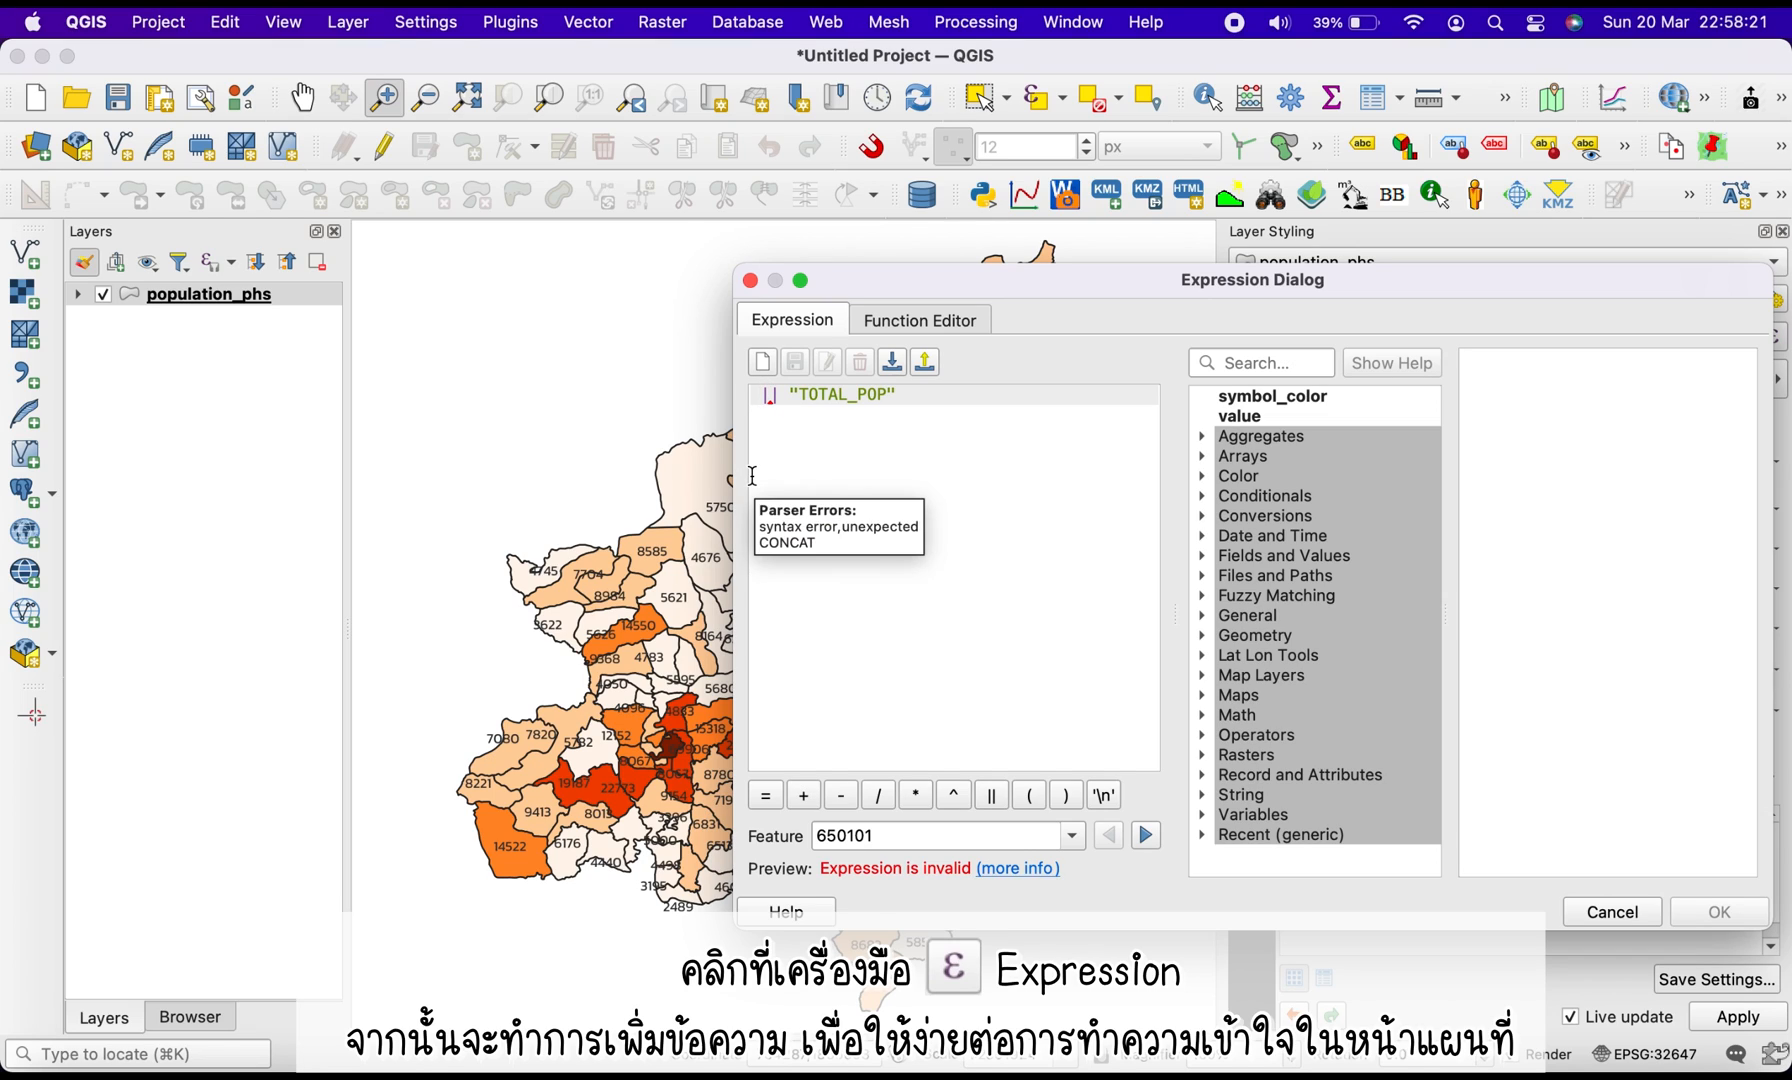
pyautogui.write("''")
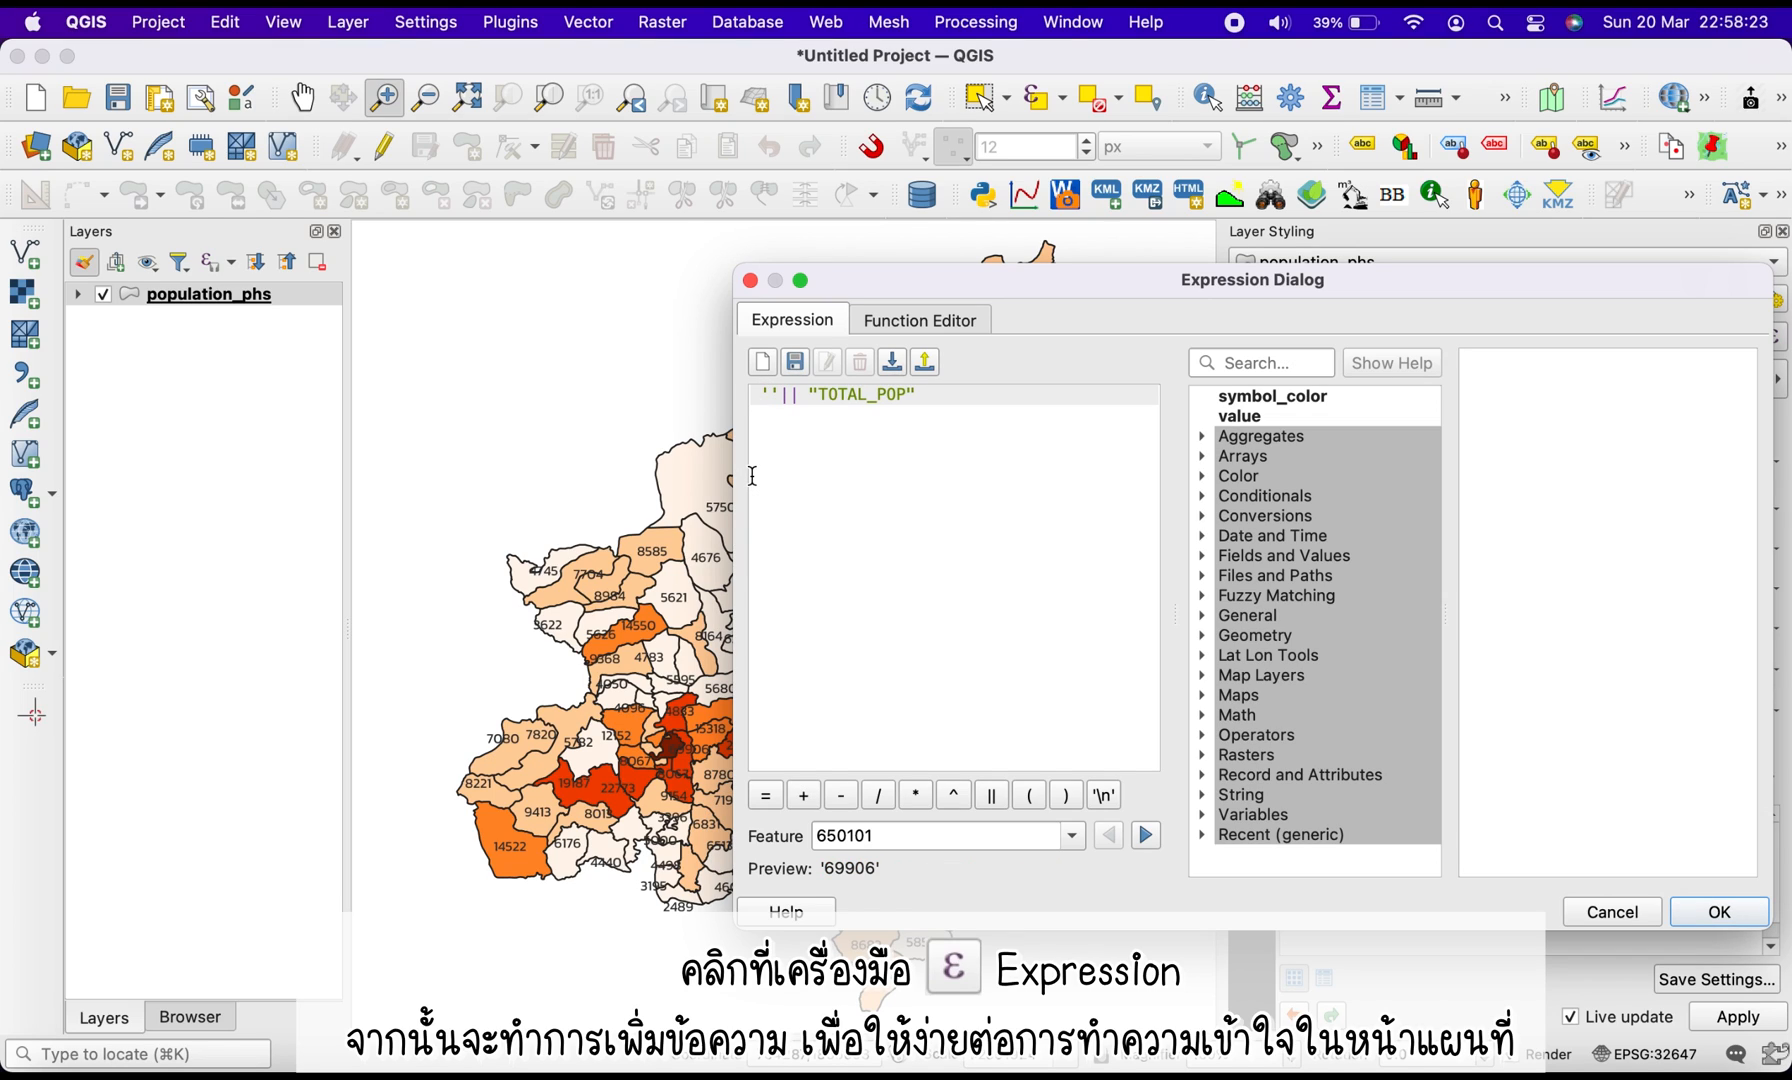
pyautogui.write('0eo;o')
pyautogui.press('BackSpace')
pyautogui.press('BackSpace')
pyautogui.press('BackSpace')
pyautogui.press('BackSpace')
pyautogui.press('BackSpace')
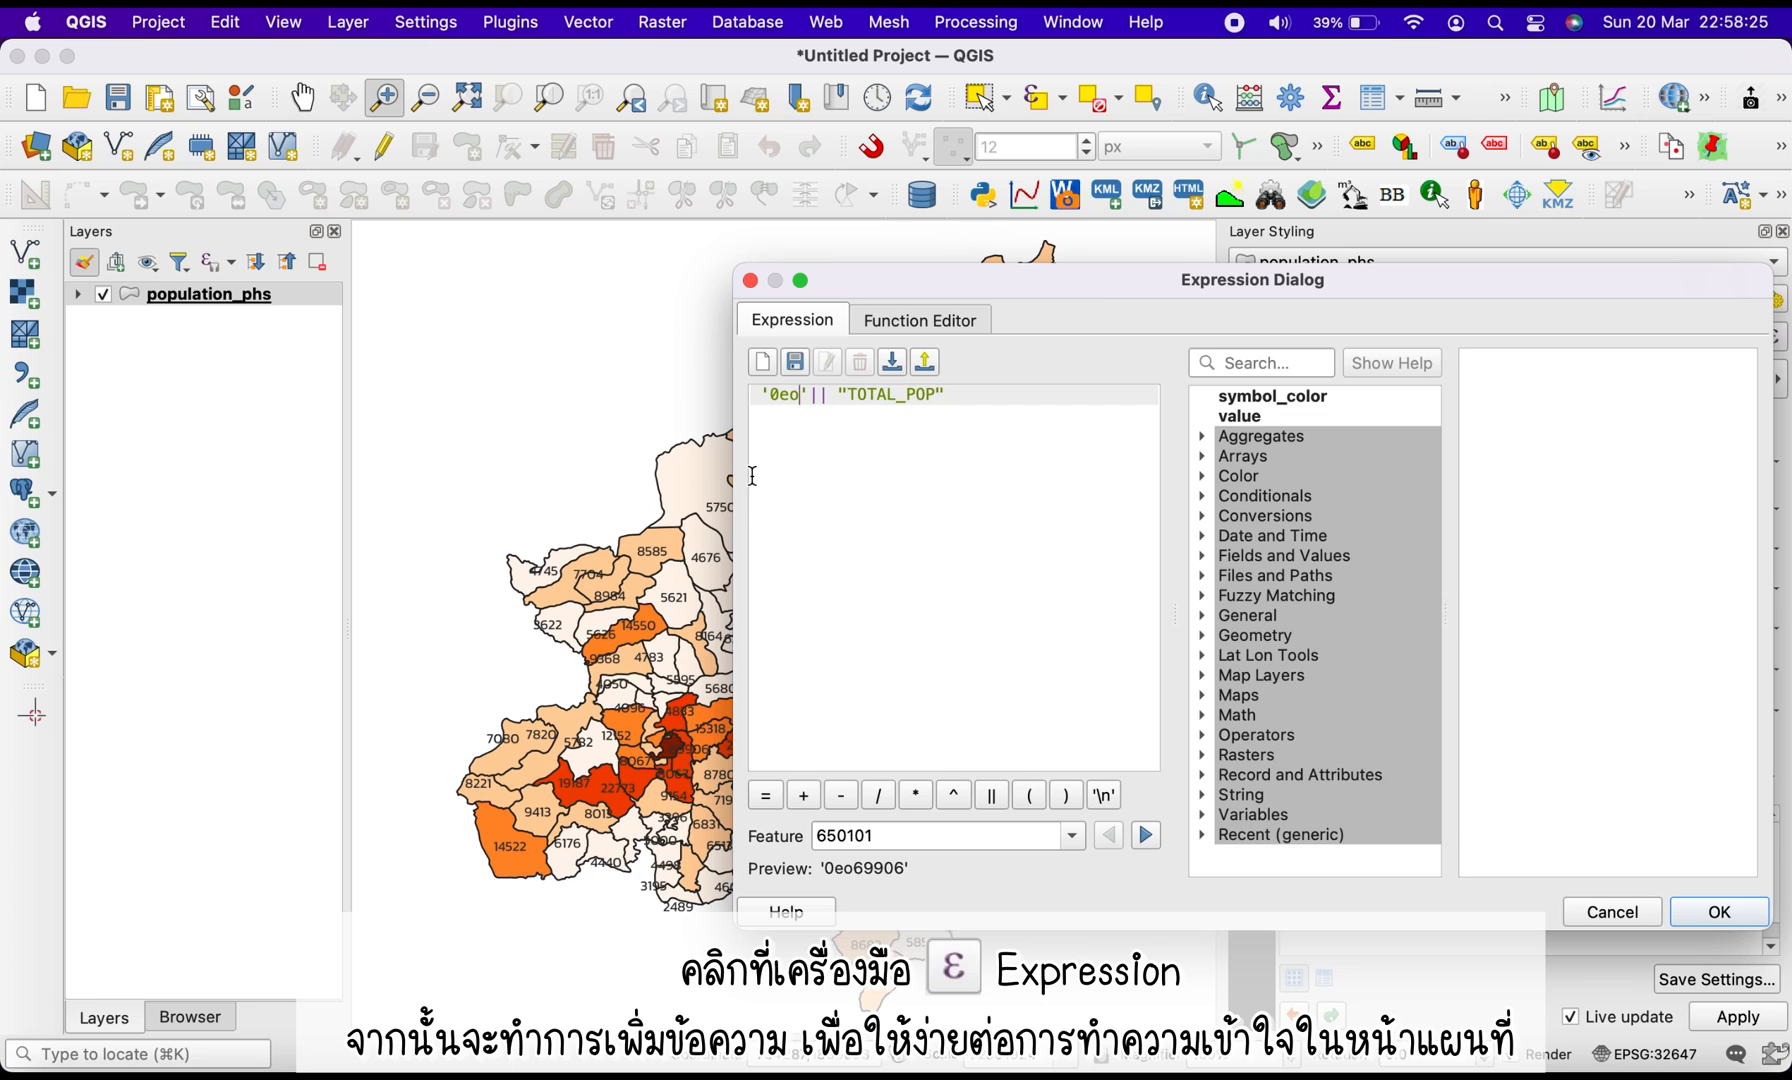
# Fill the empty string before "TOTAL_POP" with the text 'จำนวนประชากรทั้งหมด: '
pyautogui.write('จำนวน')
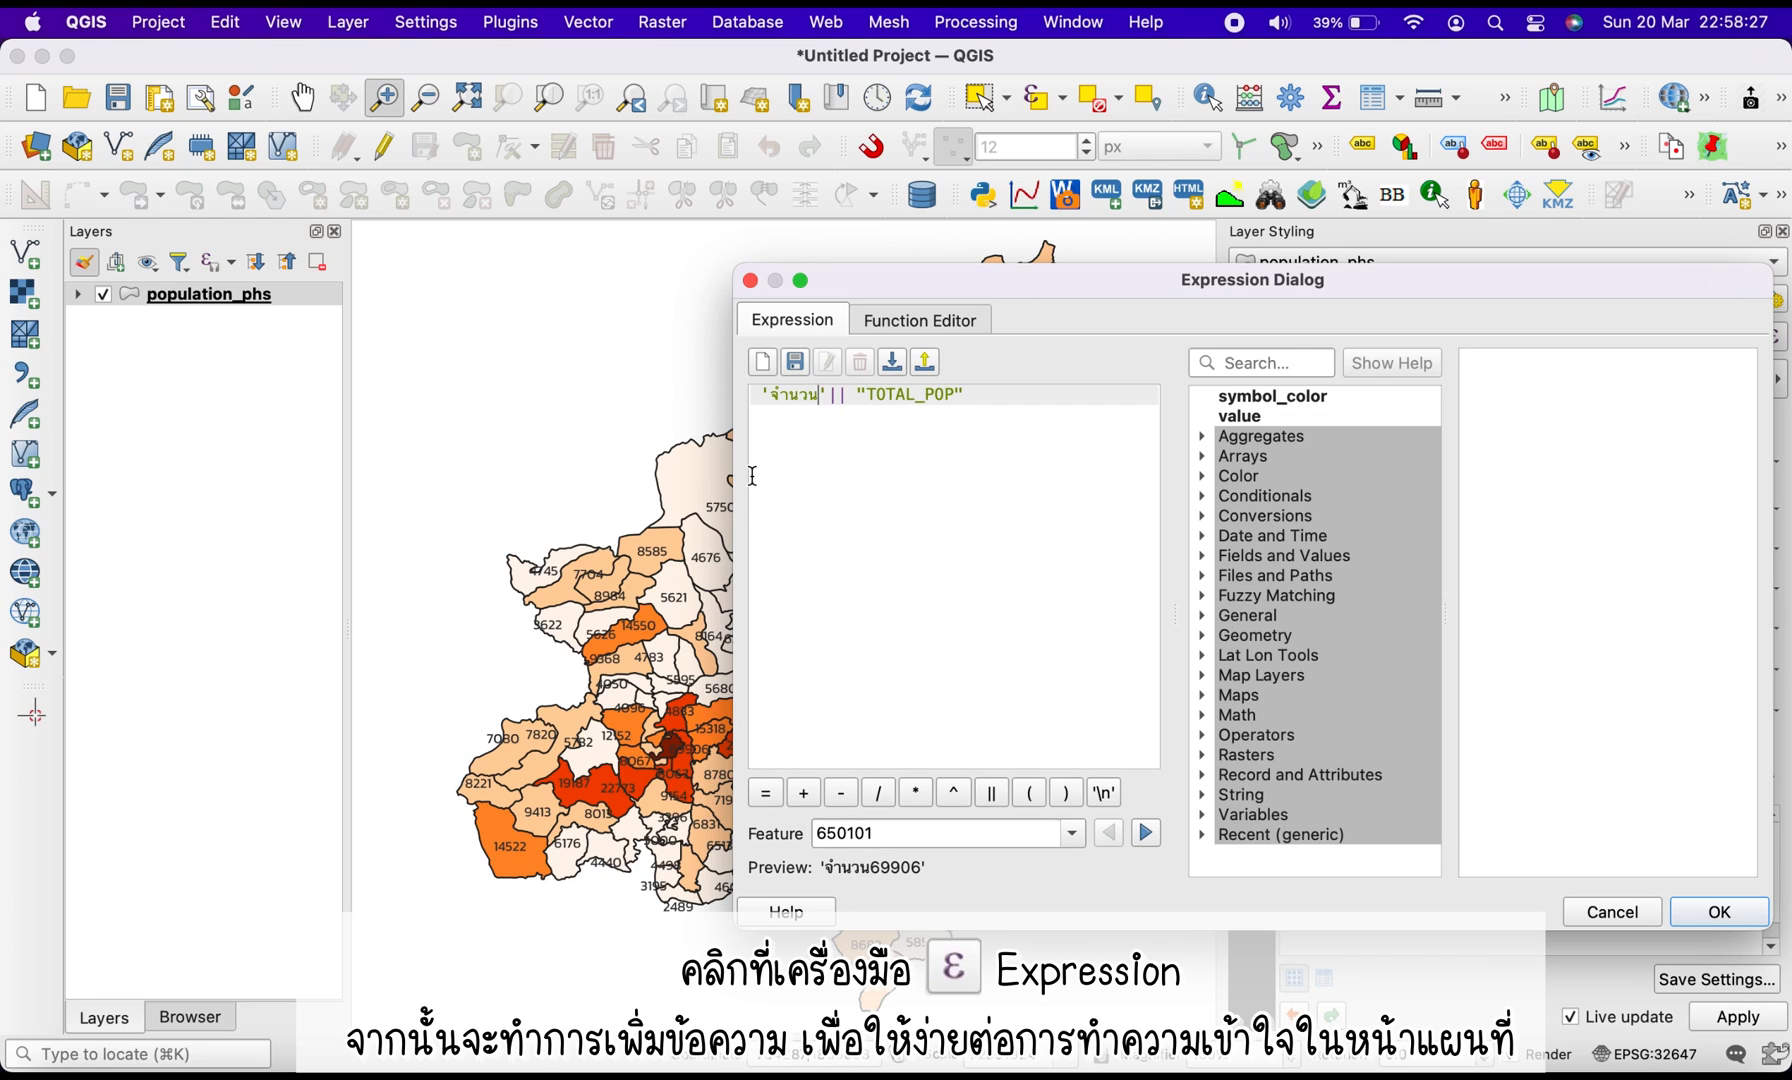
pyautogui.write('ประชากร')
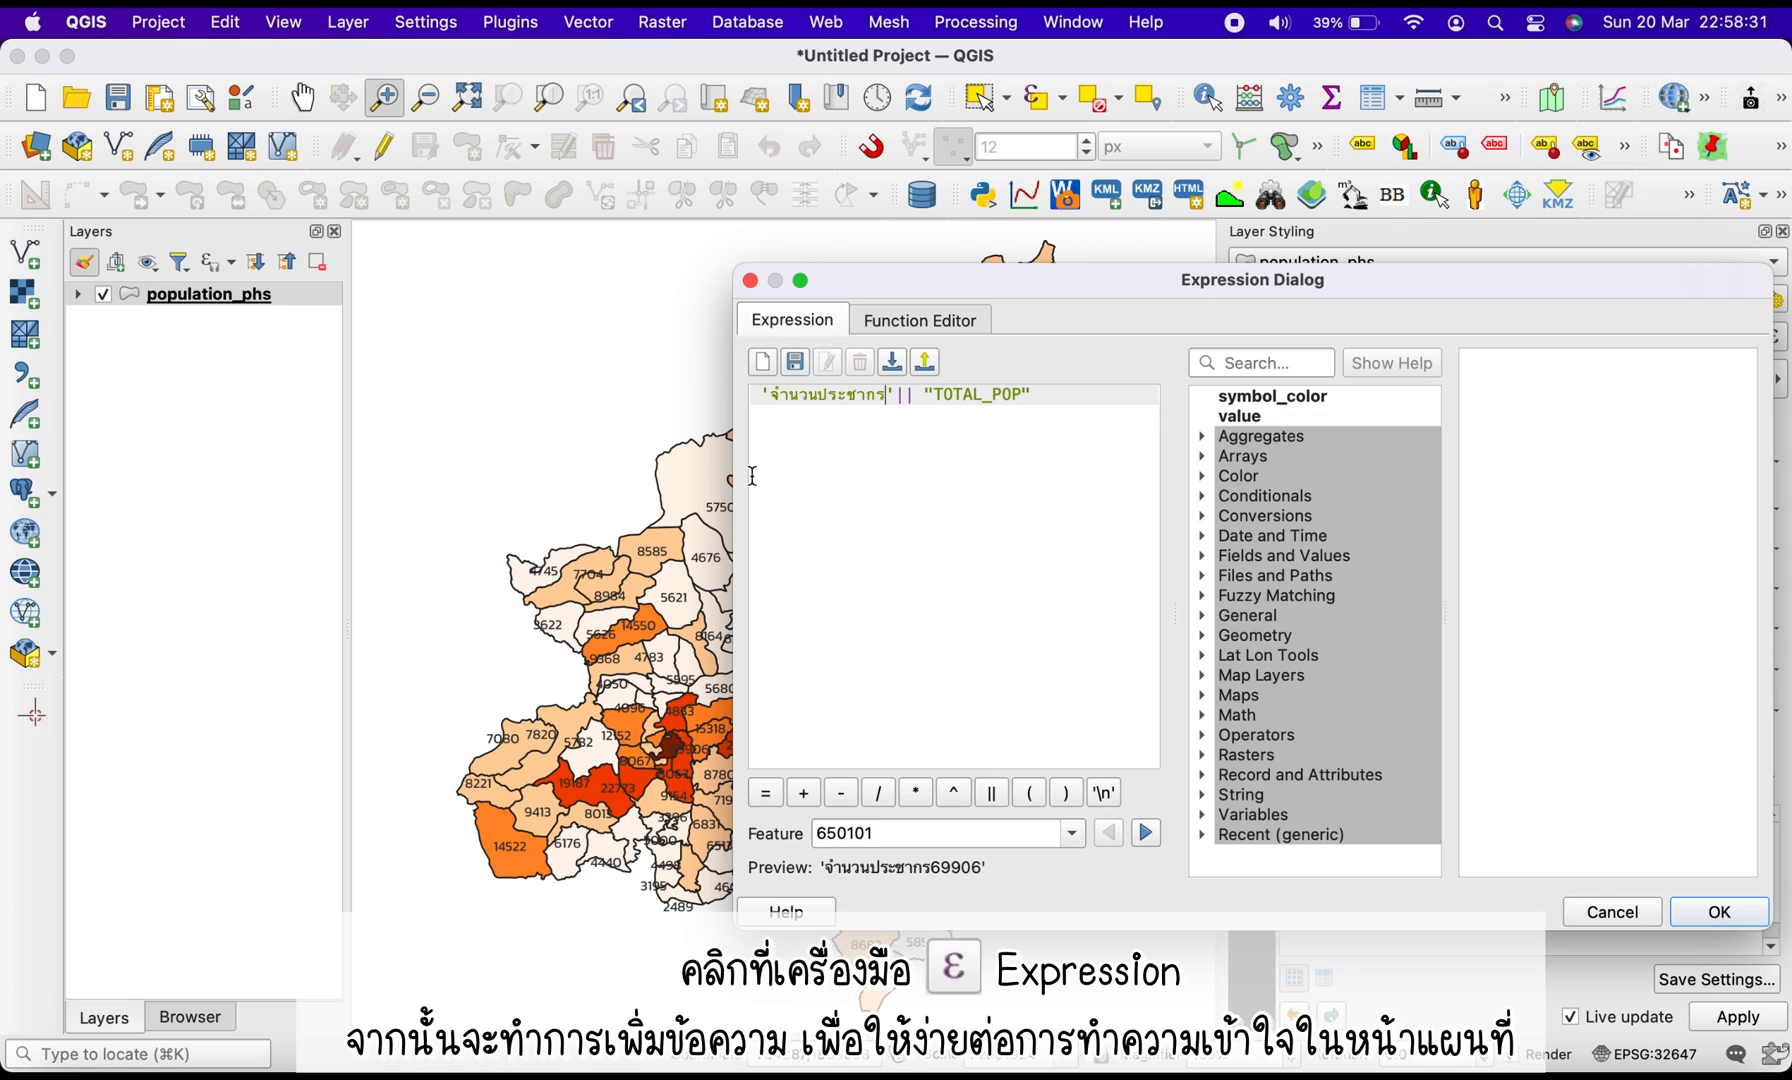
pyautogui.write('ทั้งหมด')
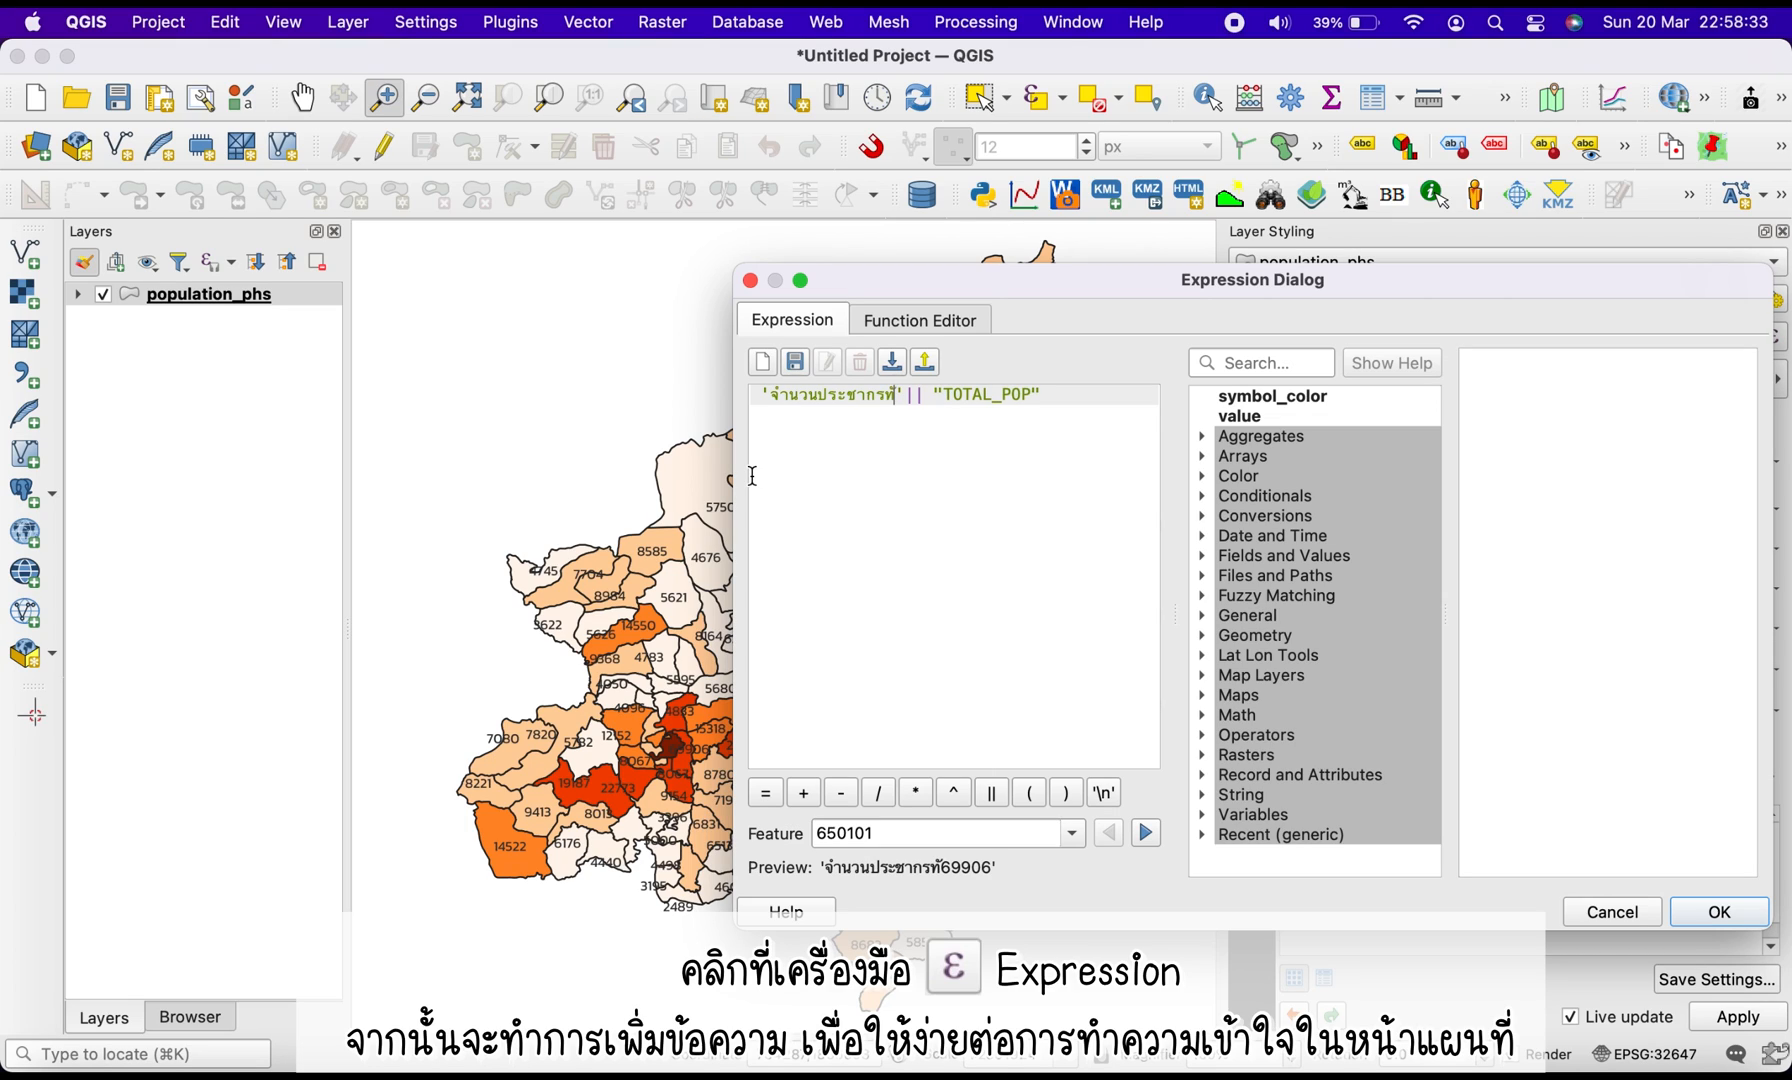
pyautogui.write(':')
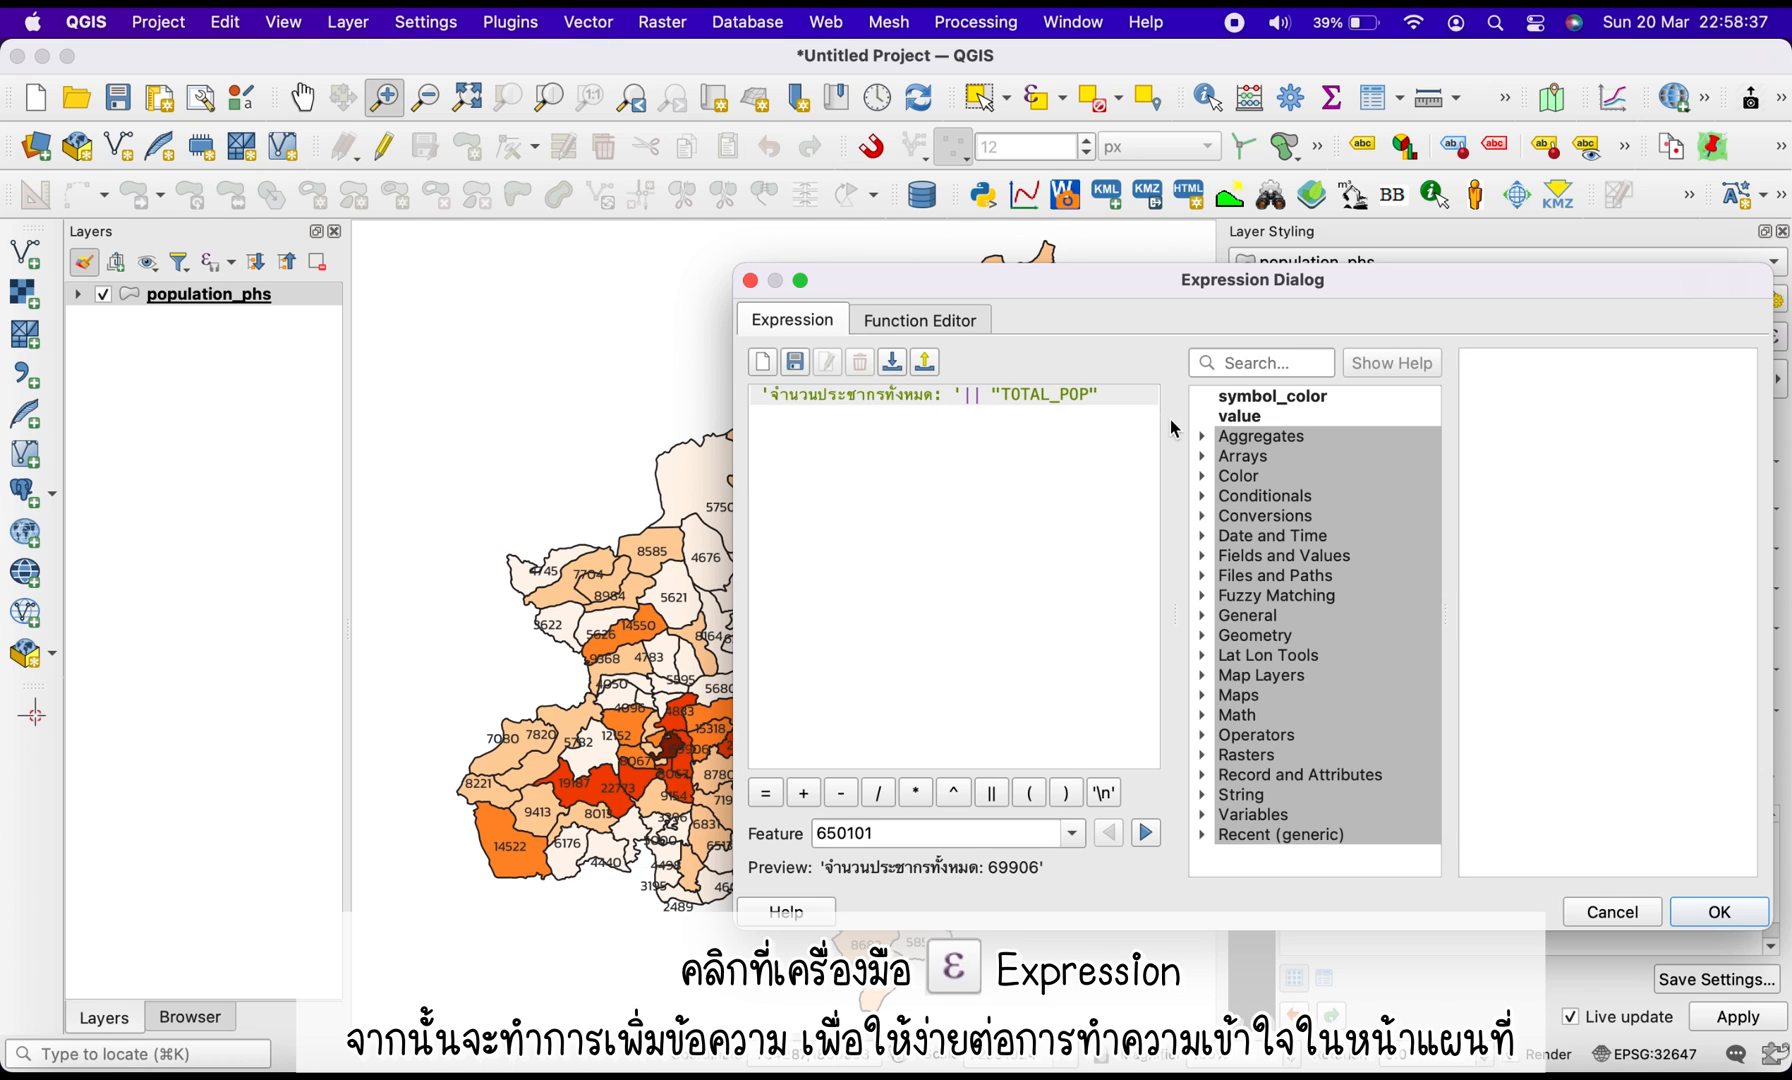
# Append the text ' คน' after "TOTAL_POP" in the expression using the || operator
pyautogui.click(992, 797)
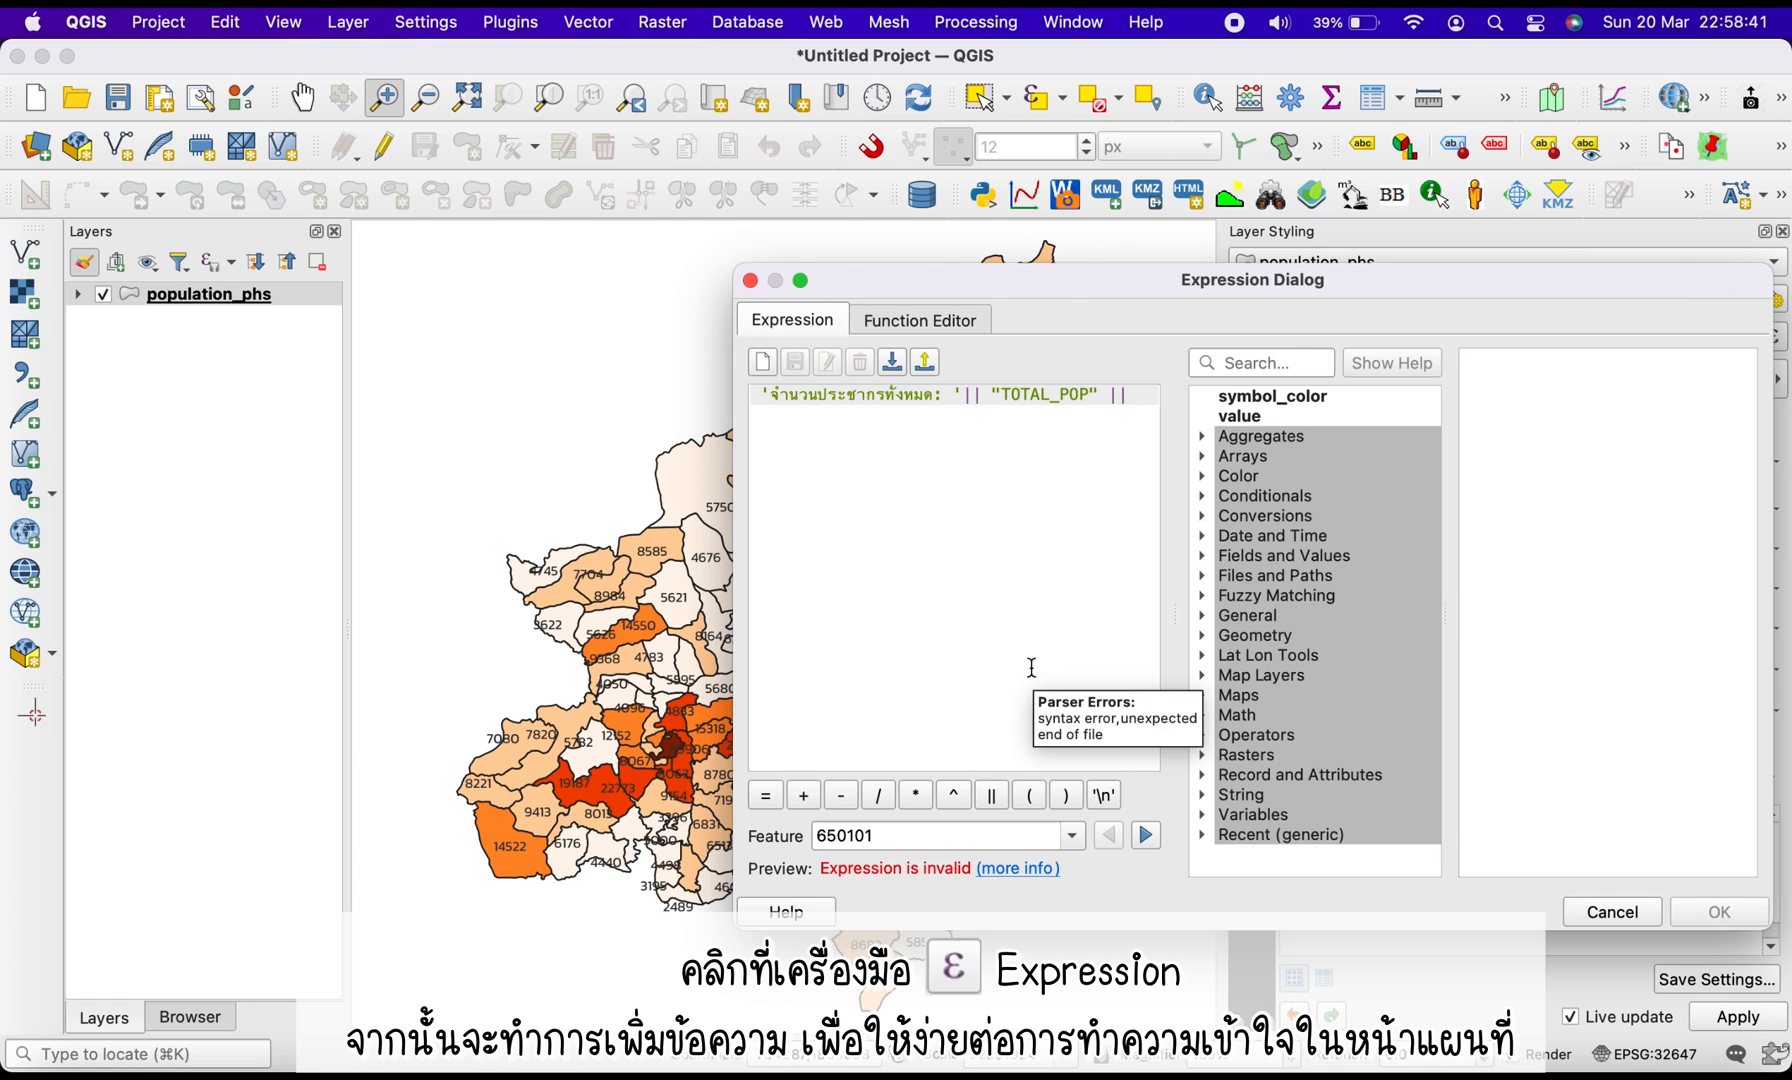
pyautogui.write("'")
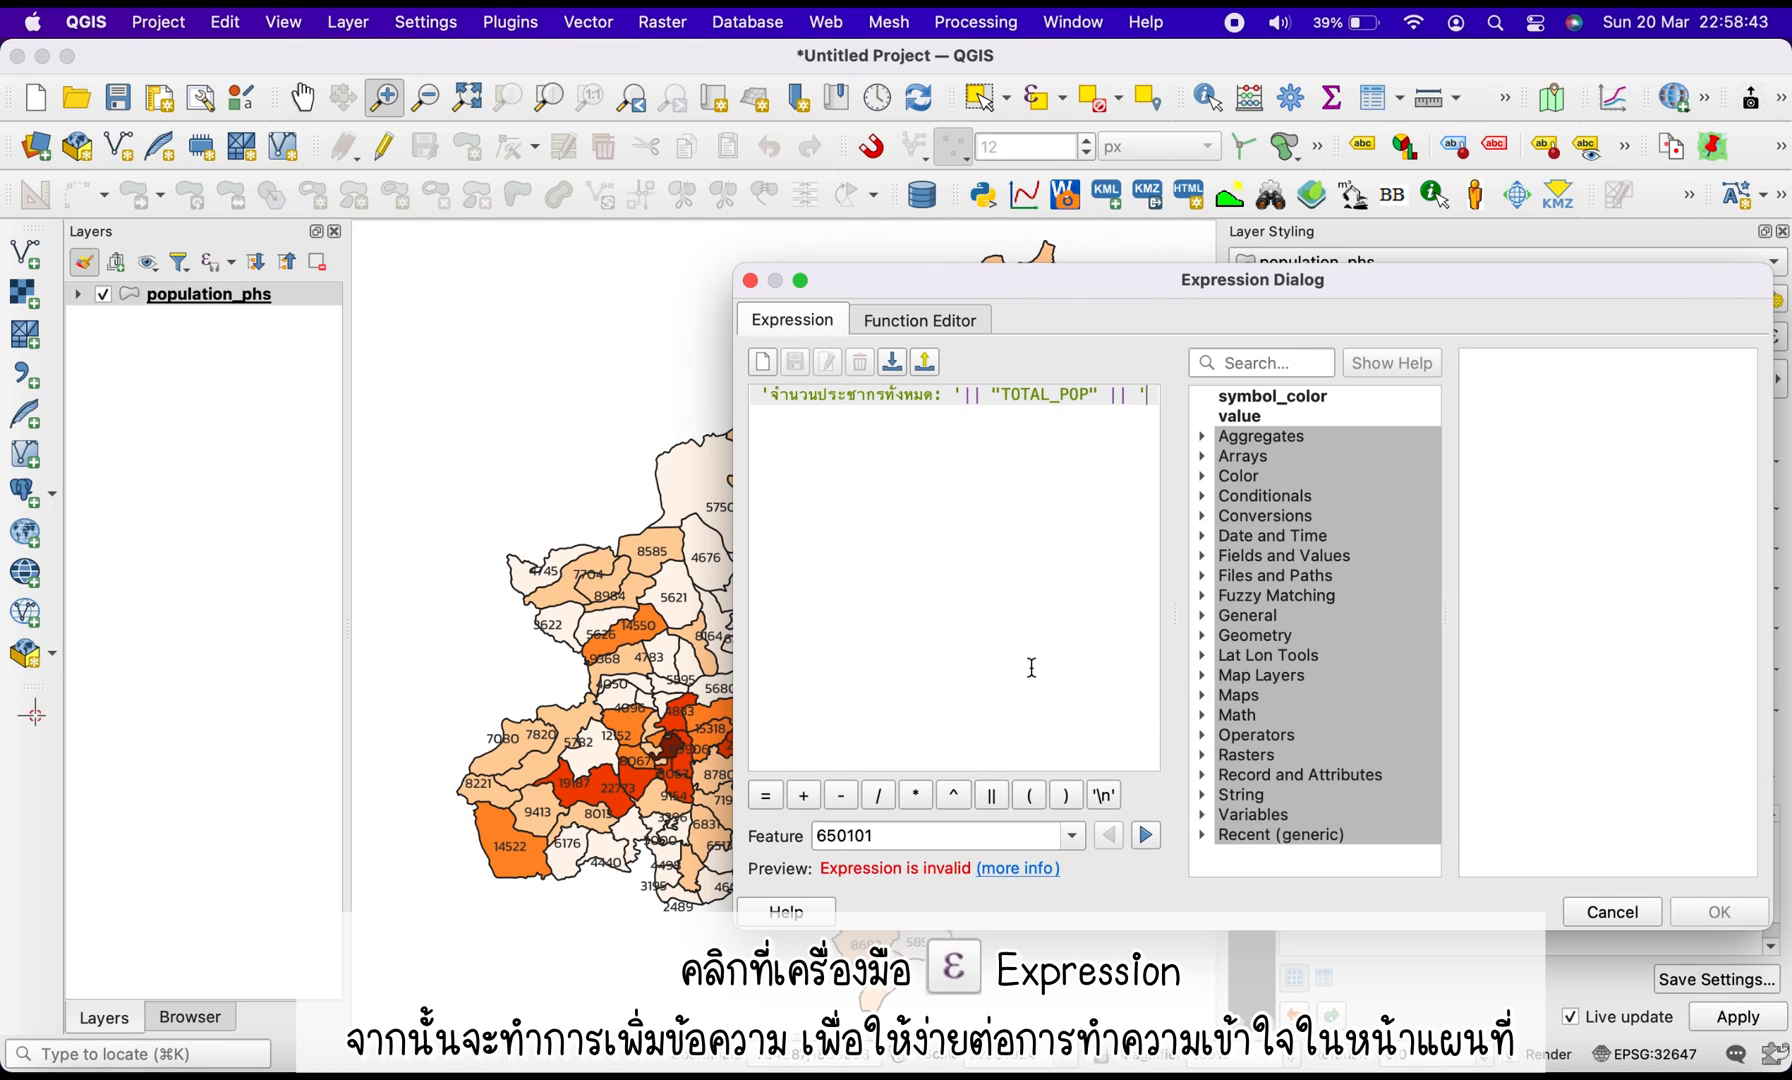
pyautogui.write("'")
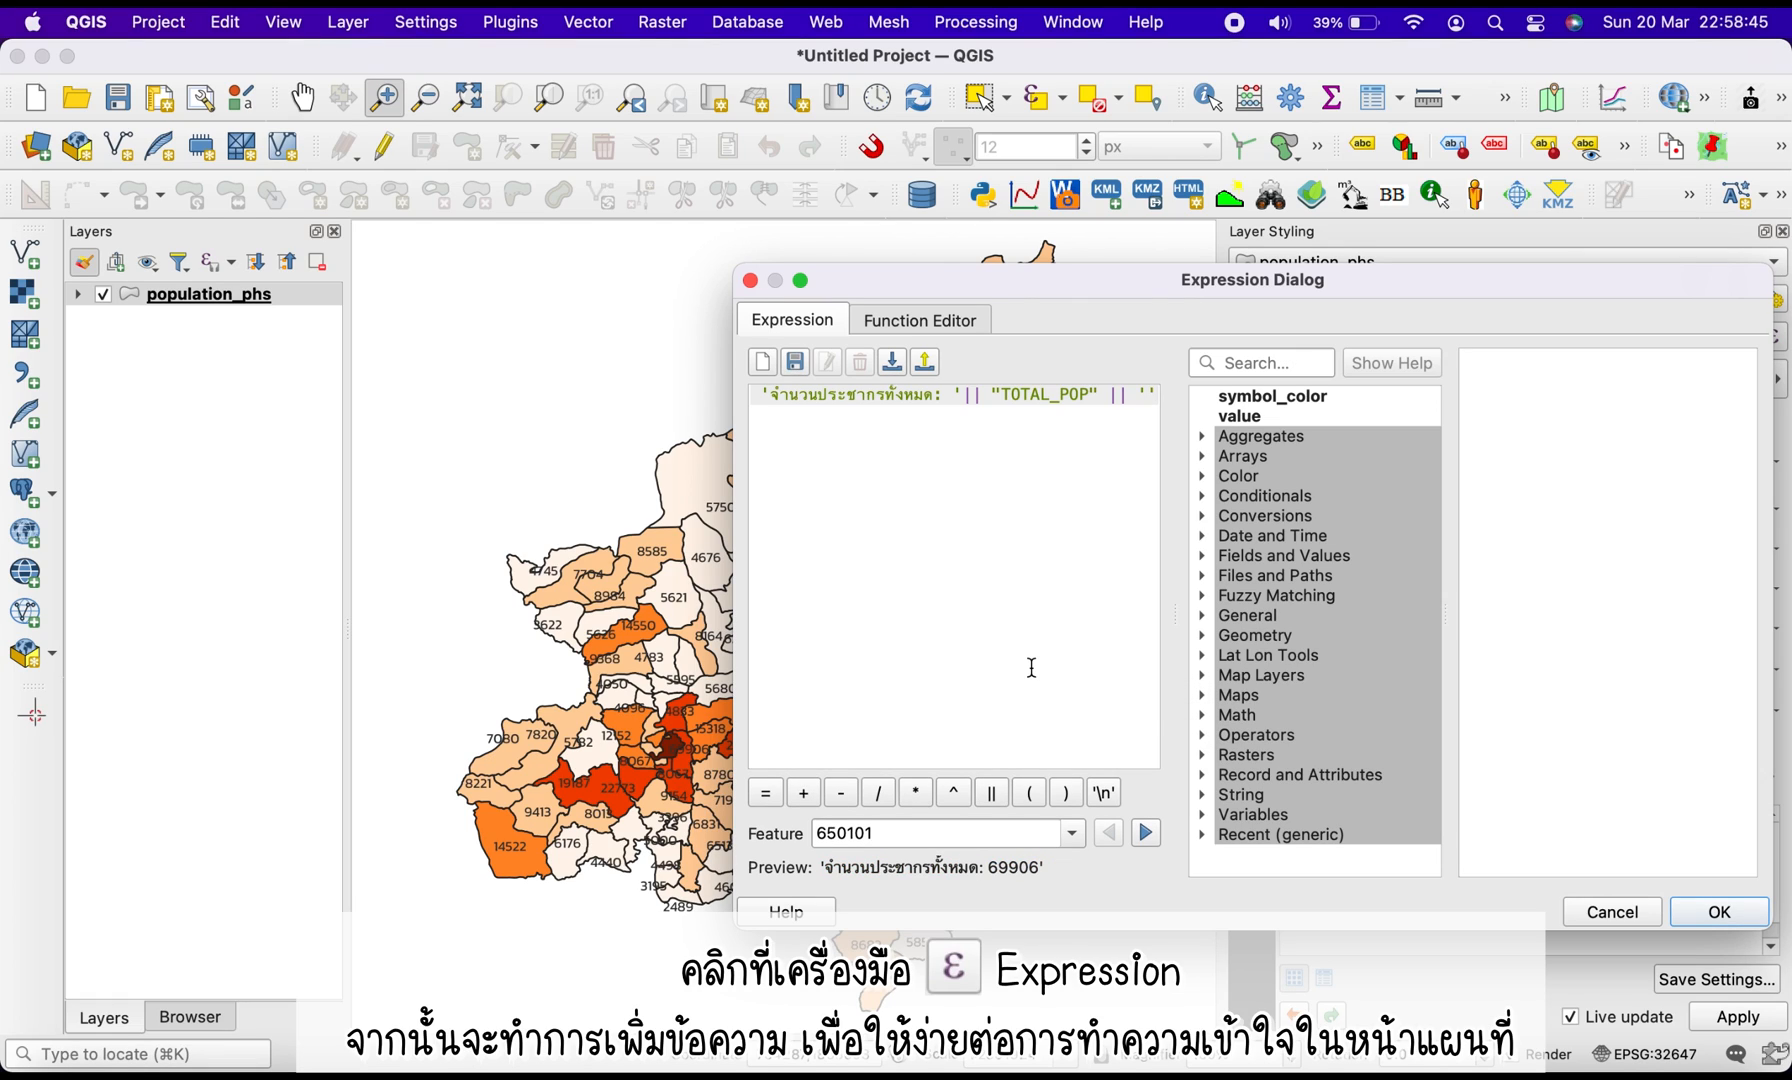
pyautogui.write('คน')
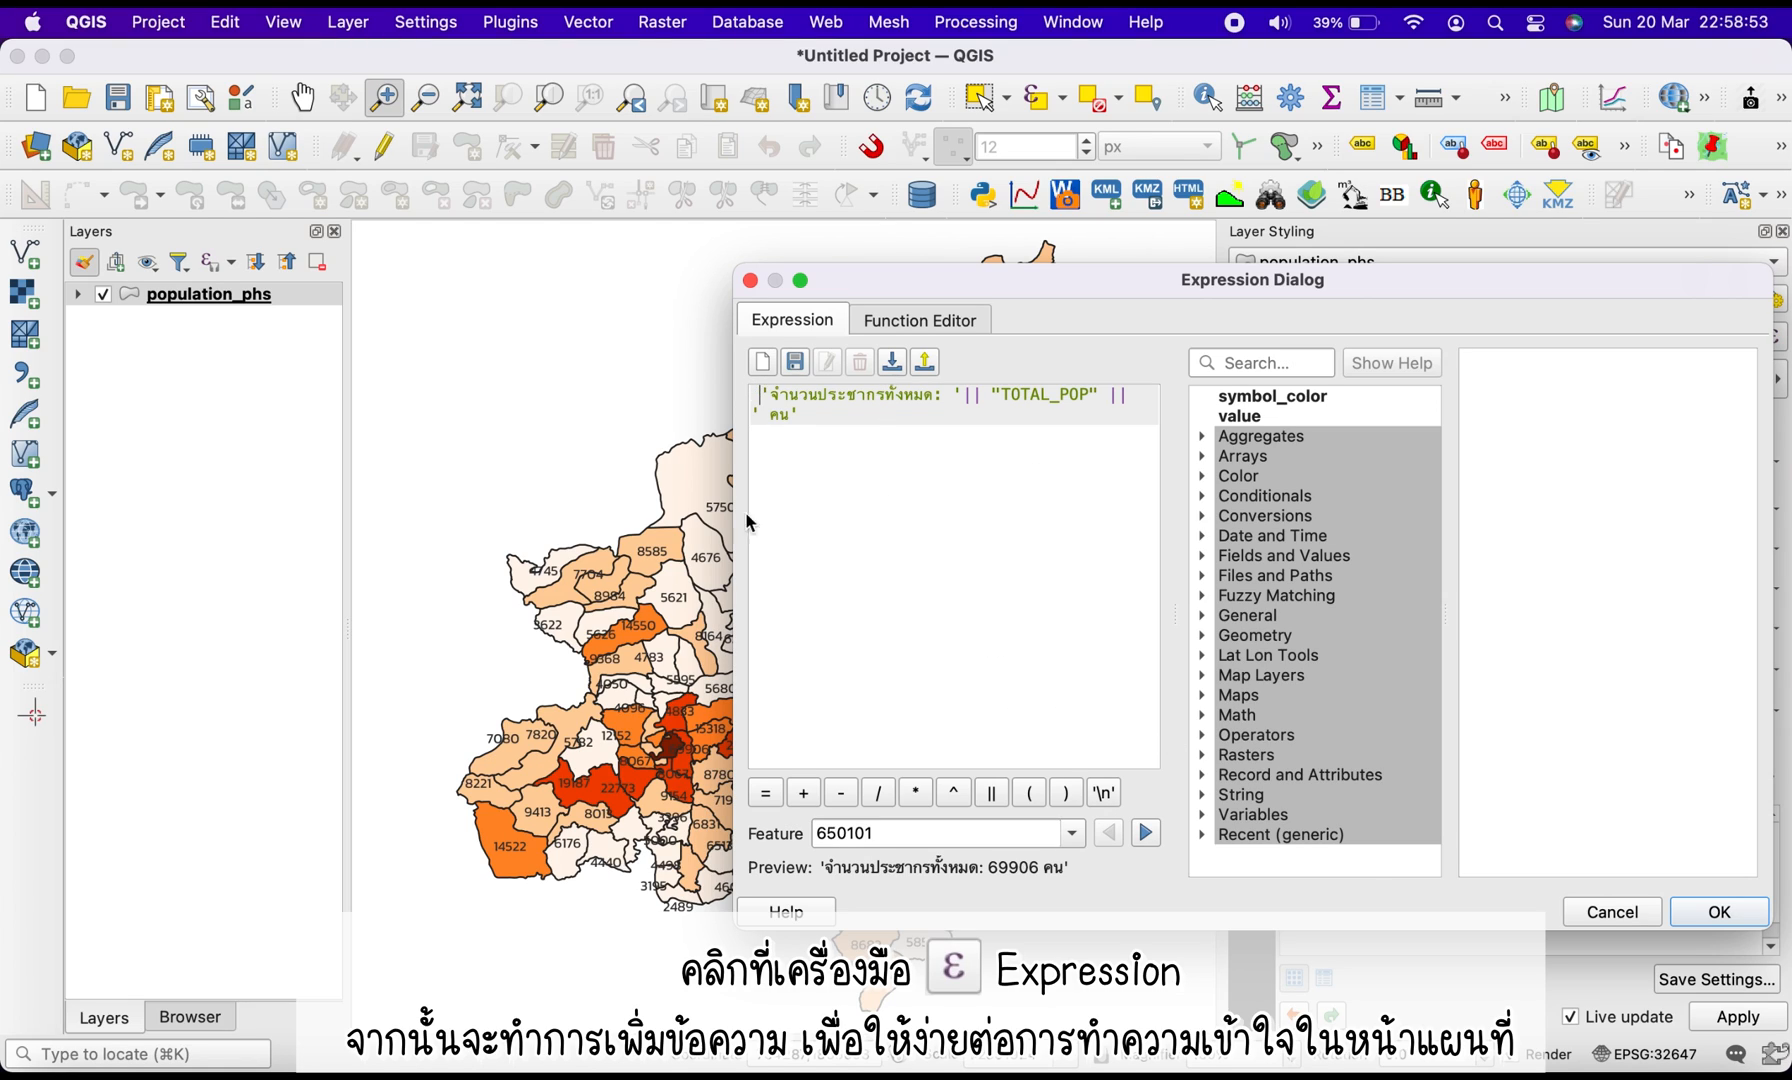
# Add an empty line above the label expression and remove the leading space before its first string
pyautogui.press('Return')
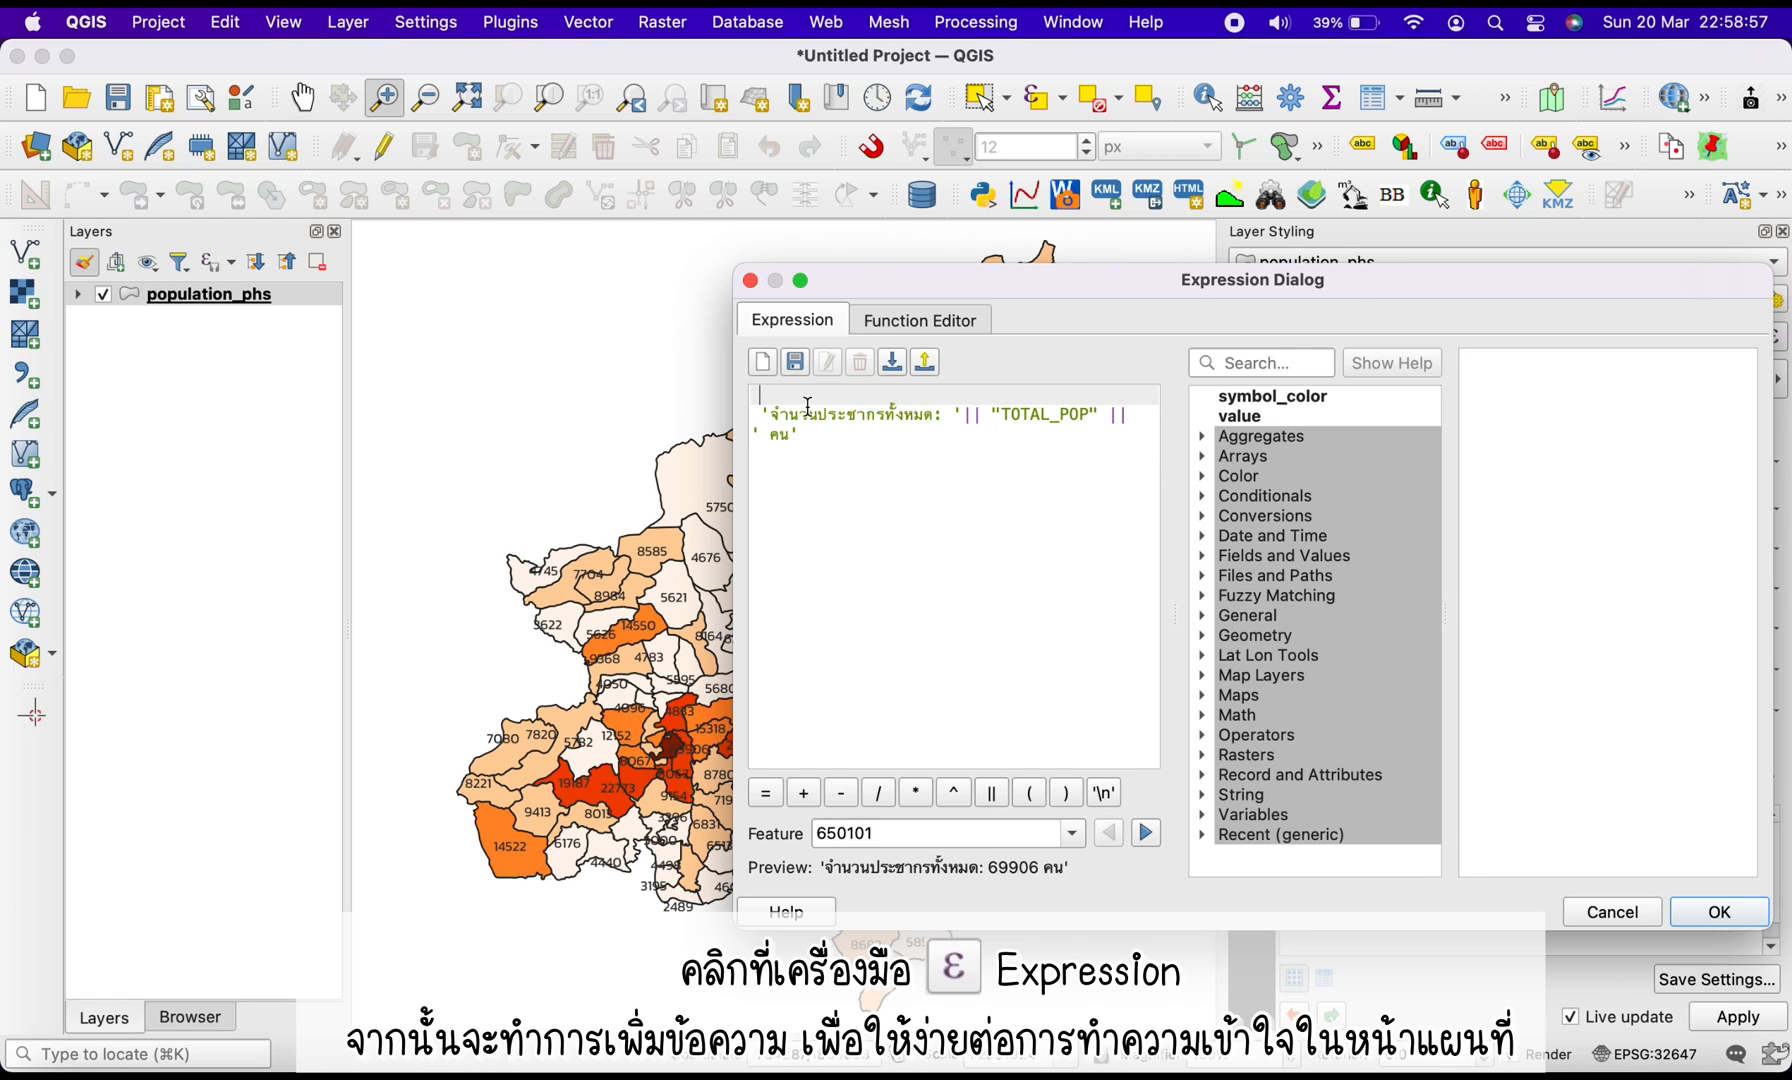
pyautogui.press('Delete')
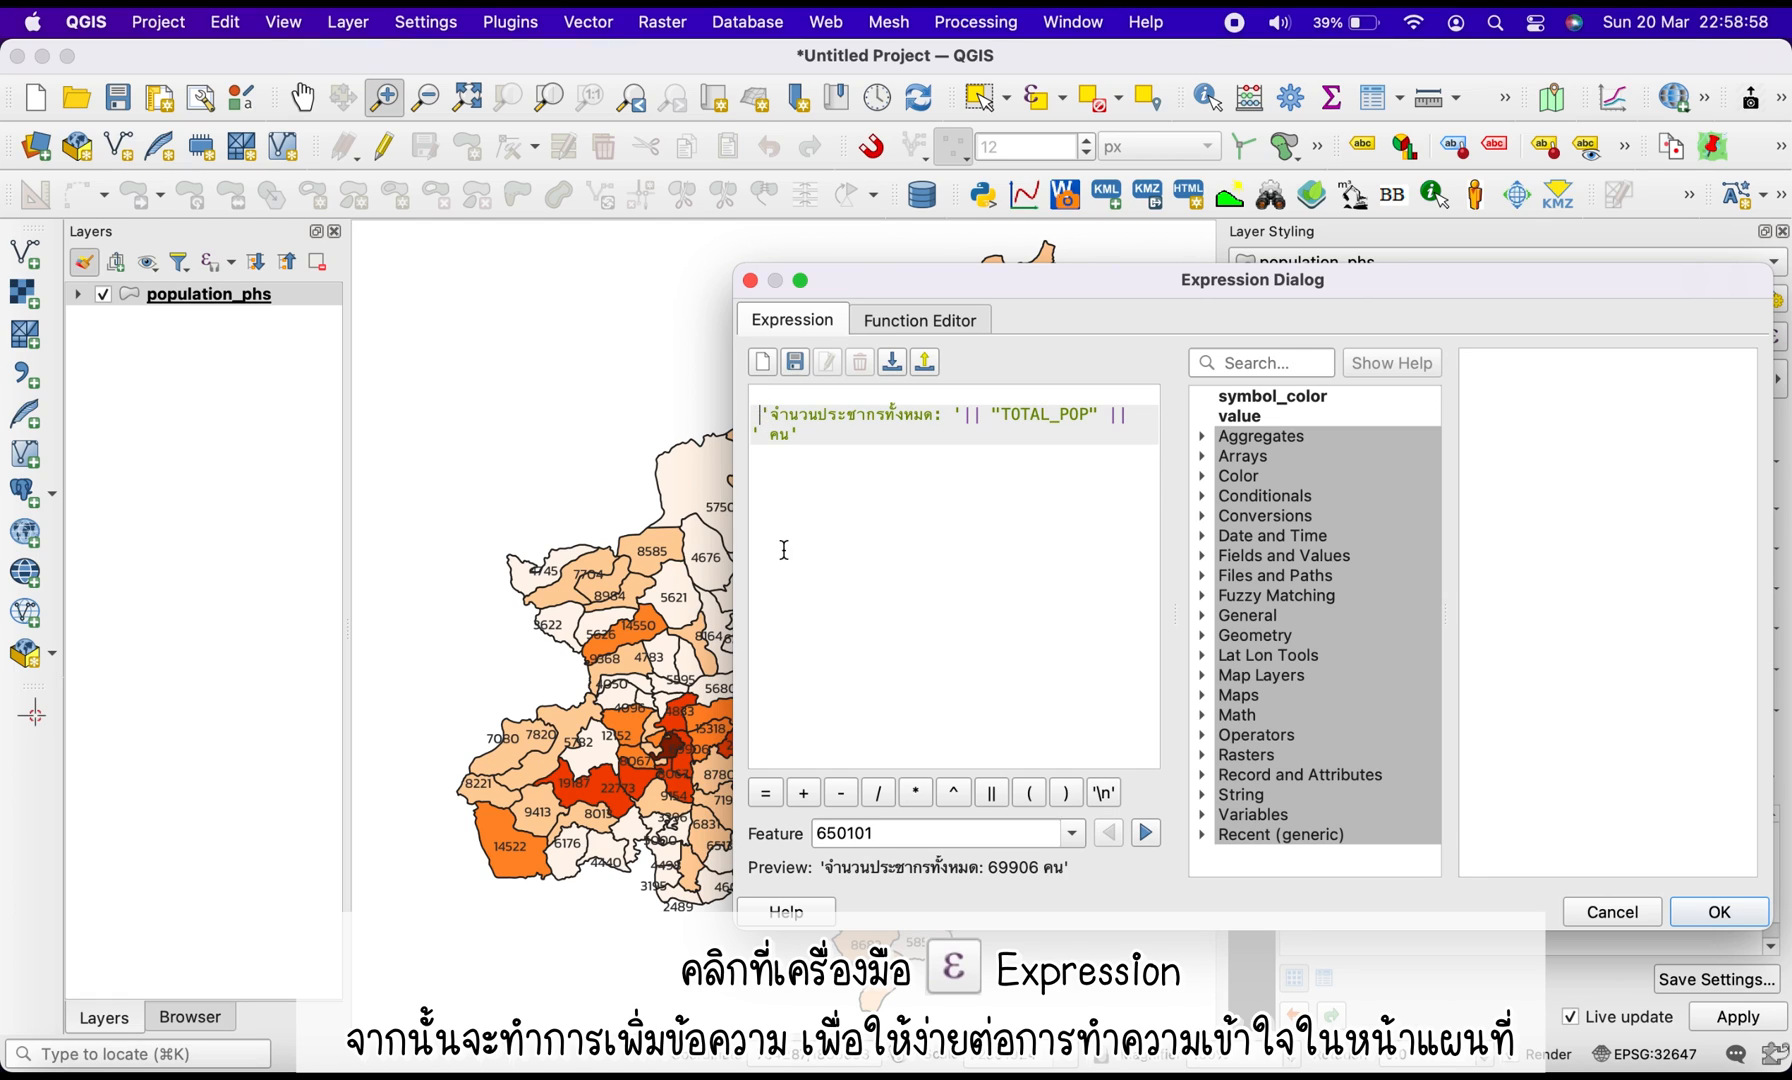
pyautogui.click(999, 795)
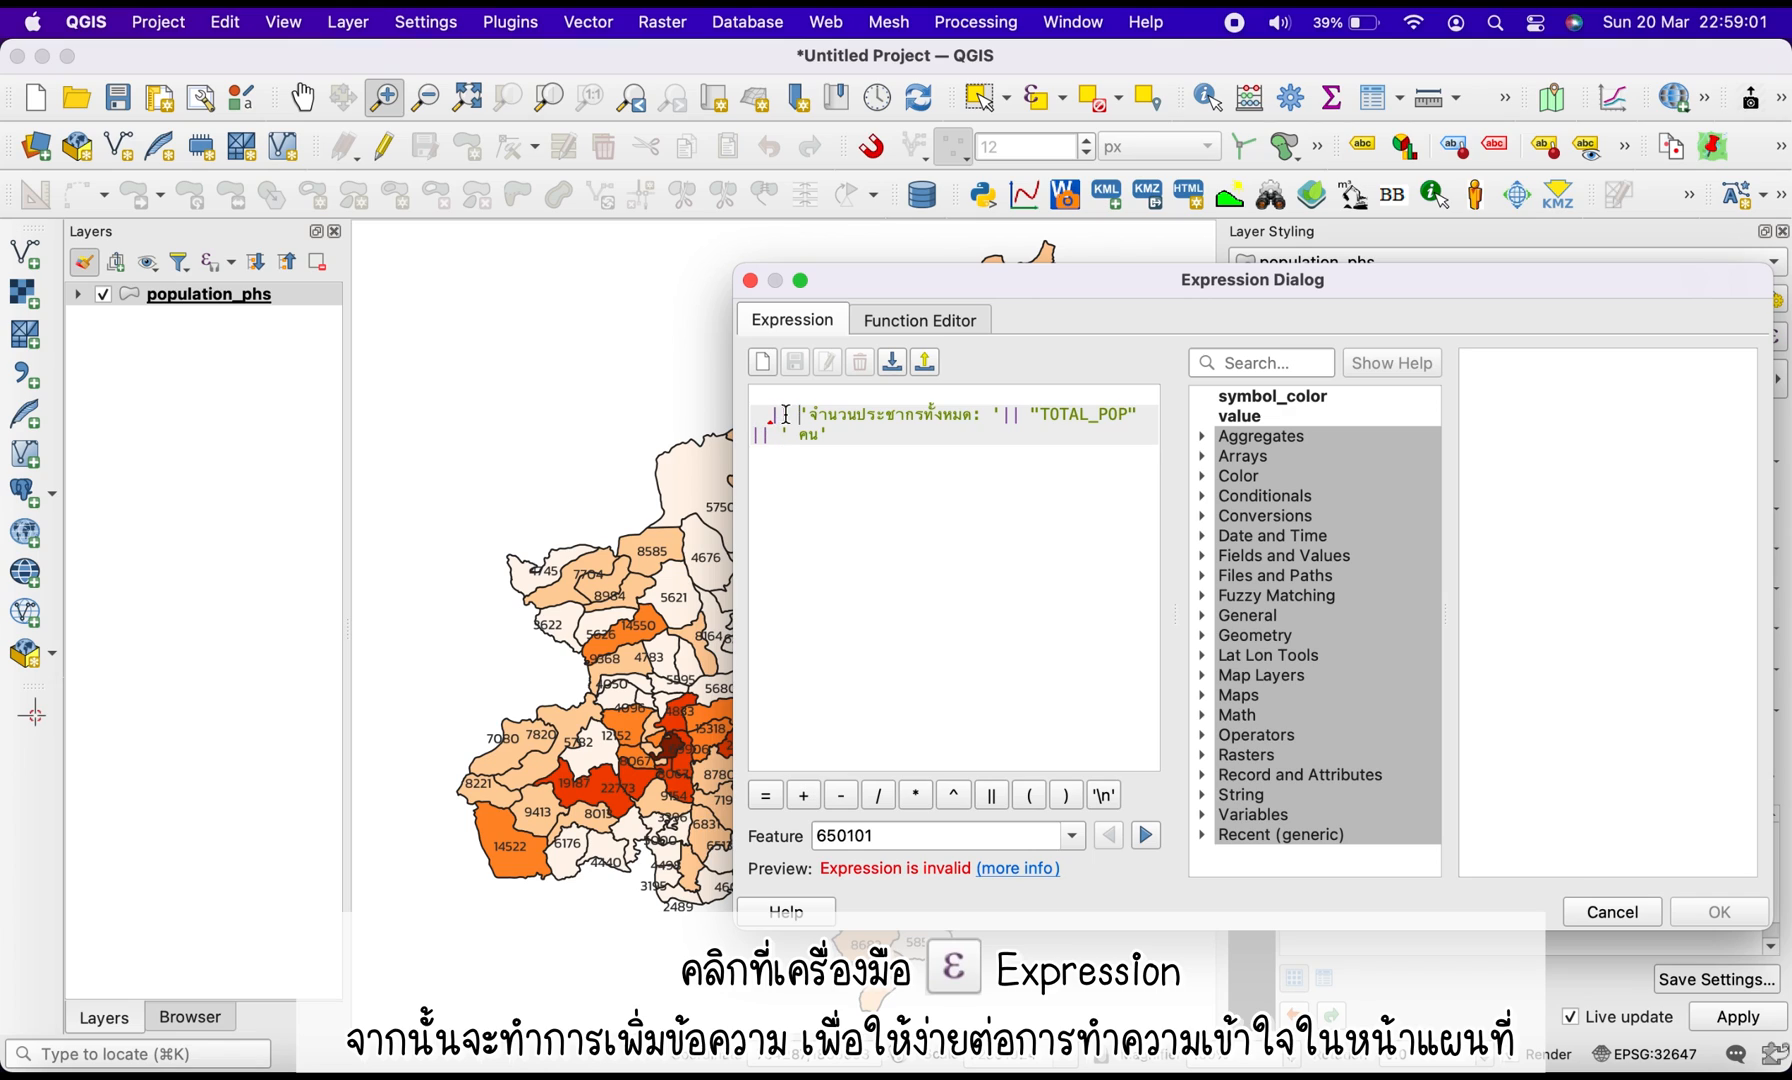
pyautogui.press('BackSpace')
pyautogui.press('BackSpace')
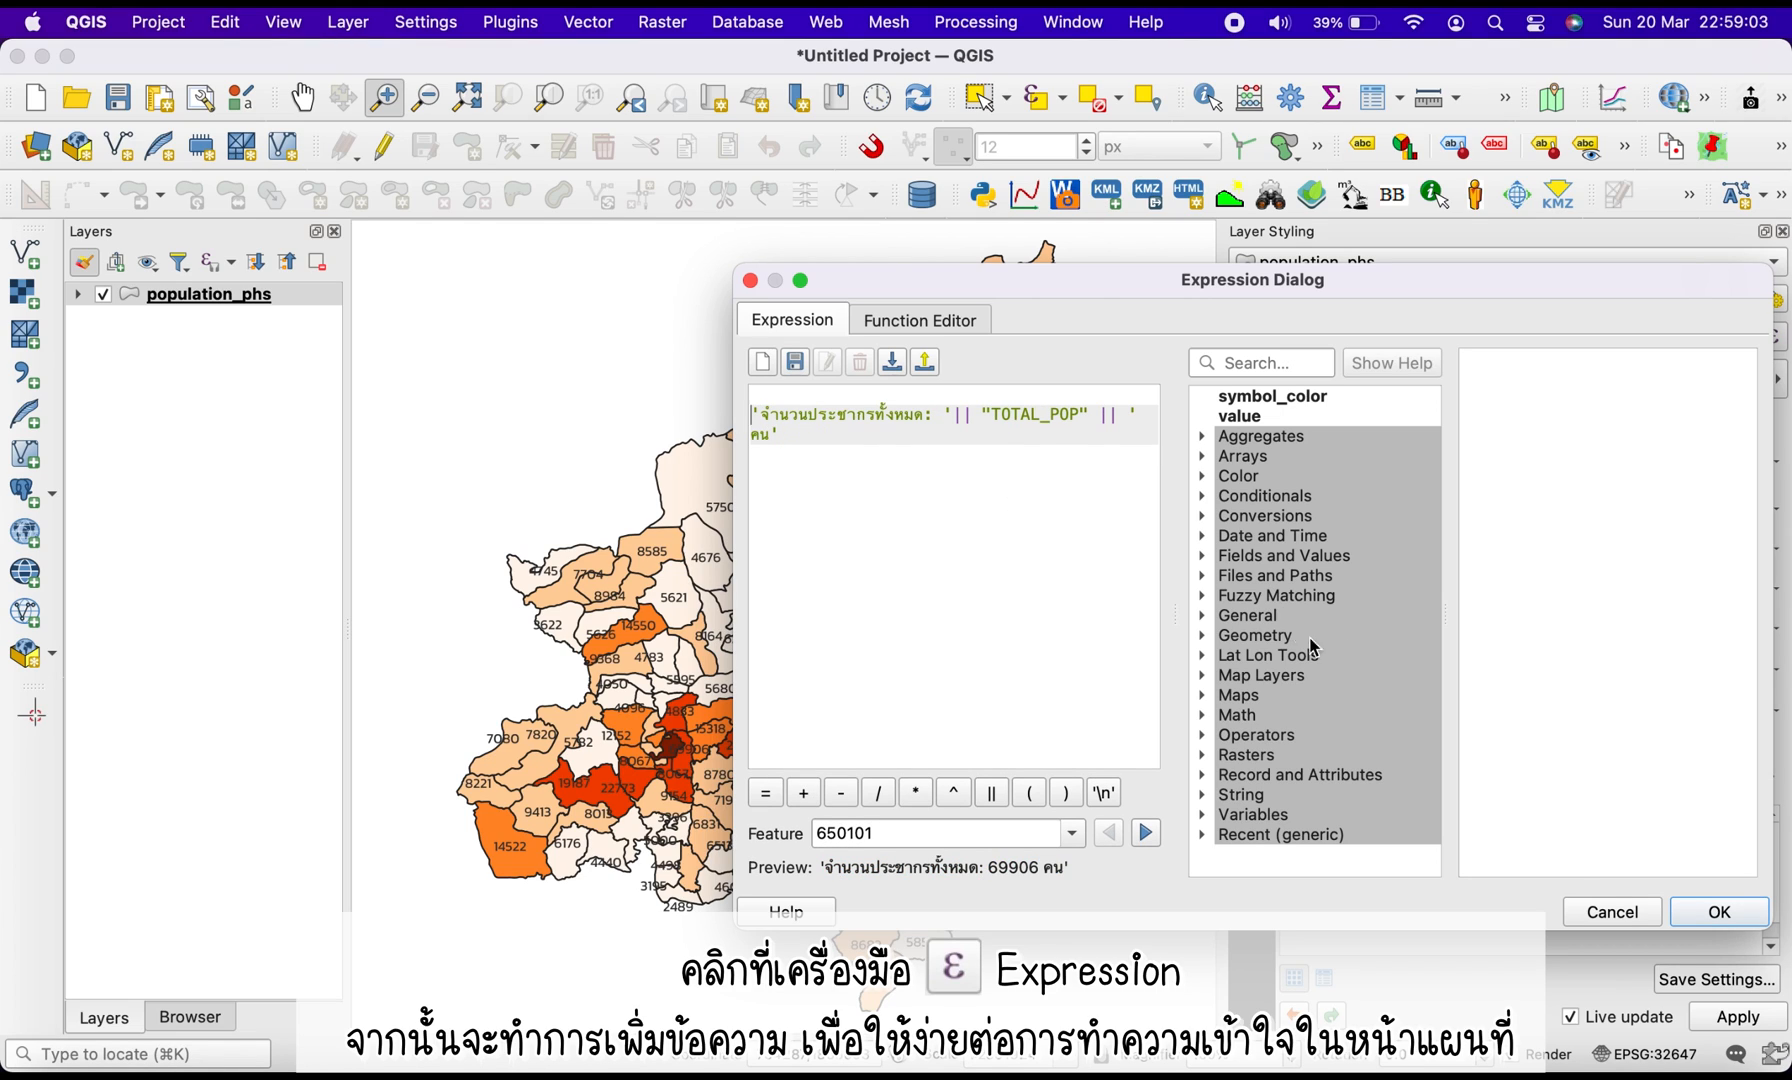
# Insert the TAM_NAM_T field at the start of the label expression, before the population text
pyautogui.click(1203, 556)
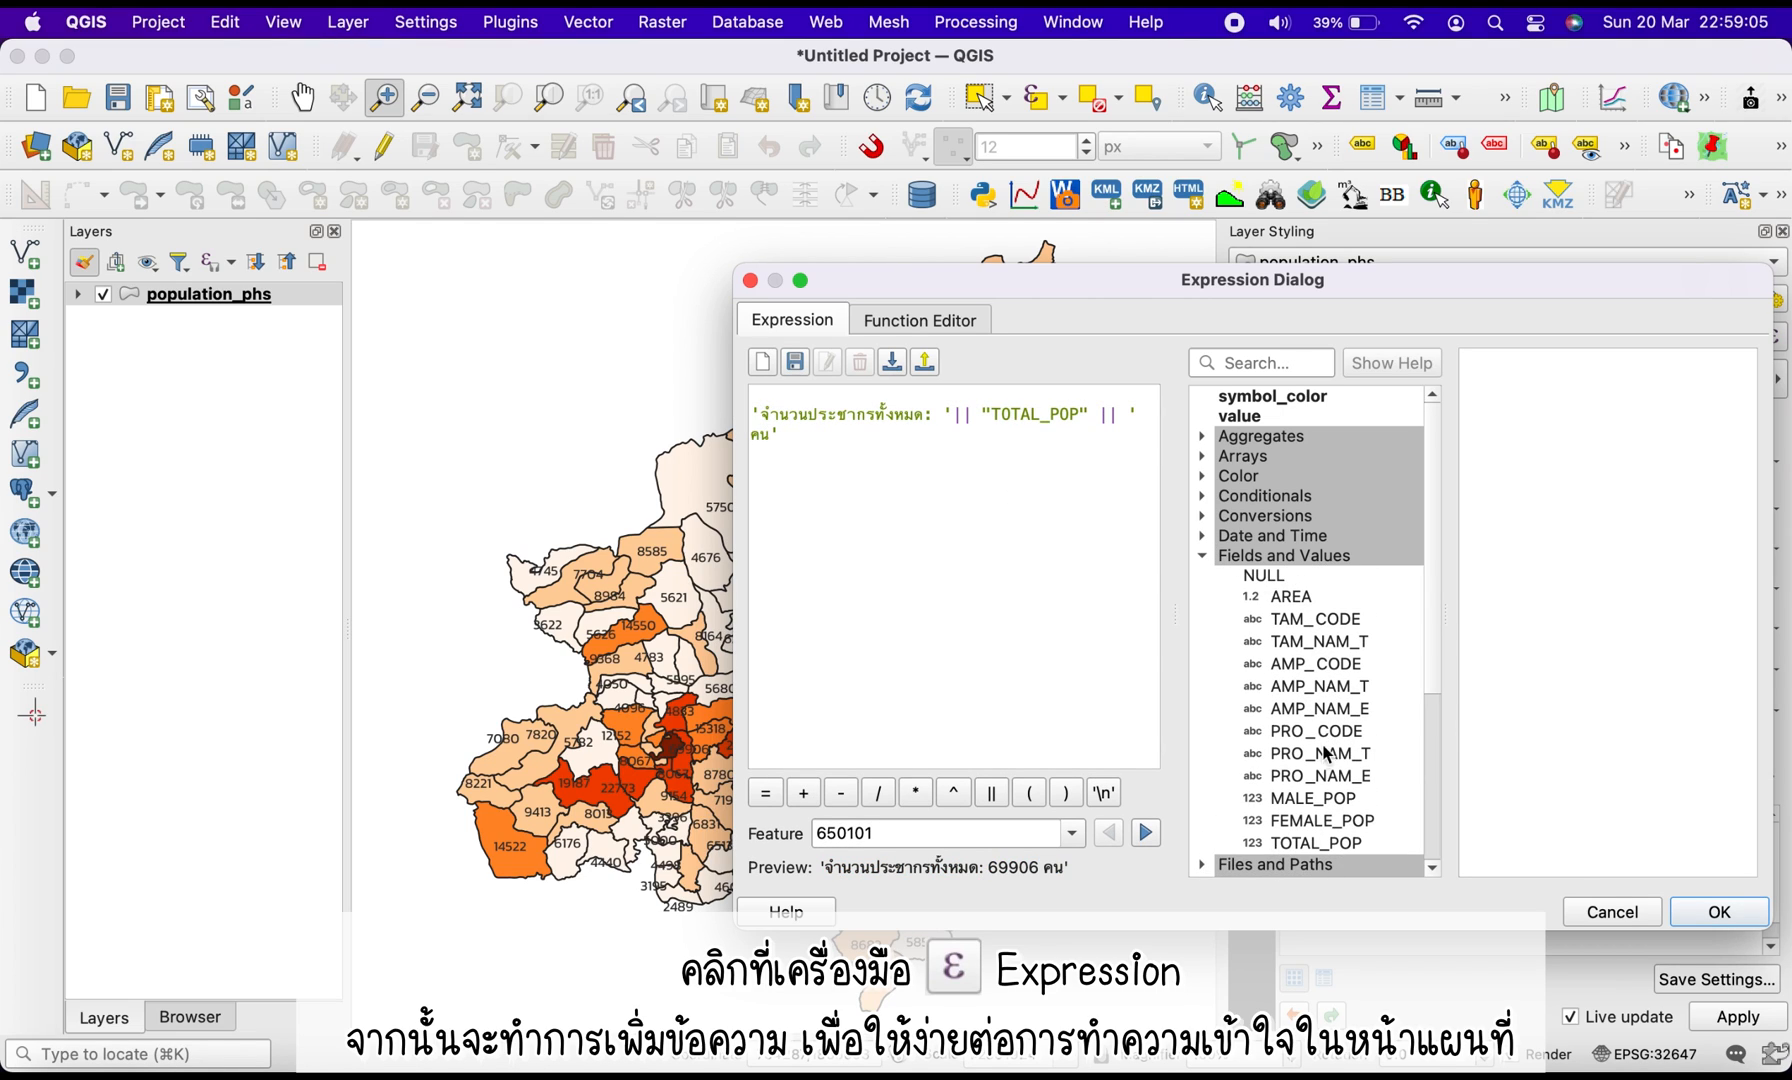
pyautogui.click(1283, 643)
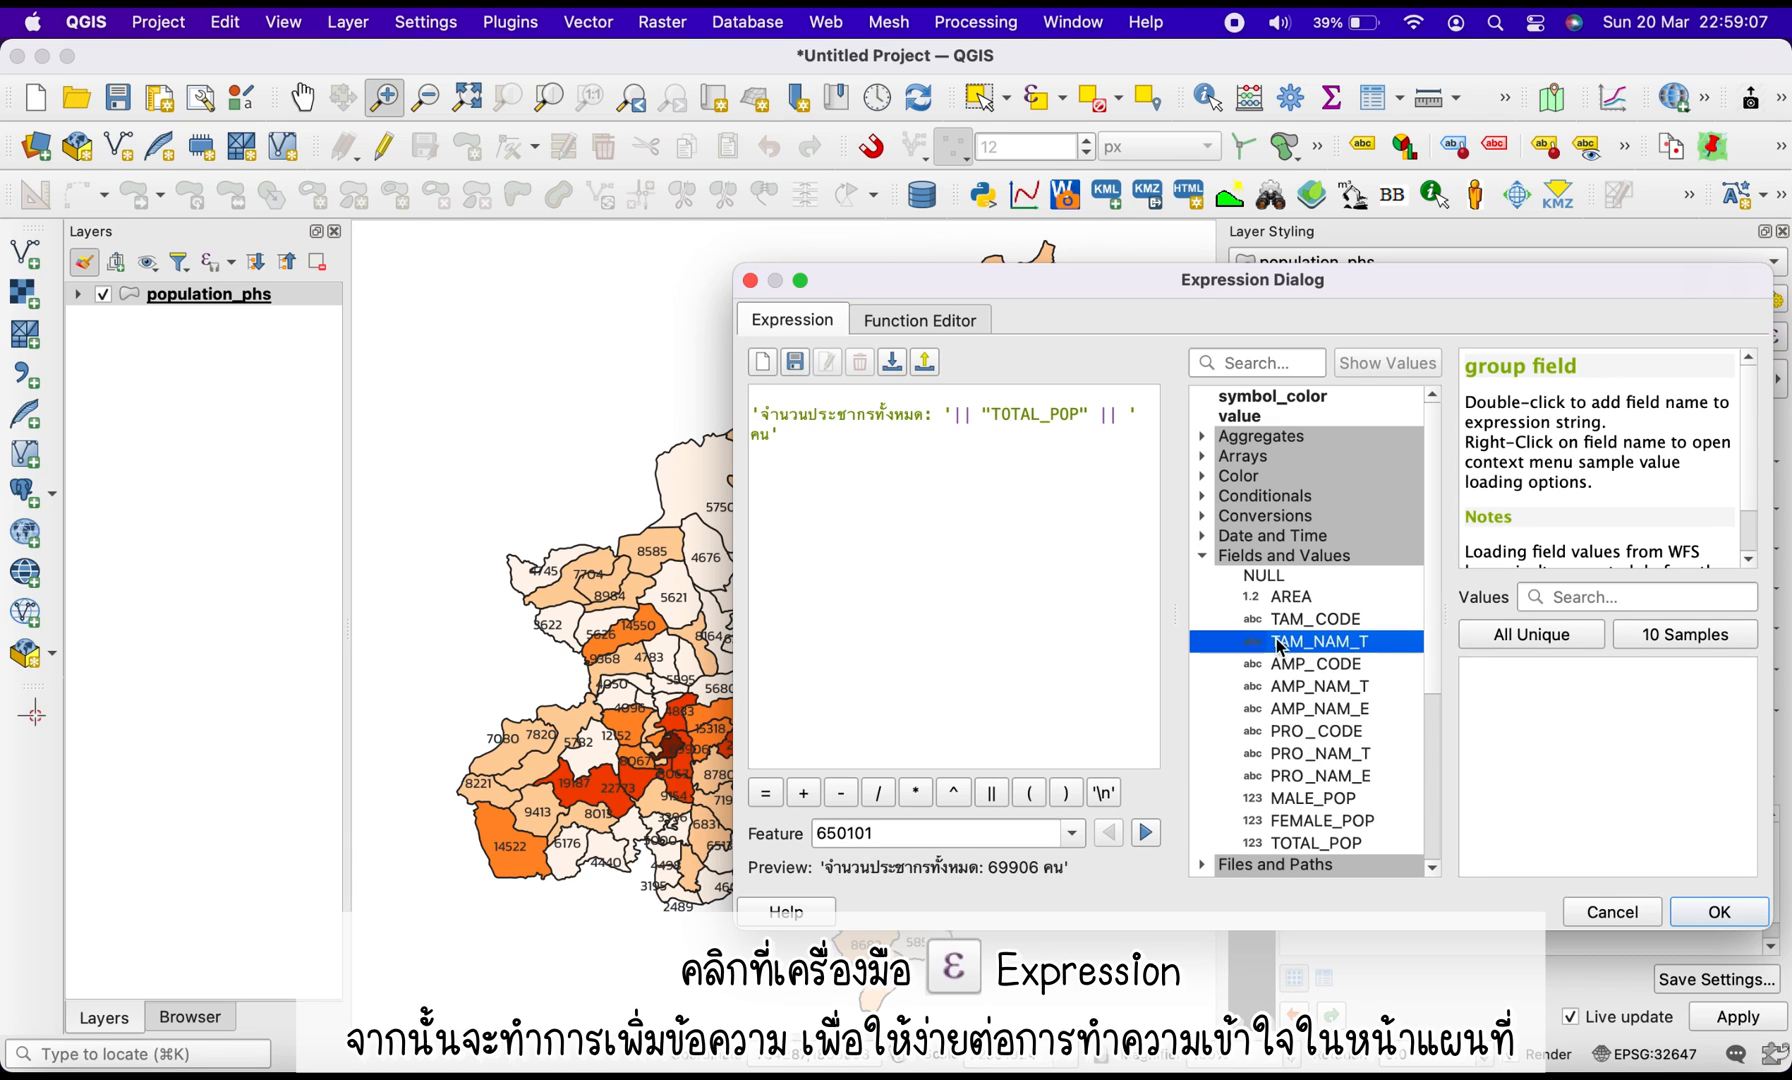
pyautogui.click(1301, 558)
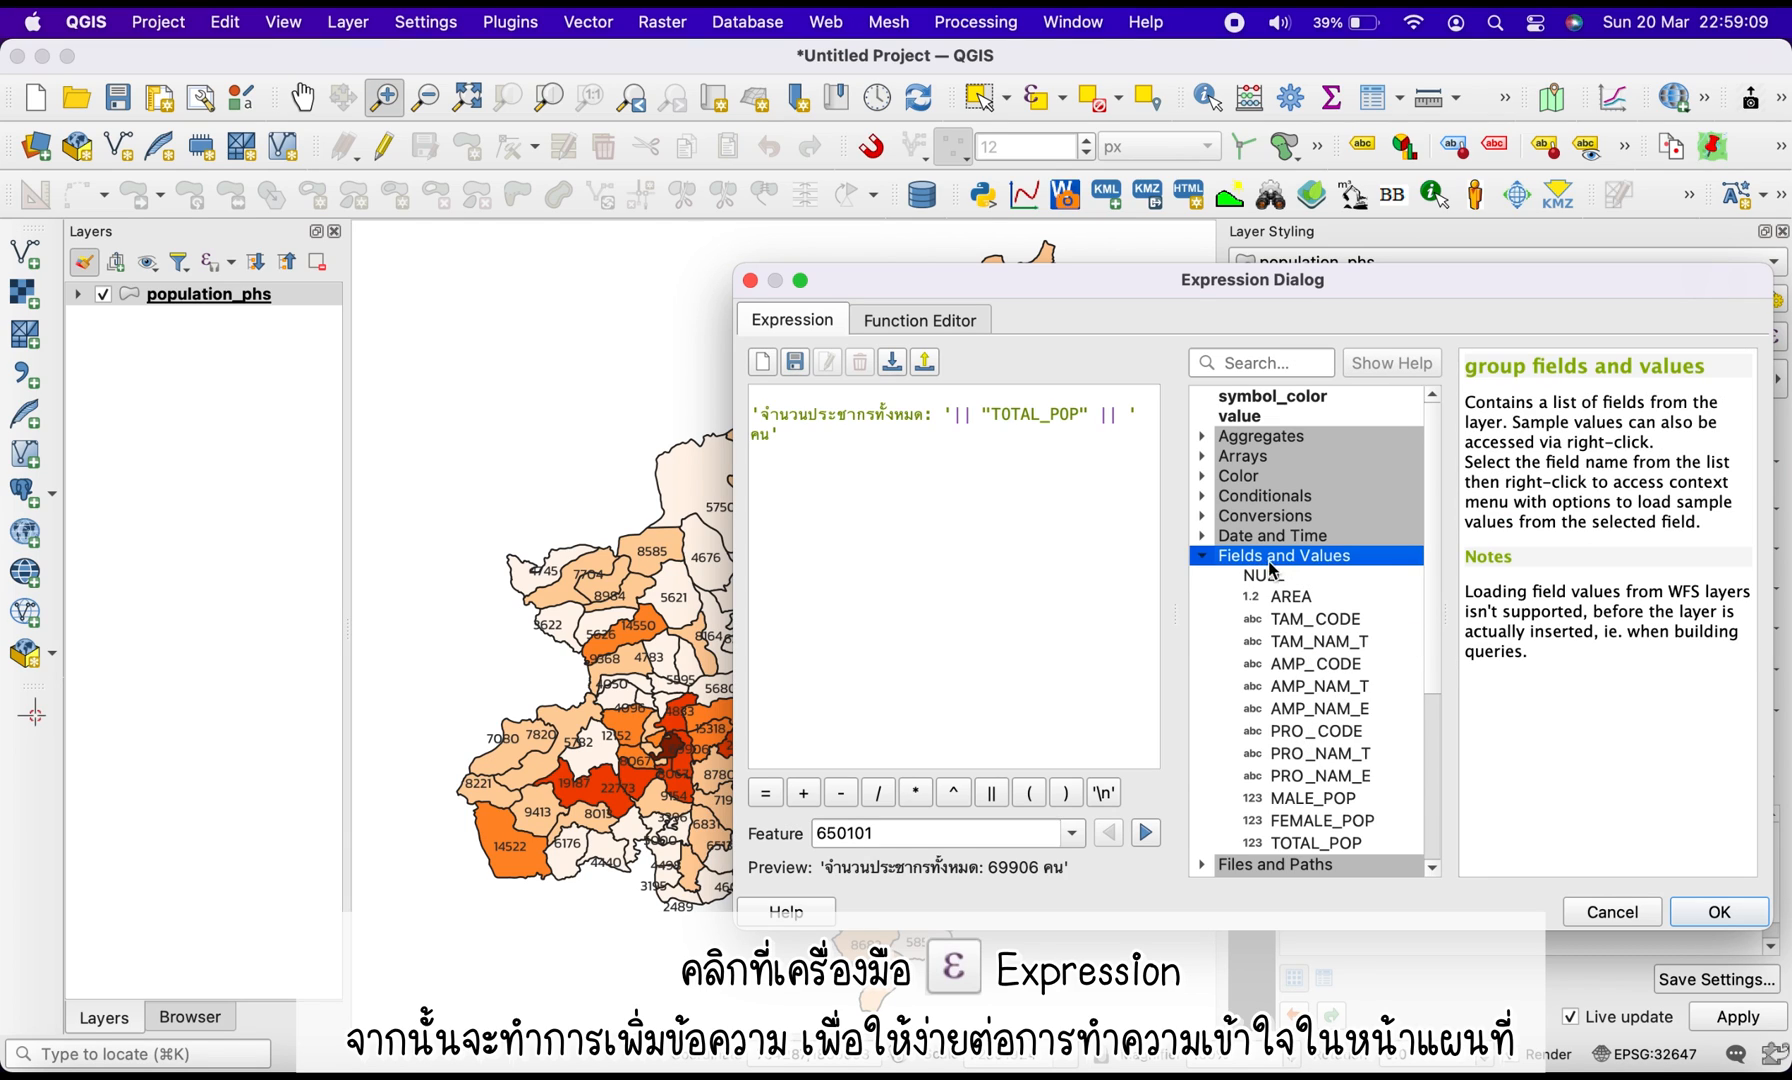
pyautogui.click(1321, 645)
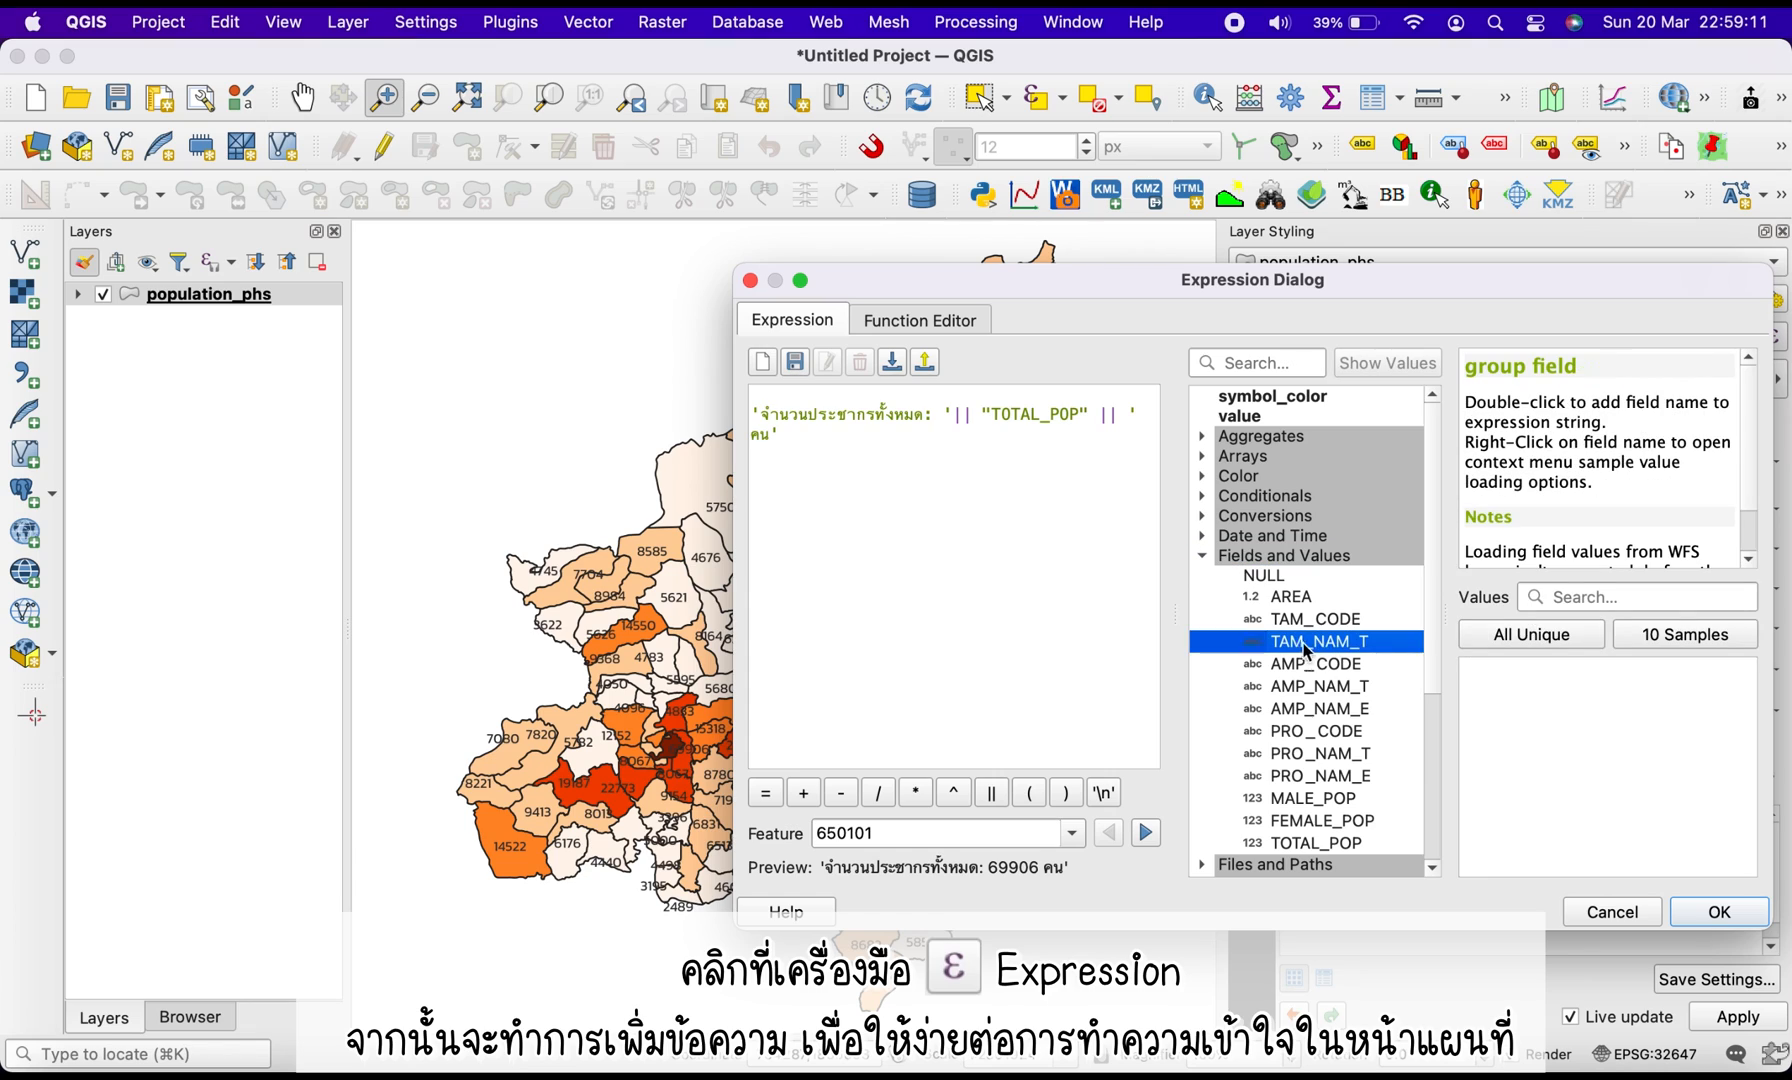
pyautogui.doubleClick(1312, 643)
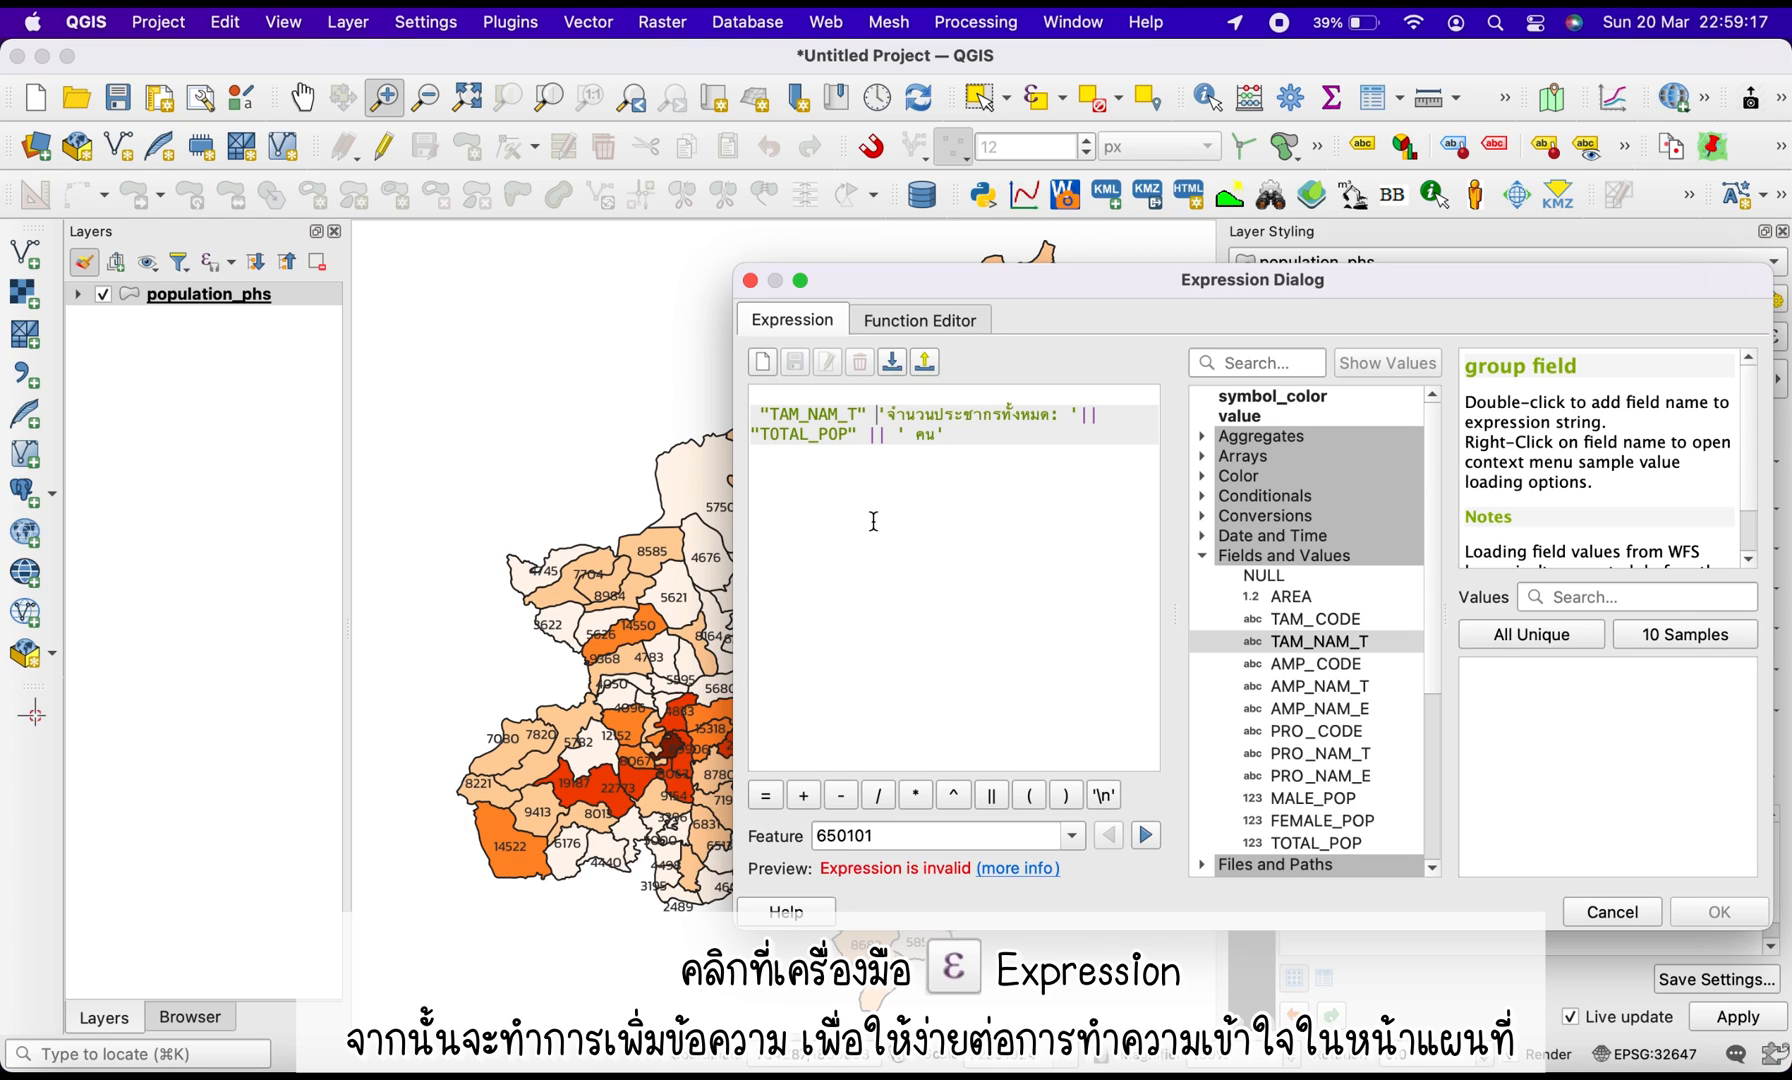
# Join "TAM_NAM_T" to the population text with || '\n' || so the population goes on a second line
pyautogui.click(991, 796)
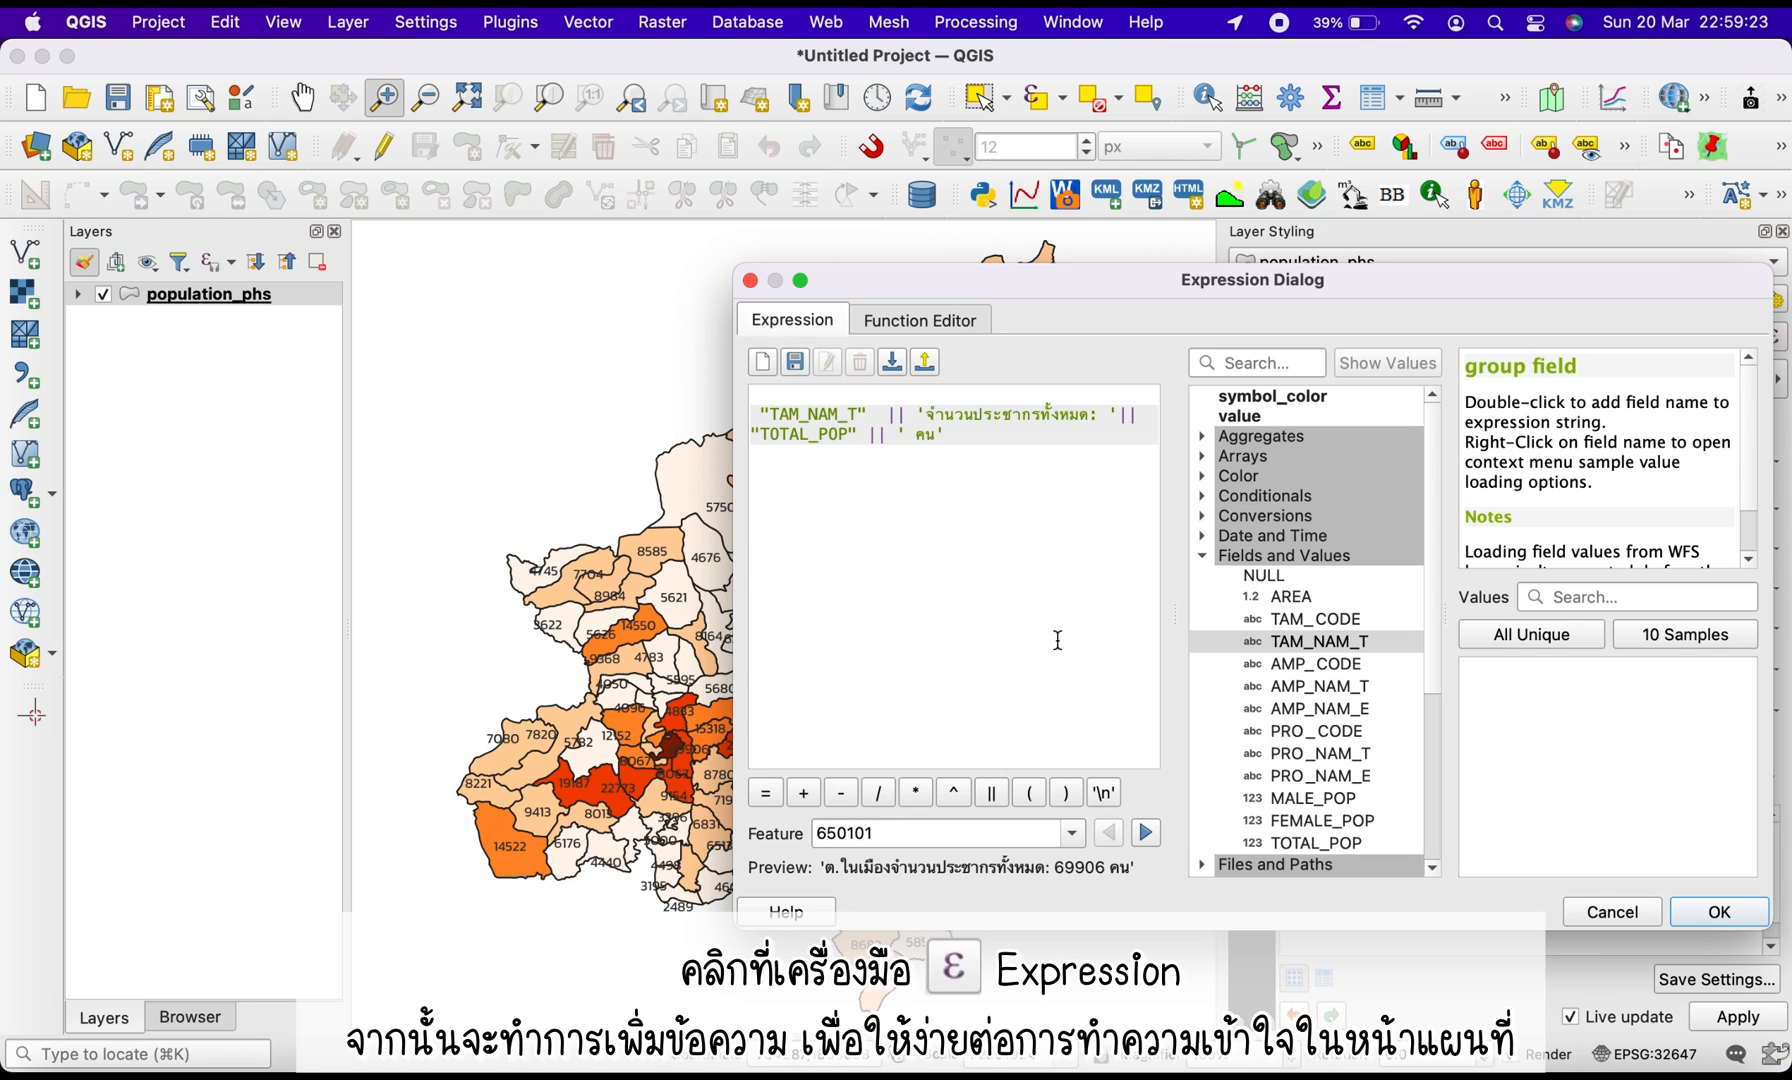
pyautogui.click(1104, 793)
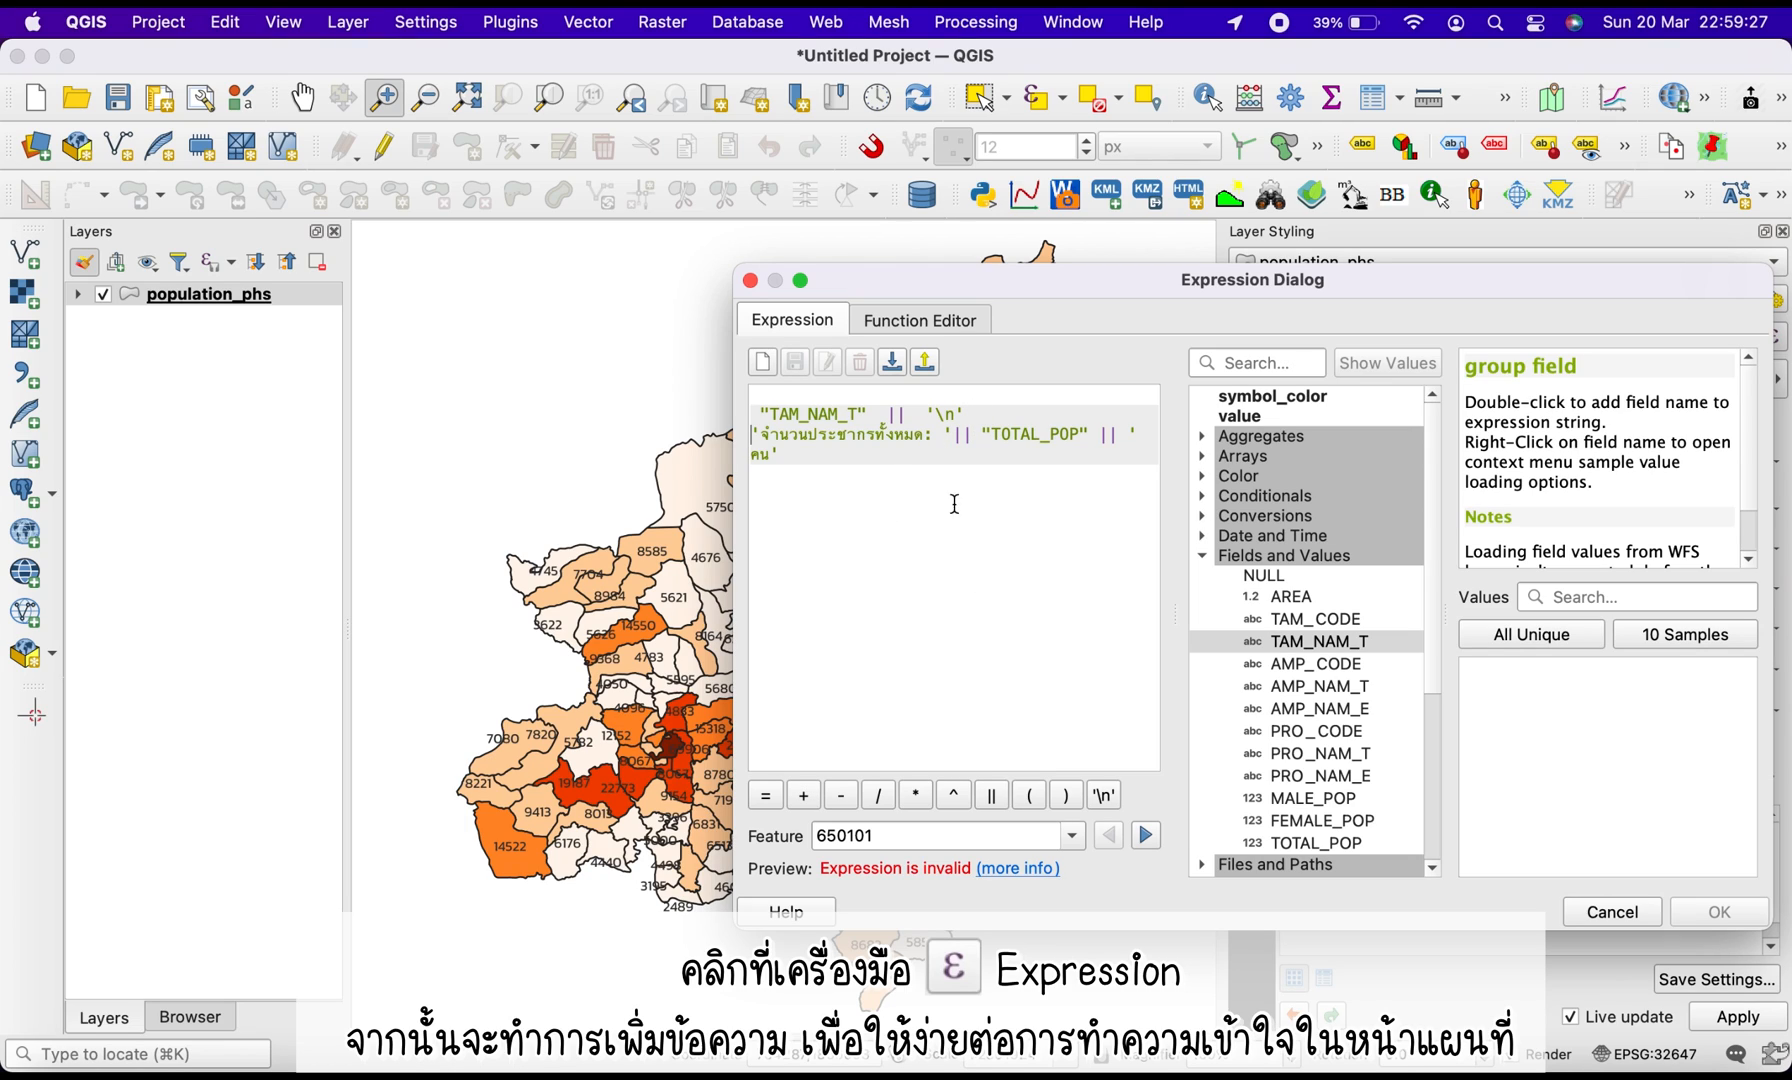
pyautogui.click(991, 795)
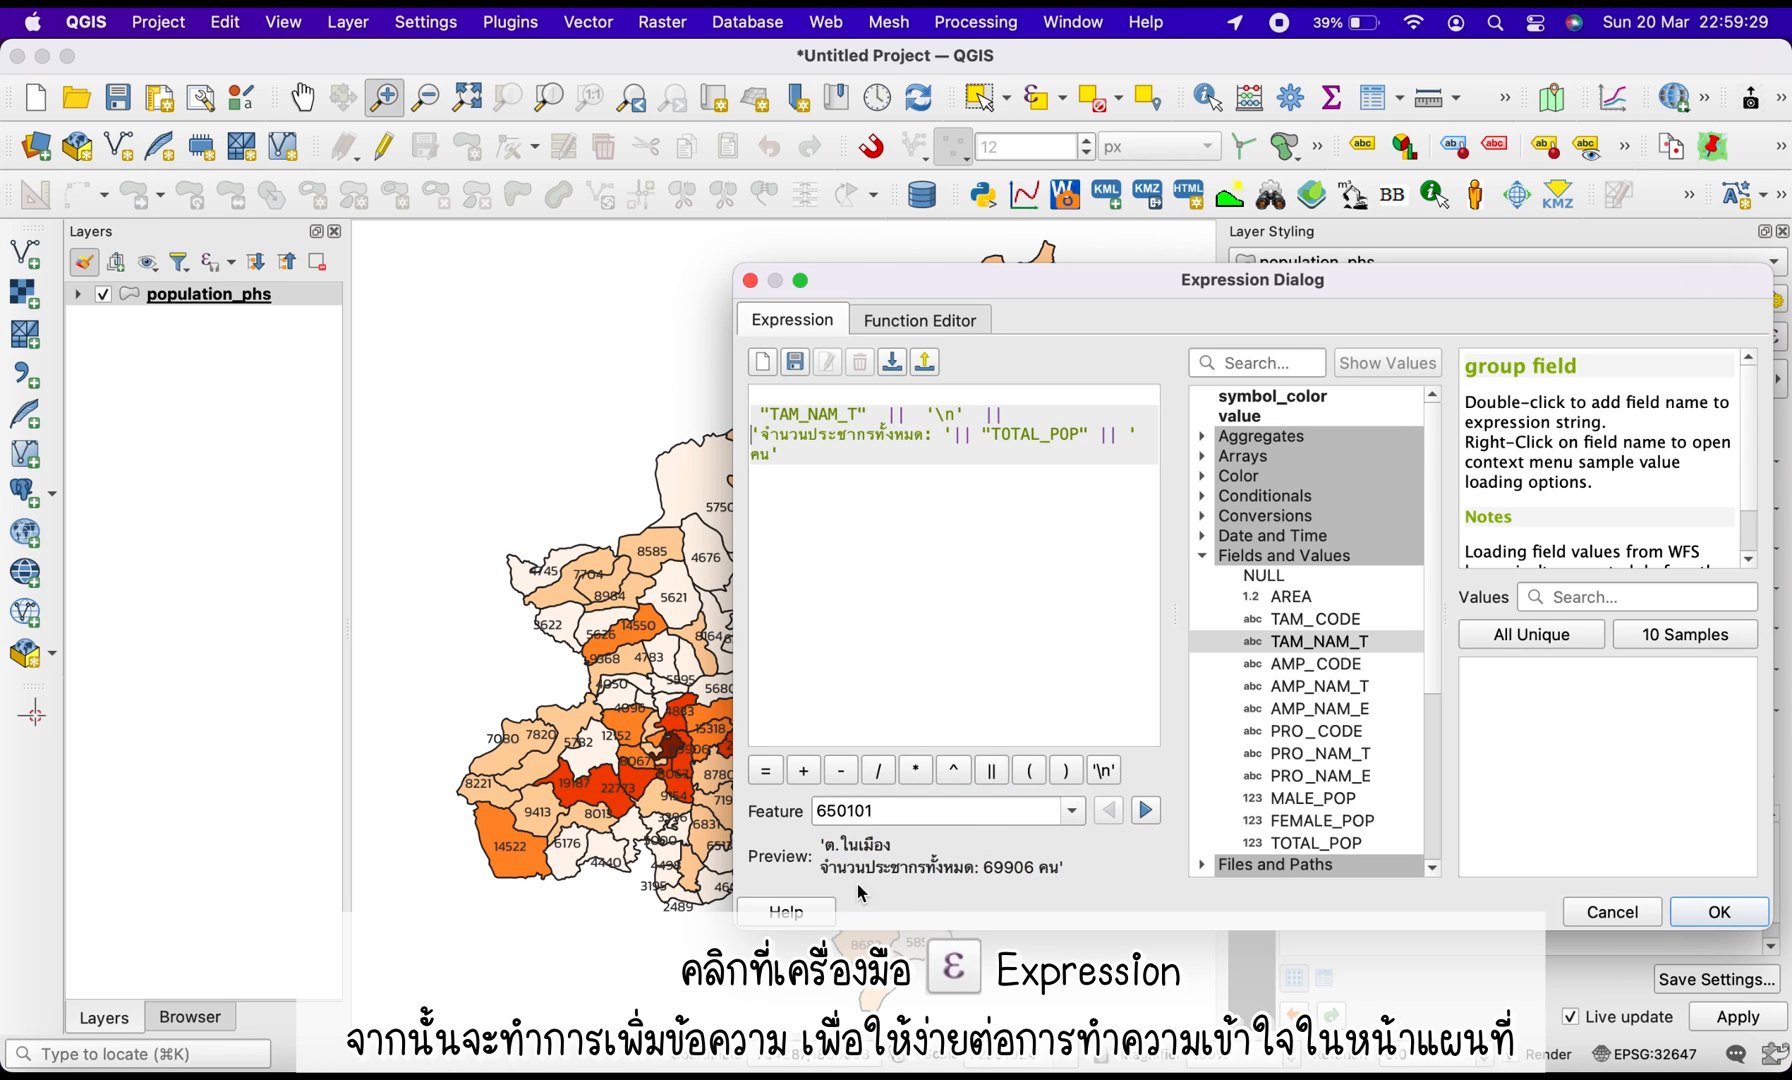
# Remove the empty line above the label expression
pyautogui.press('Up')
pyautogui.press('Delete')
pyautogui.press('BackSpace')
pyautogui.press('Delete')
pyautogui.press('BackSpace')
pyautogui.click(1026, 390)
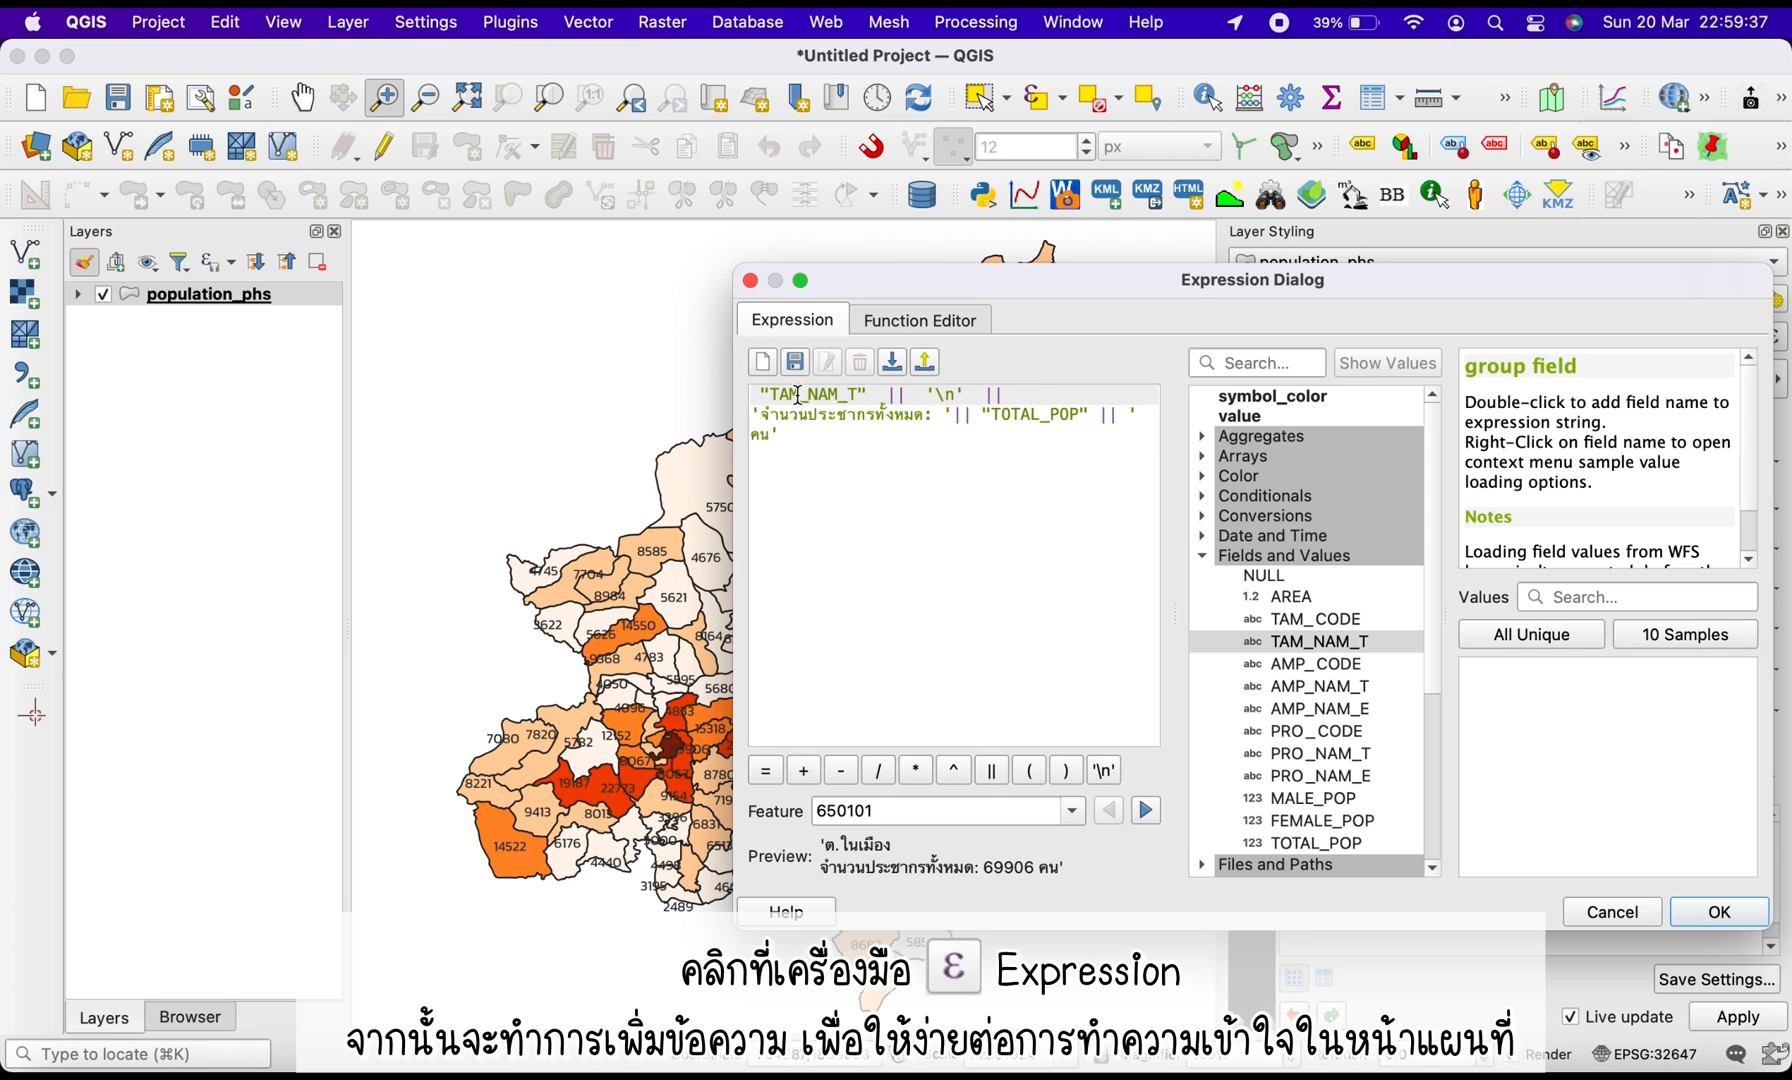
# Shorten the population text in the expression to 'ประชากรทั้งหมด: ' and accept the label expression
pyautogui.moveTo(887, 396); pyautogui.dragTo(1003, 396)
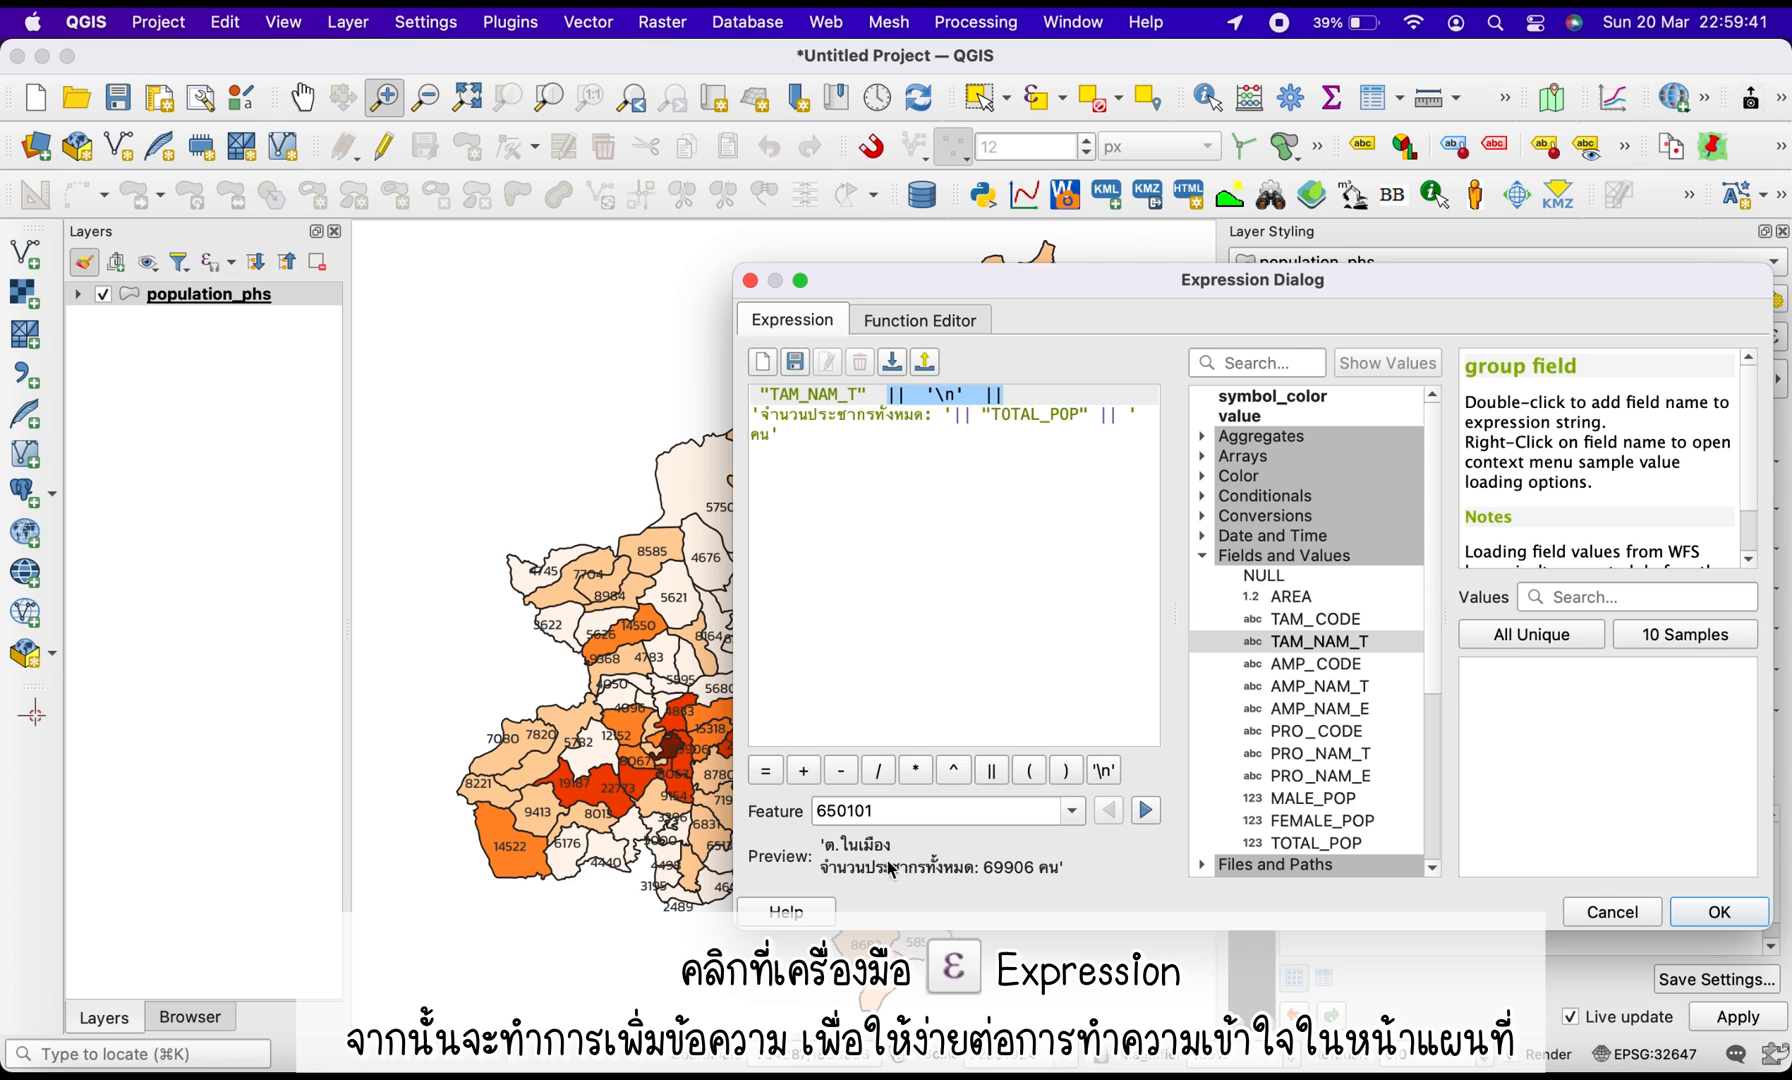
pyautogui.click(922, 414)
pyautogui.click(807, 416)
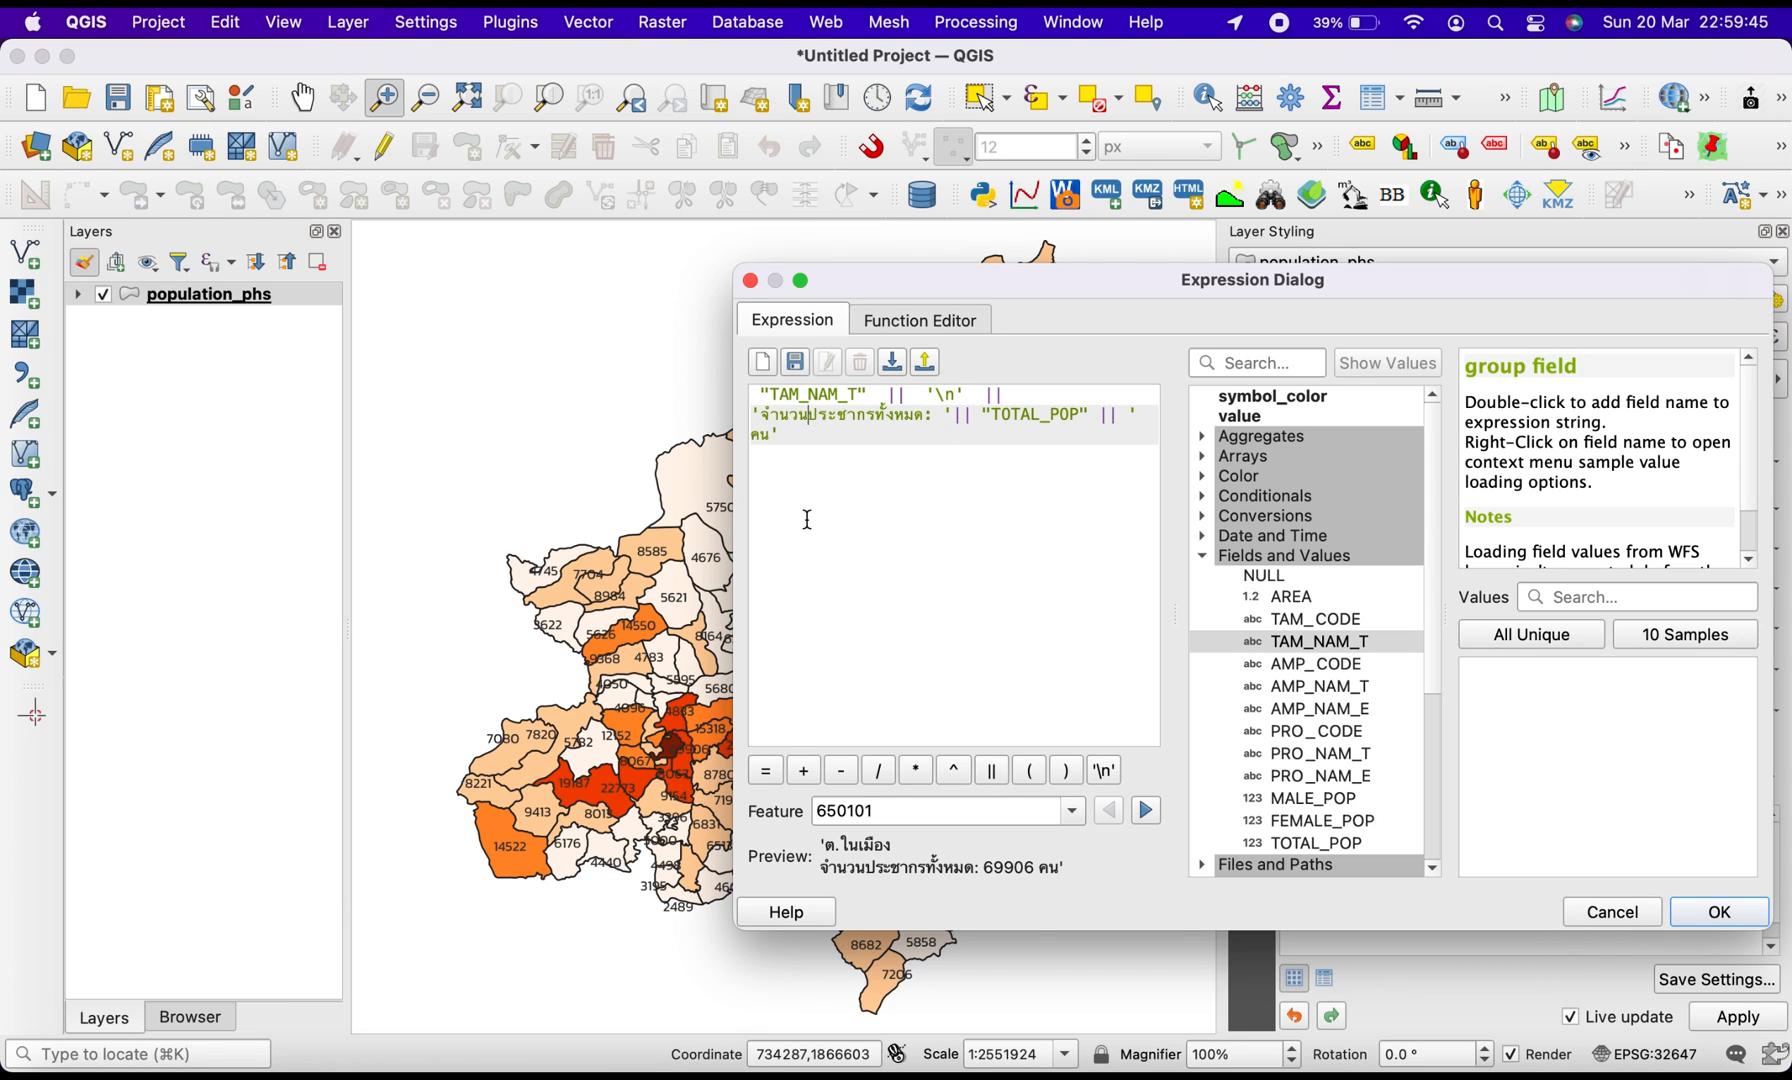
pyautogui.press('BackSpace')
pyautogui.press('BackSpace')
pyautogui.press('BackSpace')
pyautogui.press('BackSpace')
pyautogui.press('BackSpace')
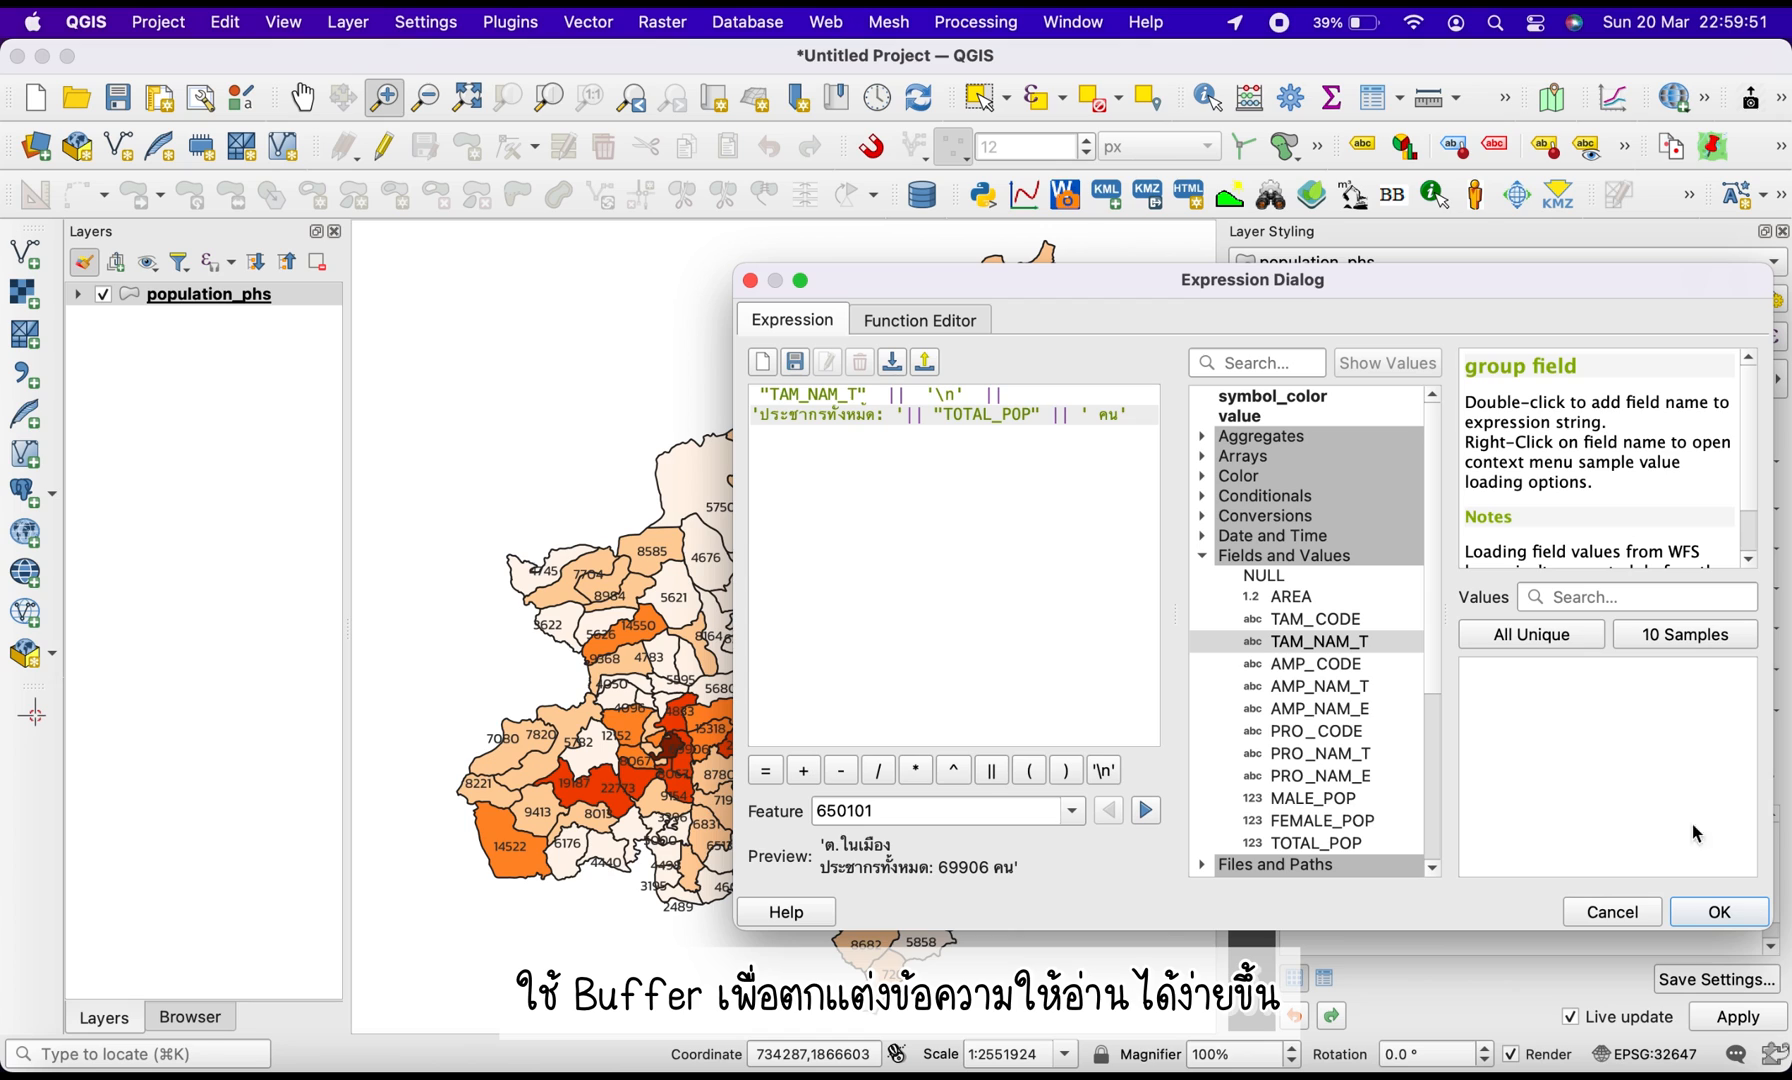
pyautogui.click(1722, 913)
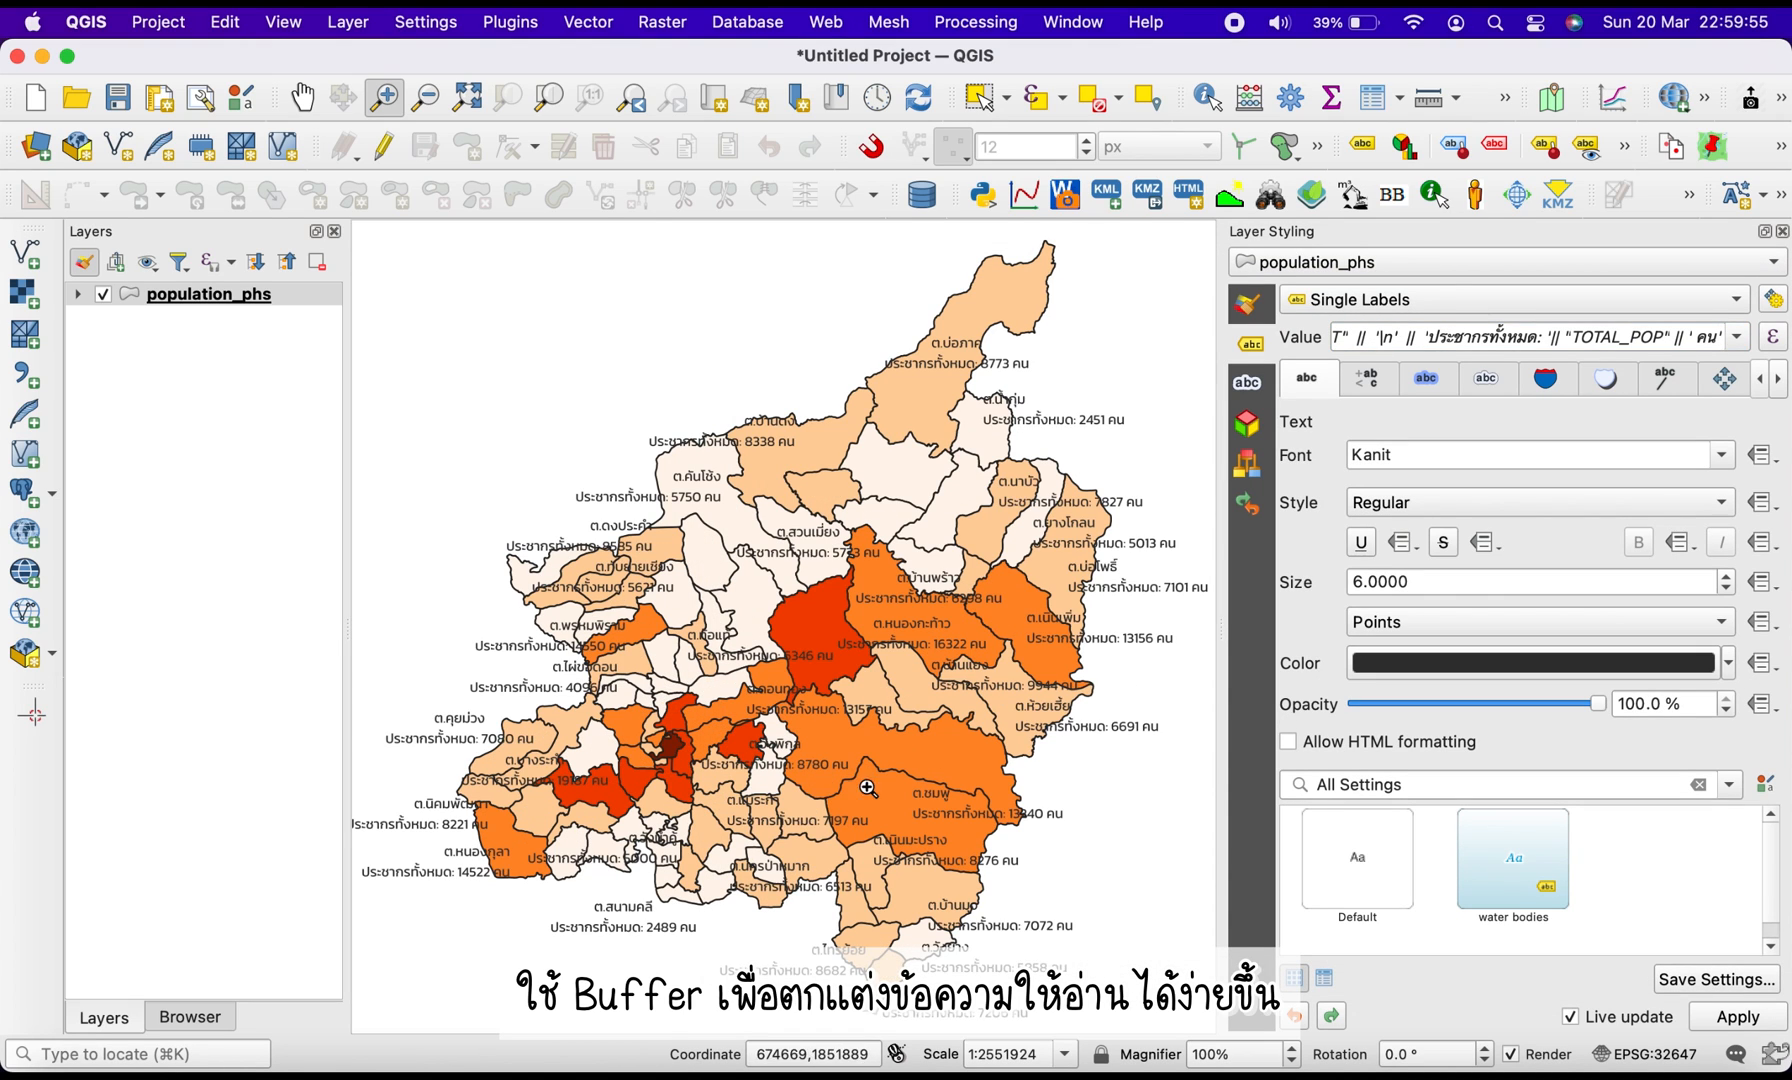
# Enable a text buffer for the labels with a size of 1 millimetre and apply it
pyautogui.moveTo(510, 586); pyautogui.dragTo(829, 781)
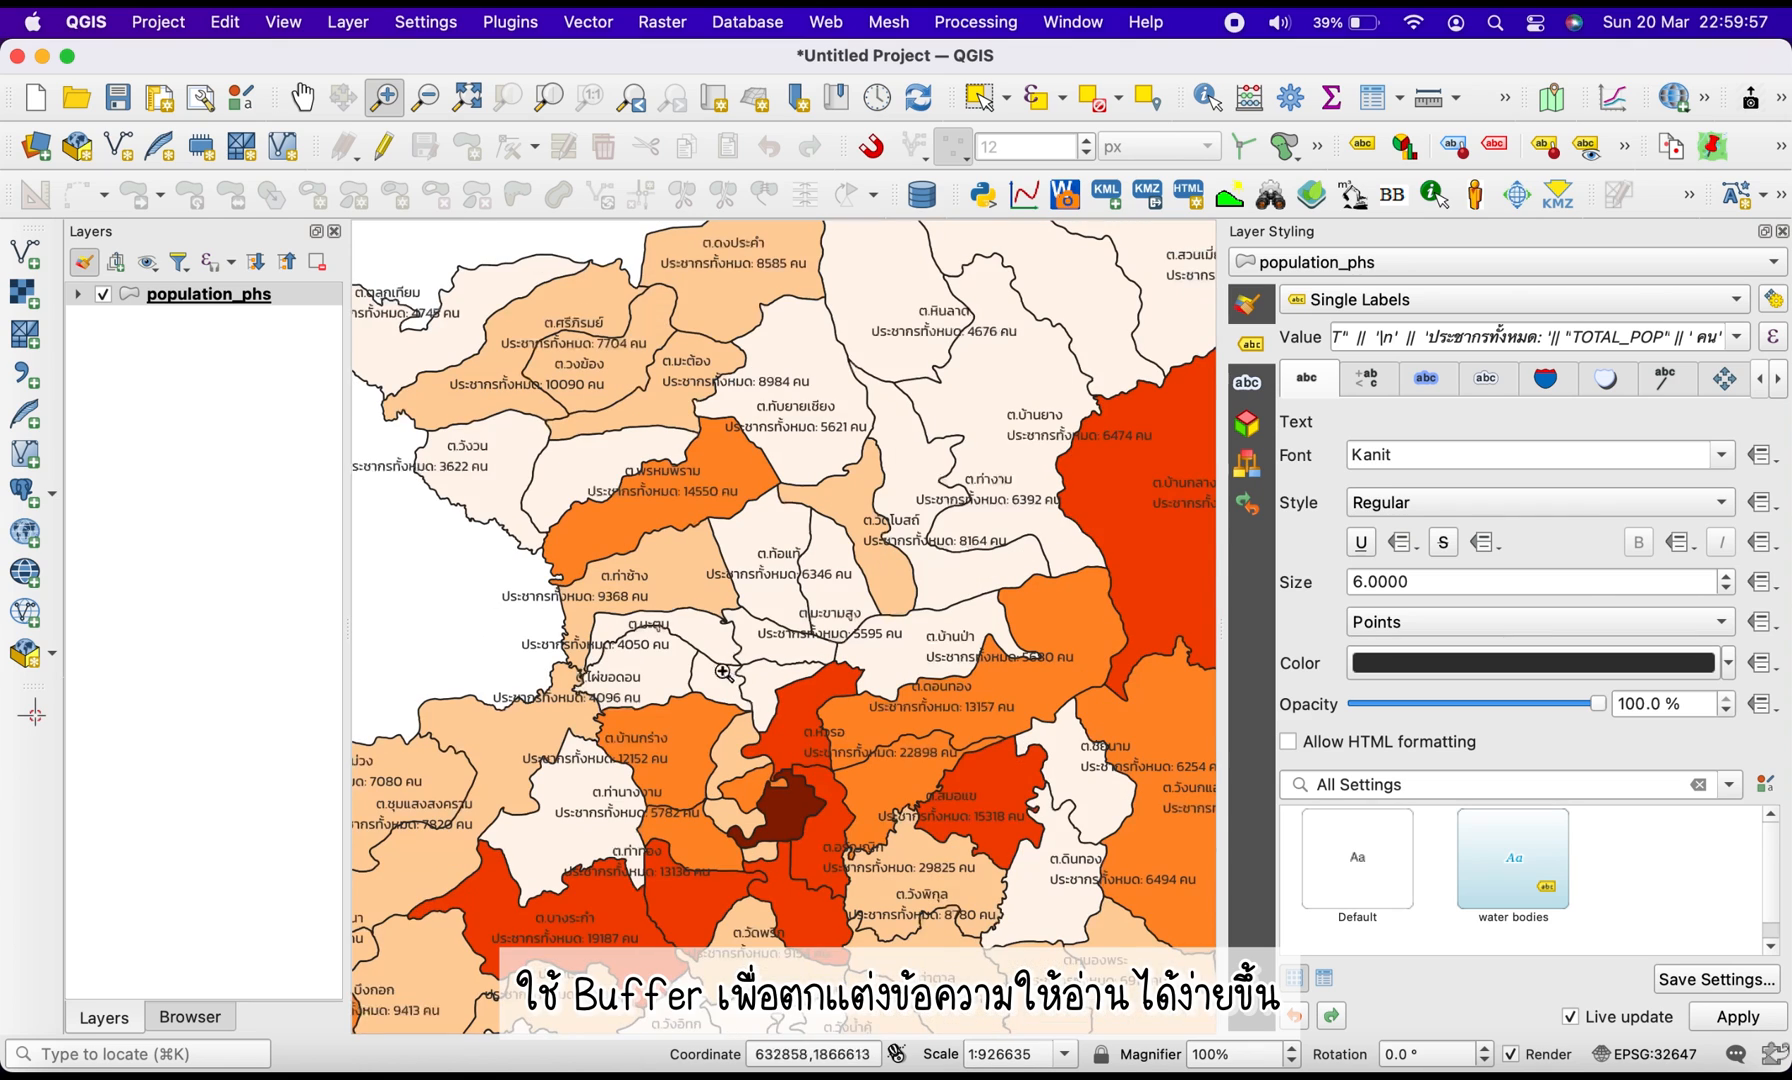
pyautogui.moveTo(498, 479); pyautogui.dragTo(969, 728)
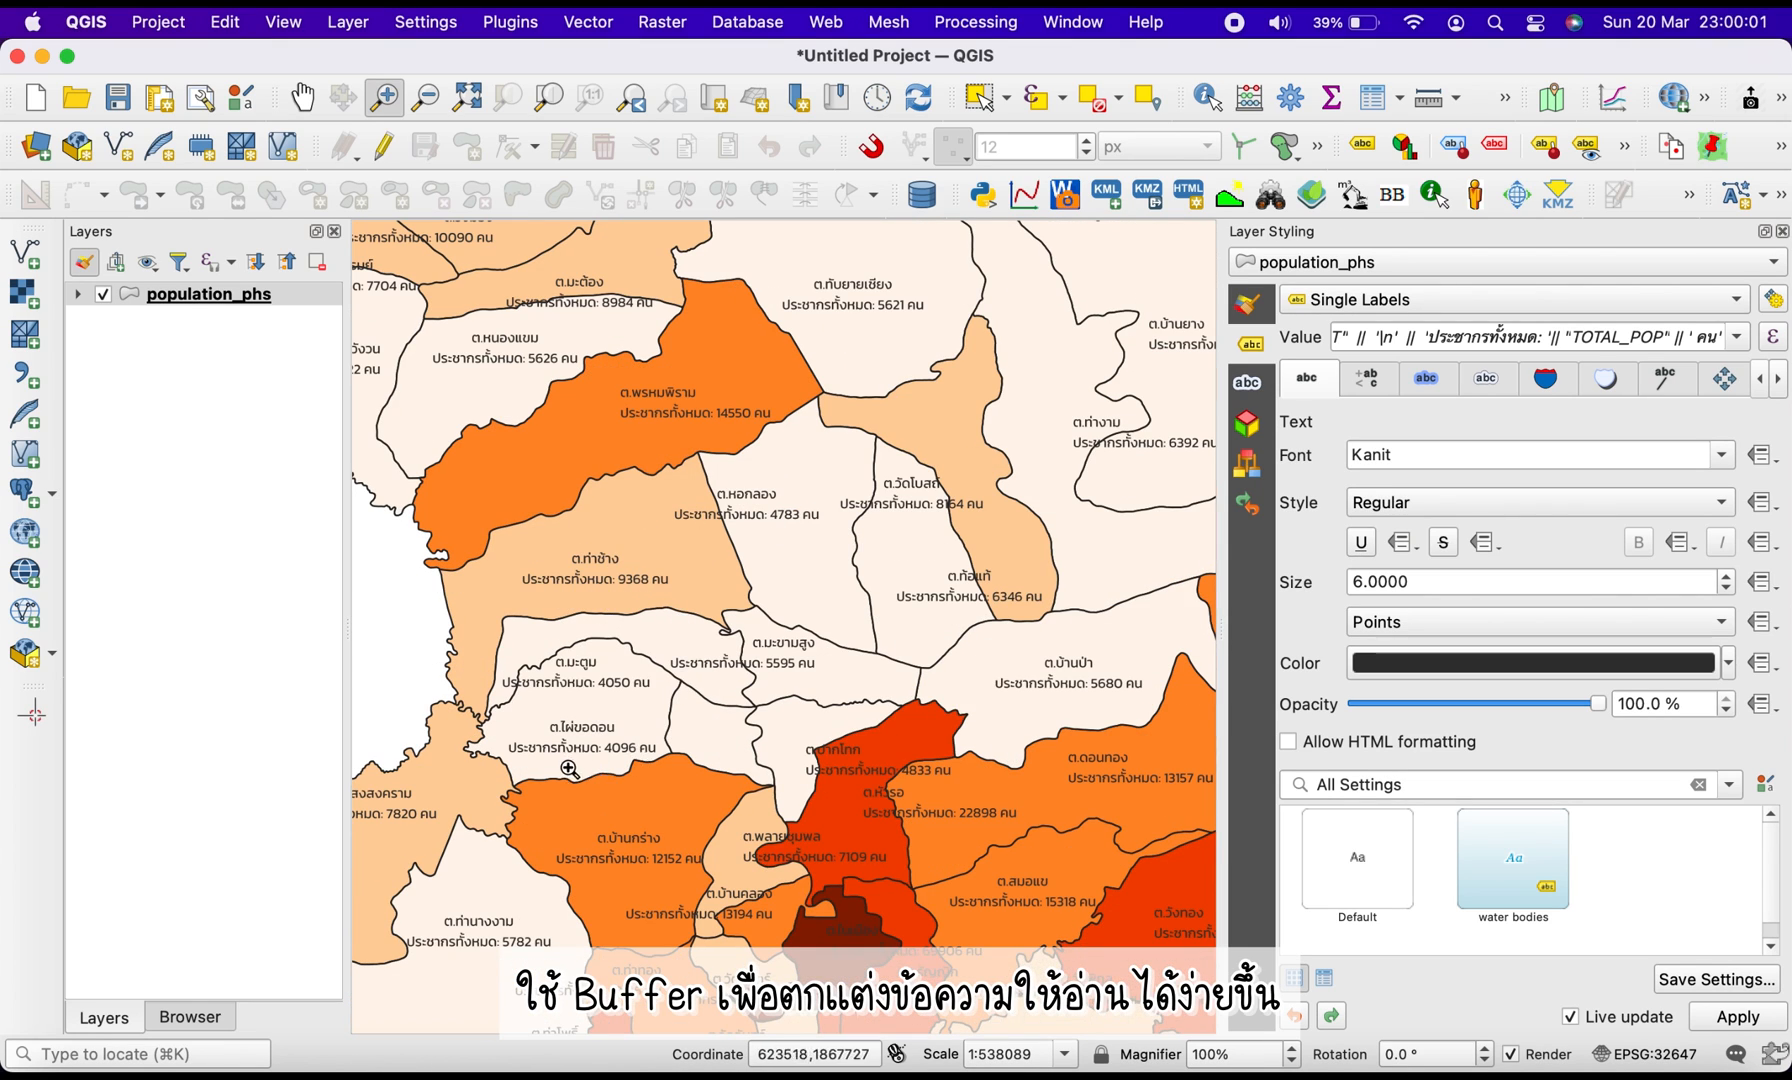
pyautogui.moveTo(428, 268); pyautogui.dragTo(1011, 669)
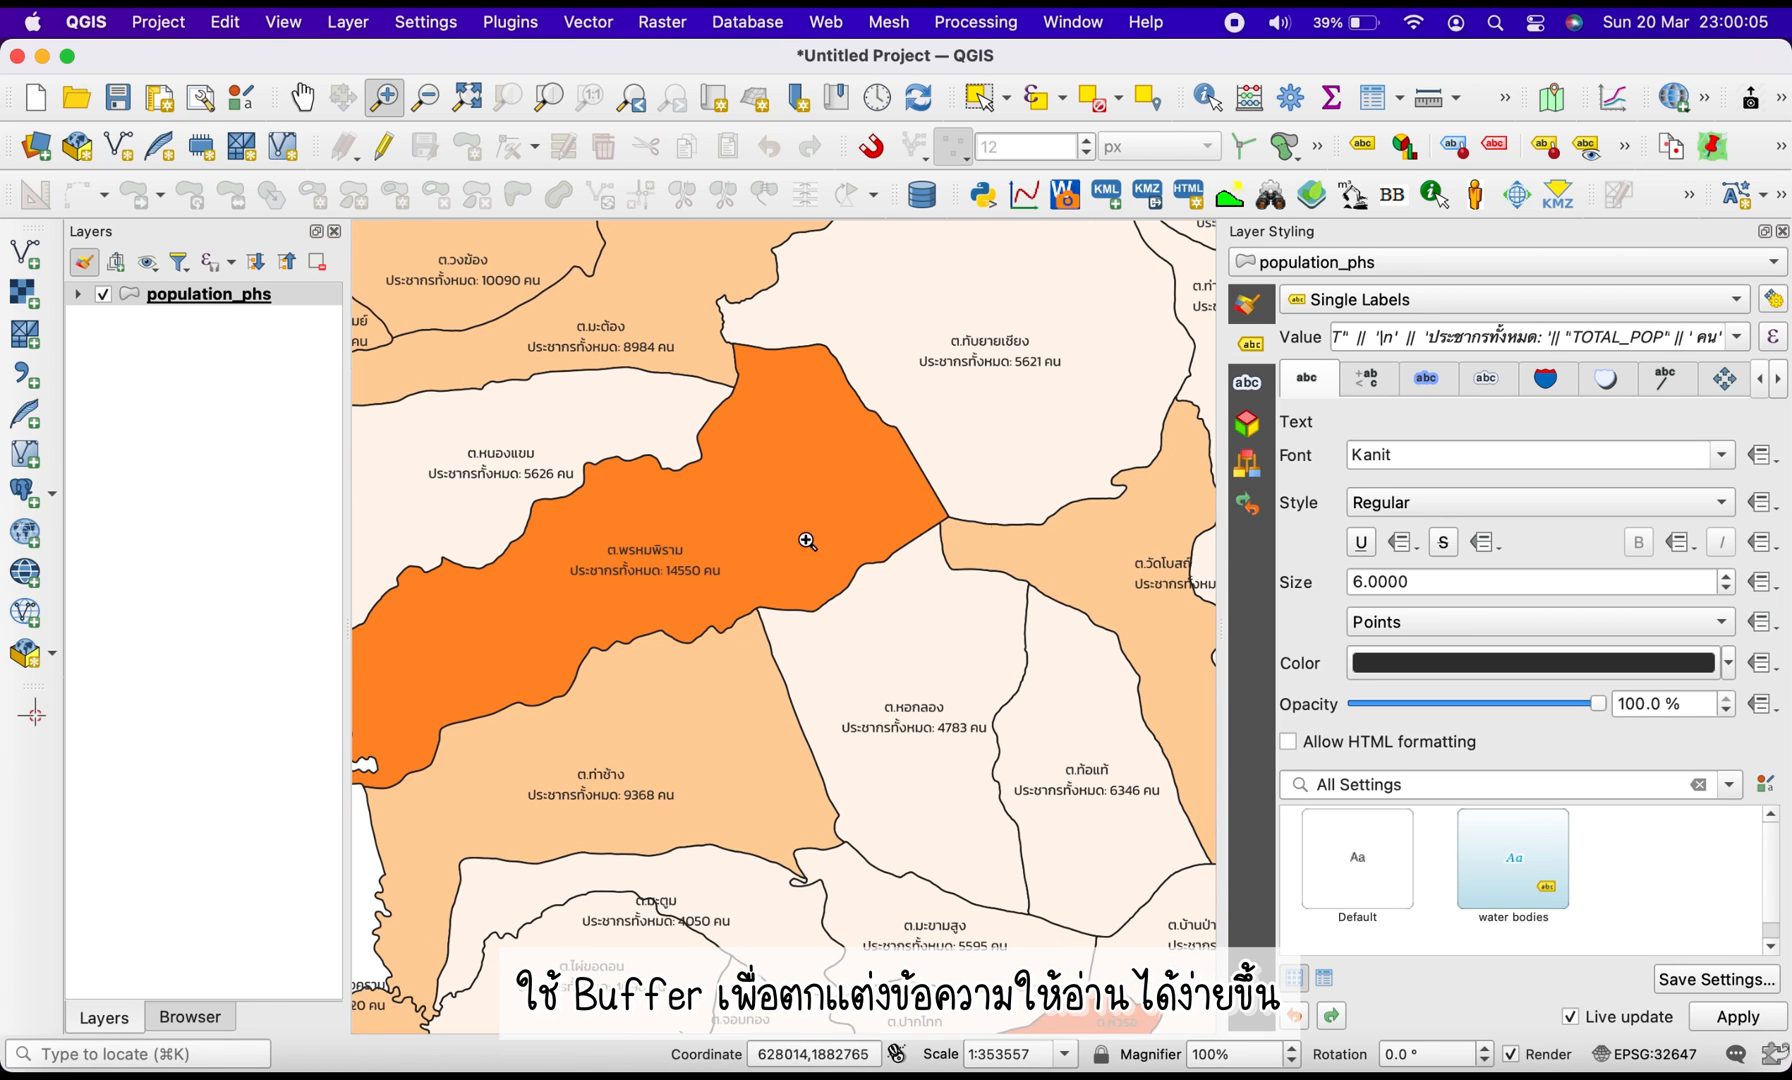
pyautogui.click(1368, 394)
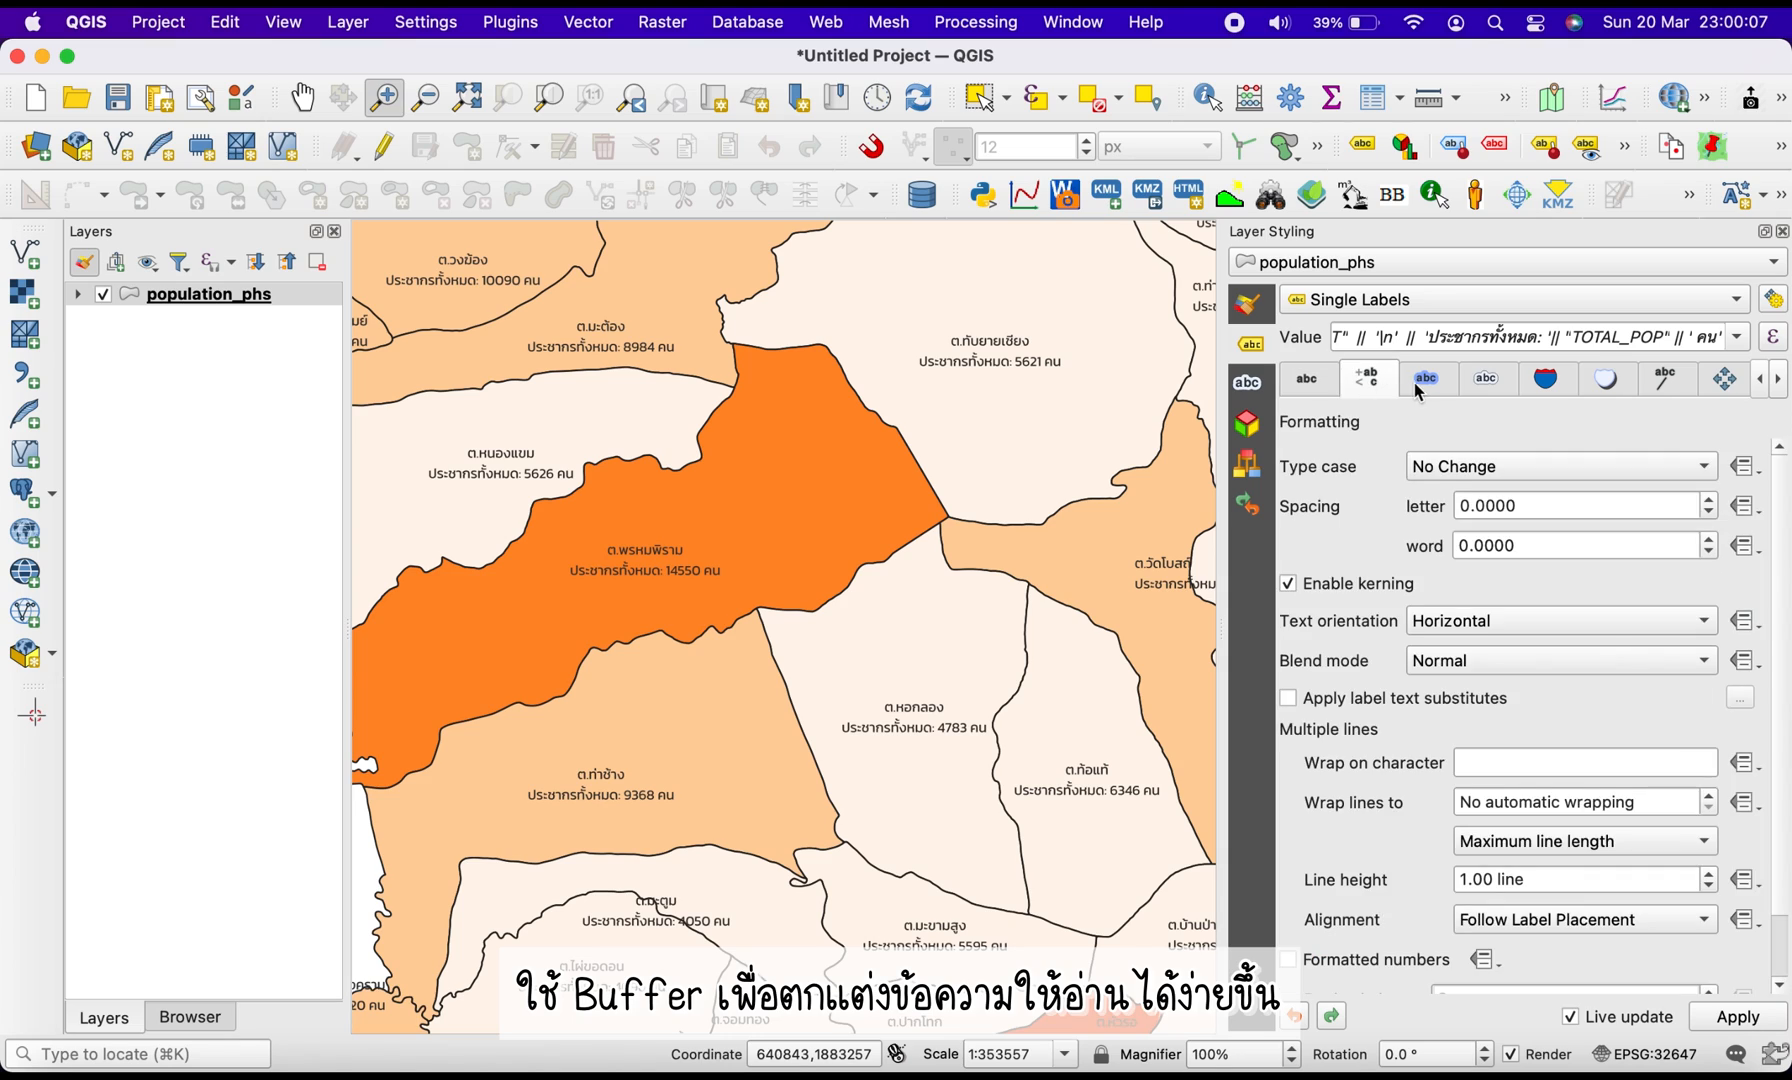
pyautogui.click(1420, 392)
pyautogui.click(1340, 456)
pyautogui.press('Tab')
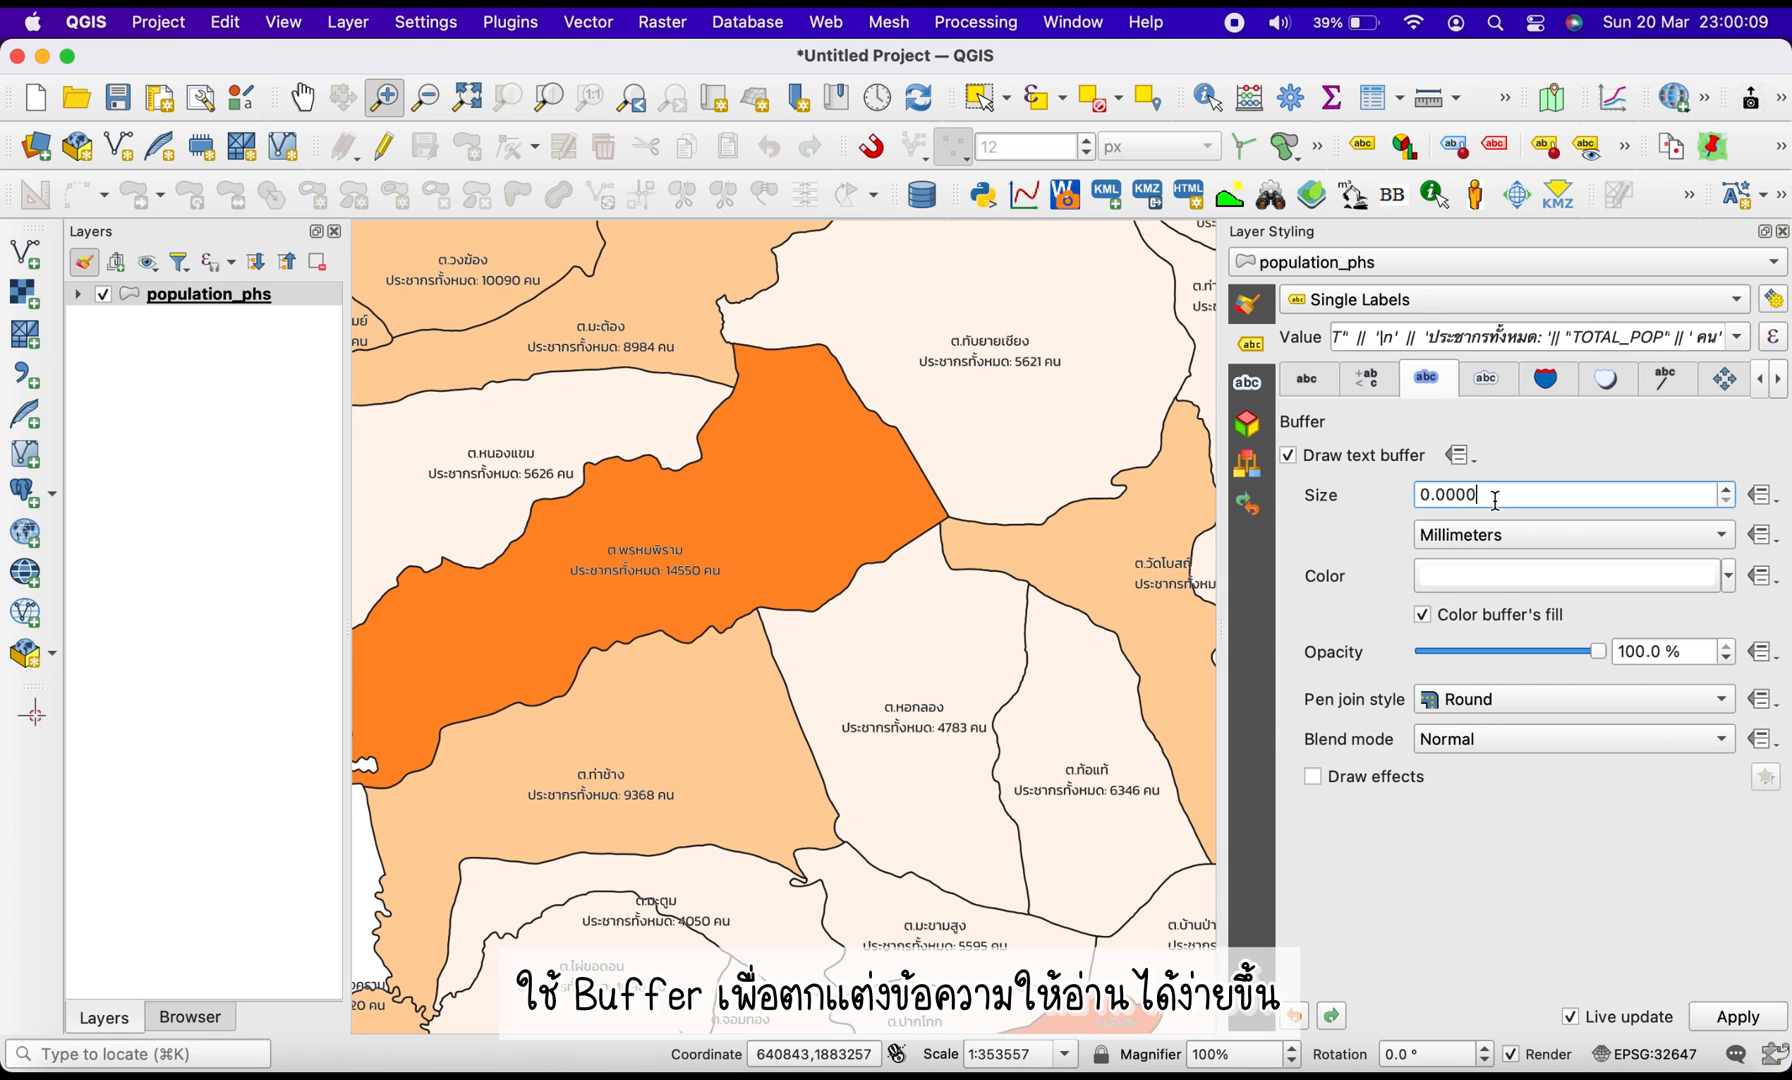
pyautogui.write('1')
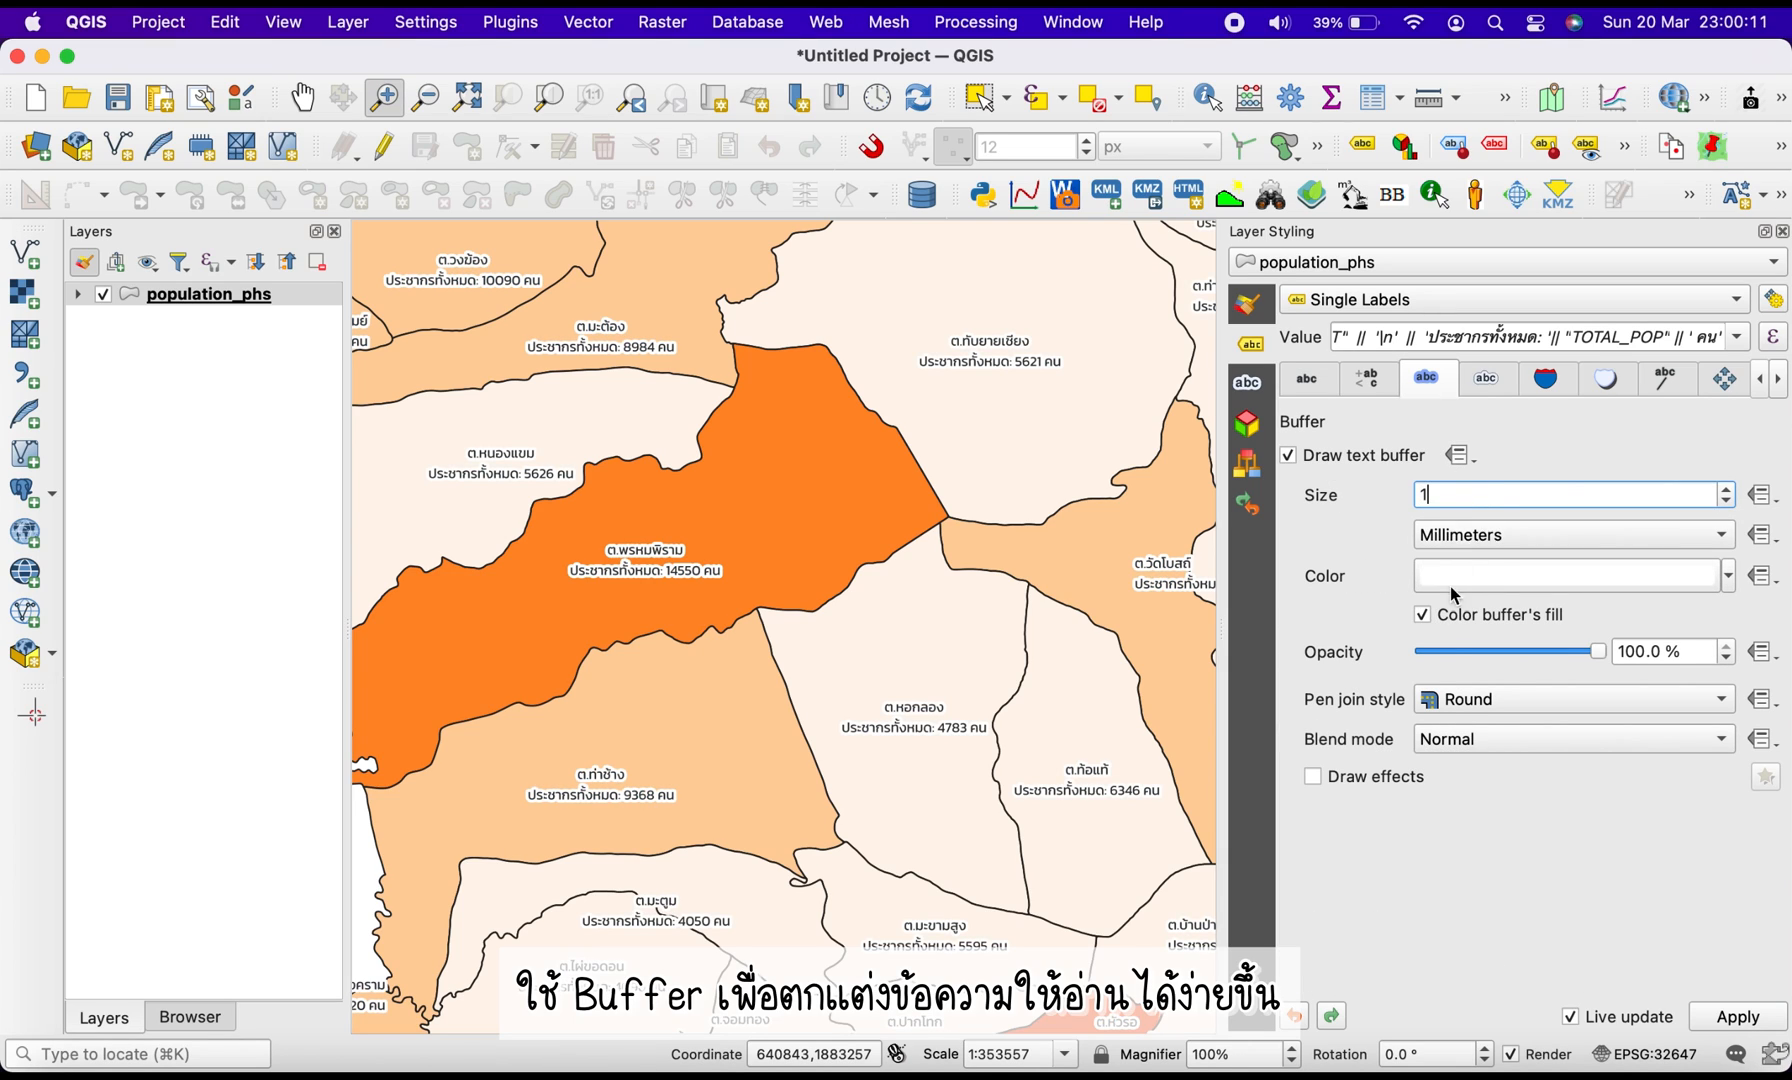
pyautogui.click(1737, 1016)
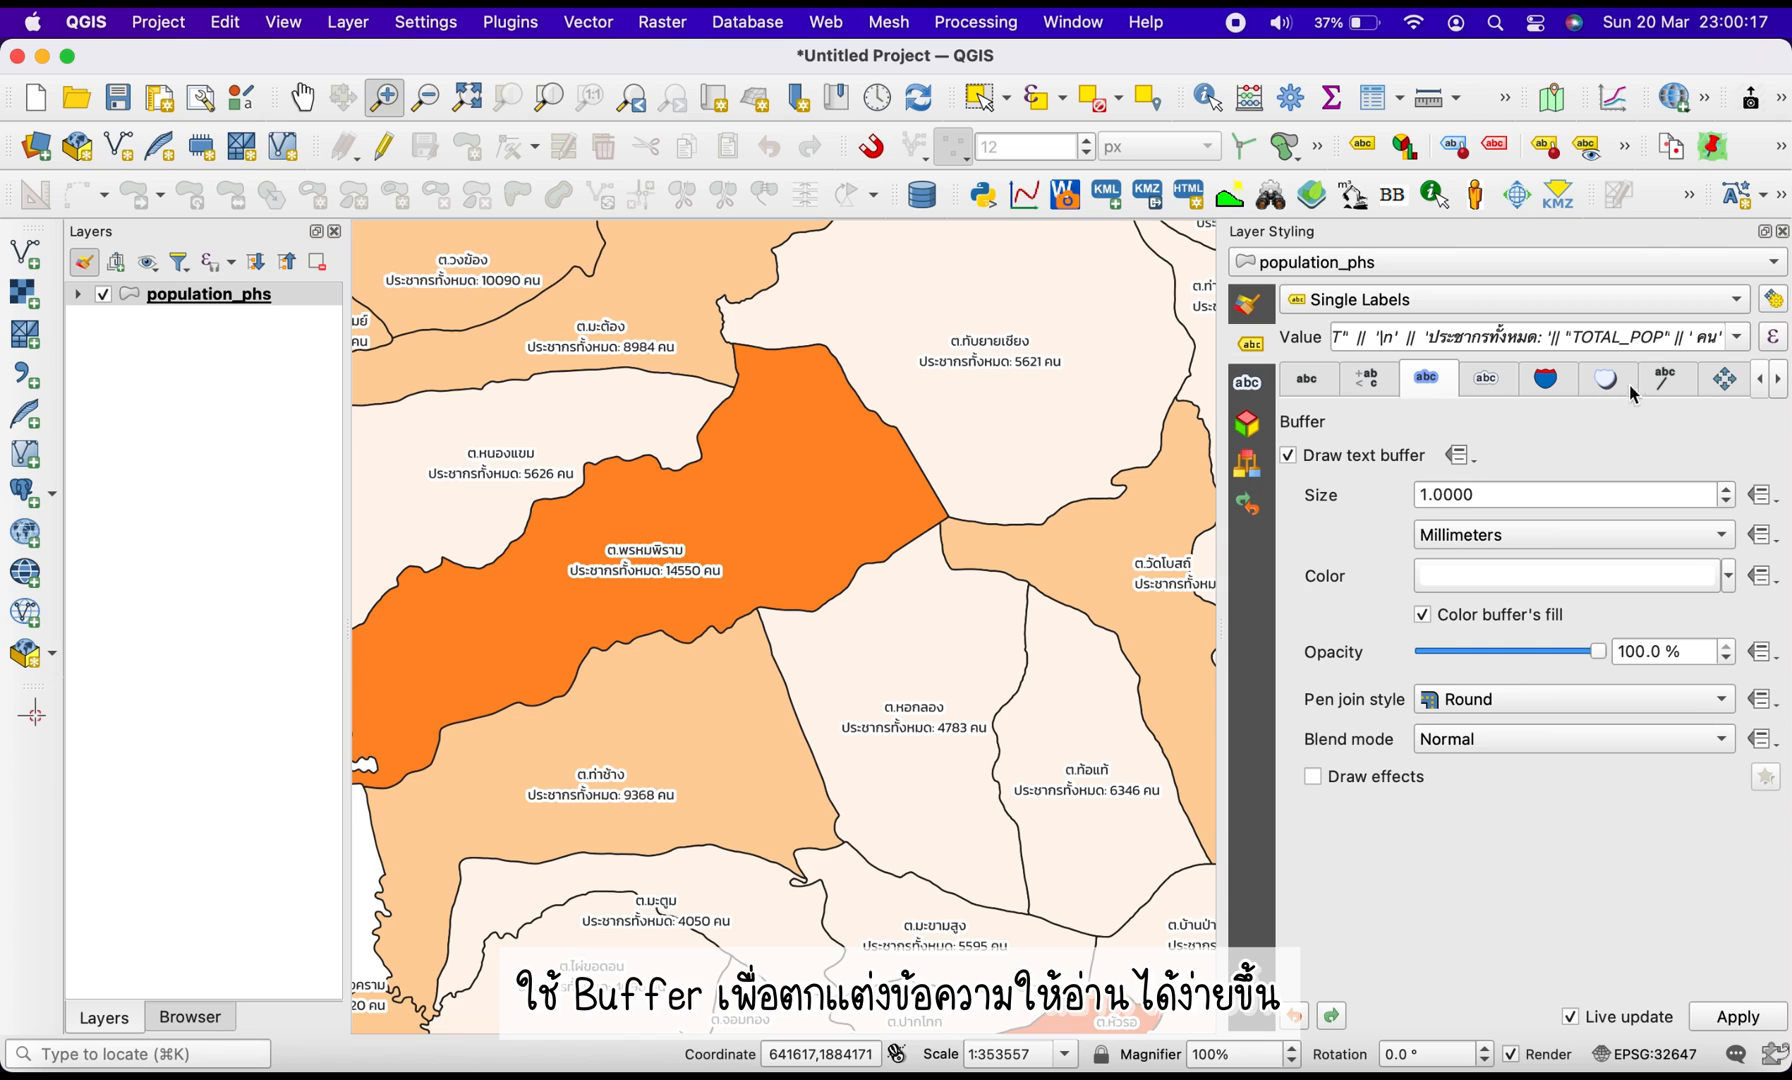
# Enable scale dependent visibility for the labels with a minimum scale of 1:250001 and apply it
pyautogui.click(1724, 380)
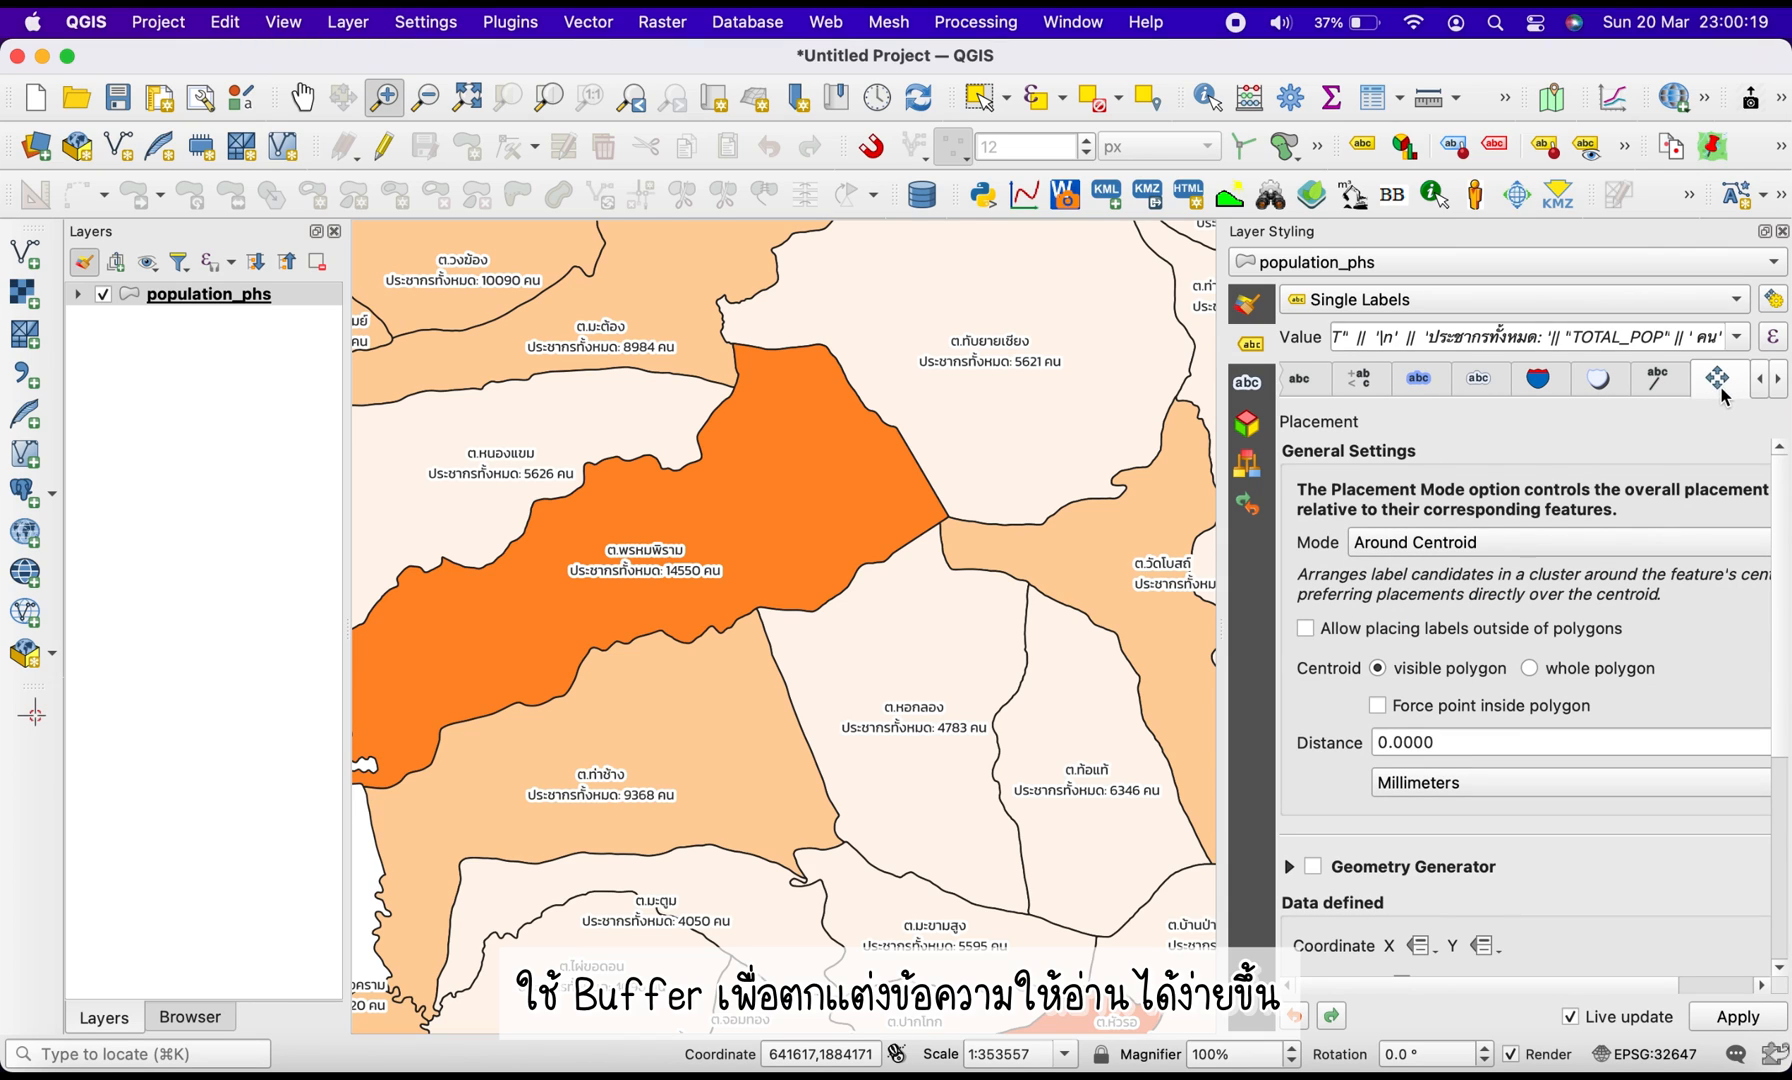
pyautogui.click(1778, 380)
pyautogui.click(1718, 379)
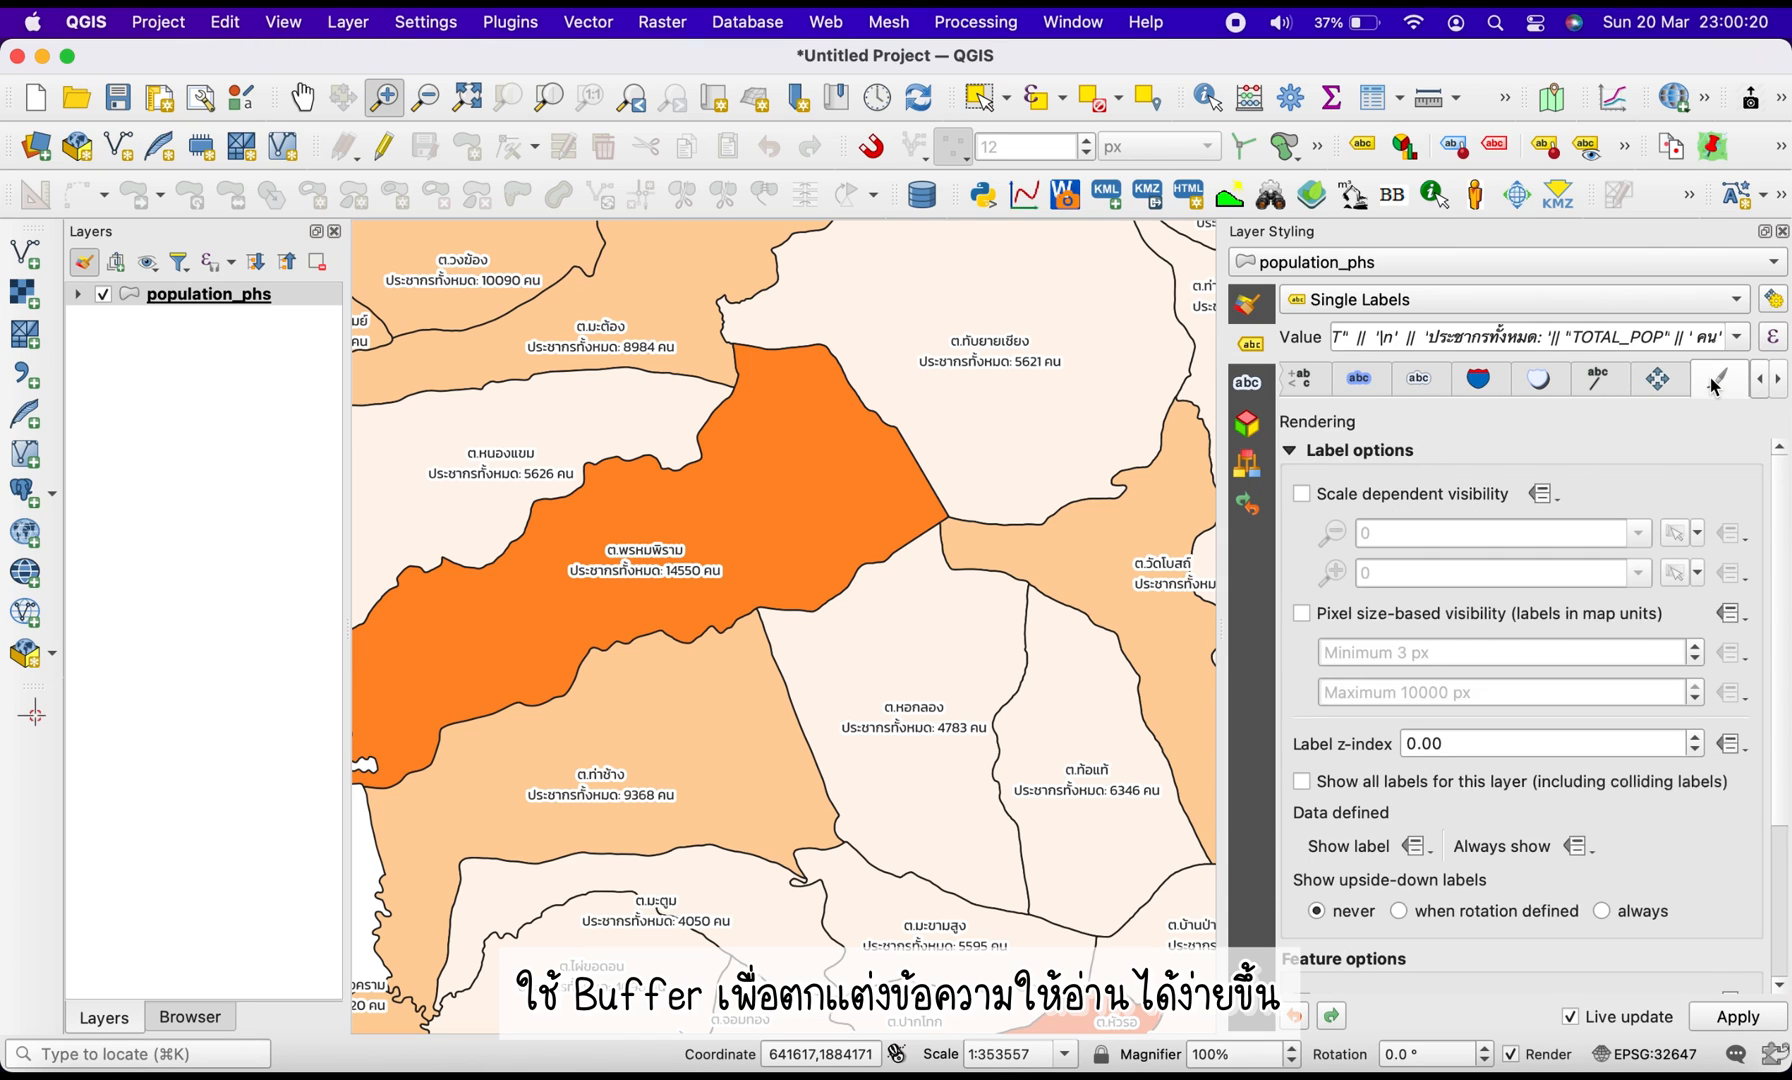
pyautogui.click(1365, 502)
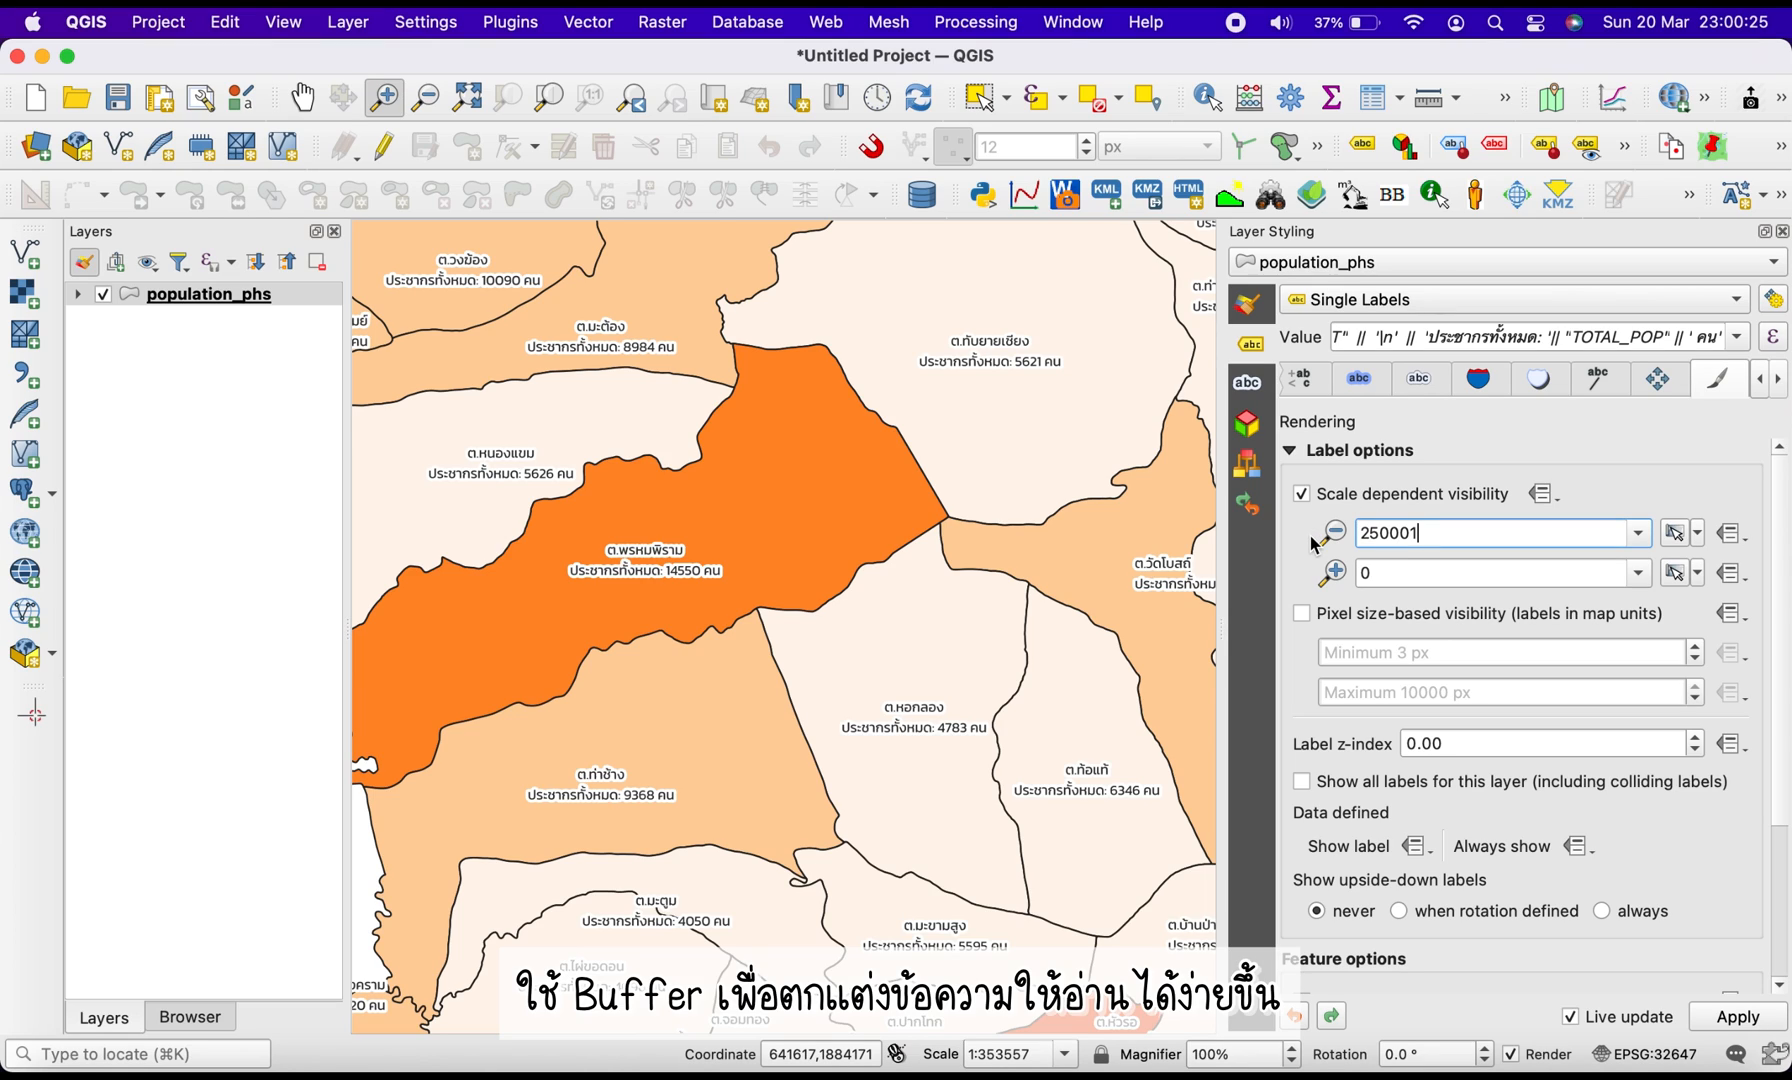
pyautogui.click(1738, 1018)
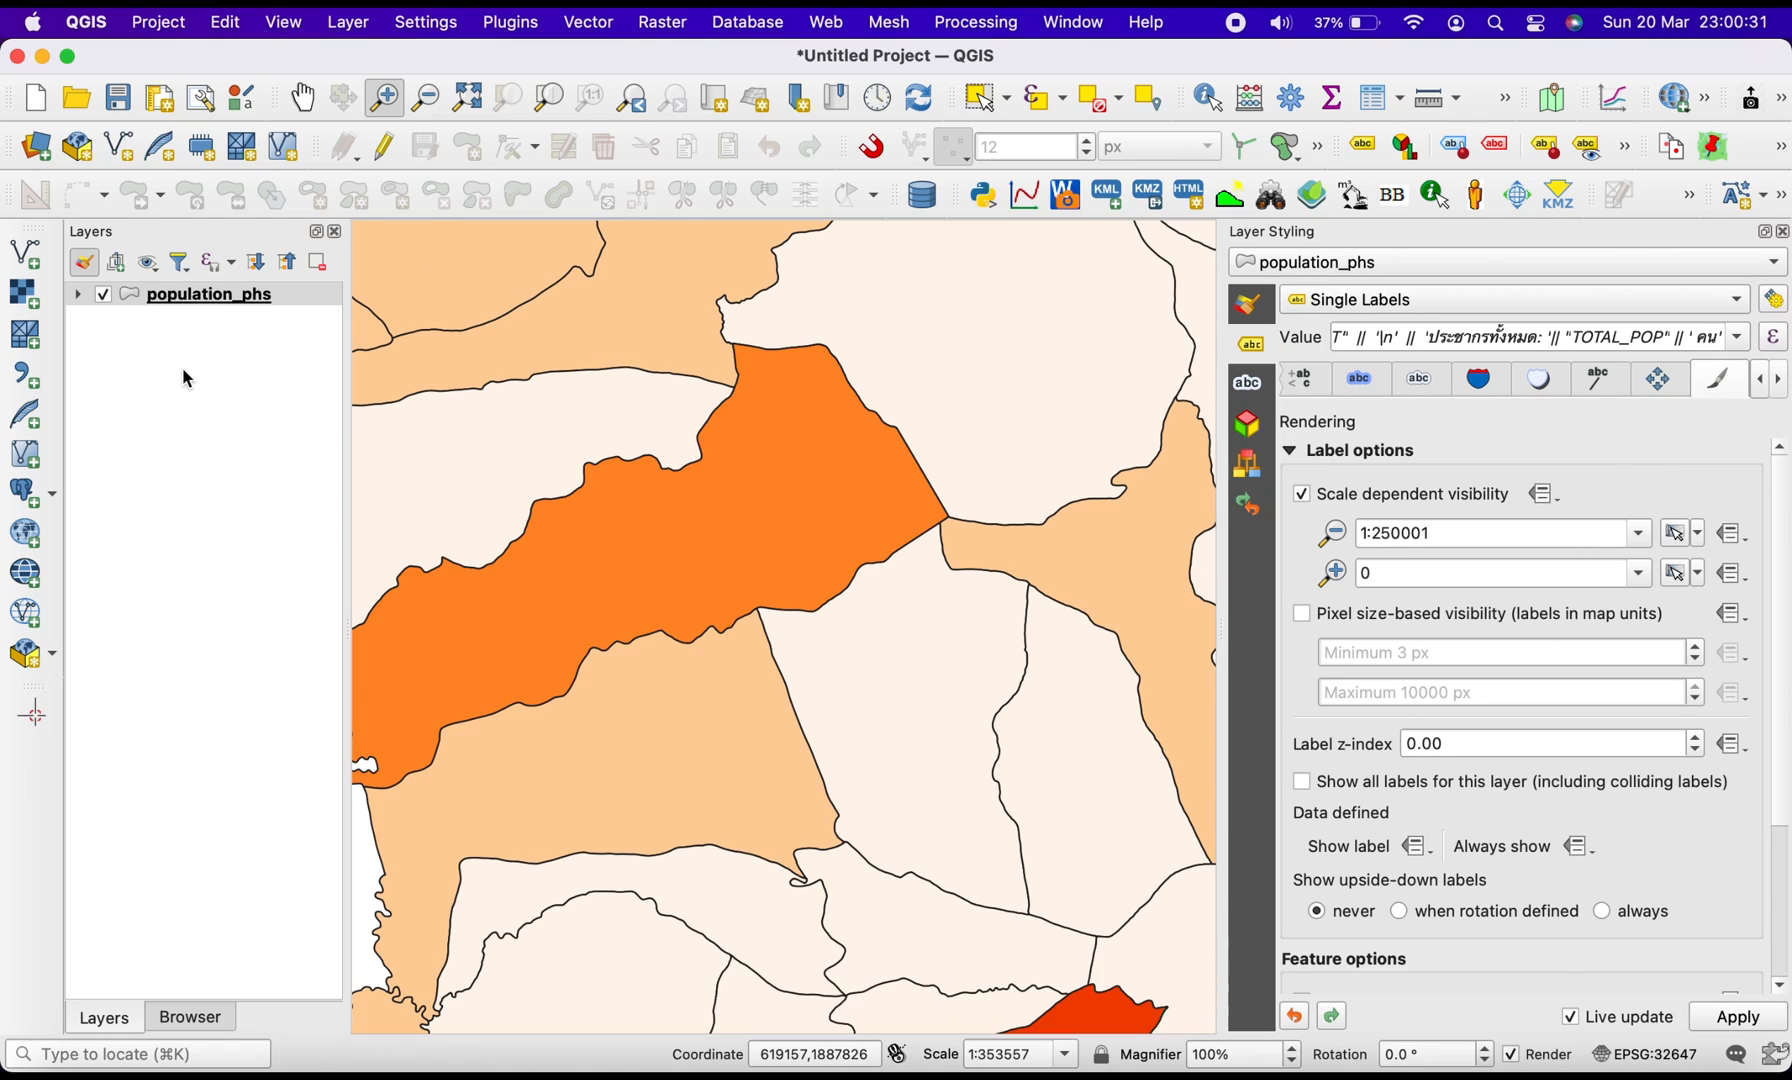
# Close the layer styling and show the full extent of population_phs with its legend classes expanded
pyautogui.click(84, 262)
pyautogui.click(231, 295)
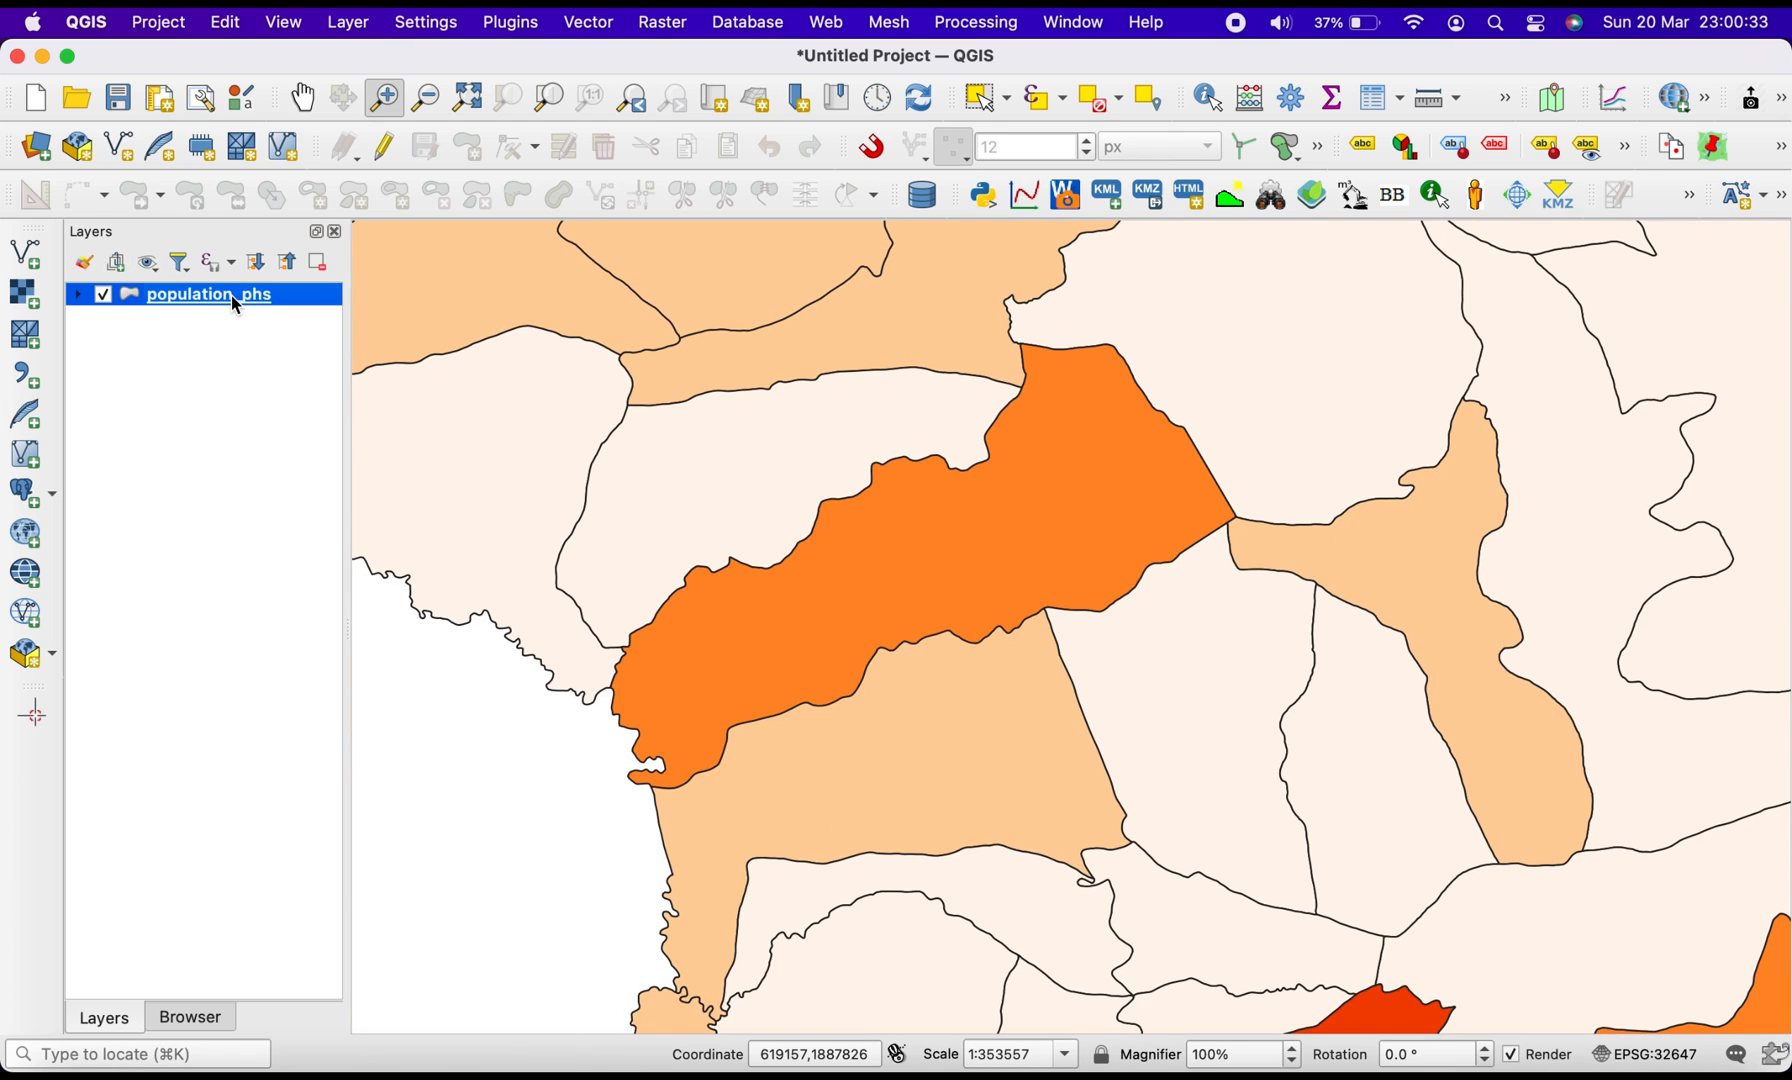
pyautogui.rightClick(231, 295)
pyautogui.click(272, 305)
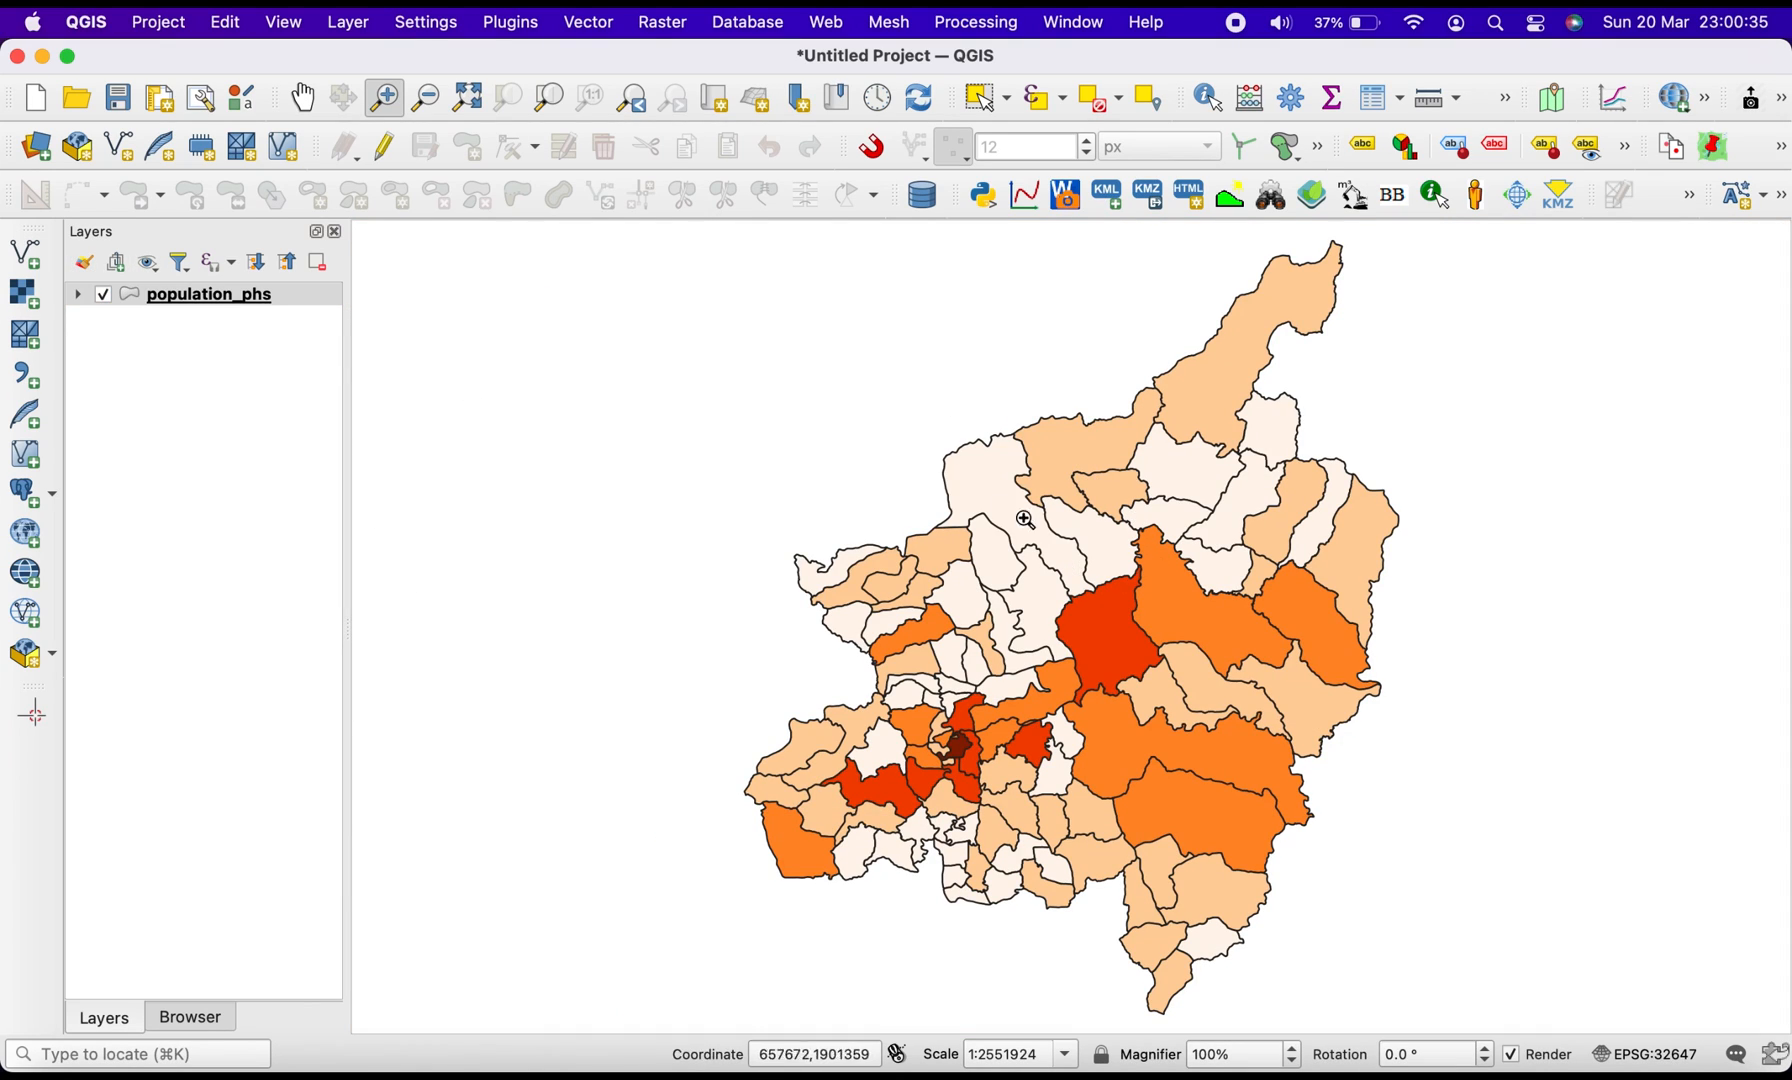
pyautogui.click(78, 296)
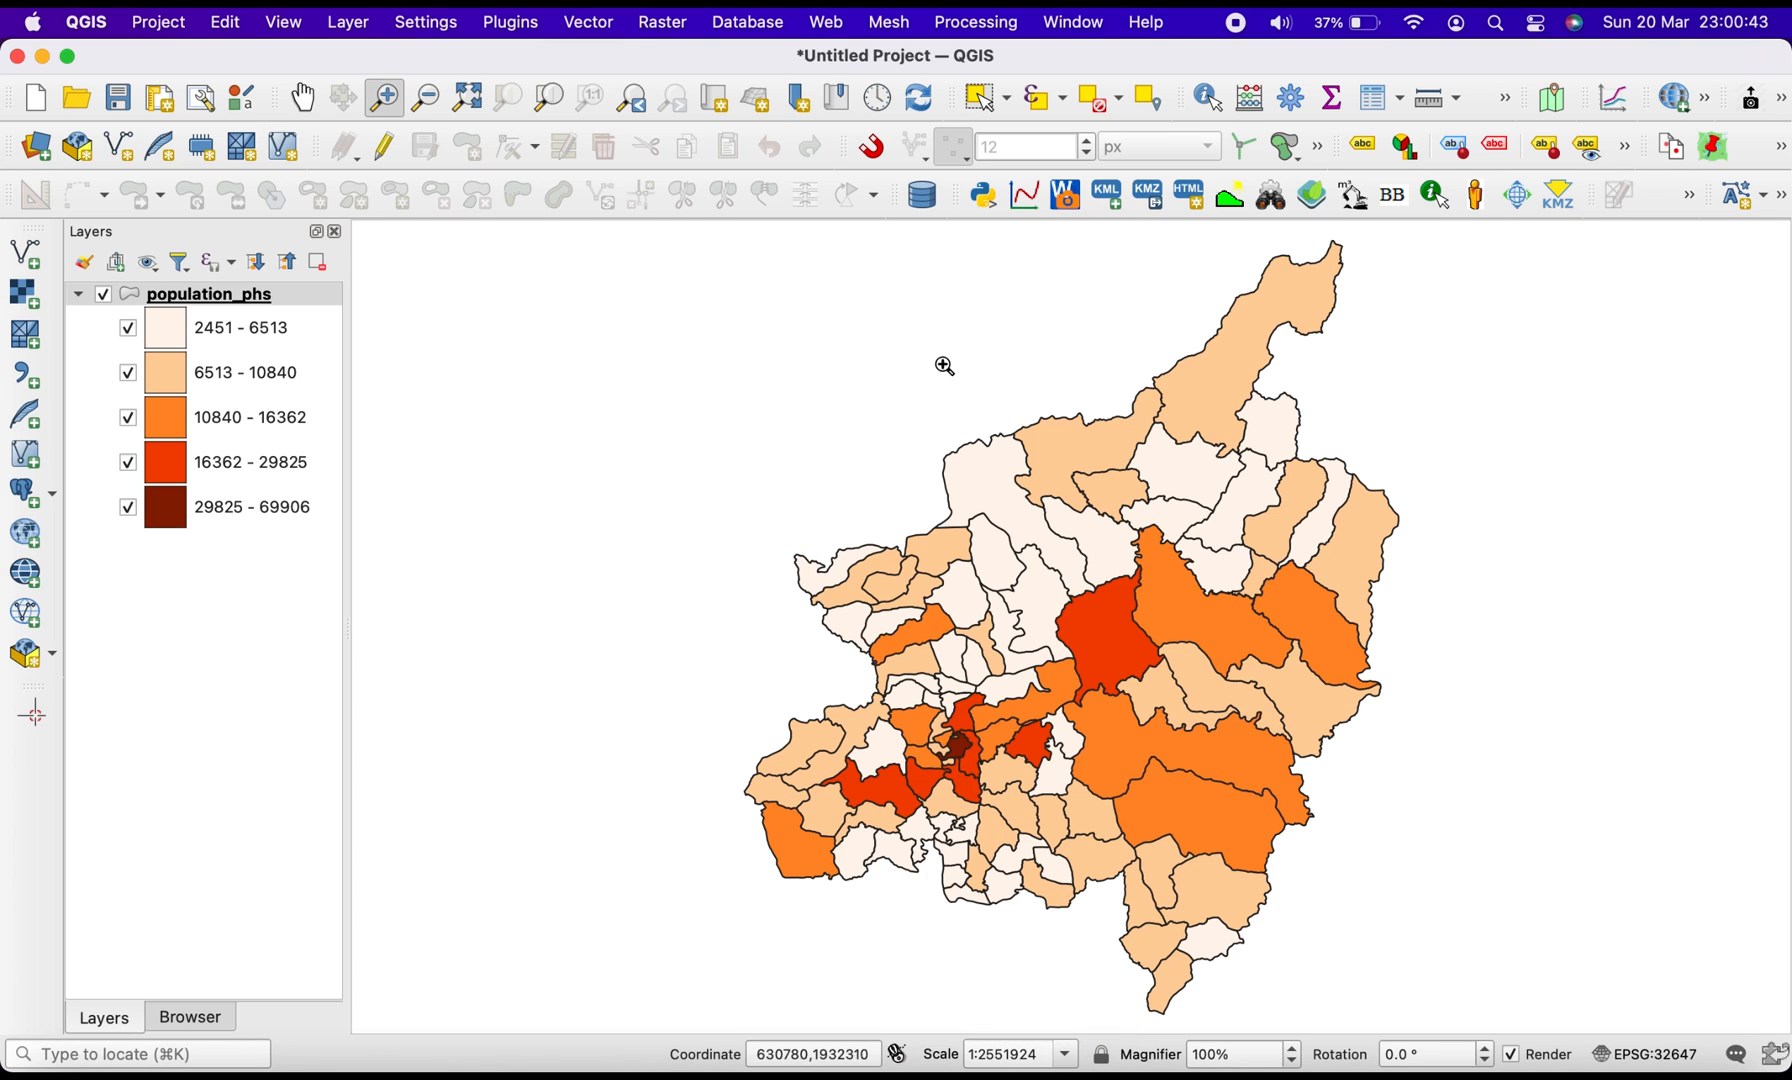
# Check the label visibility around the darkest tambon, ต.ในเมือง, and set the map scale to 1:250000
pyautogui.moveTo(877, 667); pyautogui.dragTo(1043, 790)
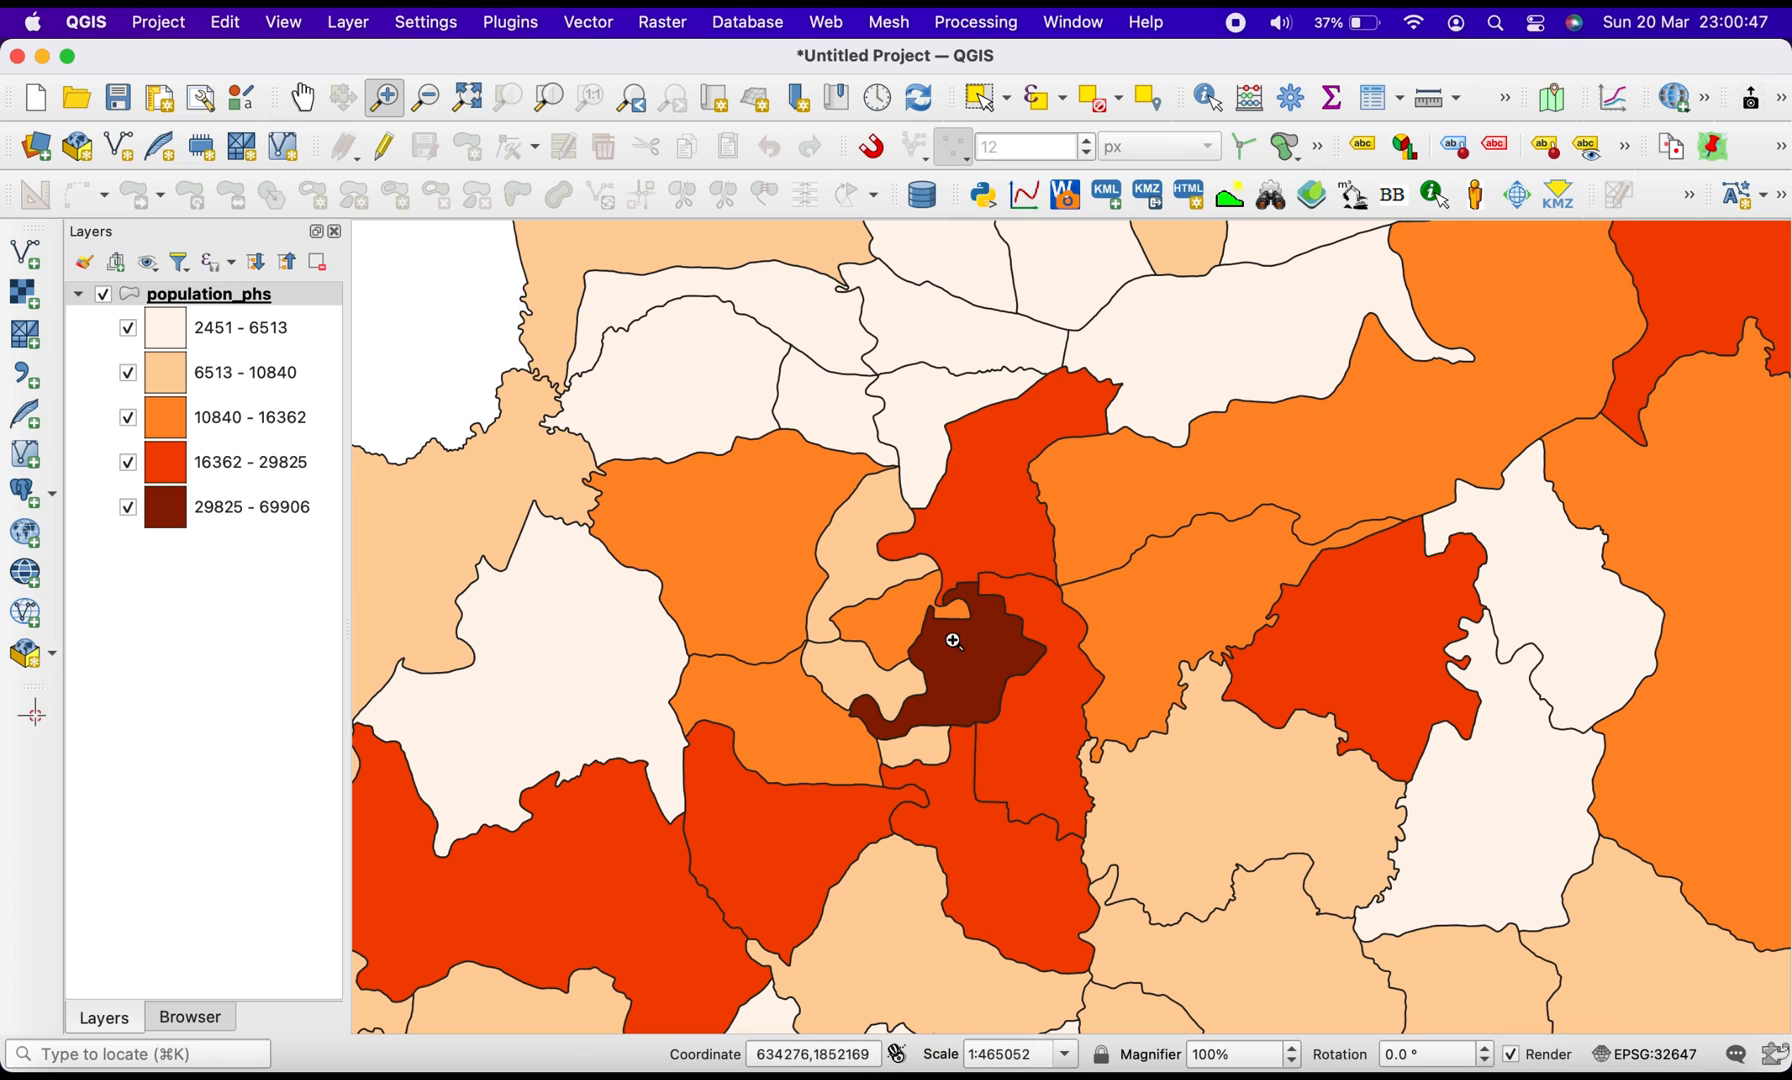
pyautogui.moveTo(770, 402); pyautogui.dragTo(1238, 764)
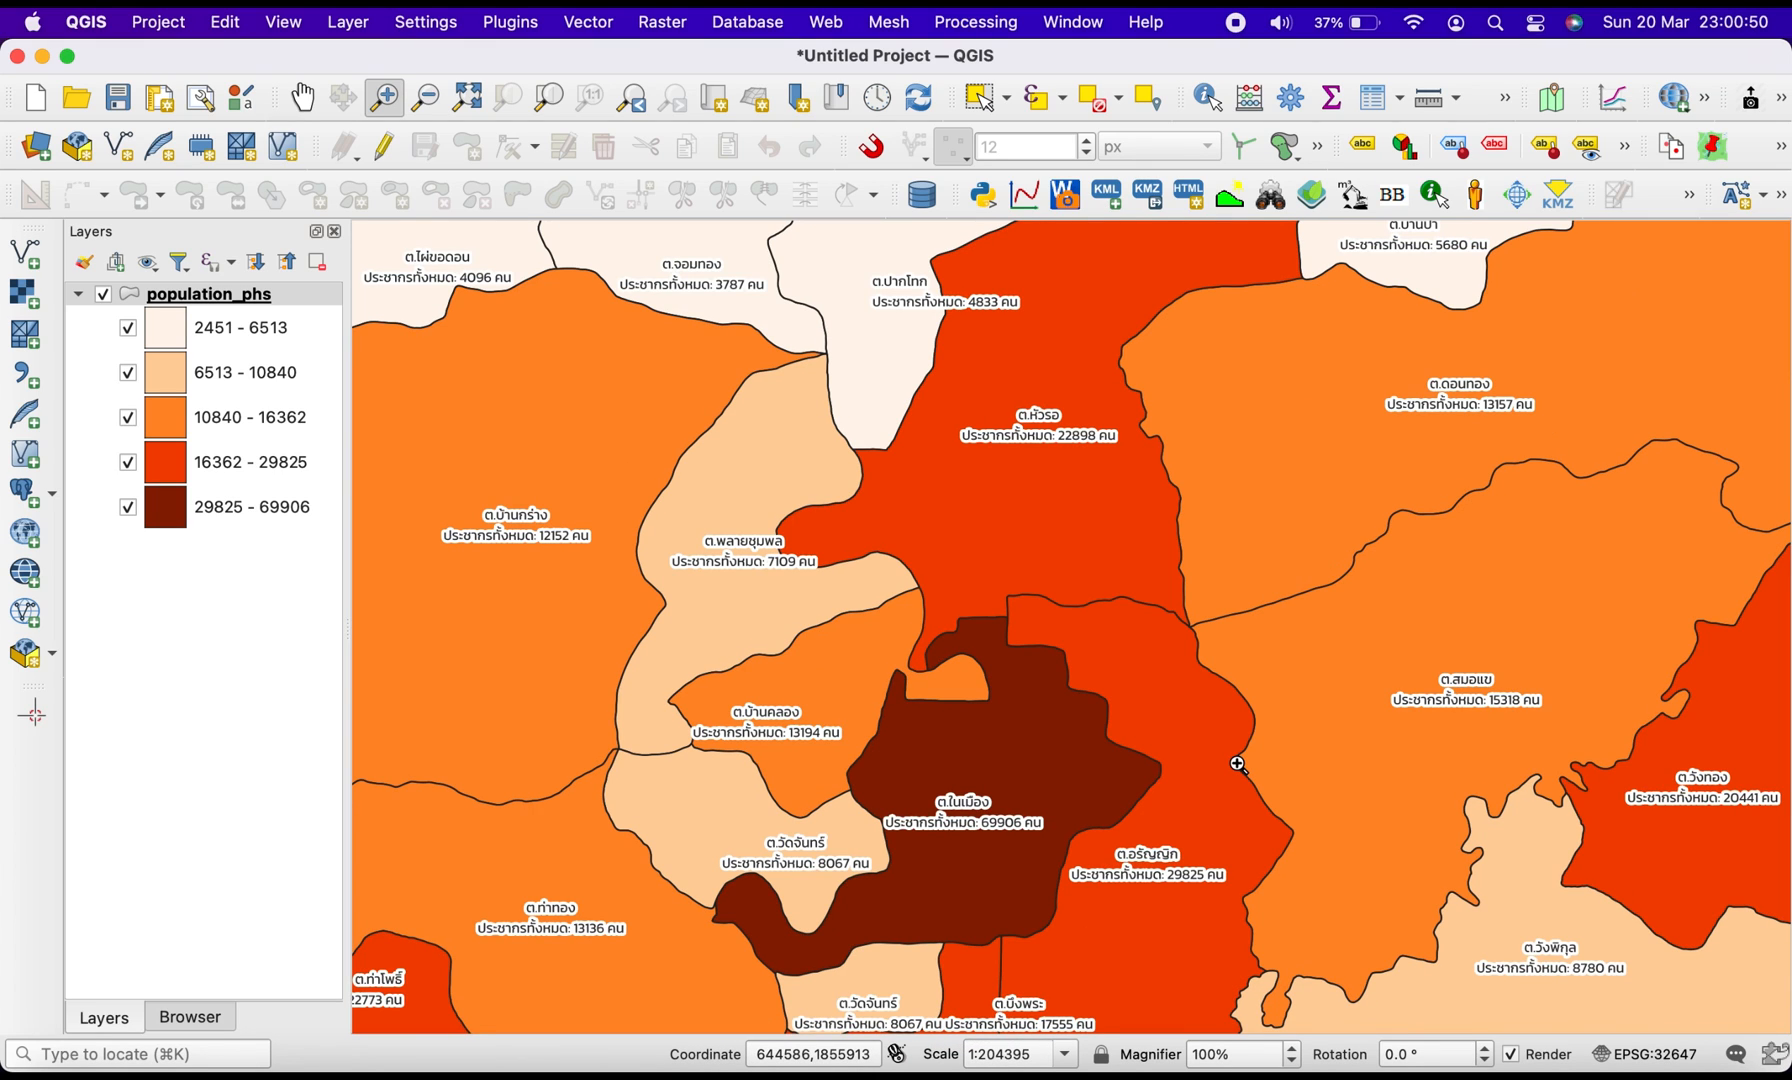
pyautogui.click(1065, 1054)
pyautogui.click(1028, 890)
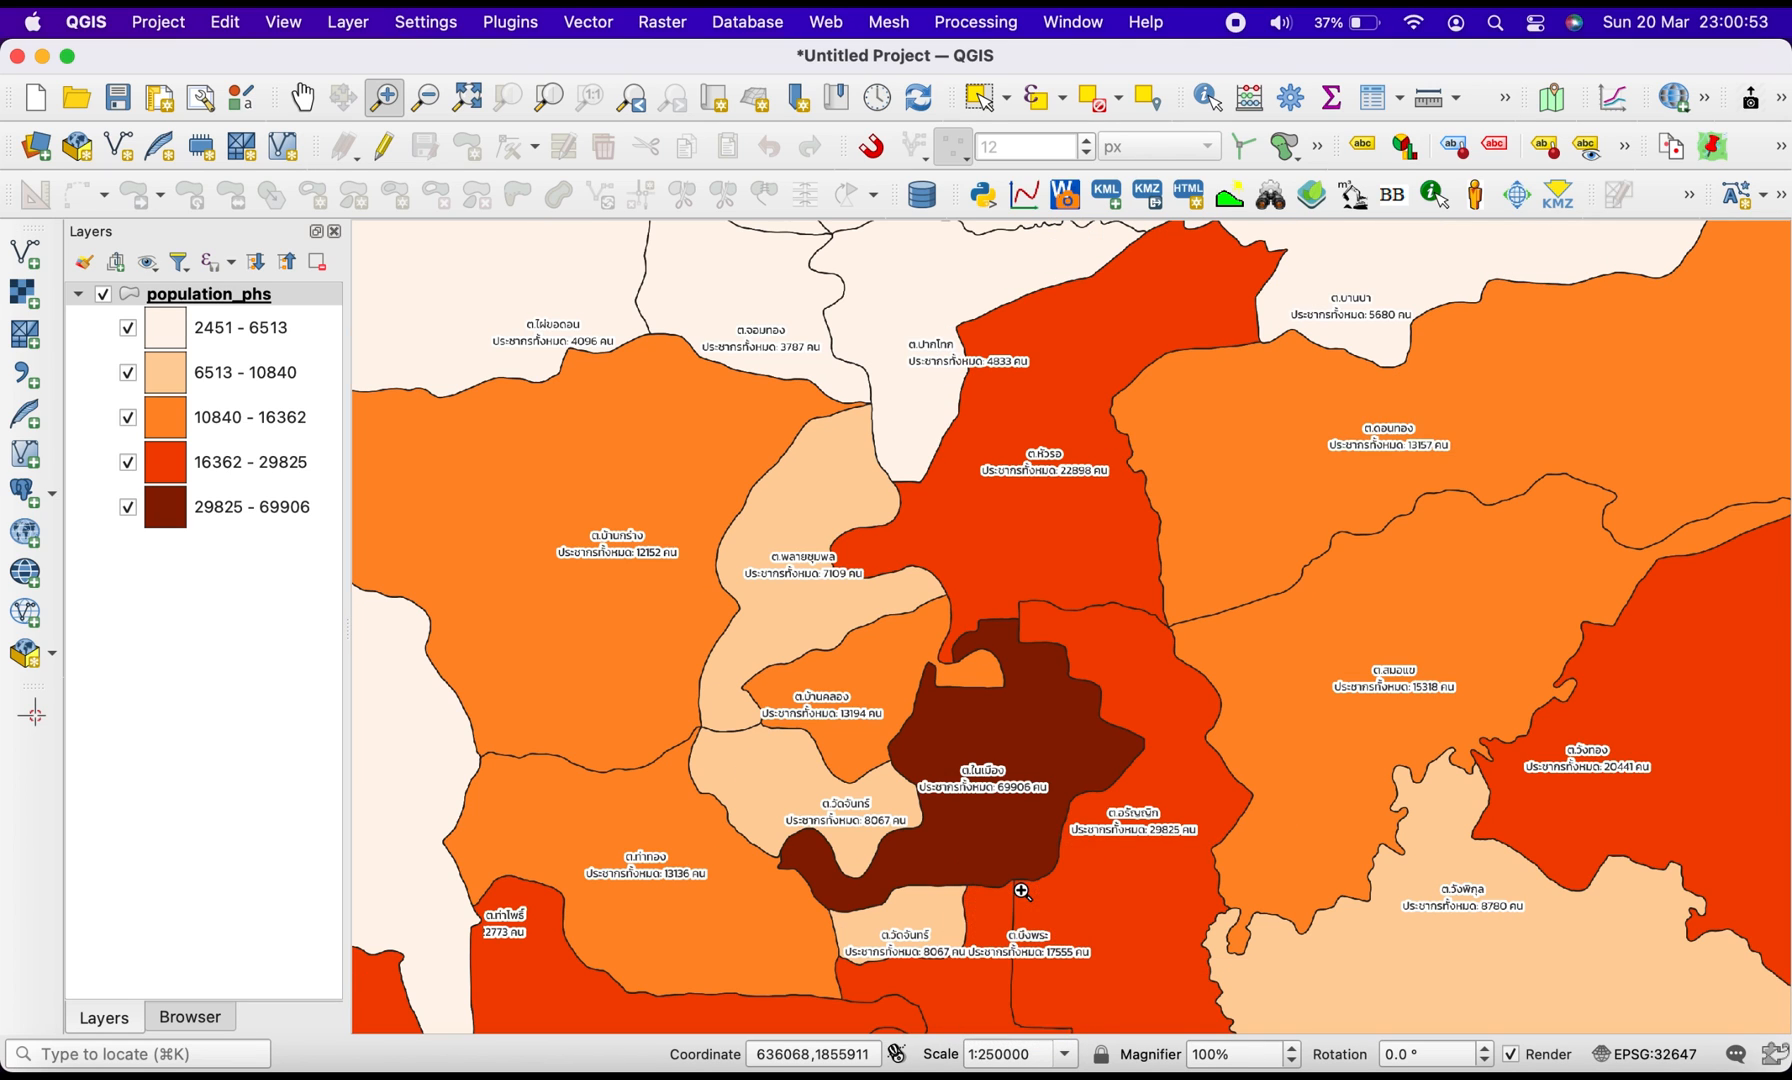
# Examine the tambon name and population labels across the neighbouring tambons at 1:250000
pyautogui.click(301, 97)
pyautogui.moveTo(1365, 193); pyautogui.dragTo(1207, 431)
pyautogui.moveTo(936, 667); pyautogui.dragTo(761, 840)
pyautogui.moveTo(1457, 606); pyautogui.dragTo(648, 611)
pyautogui.moveTo(935, 664); pyautogui.dragTo(975, 287)
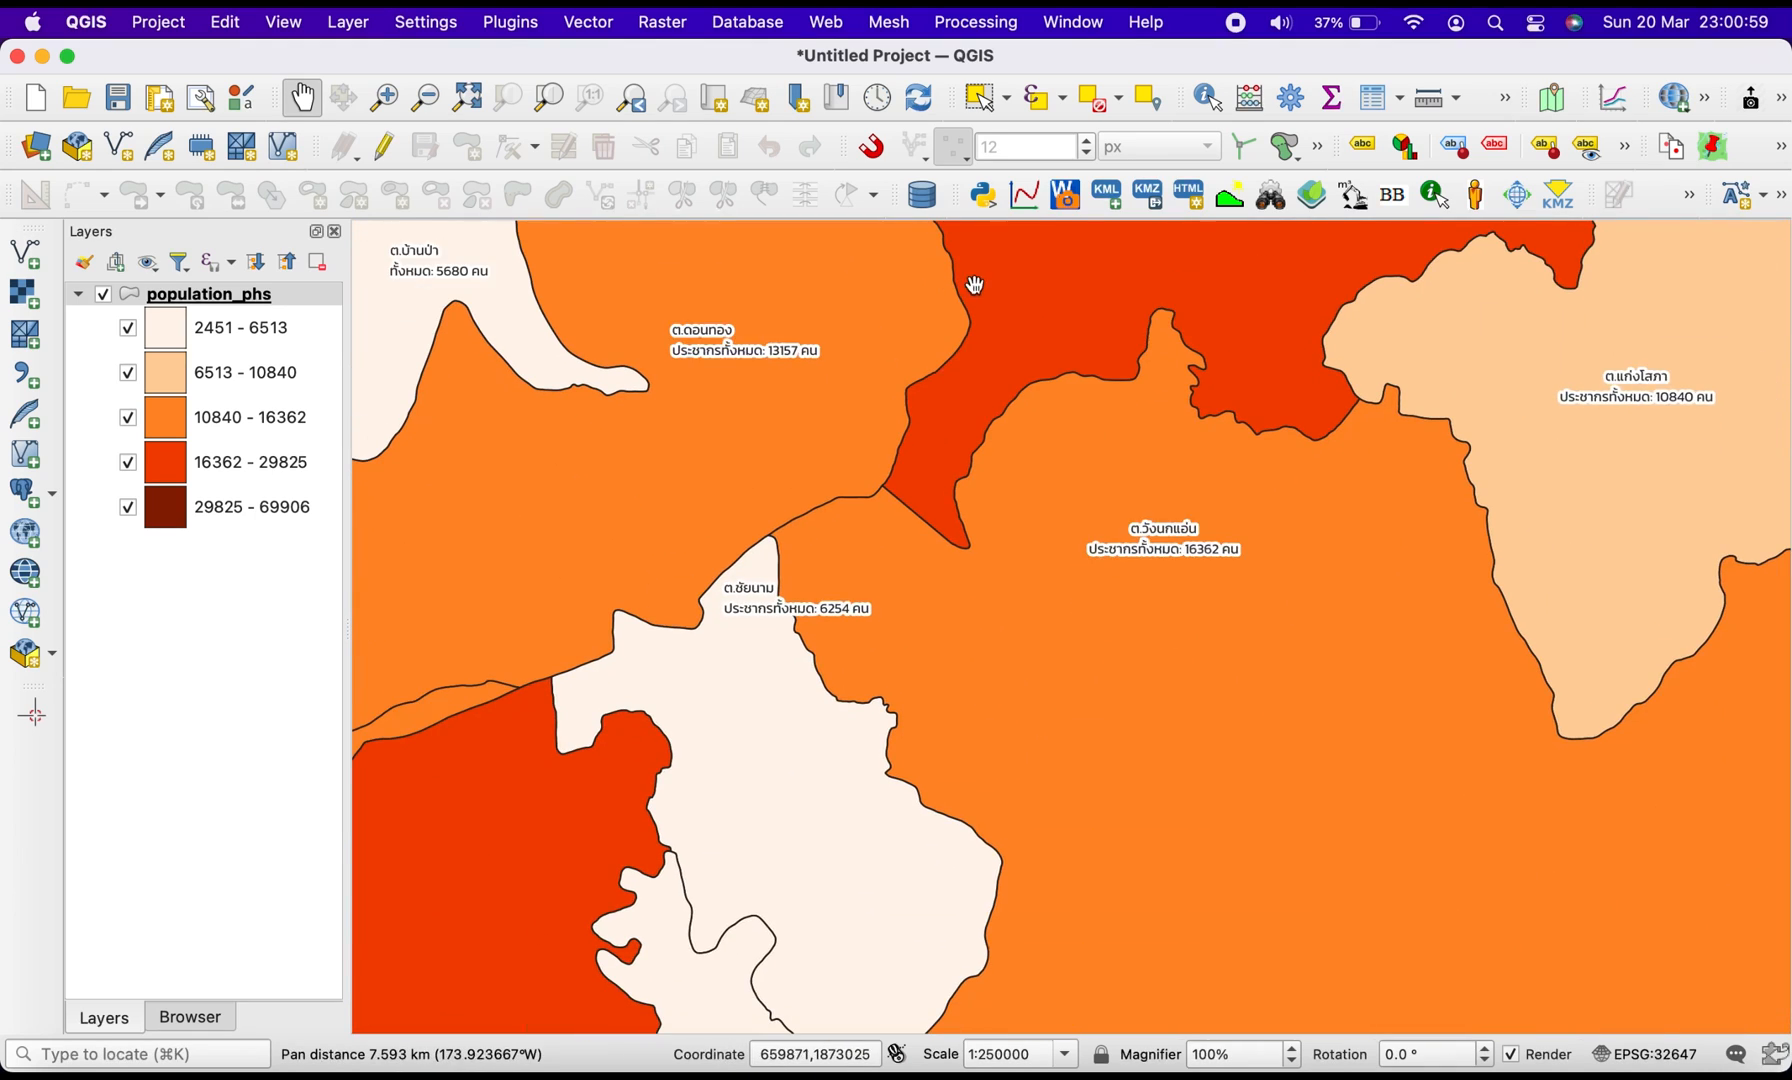
pyautogui.moveTo(793, 718); pyautogui.dragTo(1089, 432)
pyautogui.moveTo(594, 618); pyautogui.dragTo(1202, 608)
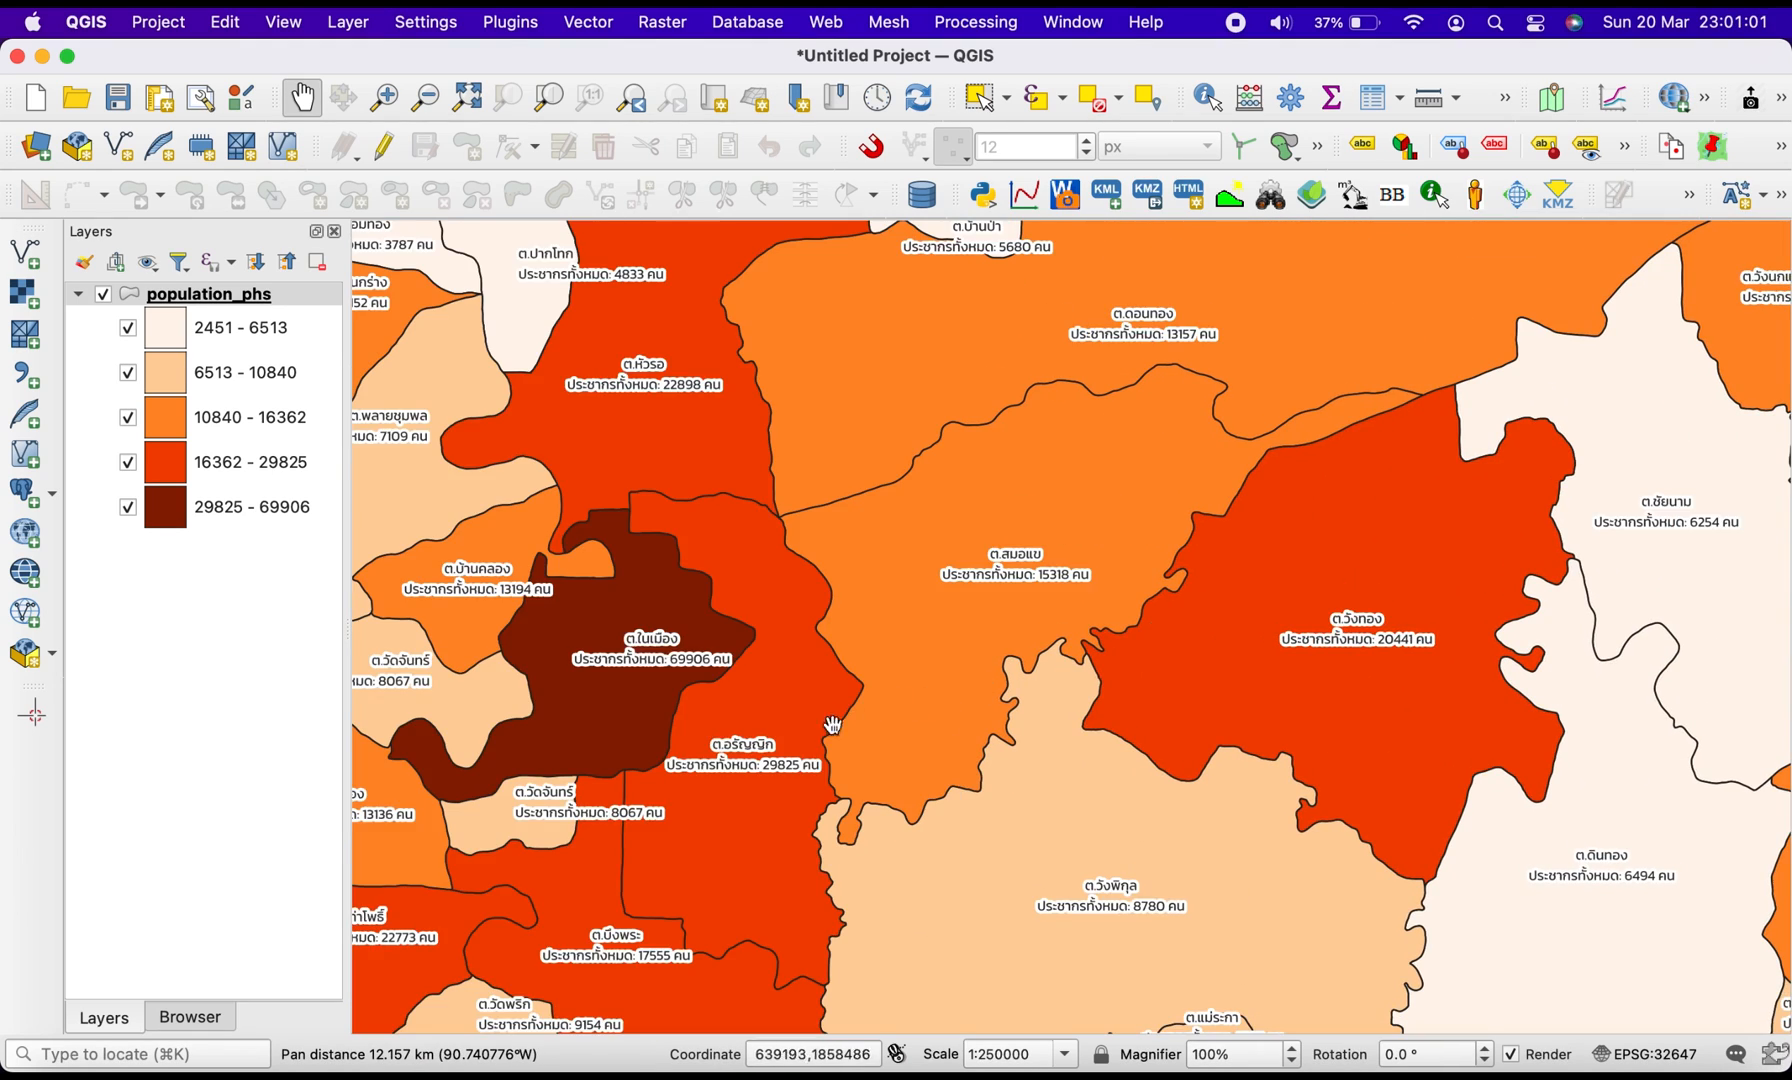
pyautogui.moveTo(826, 731); pyautogui.dragTo(1224, 602)
pyautogui.moveTo(935, 752); pyautogui.dragTo(1072, 411)
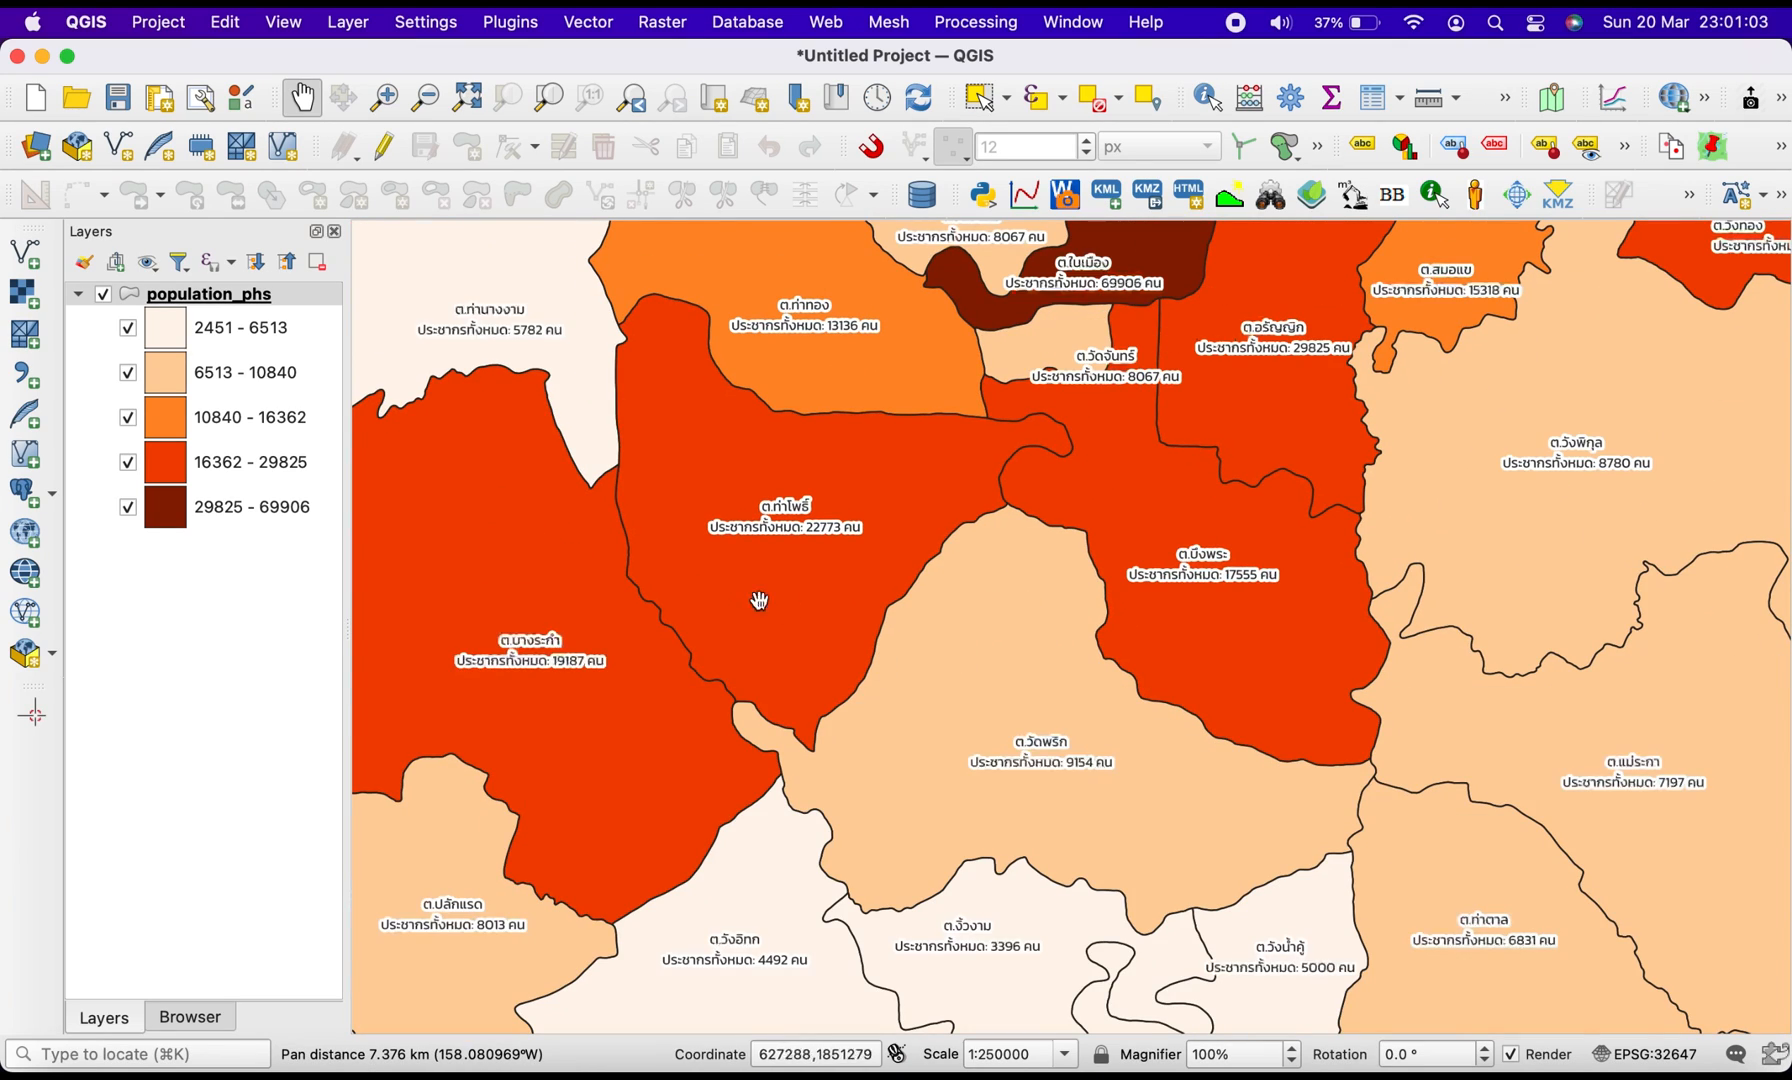
pyautogui.moveTo(938, 782); pyautogui.dragTo(988, 720)
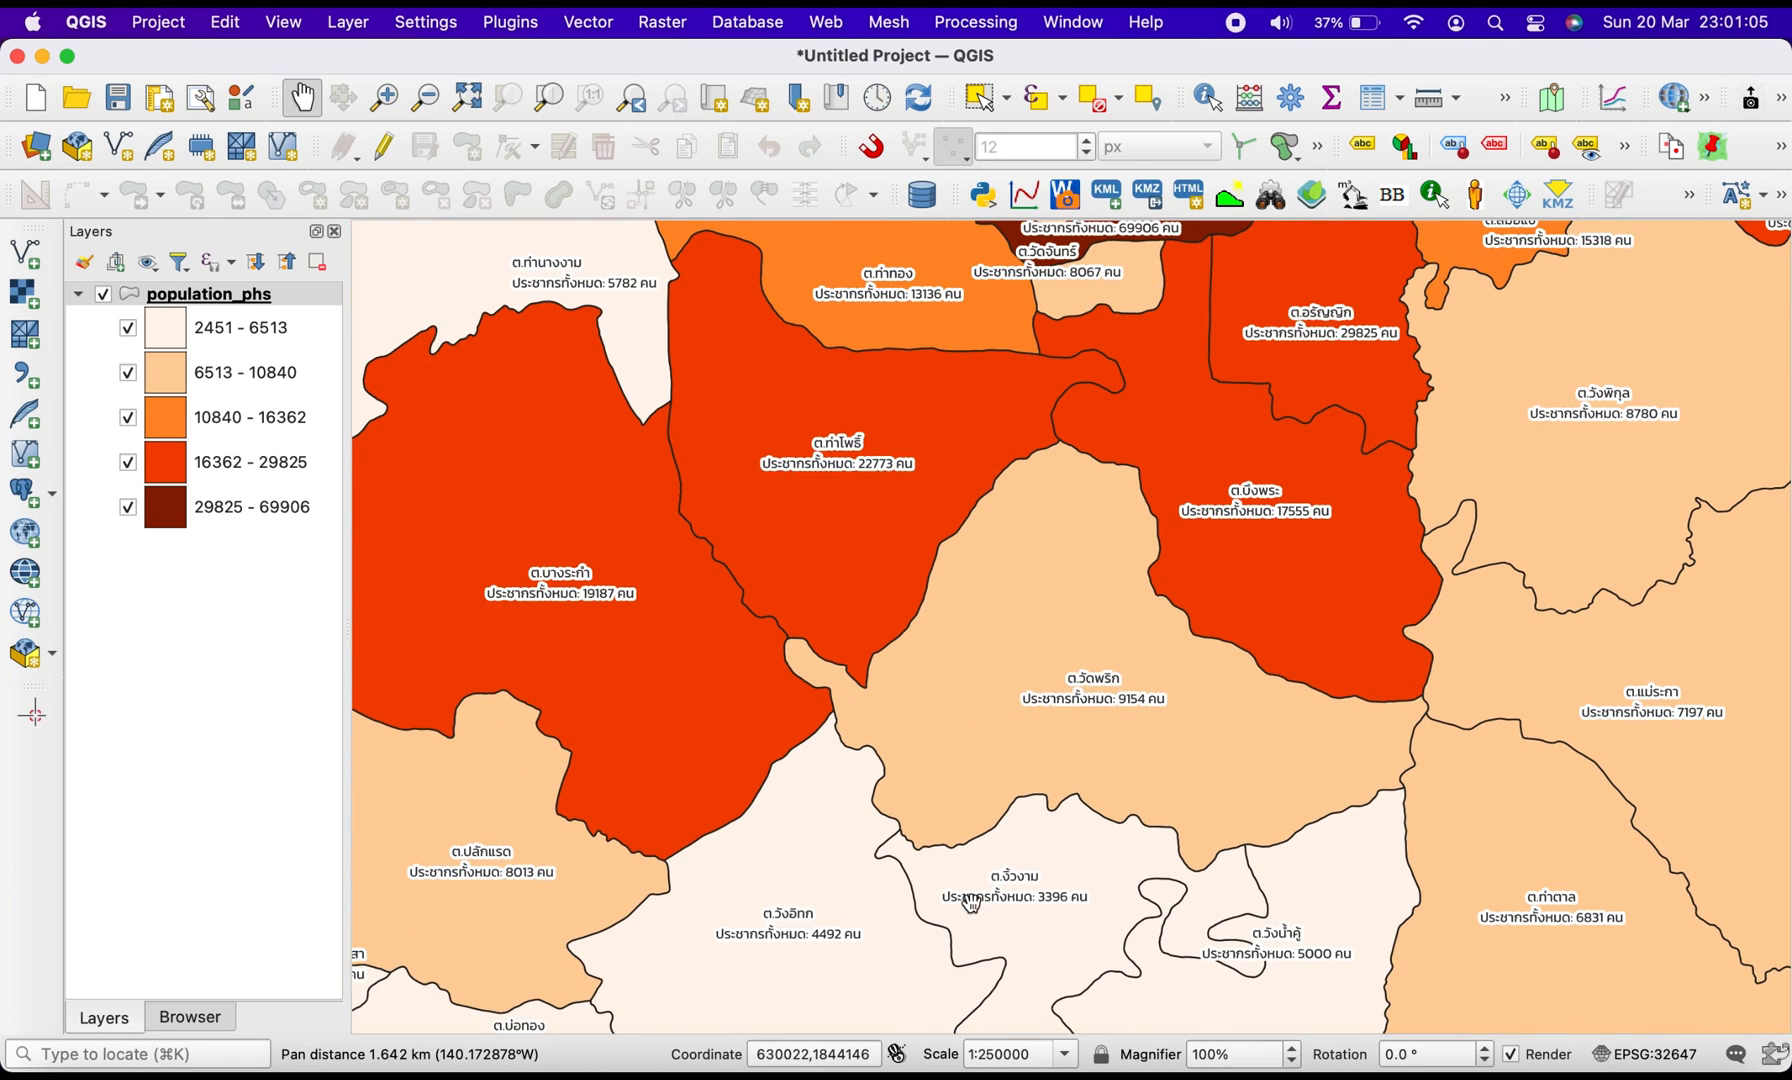
pyautogui.moveTo(969, 903); pyautogui.dragTo(971, 662)
pyautogui.moveTo(747, 549); pyautogui.dragTo(742, 822)
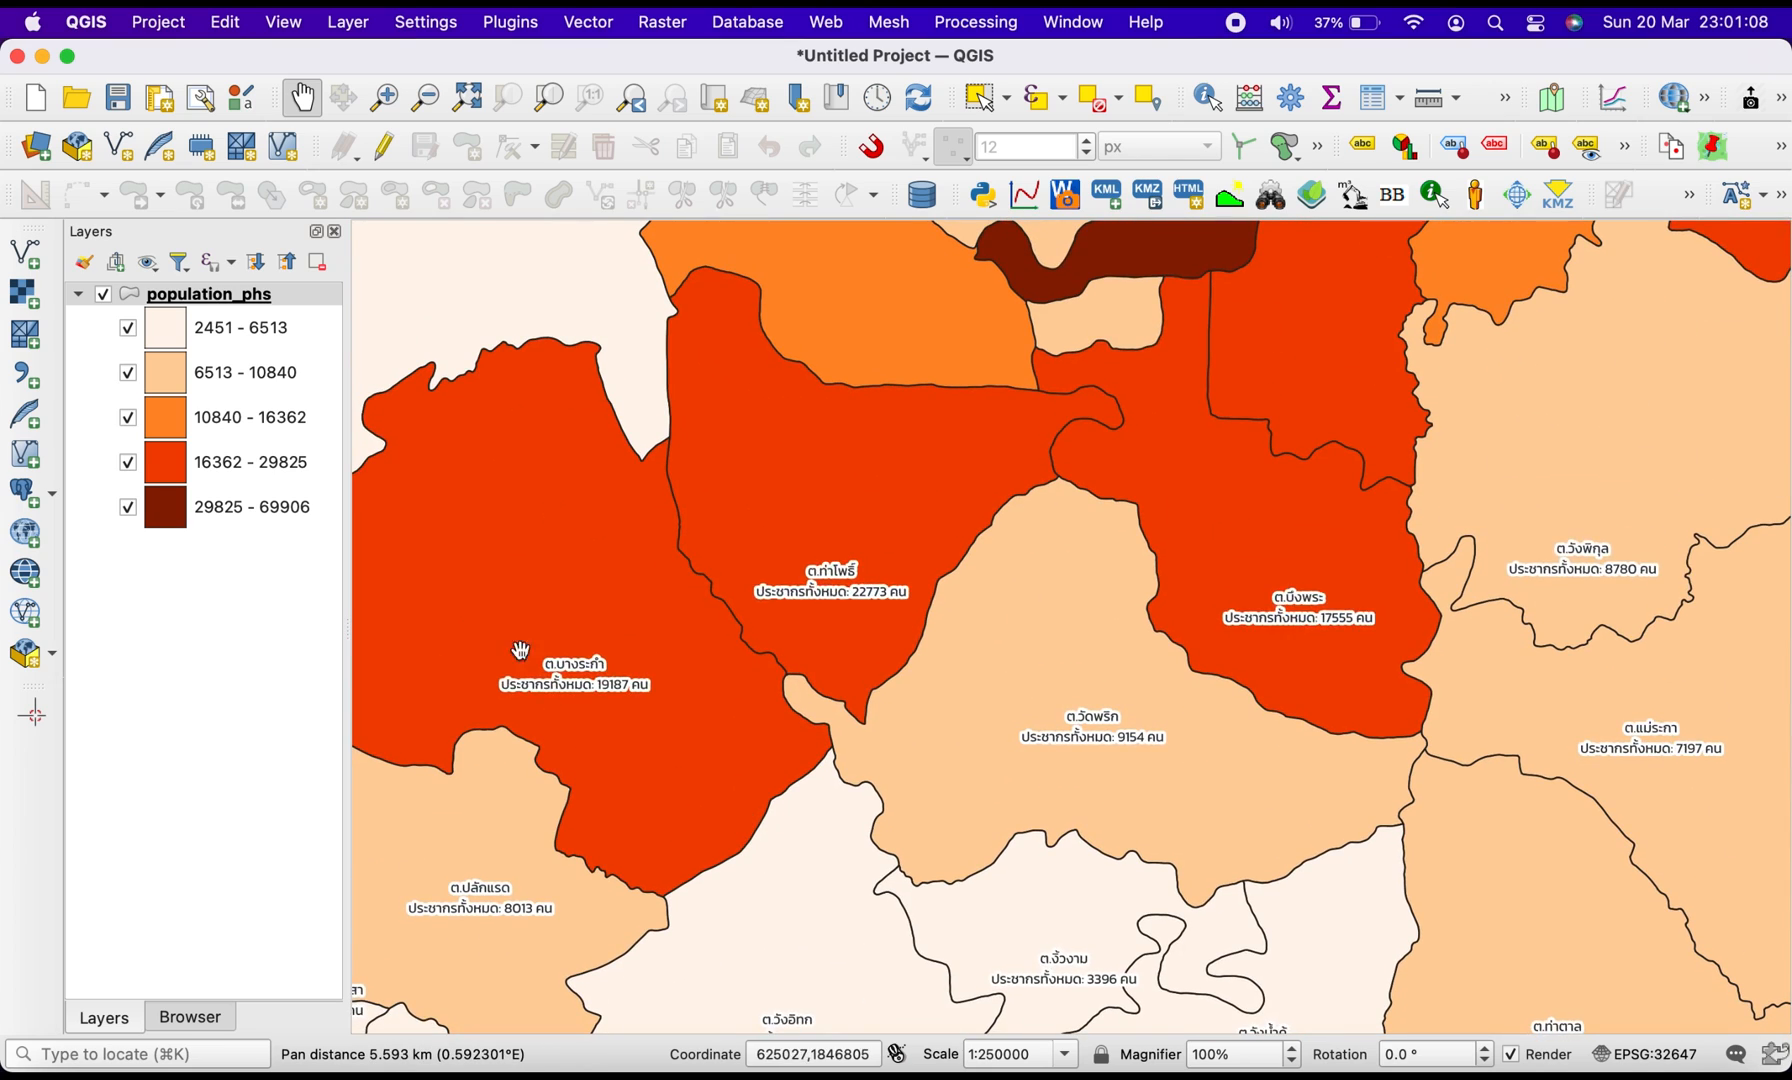
# Select the population_phs layer
pyautogui.click(252, 301)
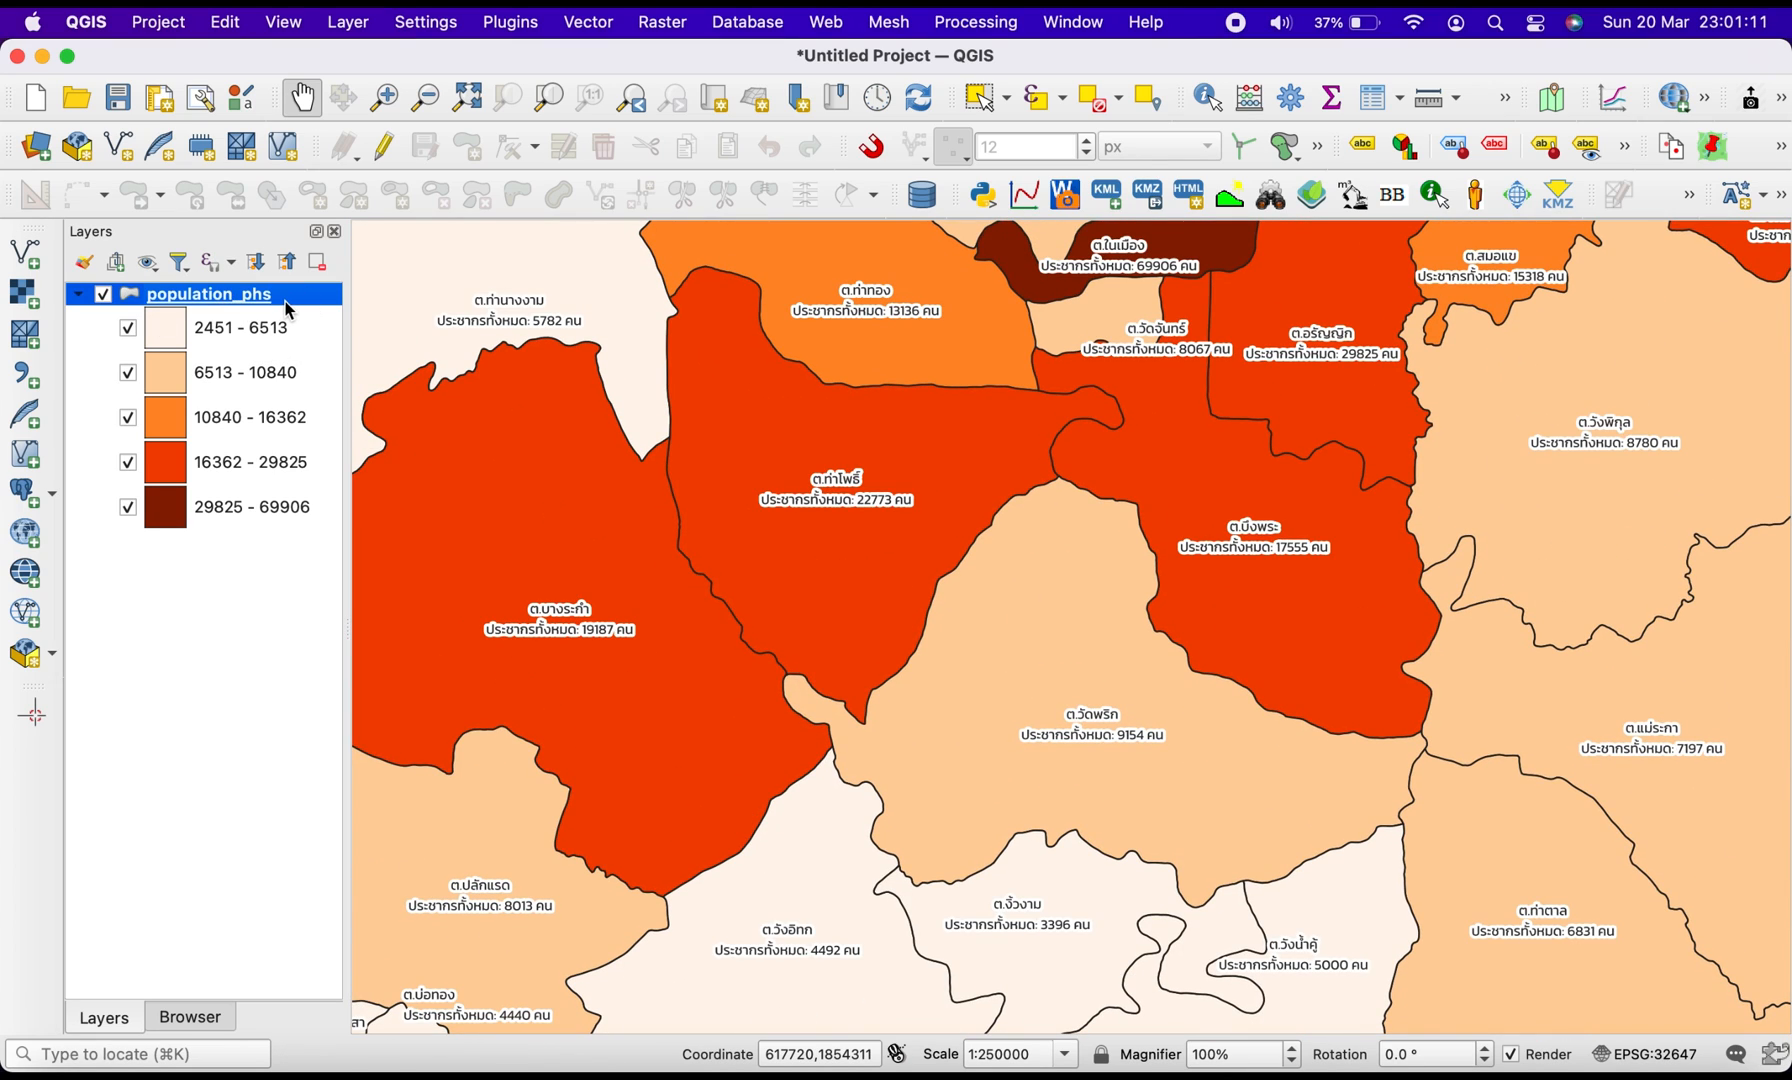